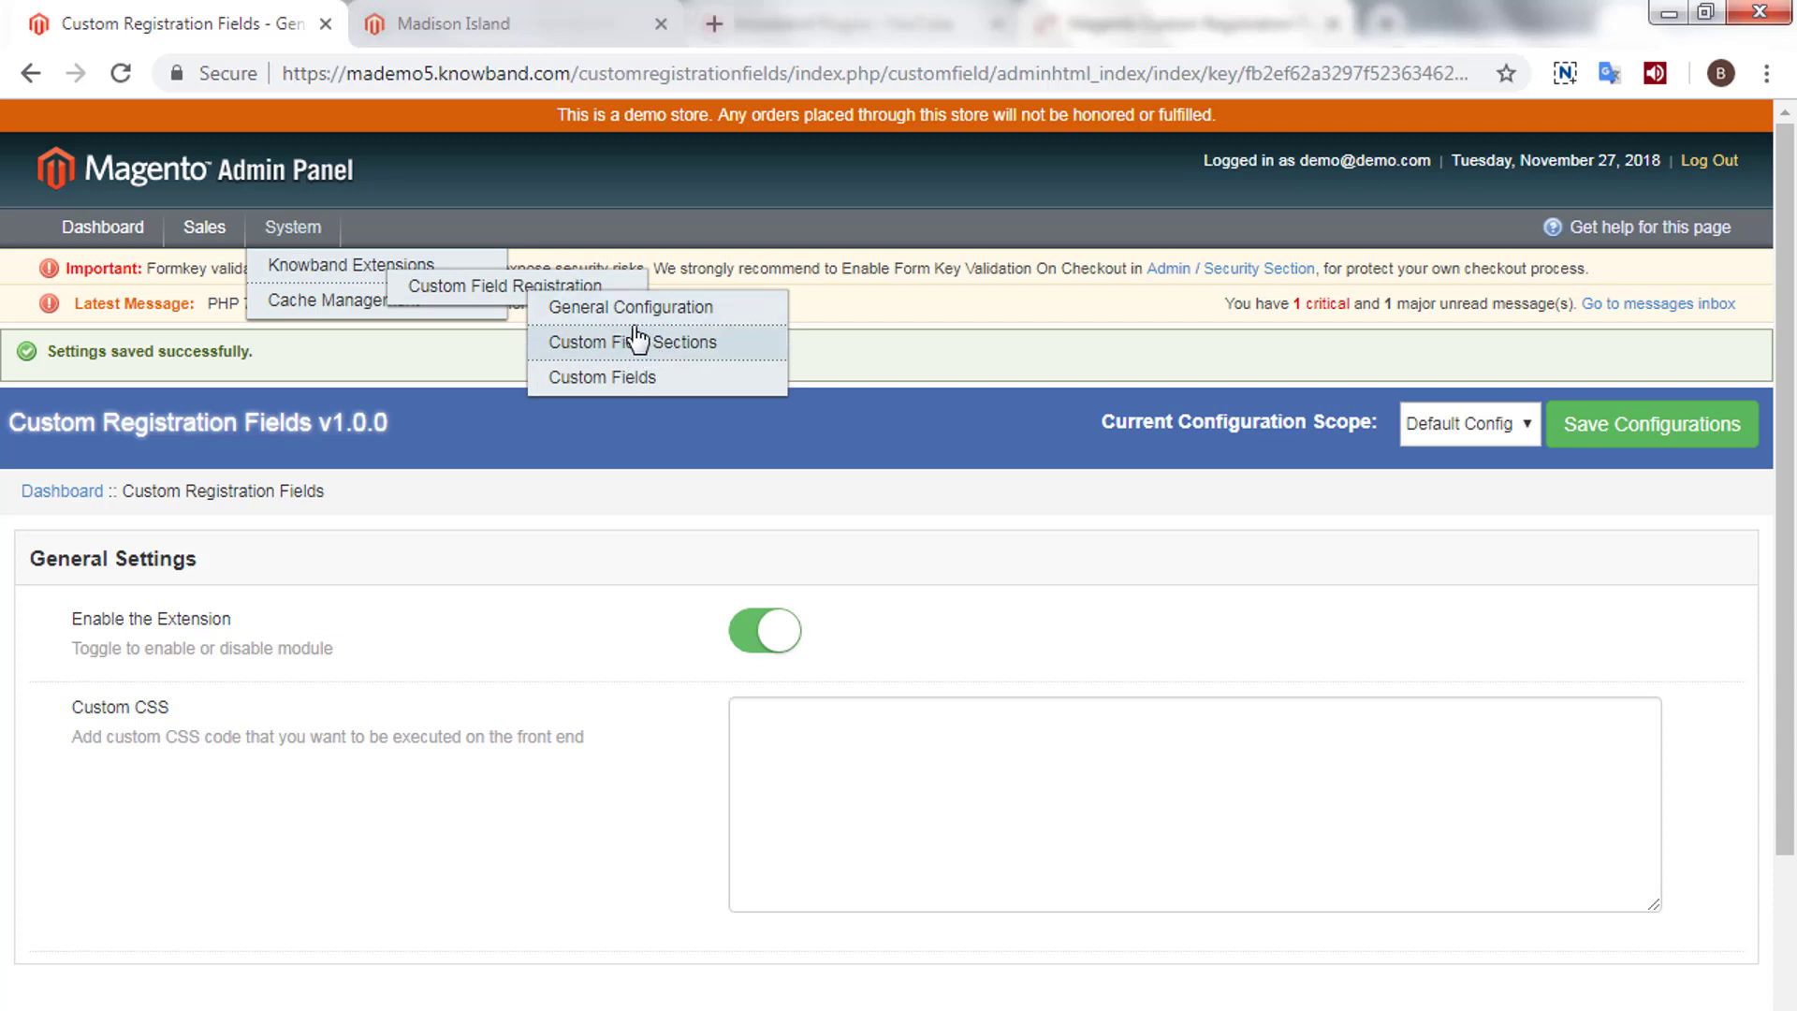
- Open the Custom Field Sections list, inspect the Additional Information section, and go back to the list
{"action": "left_click", "coordinate": [634, 346]}
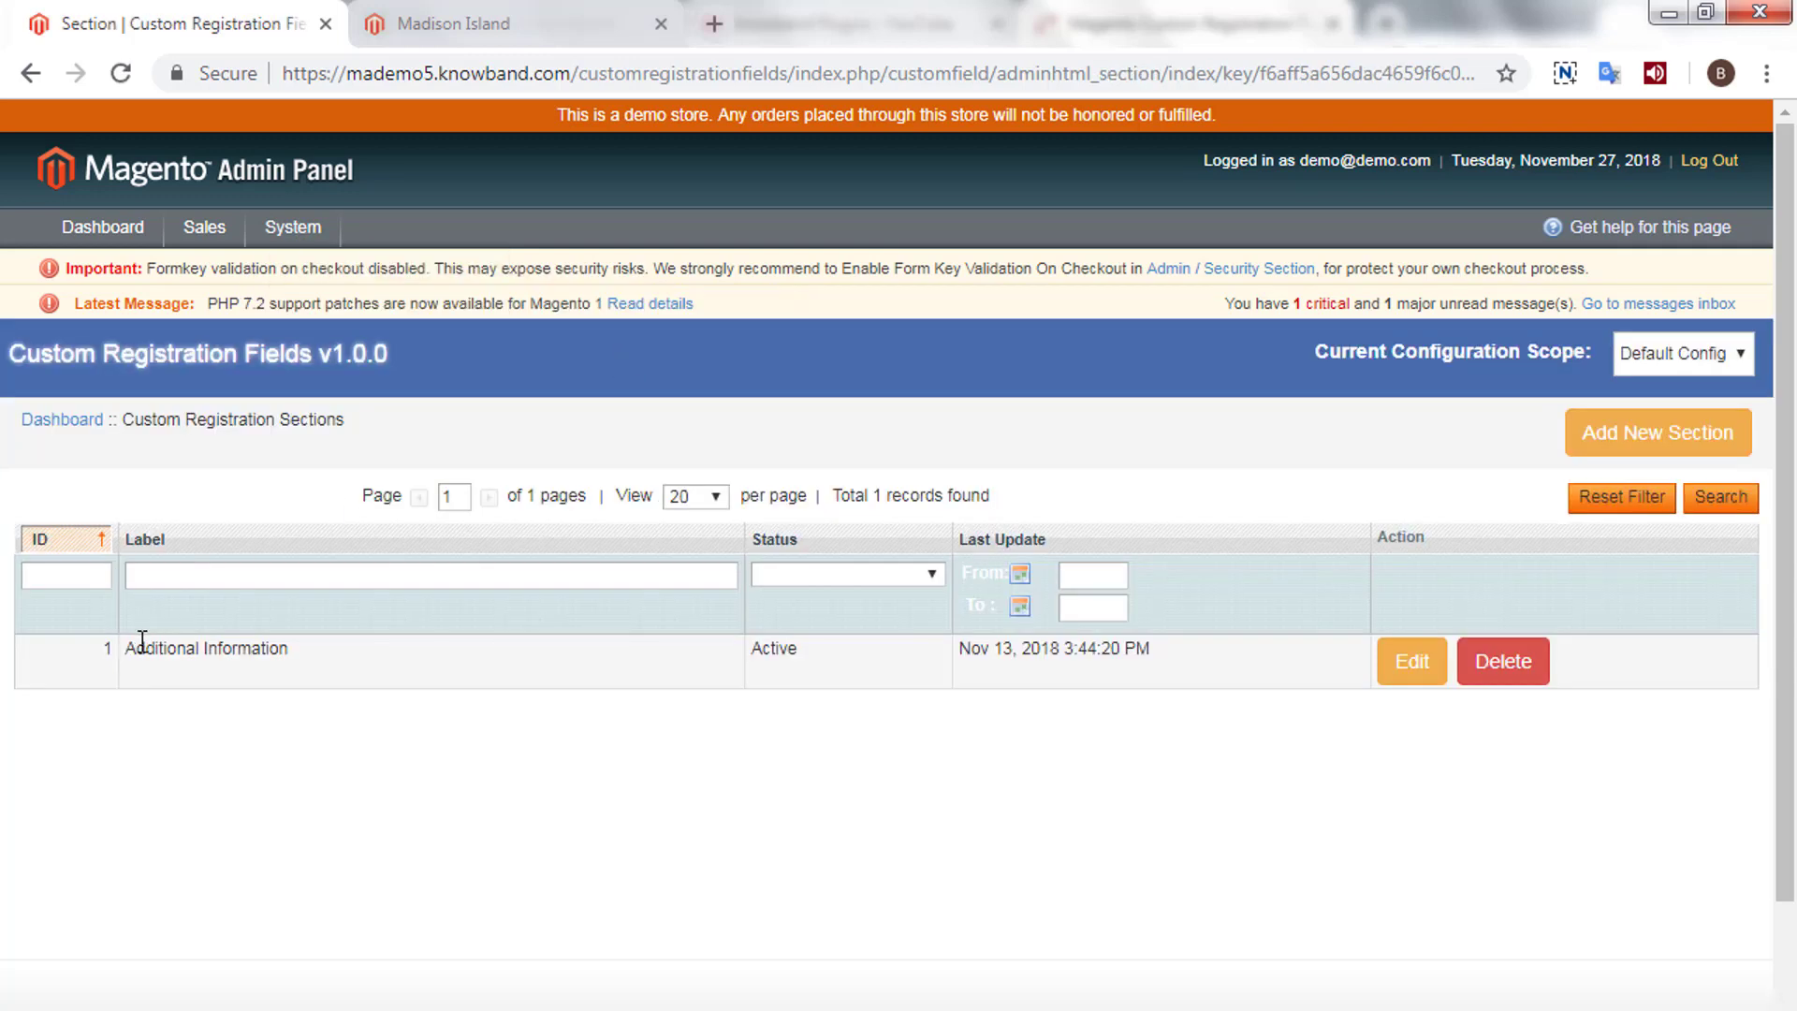
{"action": "left_click_drag", "start_coordinate": [127, 646], "coordinate": [341, 665]}
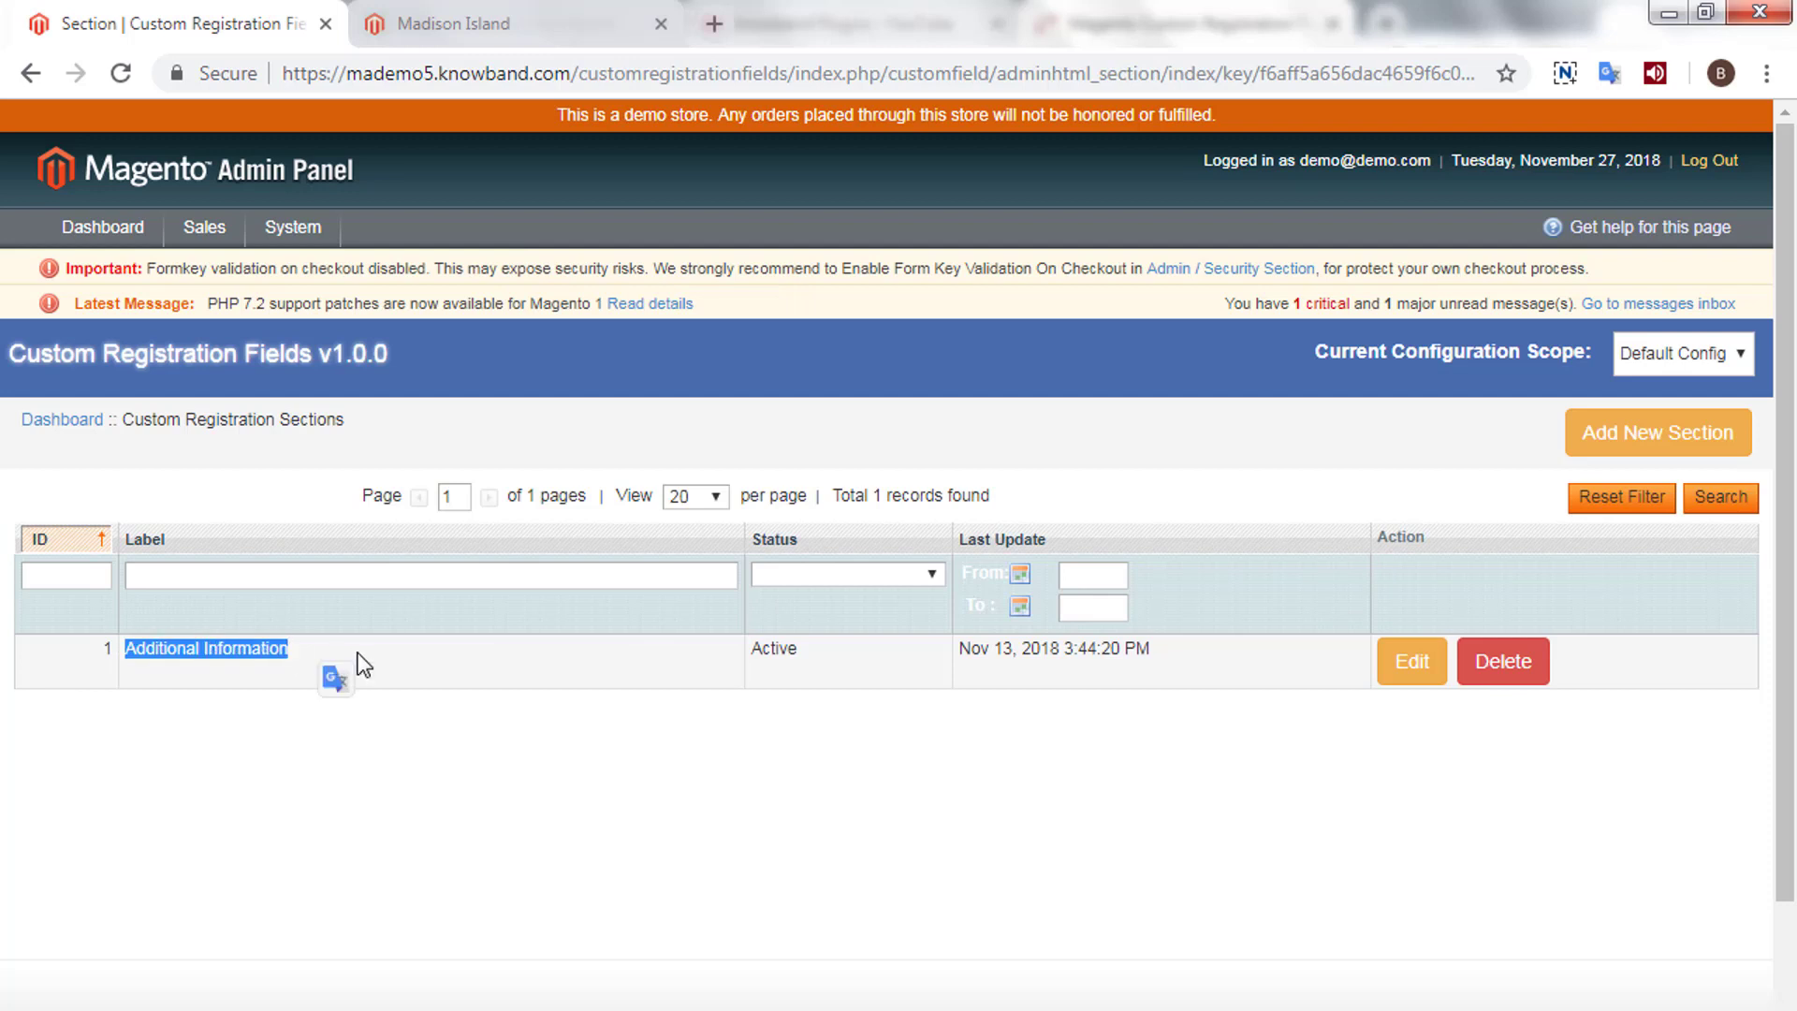
{"action": "left_click", "coordinate": [1409, 664]}
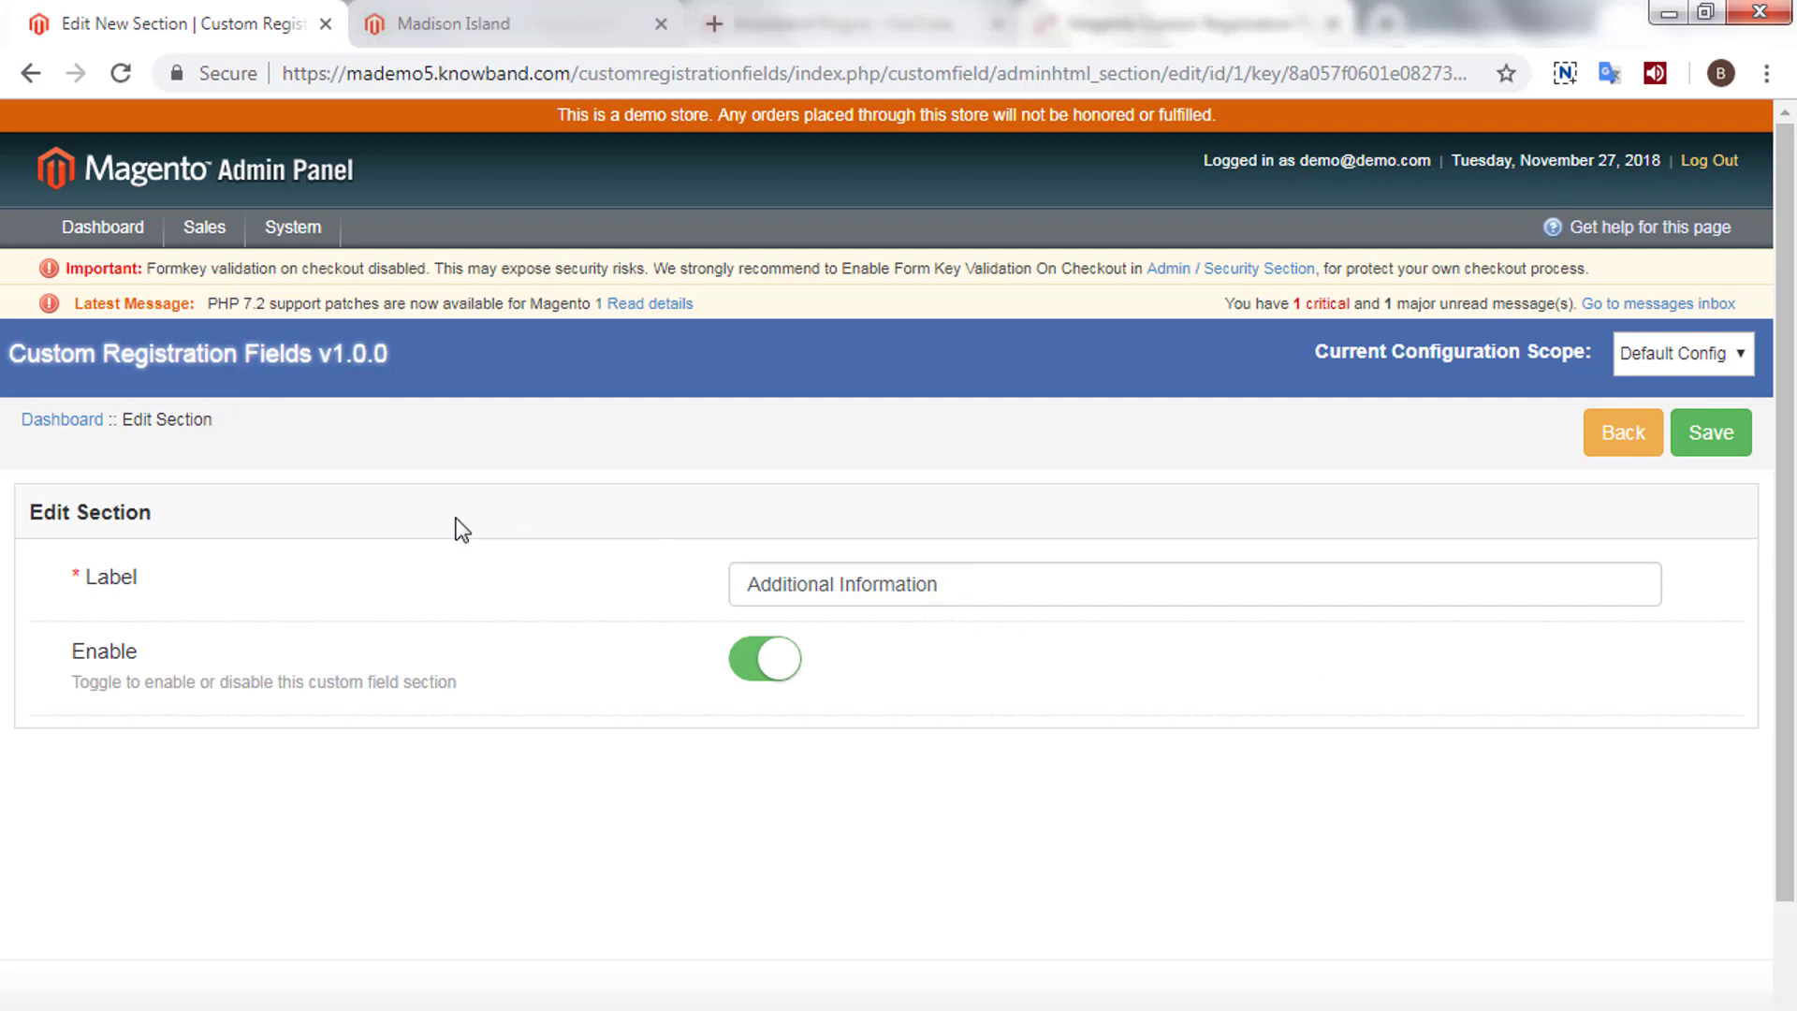
{"action": "left_click", "coordinate": [1602, 426]}
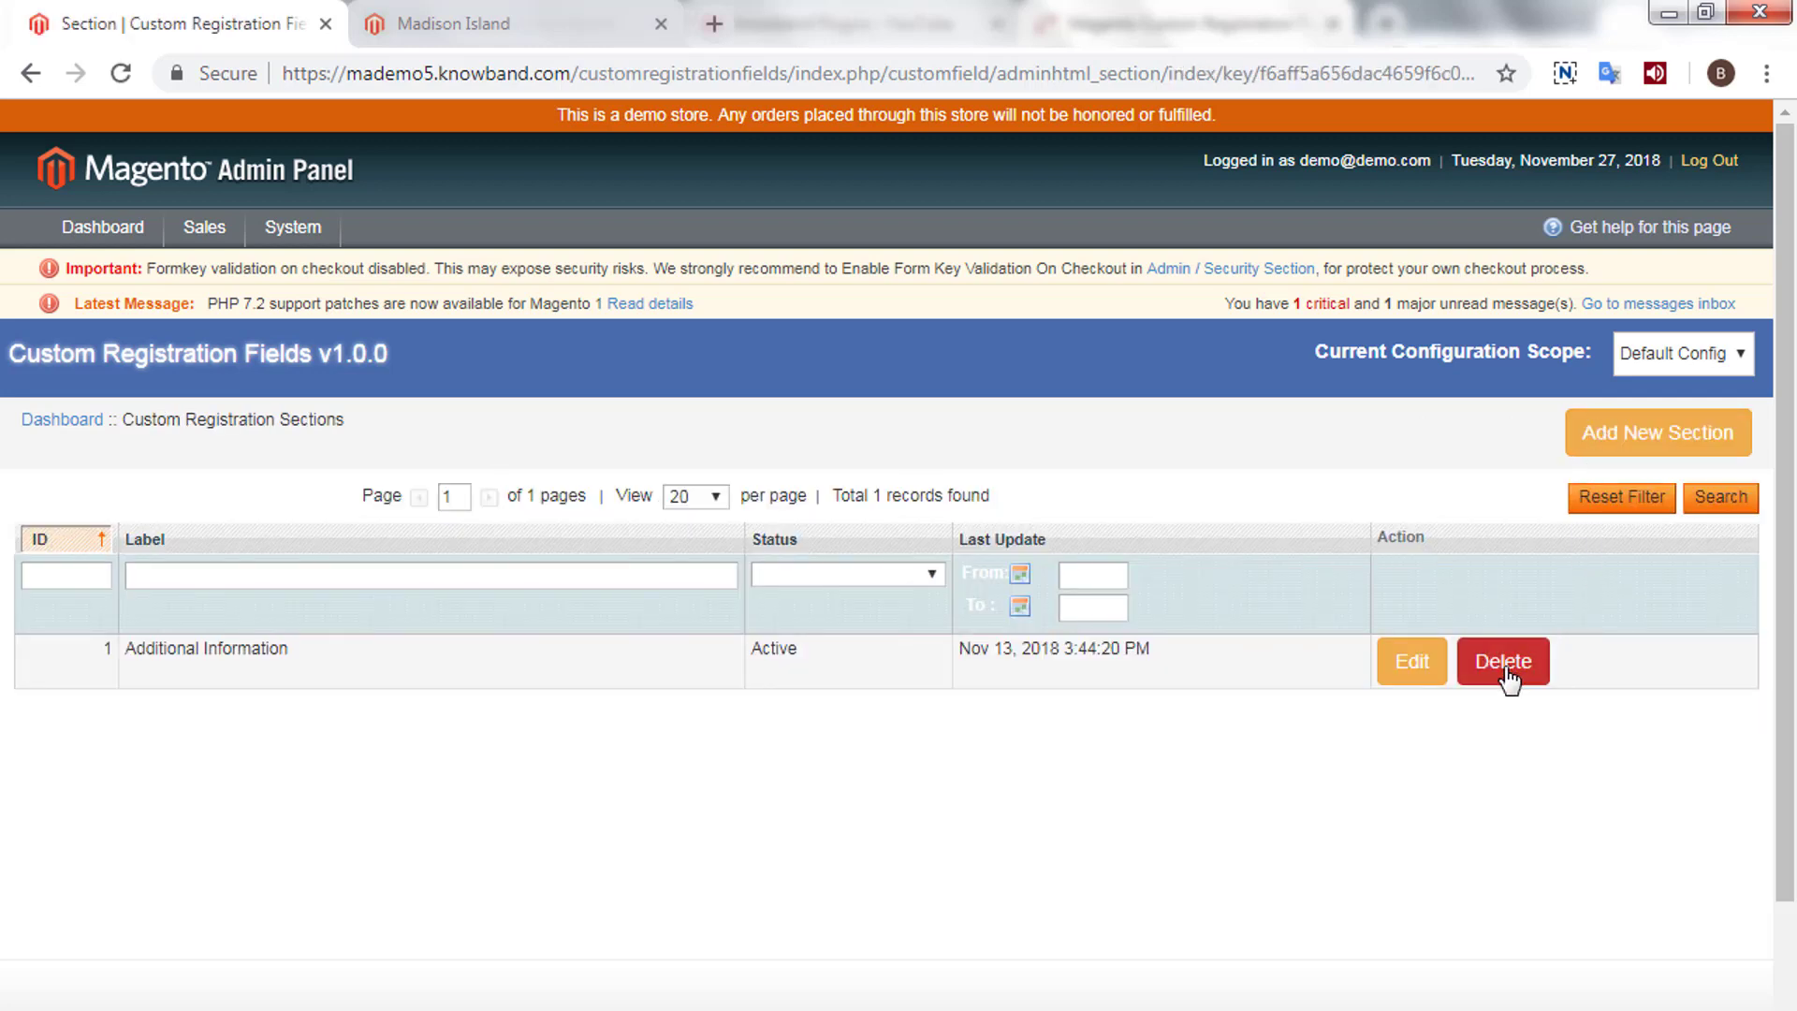
{"action": "left_click", "coordinate": [1502, 663]}
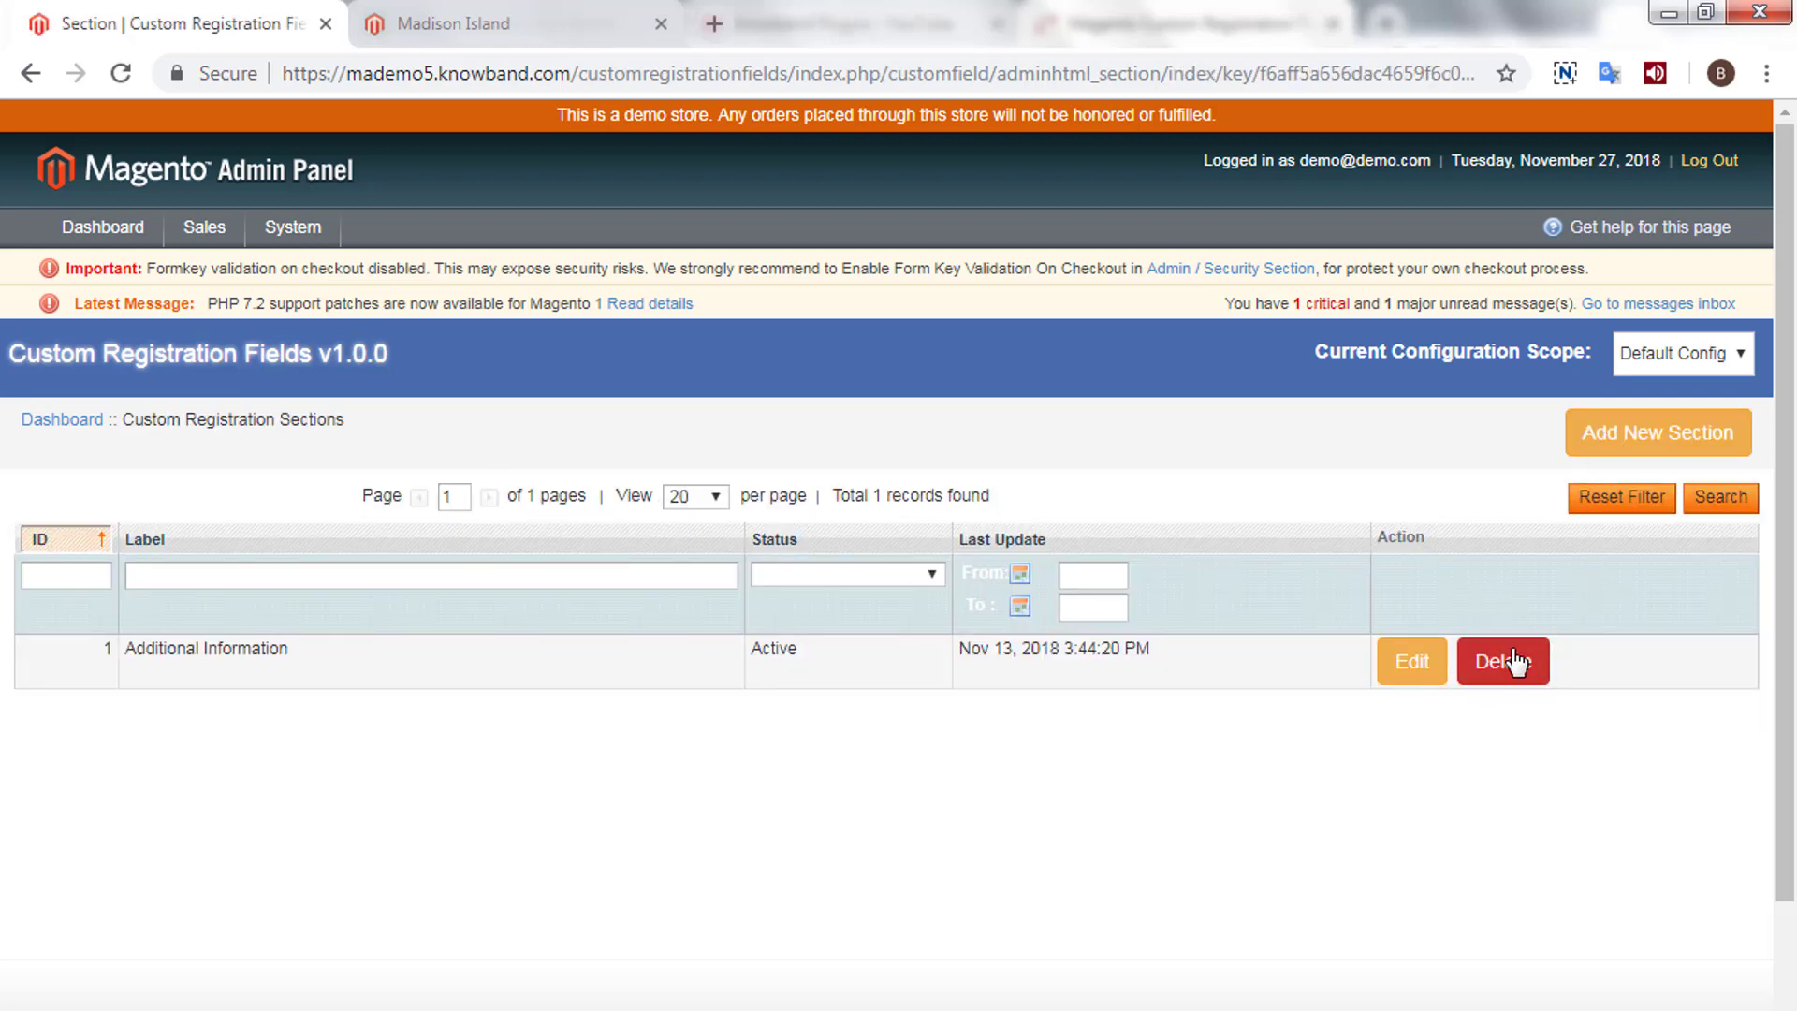
- Create a section labelled 'Test Section', enable it, and save it
{"action": "left_click", "coordinate": [1622, 436]}
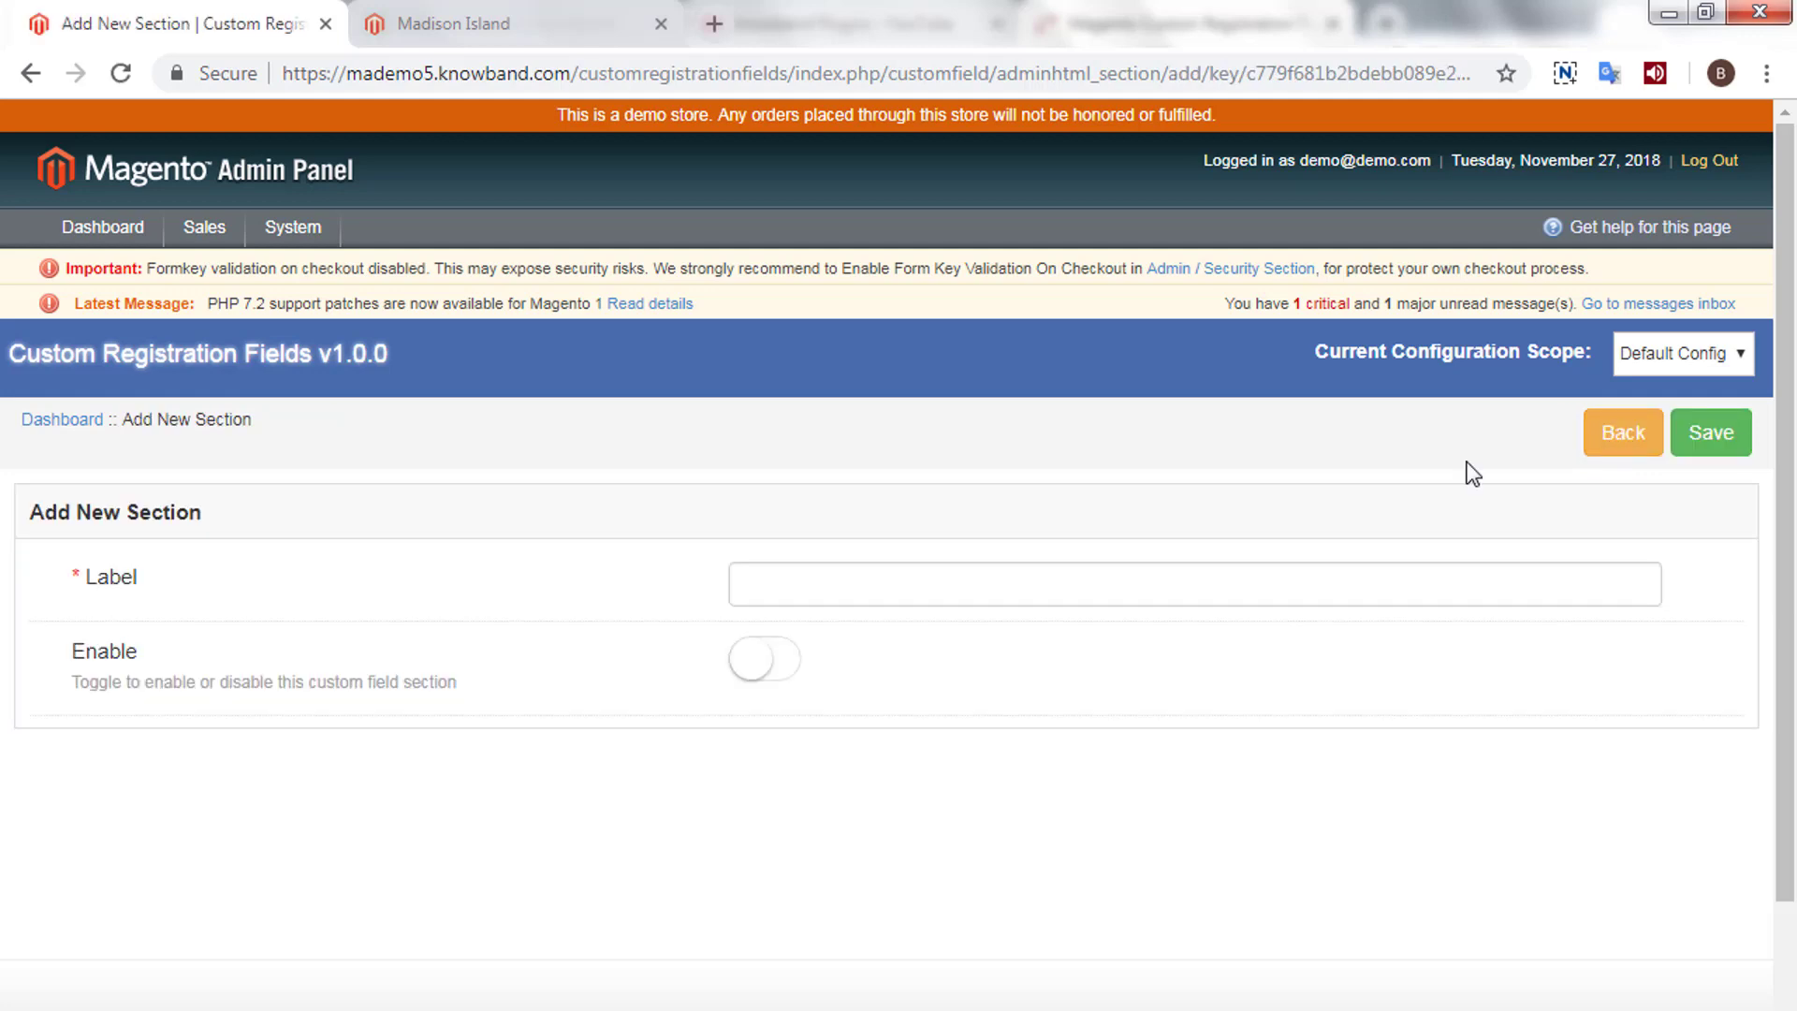
{"action": "left_click", "coordinate": [895, 580]}
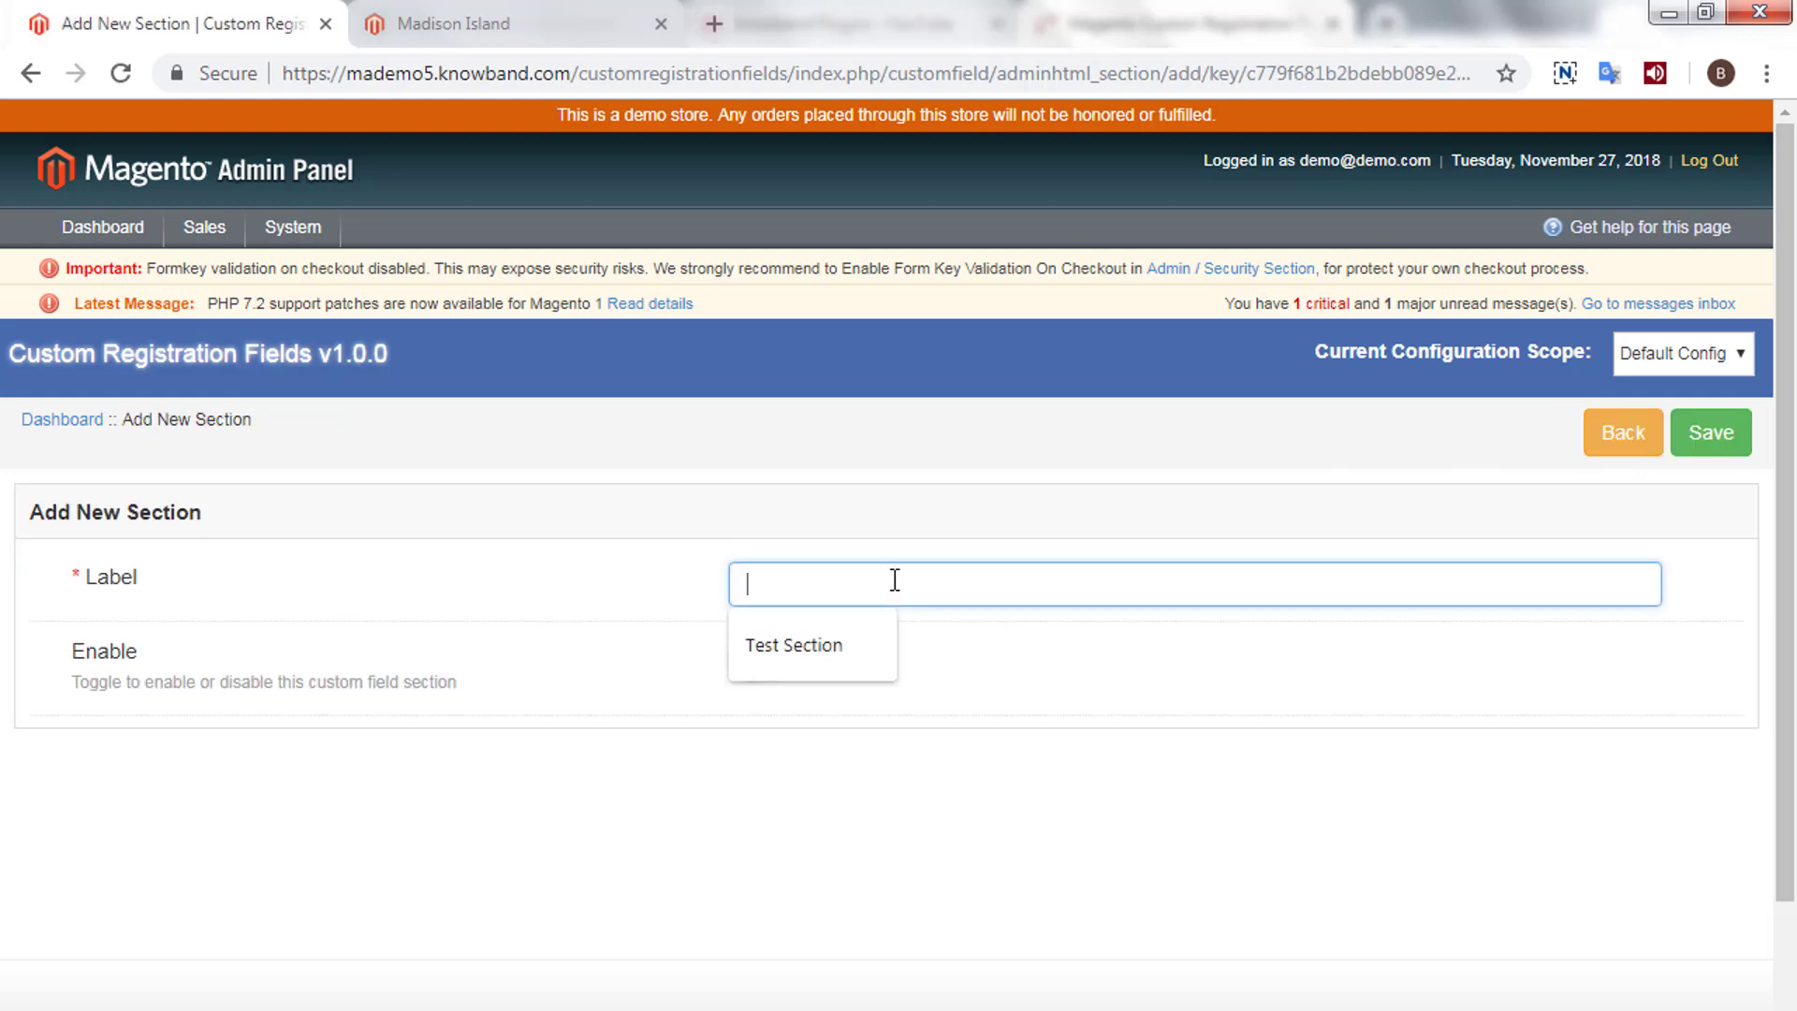
{"action": "key", "text": "Down"}
{"action": "key", "text": "Return"}
{"action": "scroll", "coordinate": [890, 581], "scroll_direction": "down", "scroll_amount": 2}
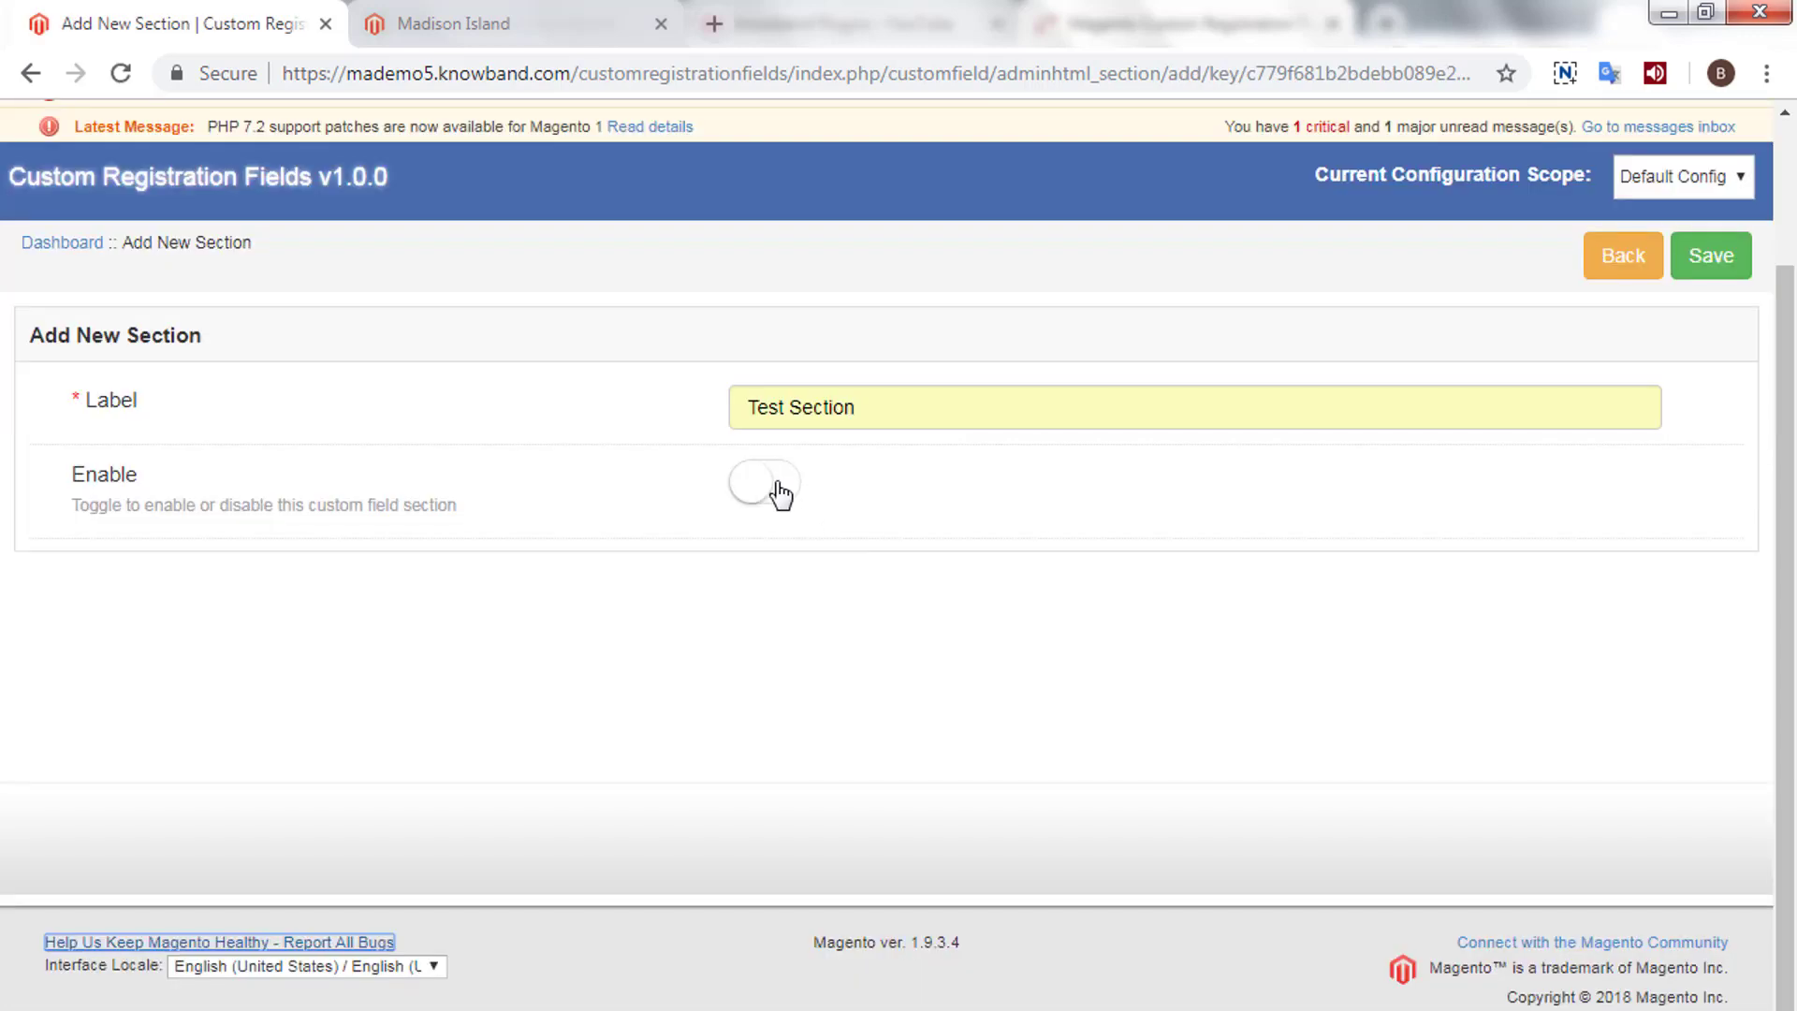
{"action": "left_click", "coordinate": [778, 484]}
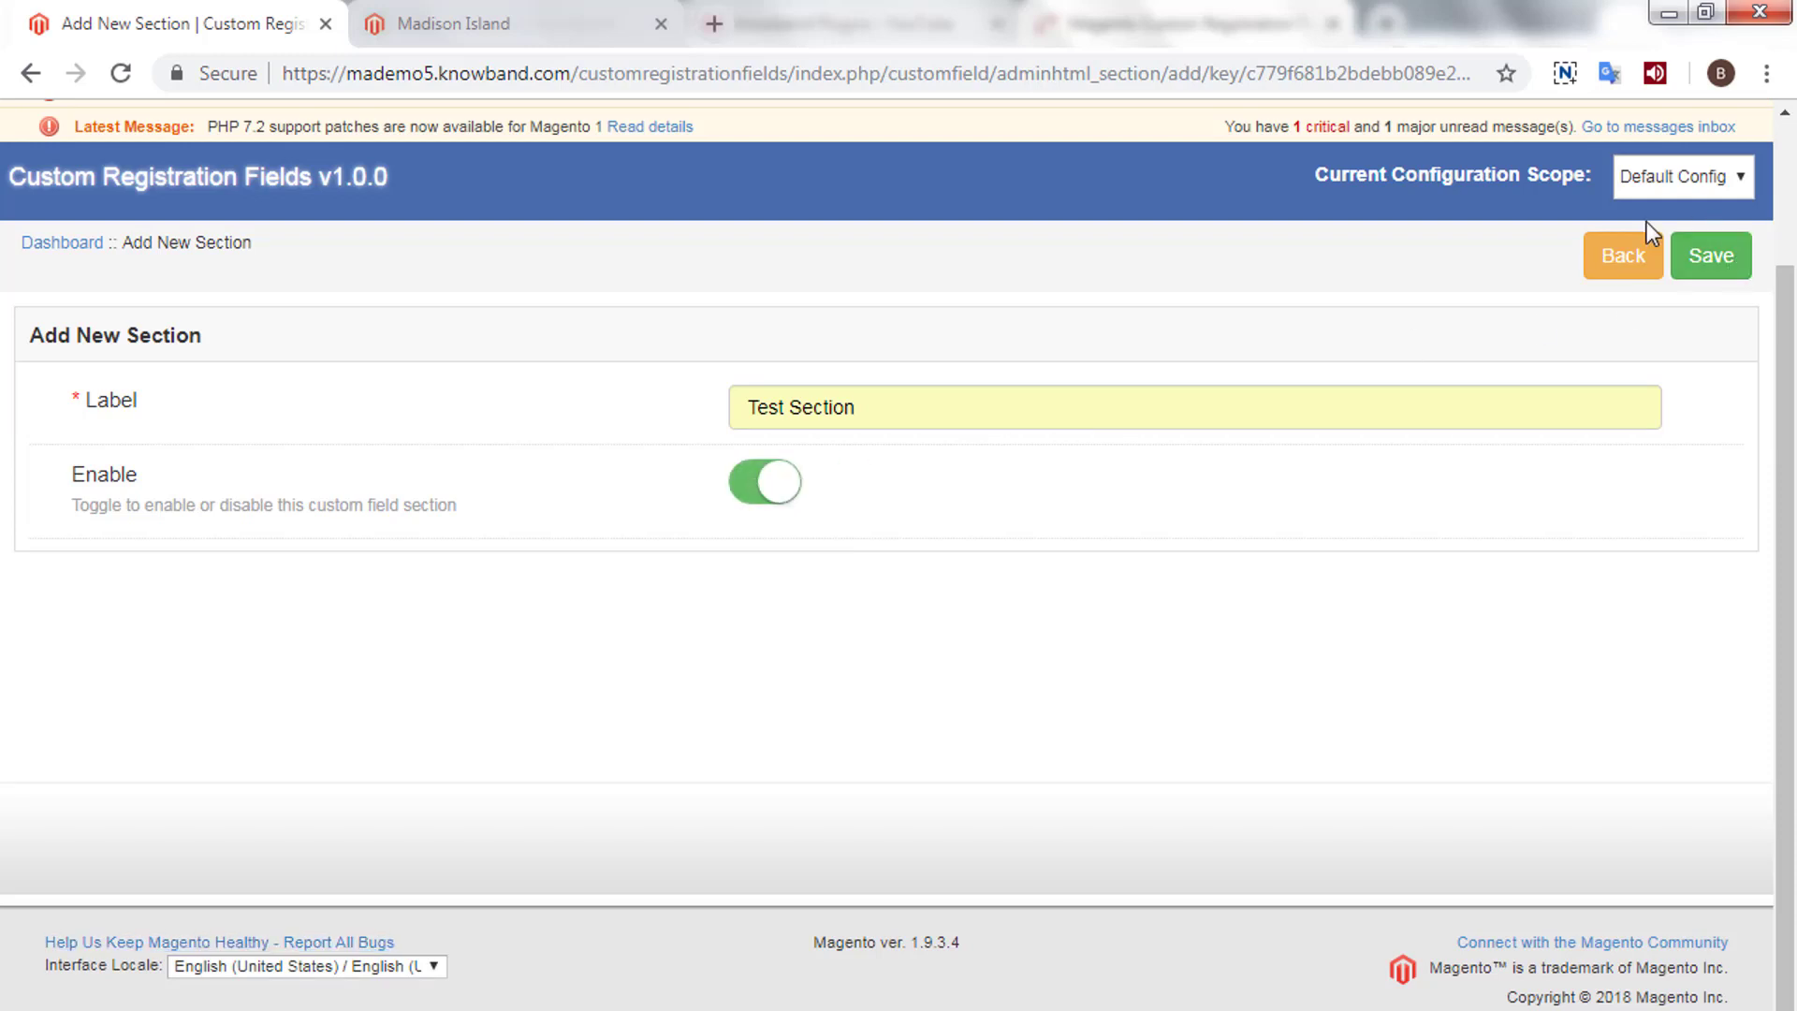
{"action": "left_click", "coordinate": [1727, 253]}
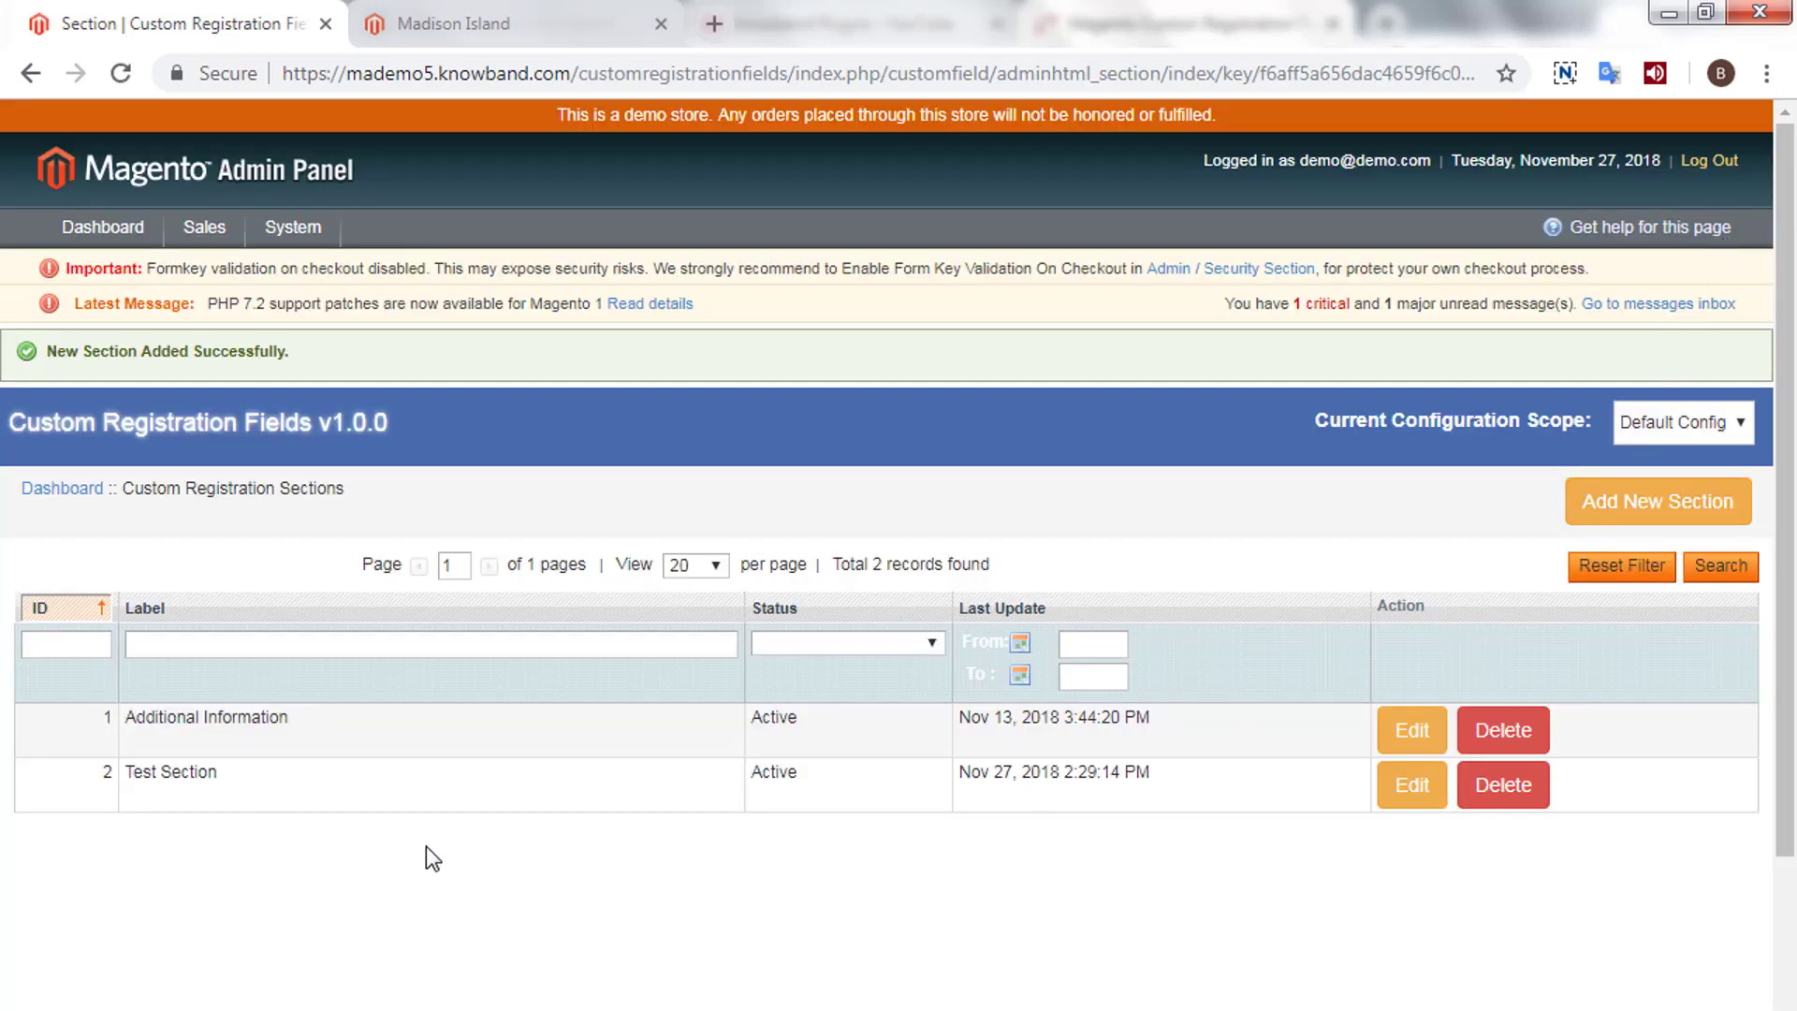
- Confirm Test Section appears in the sections list, then open the Custom Fields list
{"action": "left_click_drag", "start_coordinate": [125, 773], "coordinate": [300, 773]}
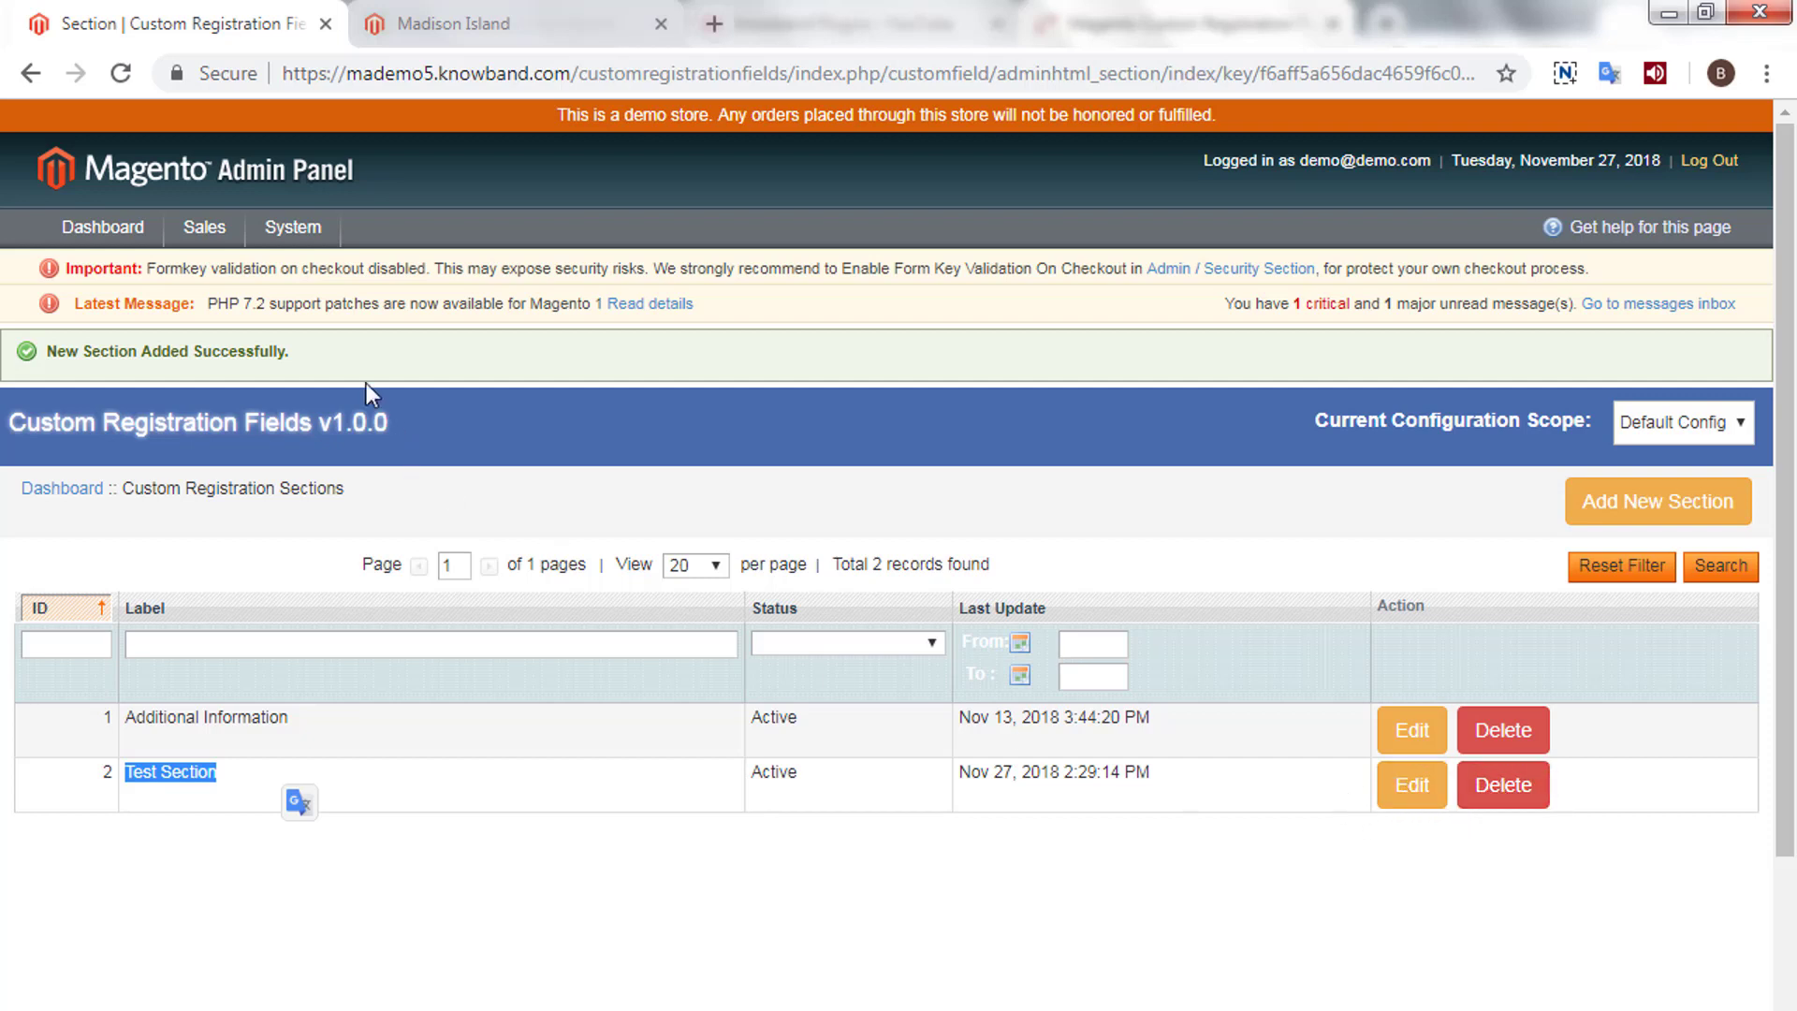
{"action": "mouse_move", "coordinate": [274, 230]}
{"action": "mouse_move", "coordinate": [280, 268]}
{"action": "mouse_move", "coordinate": [474, 288]}
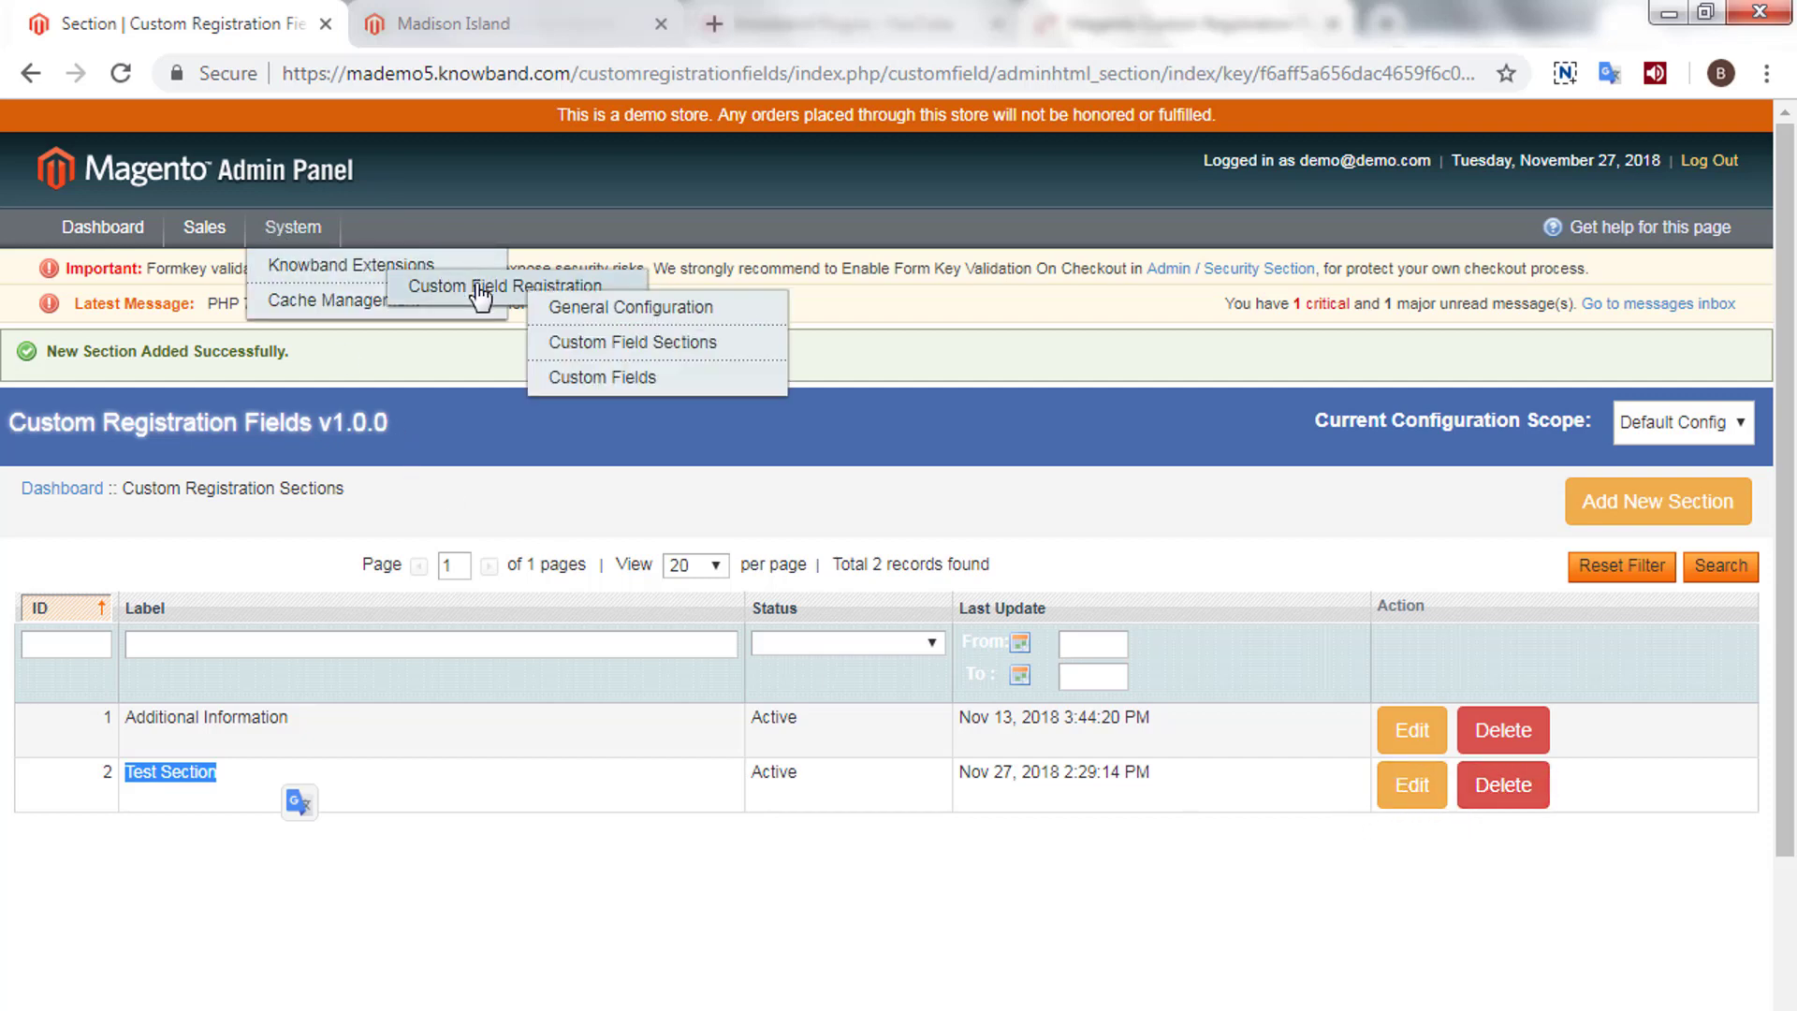
{"action": "left_click", "coordinate": [646, 387]}
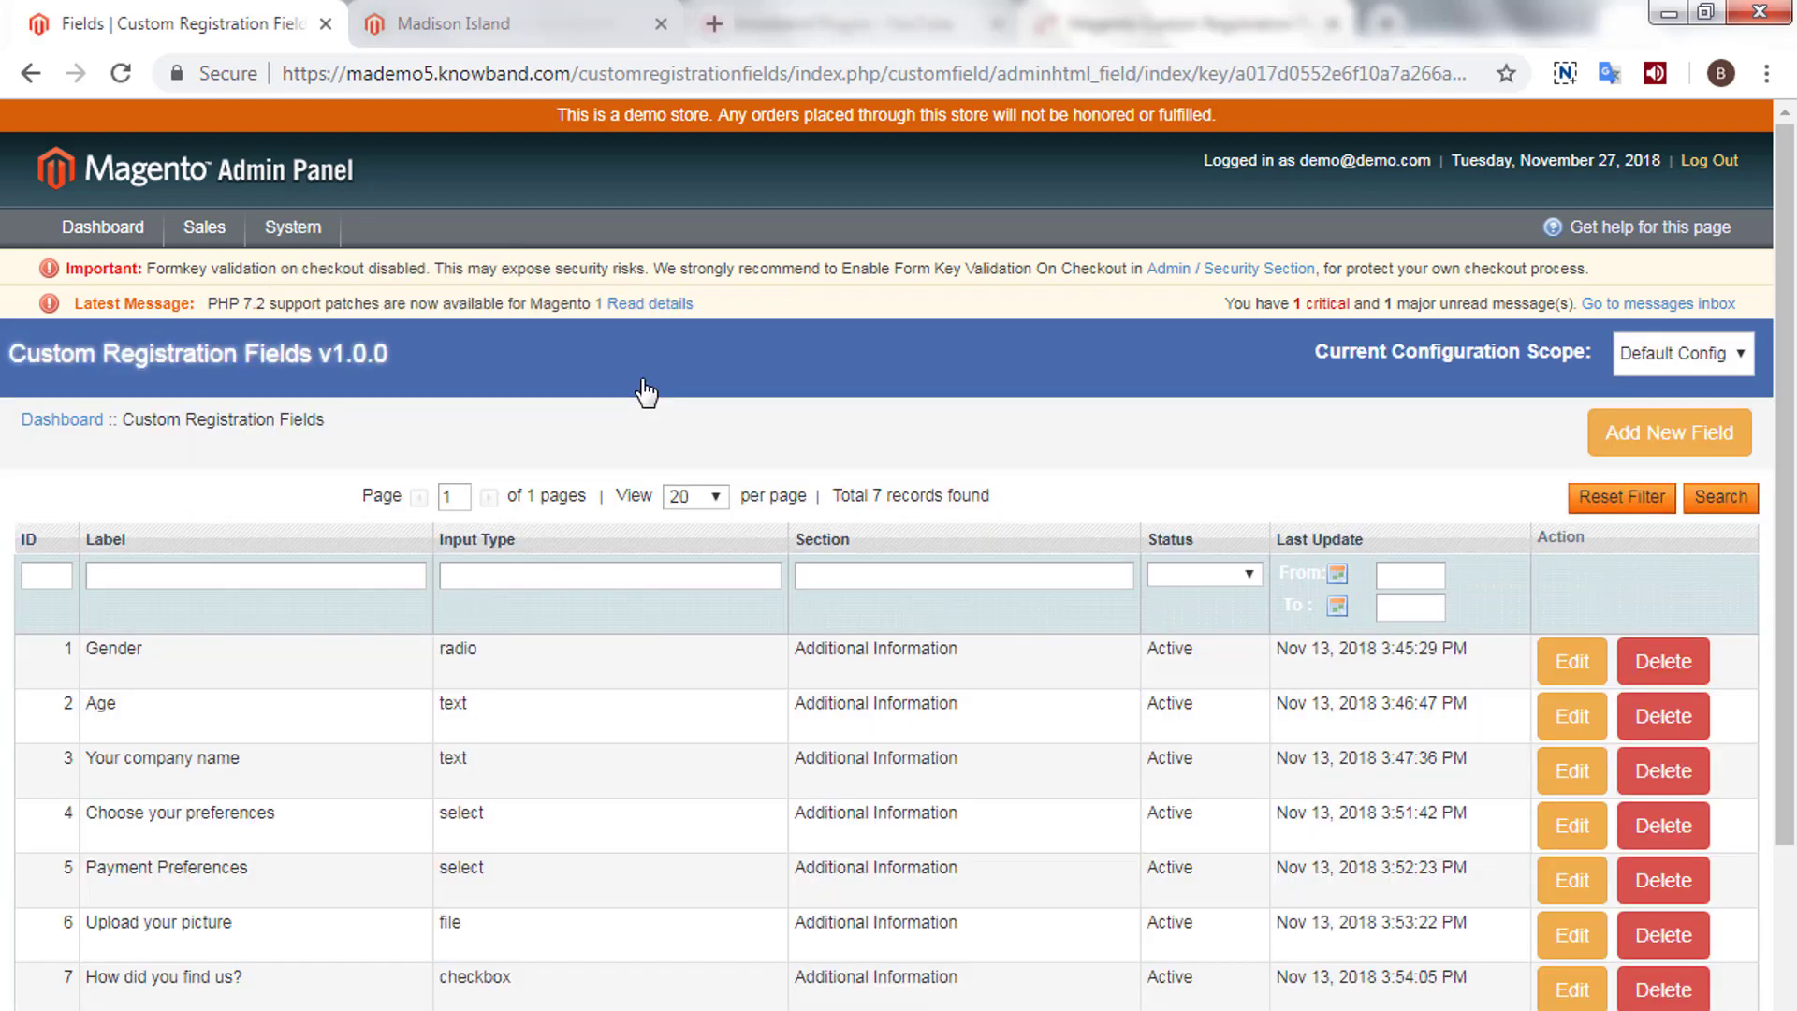
- Inspect the Gender radio field's settings (Male, Female, Other) and return to the fields list
{"action": "scroll", "coordinate": [658, 594], "scroll_direction": "down", "scroll_amount": 2}
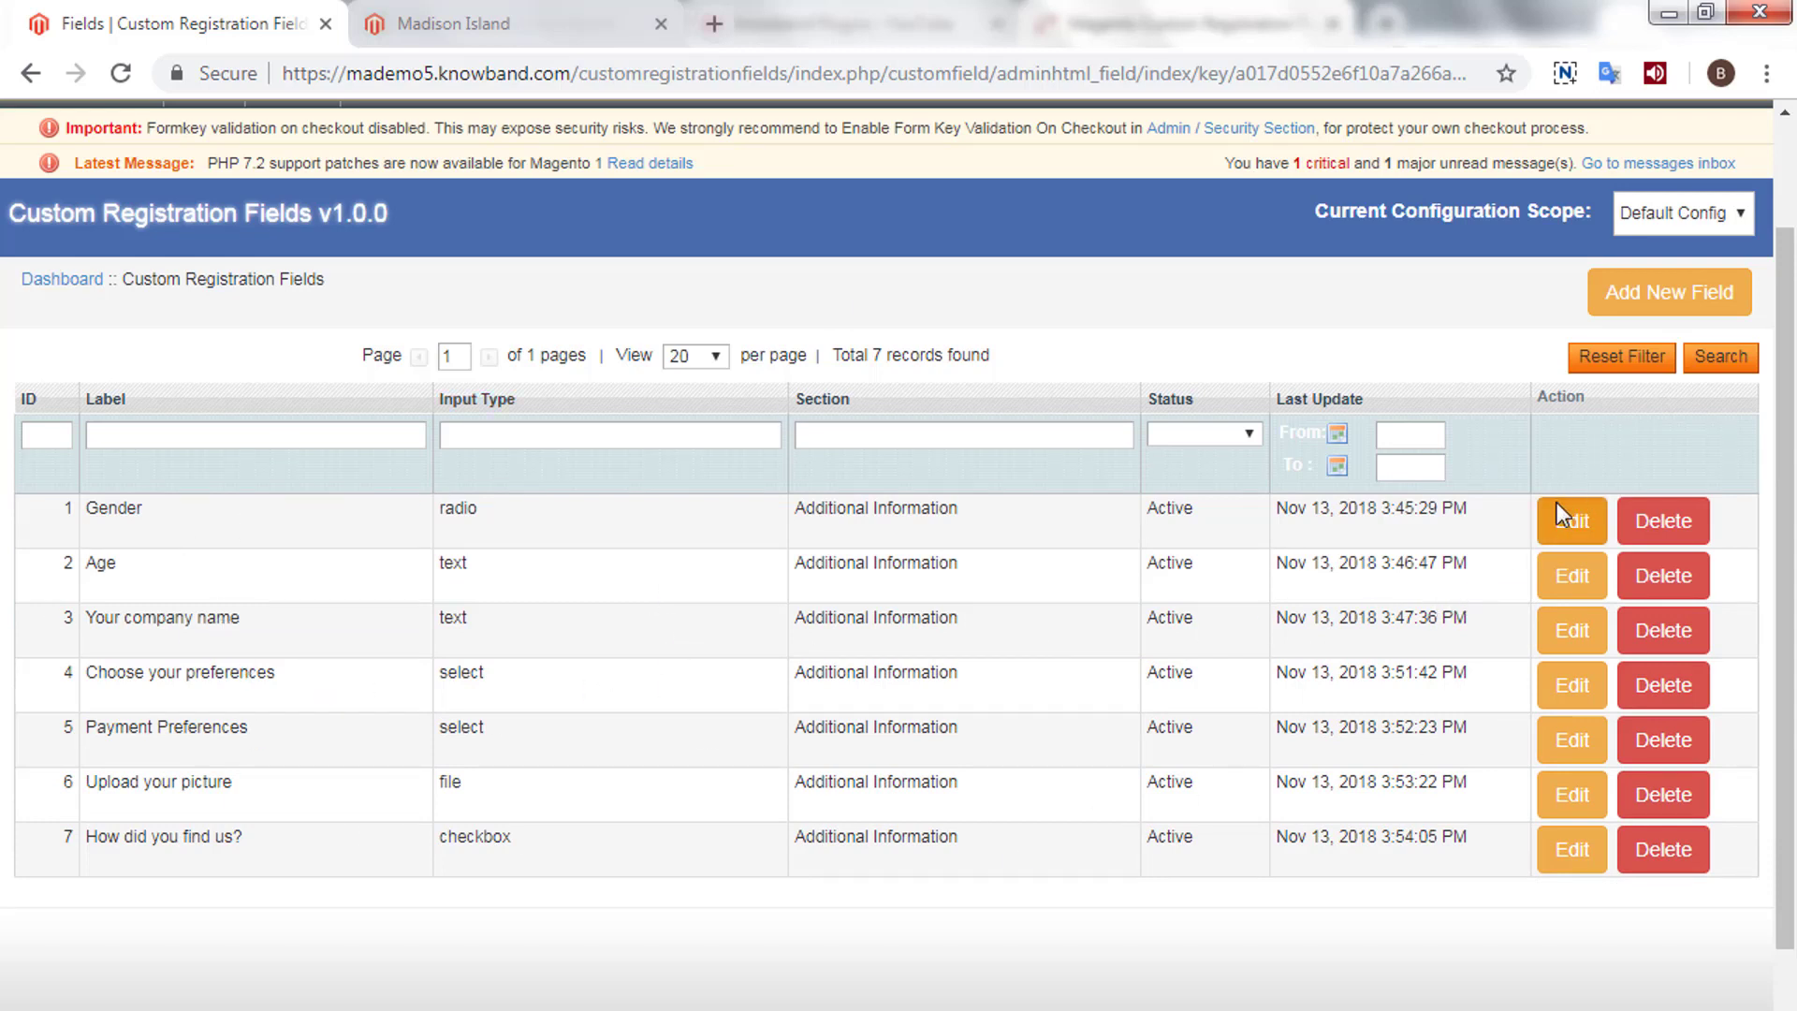
{"action": "left_click", "coordinate": [1575, 522]}
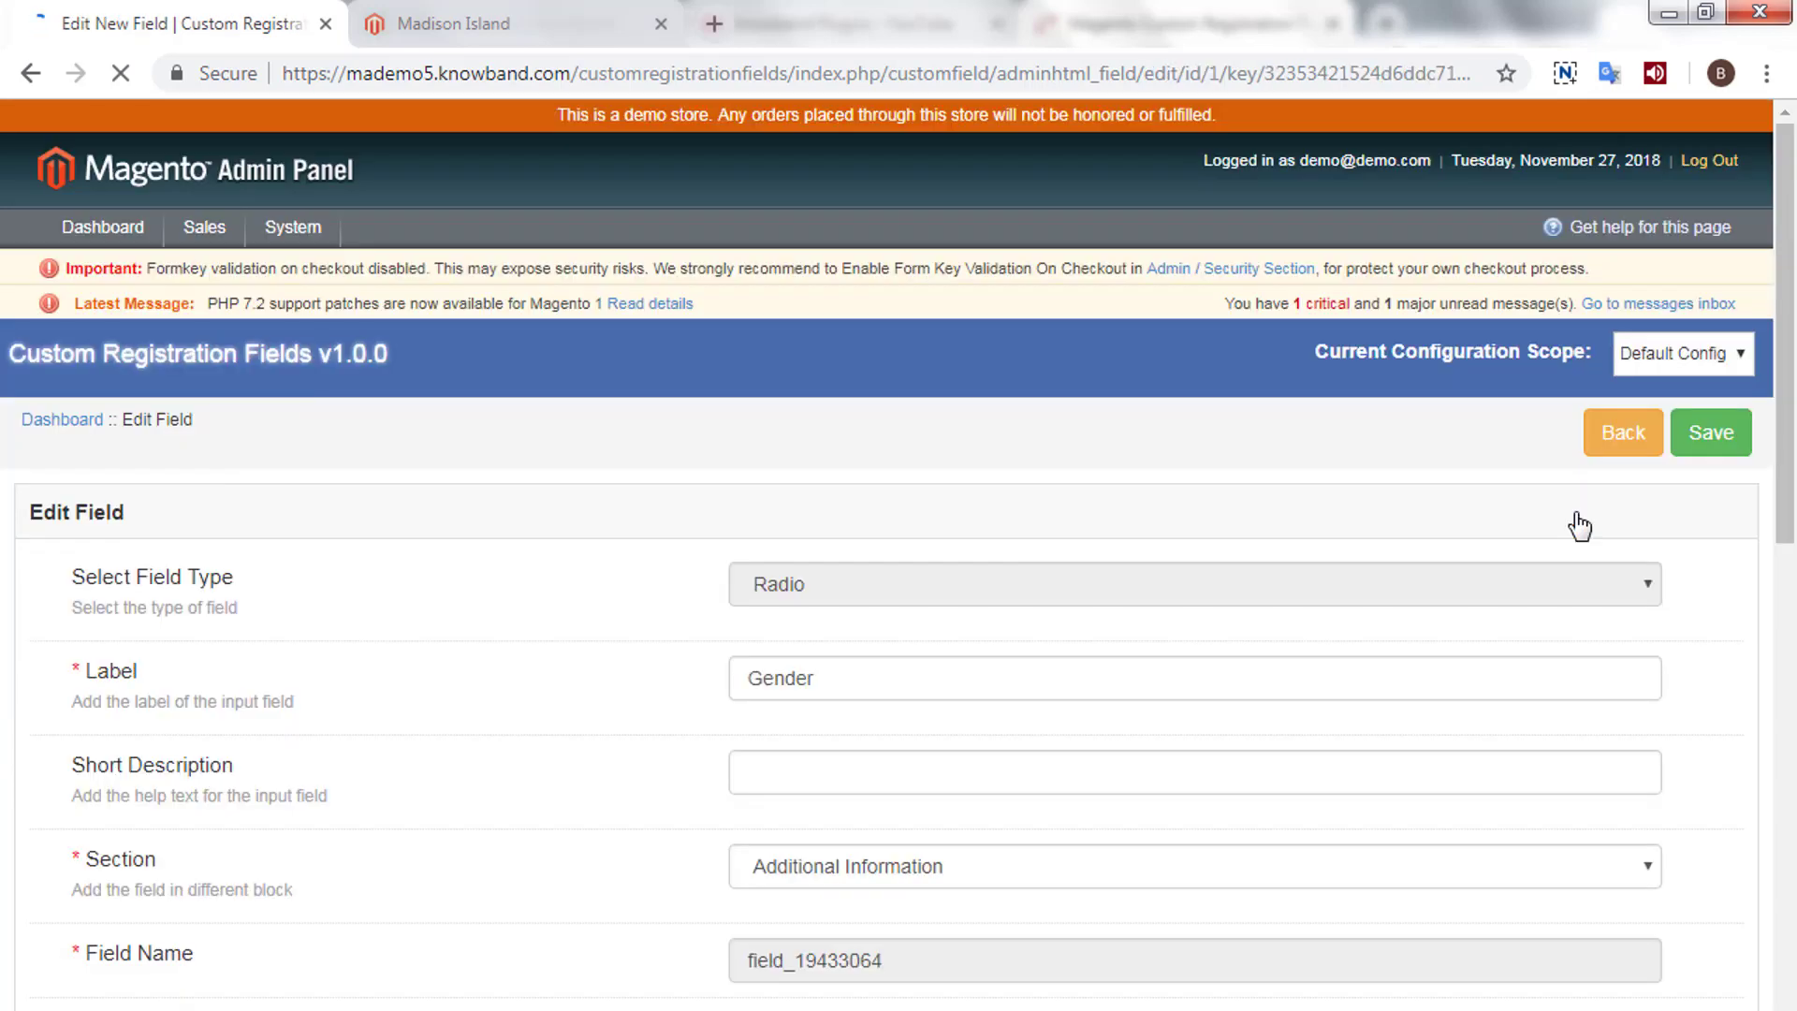
{"action": "scroll", "coordinate": [1155, 530], "scroll_direction": "down", "scroll_amount": 12}
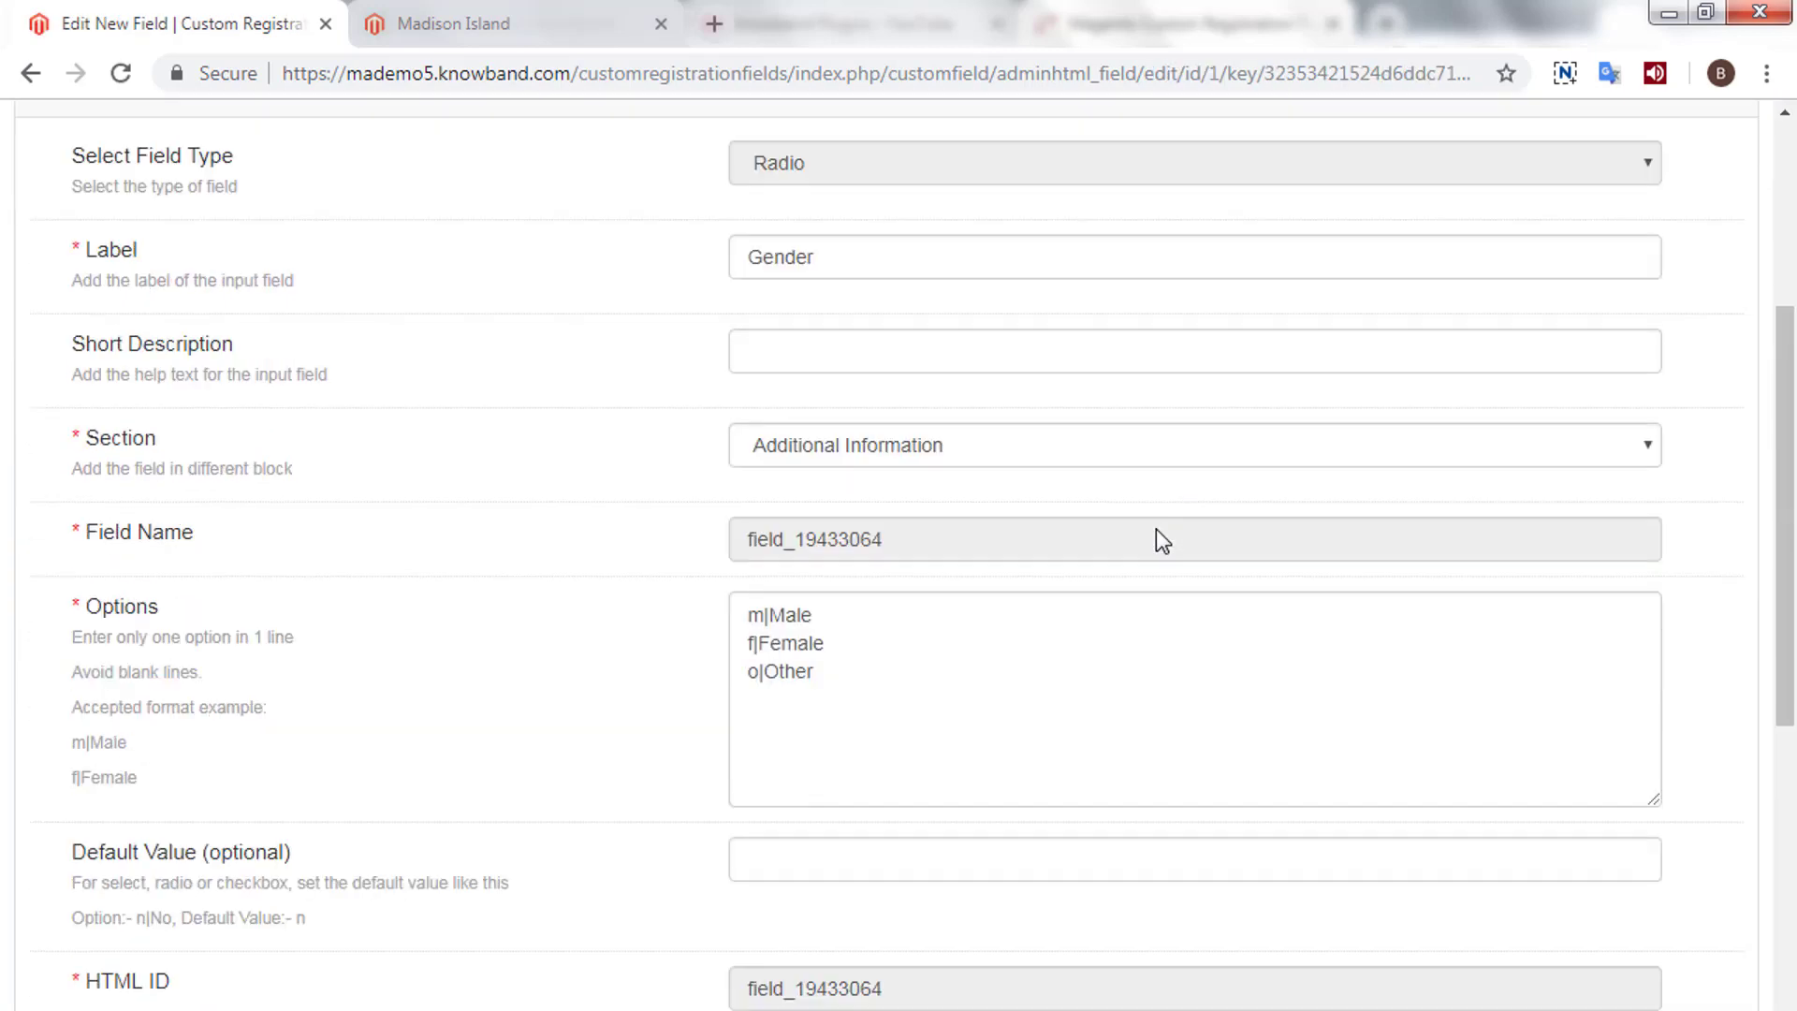
{"action": "scroll", "coordinate": [1153, 531], "scroll_direction": "up", "scroll_amount": 12}
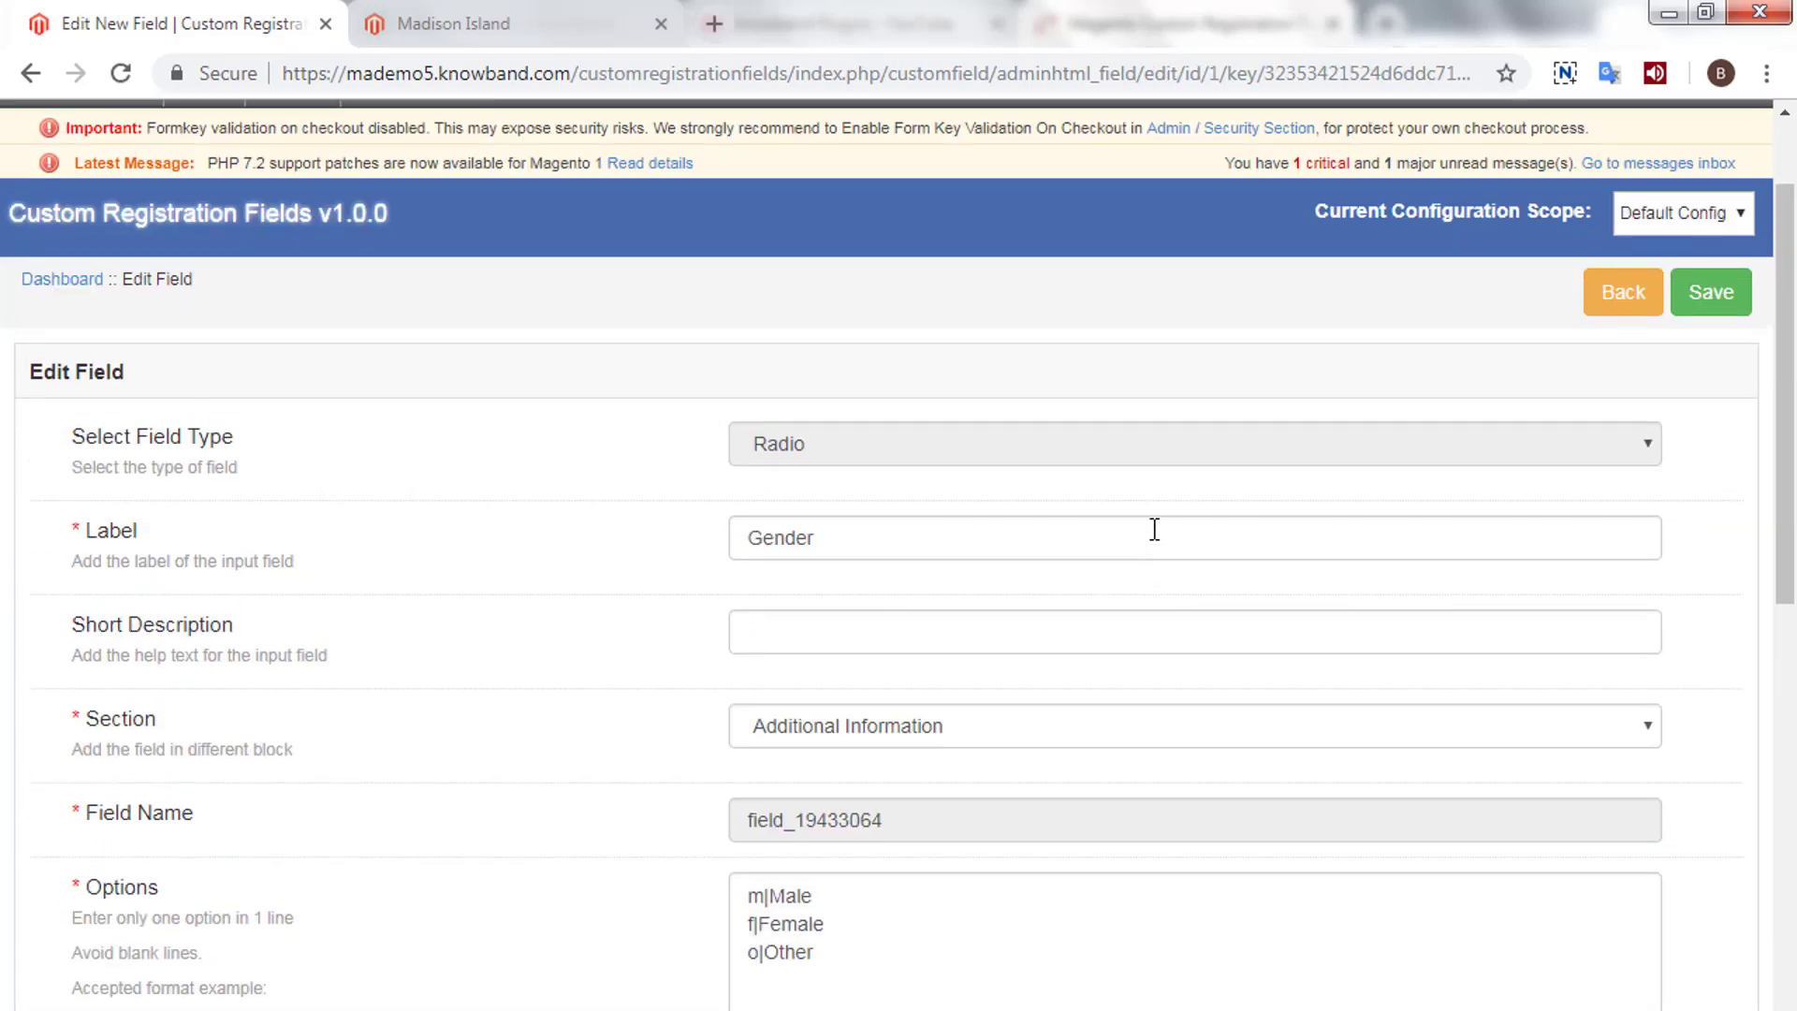
{"action": "left_click", "coordinate": [1634, 301]}
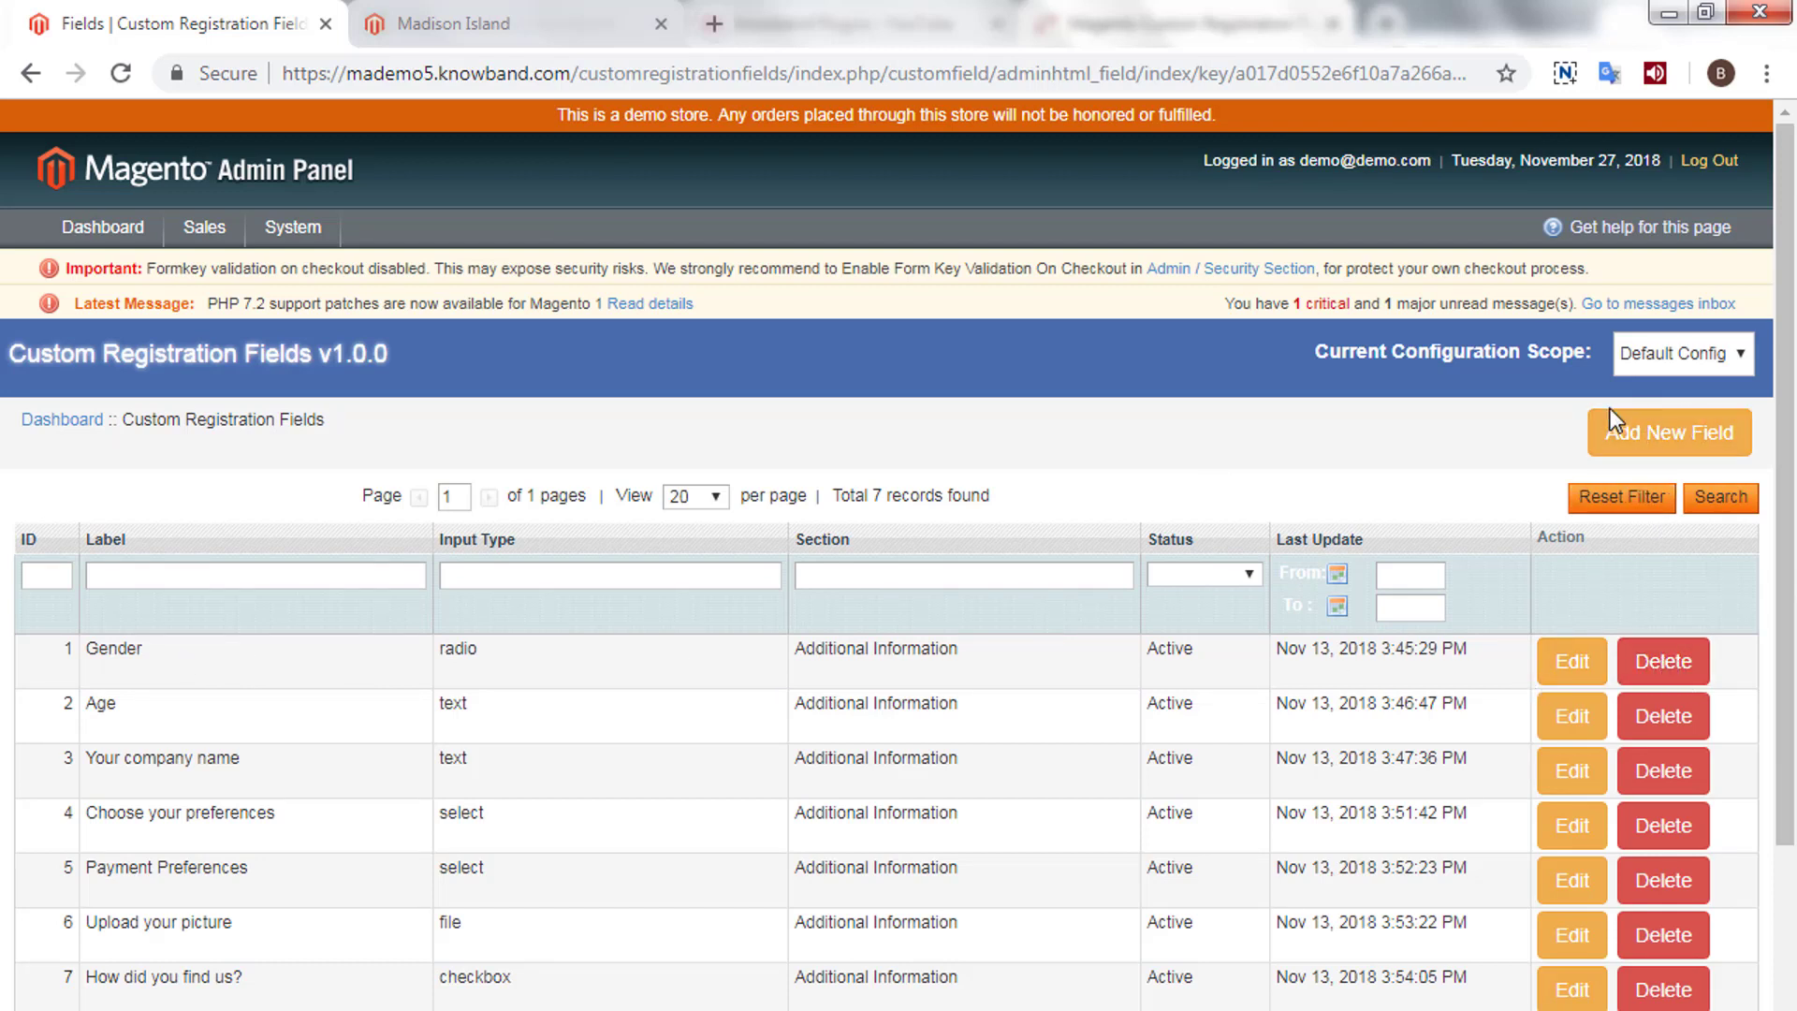
- Start a new Text custom field labelled 'Surname'
{"action": "left_click", "coordinate": [1636, 434]}
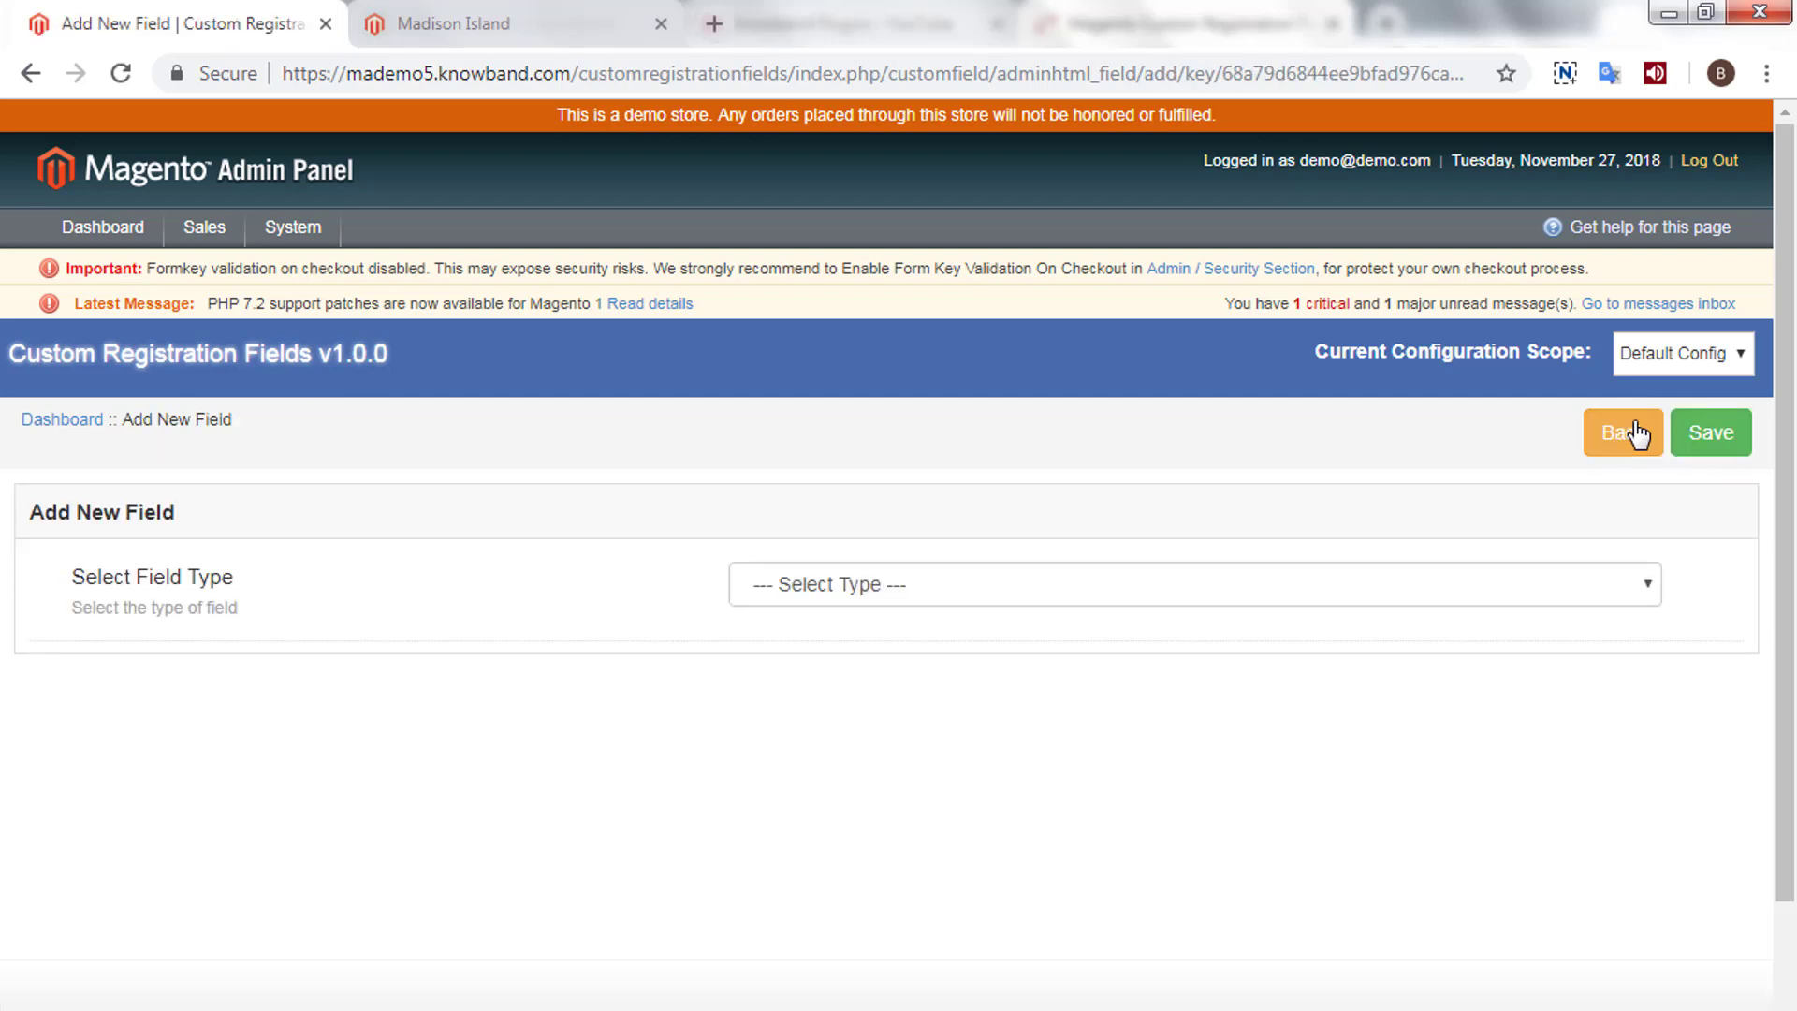
{"action": "left_click", "coordinate": [1096, 587]}
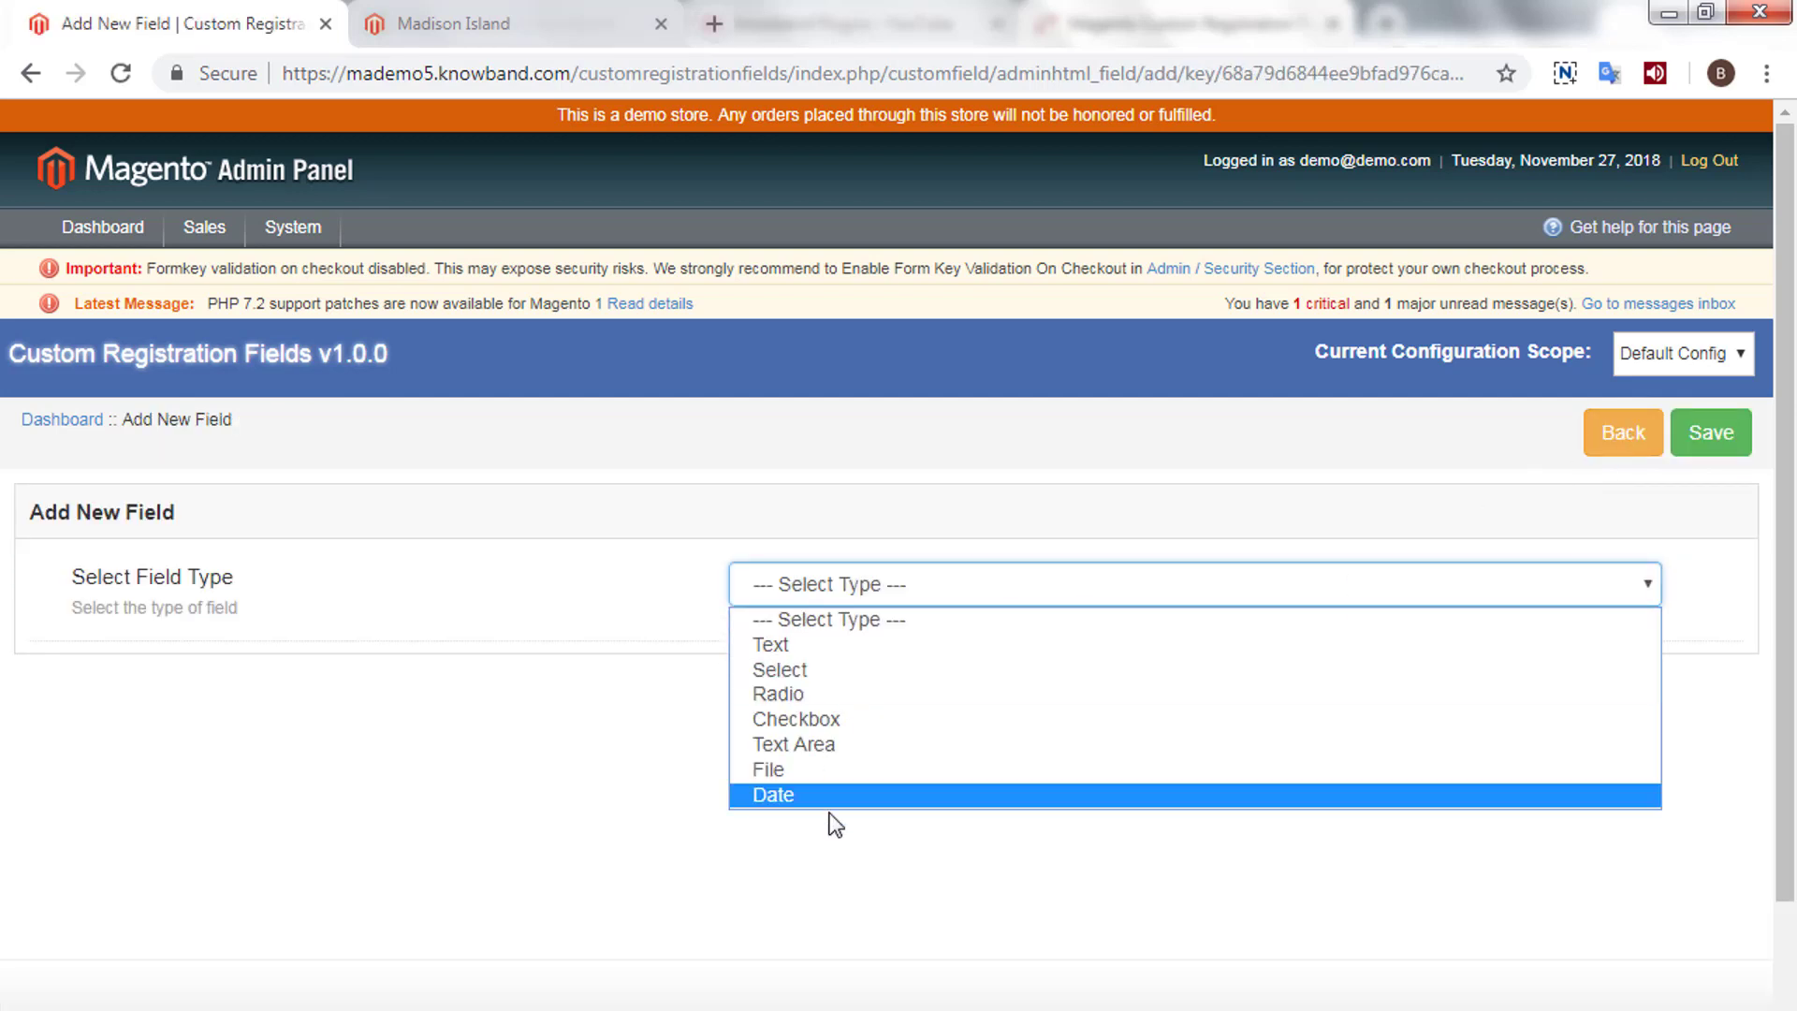
{"action": "left_click", "coordinate": [784, 650]}
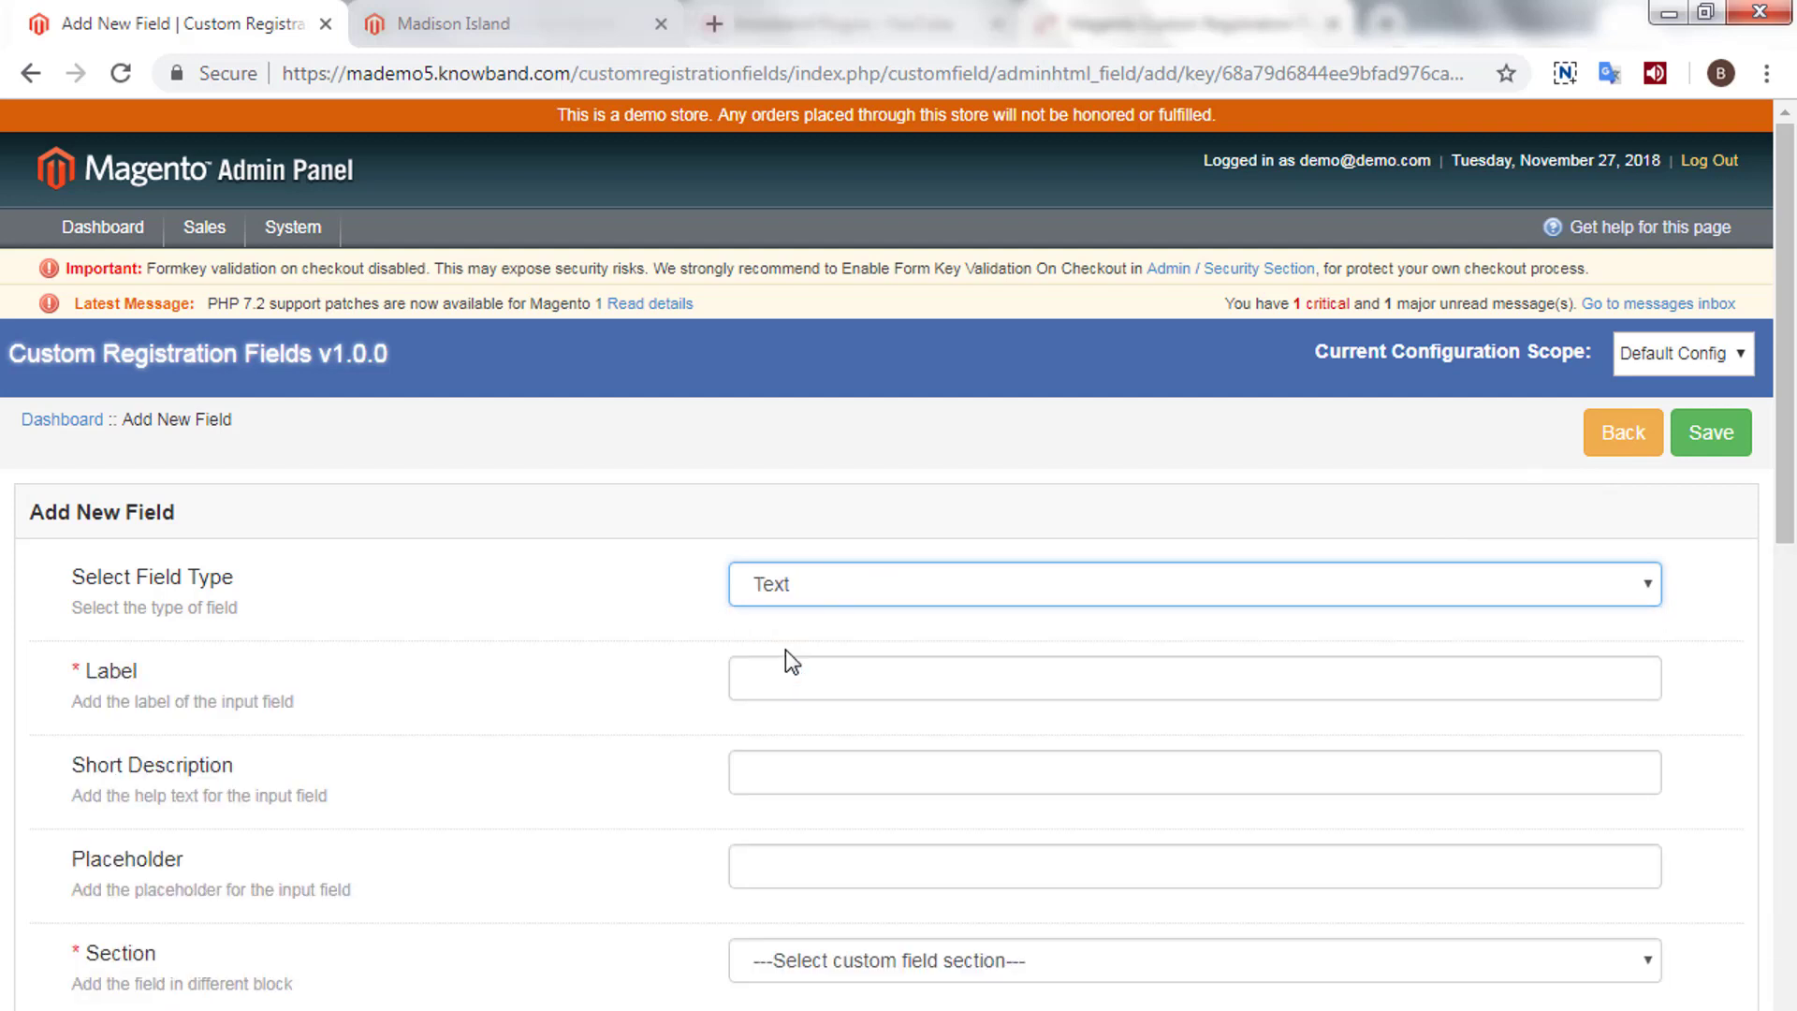
{"action": "left_click", "coordinate": [776, 677]}
{"action": "type", "text": "Su"}
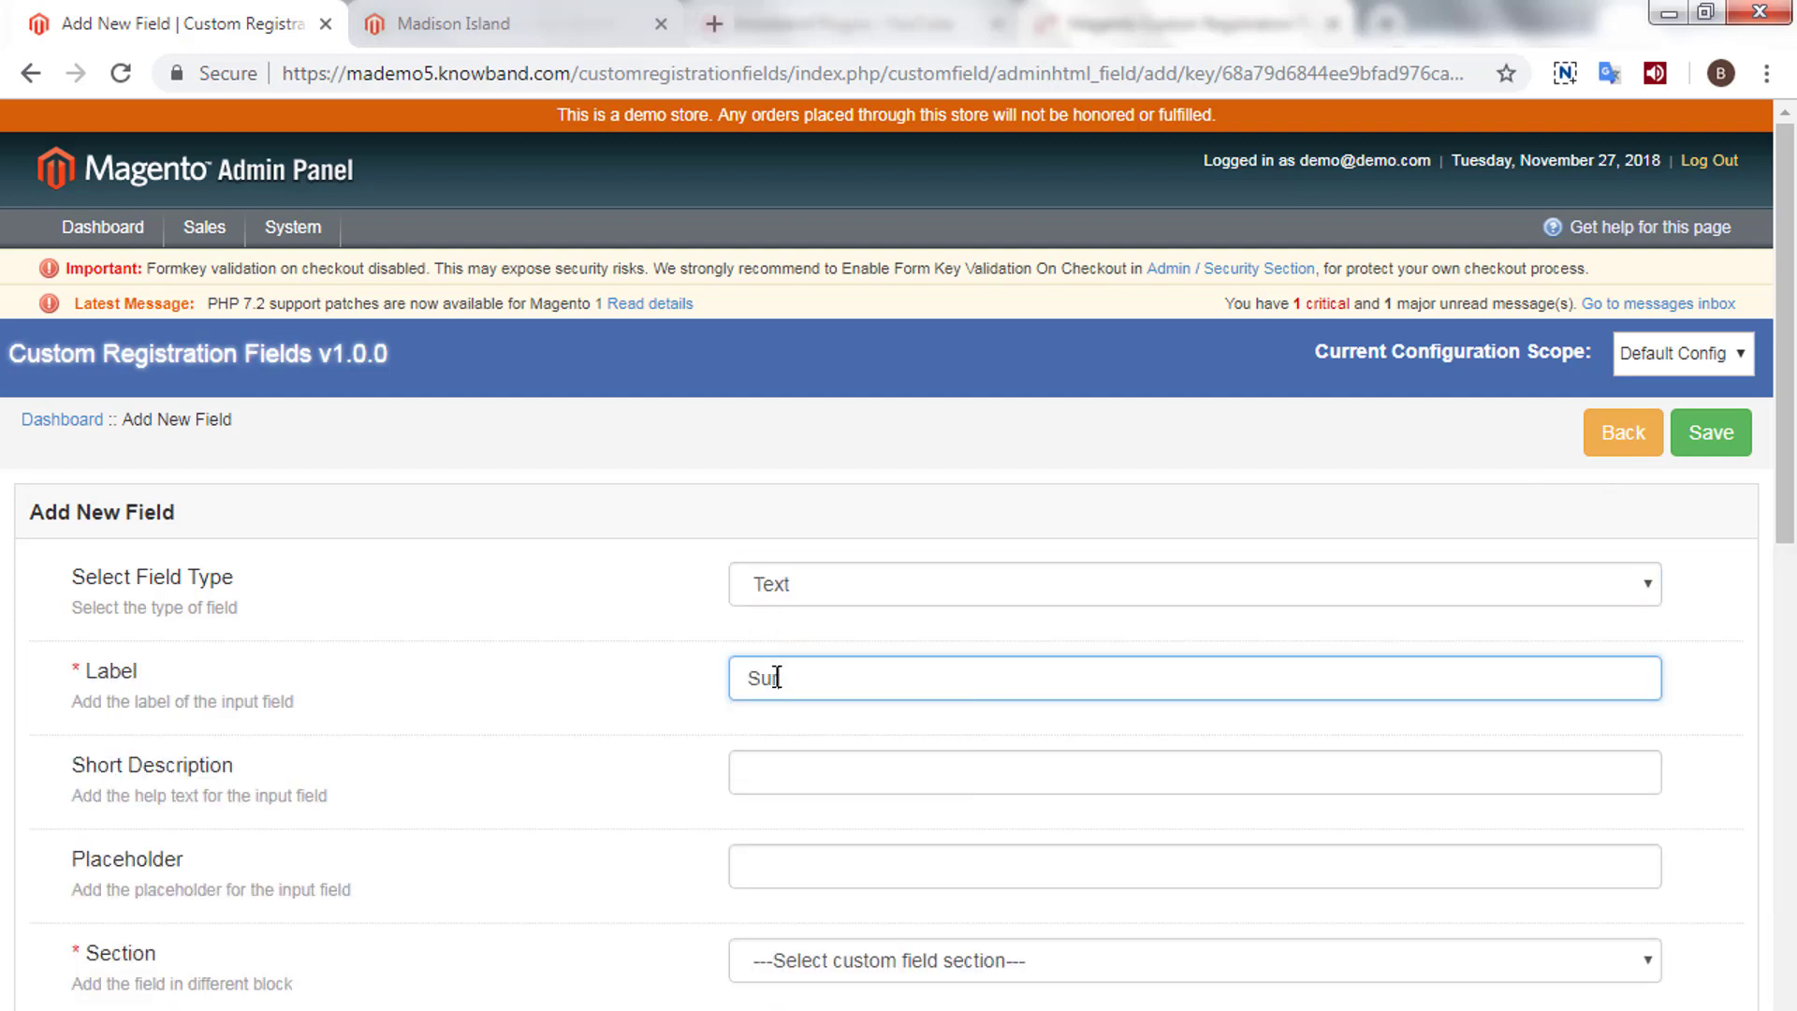
{"action": "type", "text": "rname"}
- Set the short description and placeholder to 'Enter your surname here'
{"action": "scroll", "coordinate": [782, 762], "scroll_direction": "down", "scroll_amount": 2}
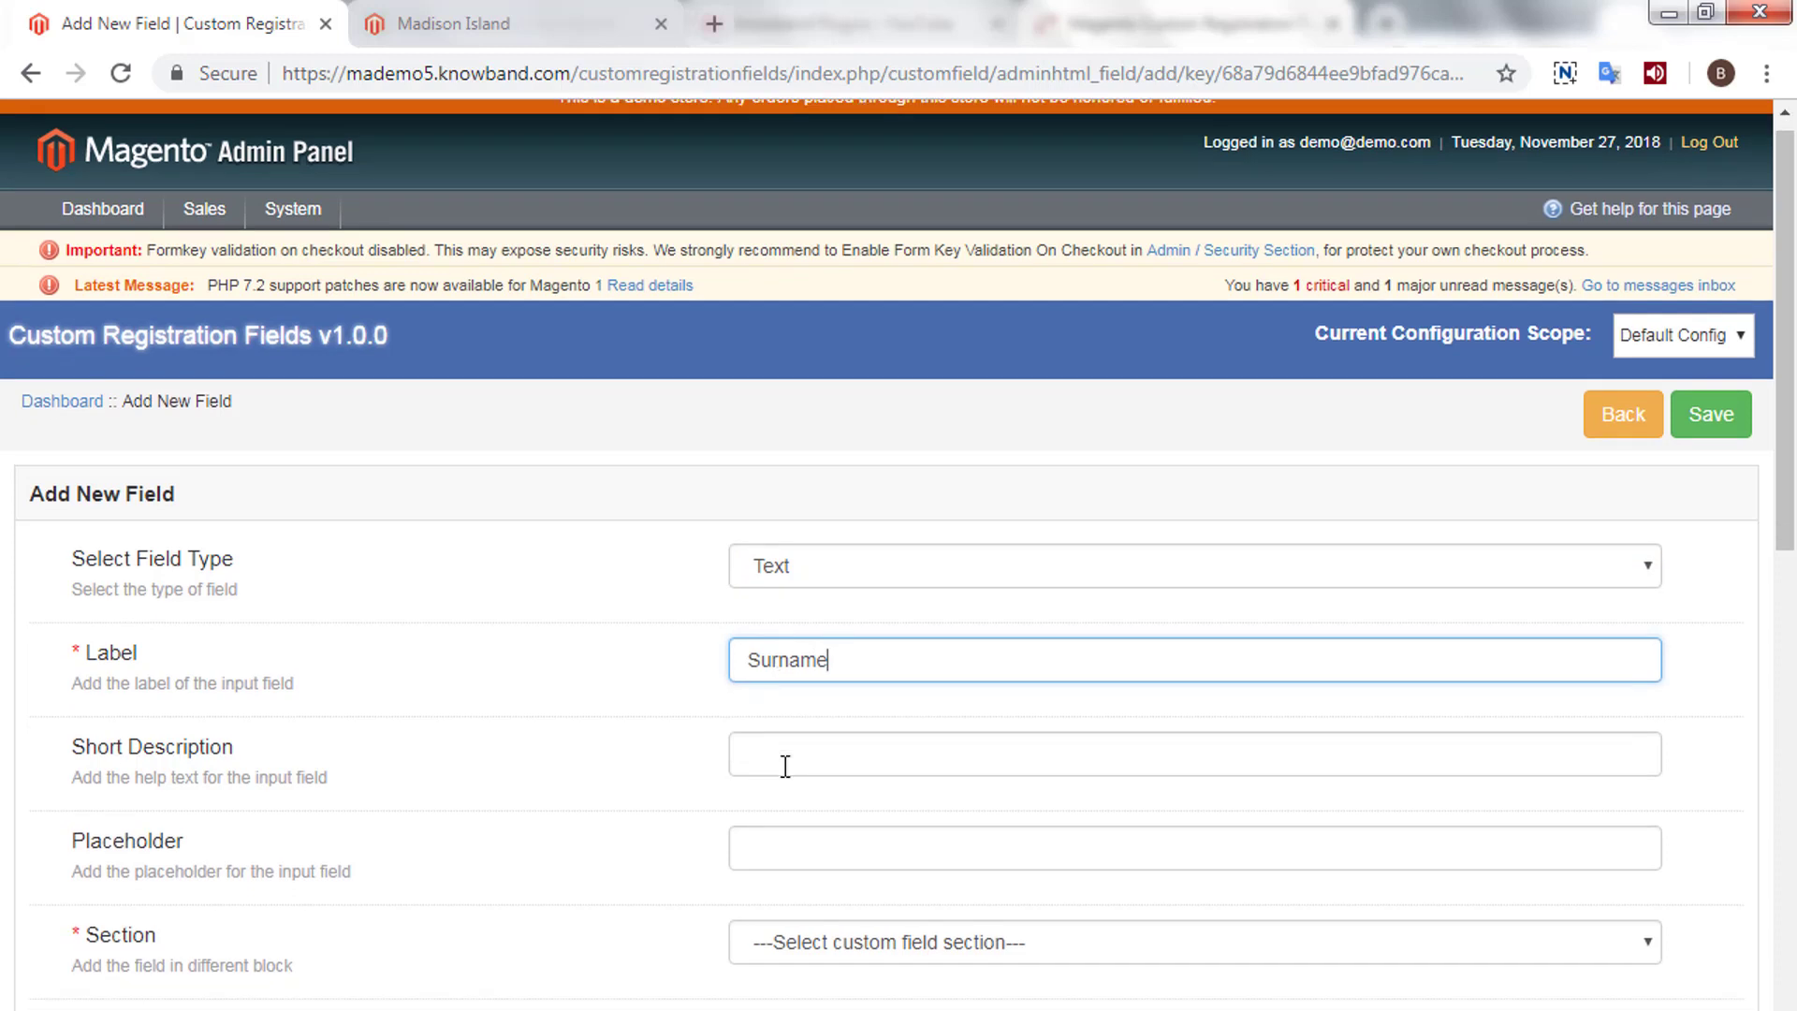
{"action": "left_click", "coordinate": [767, 615]}
{"action": "type", "text": "En"}
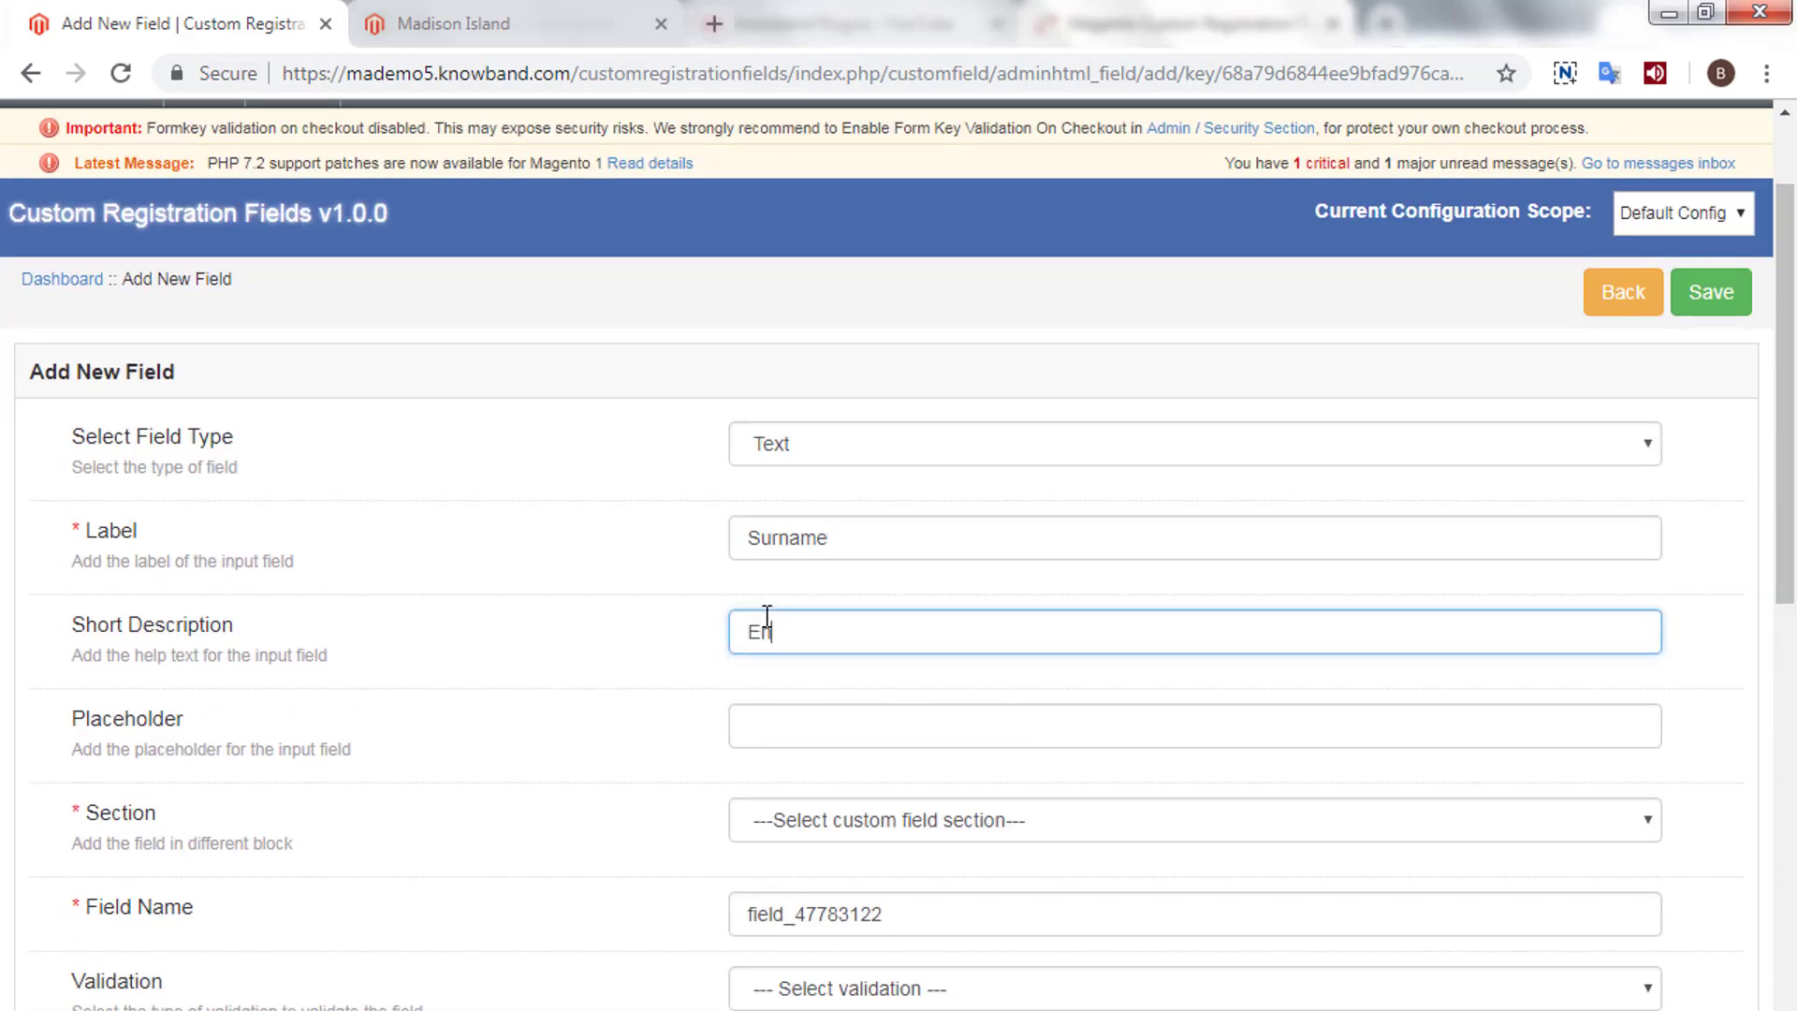
{"action": "type", "text": "ter your surname here"}
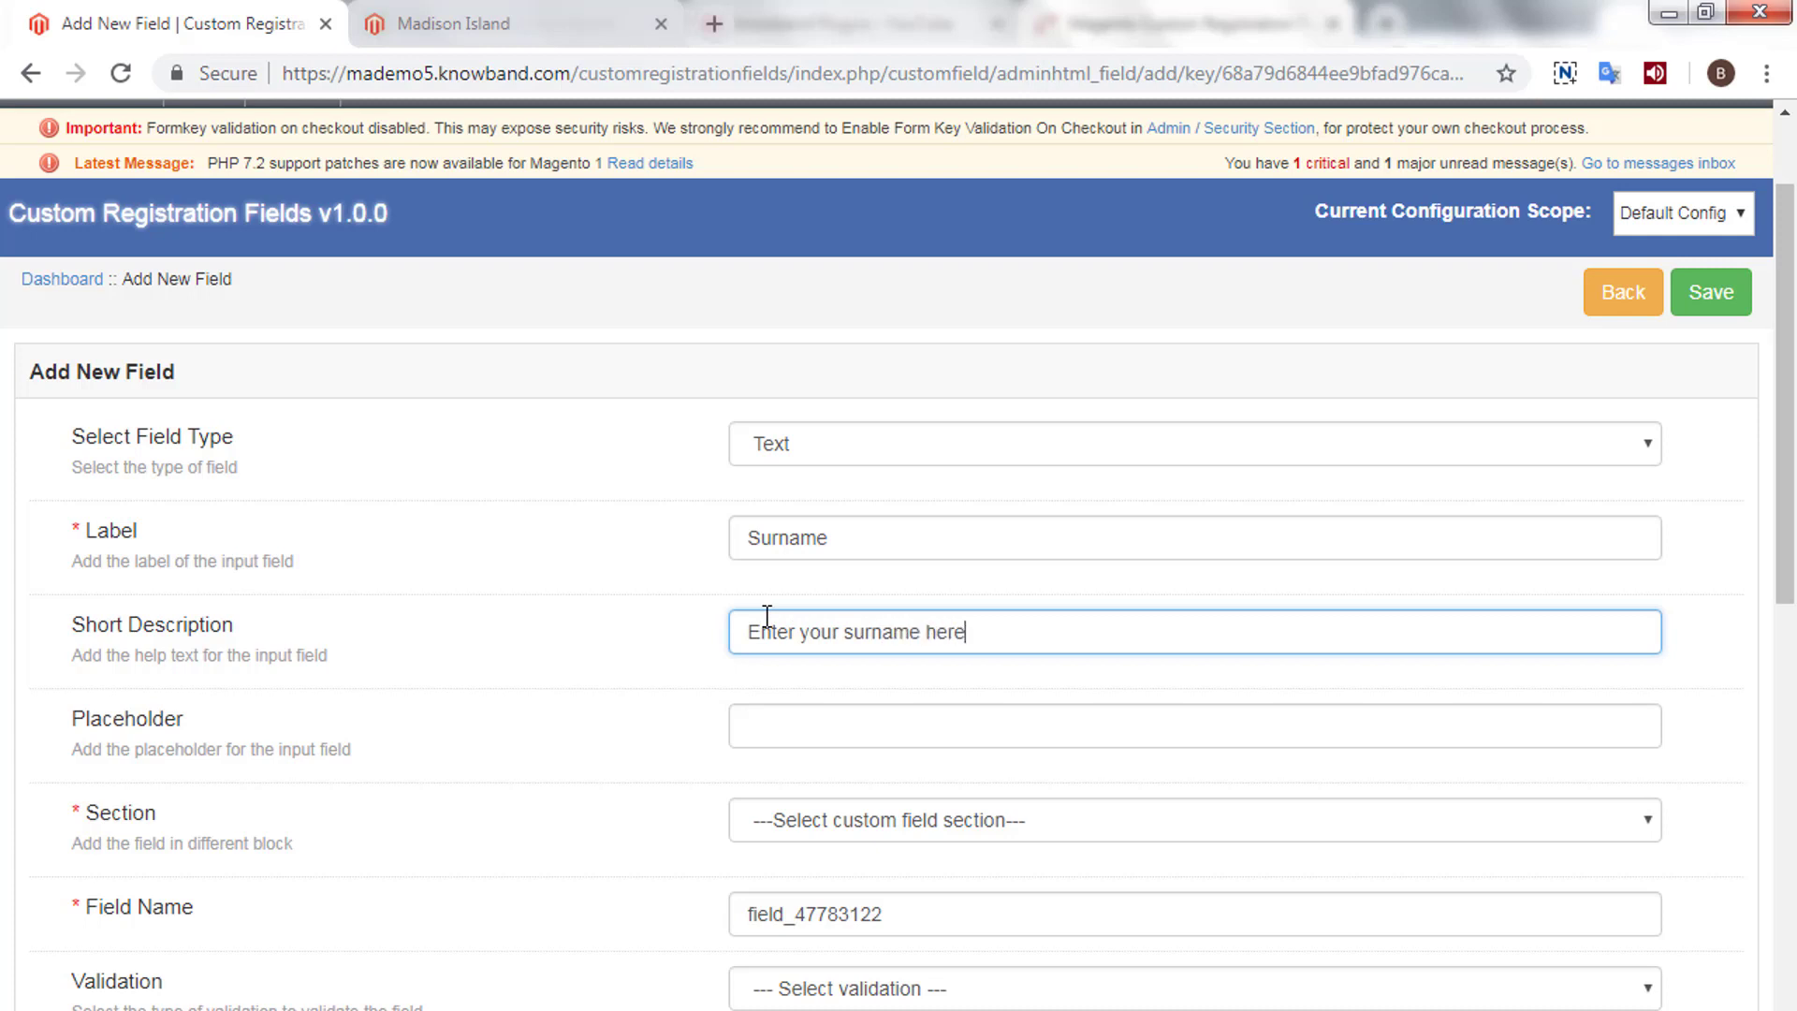
{"action": "left_click", "coordinate": [791, 722]}
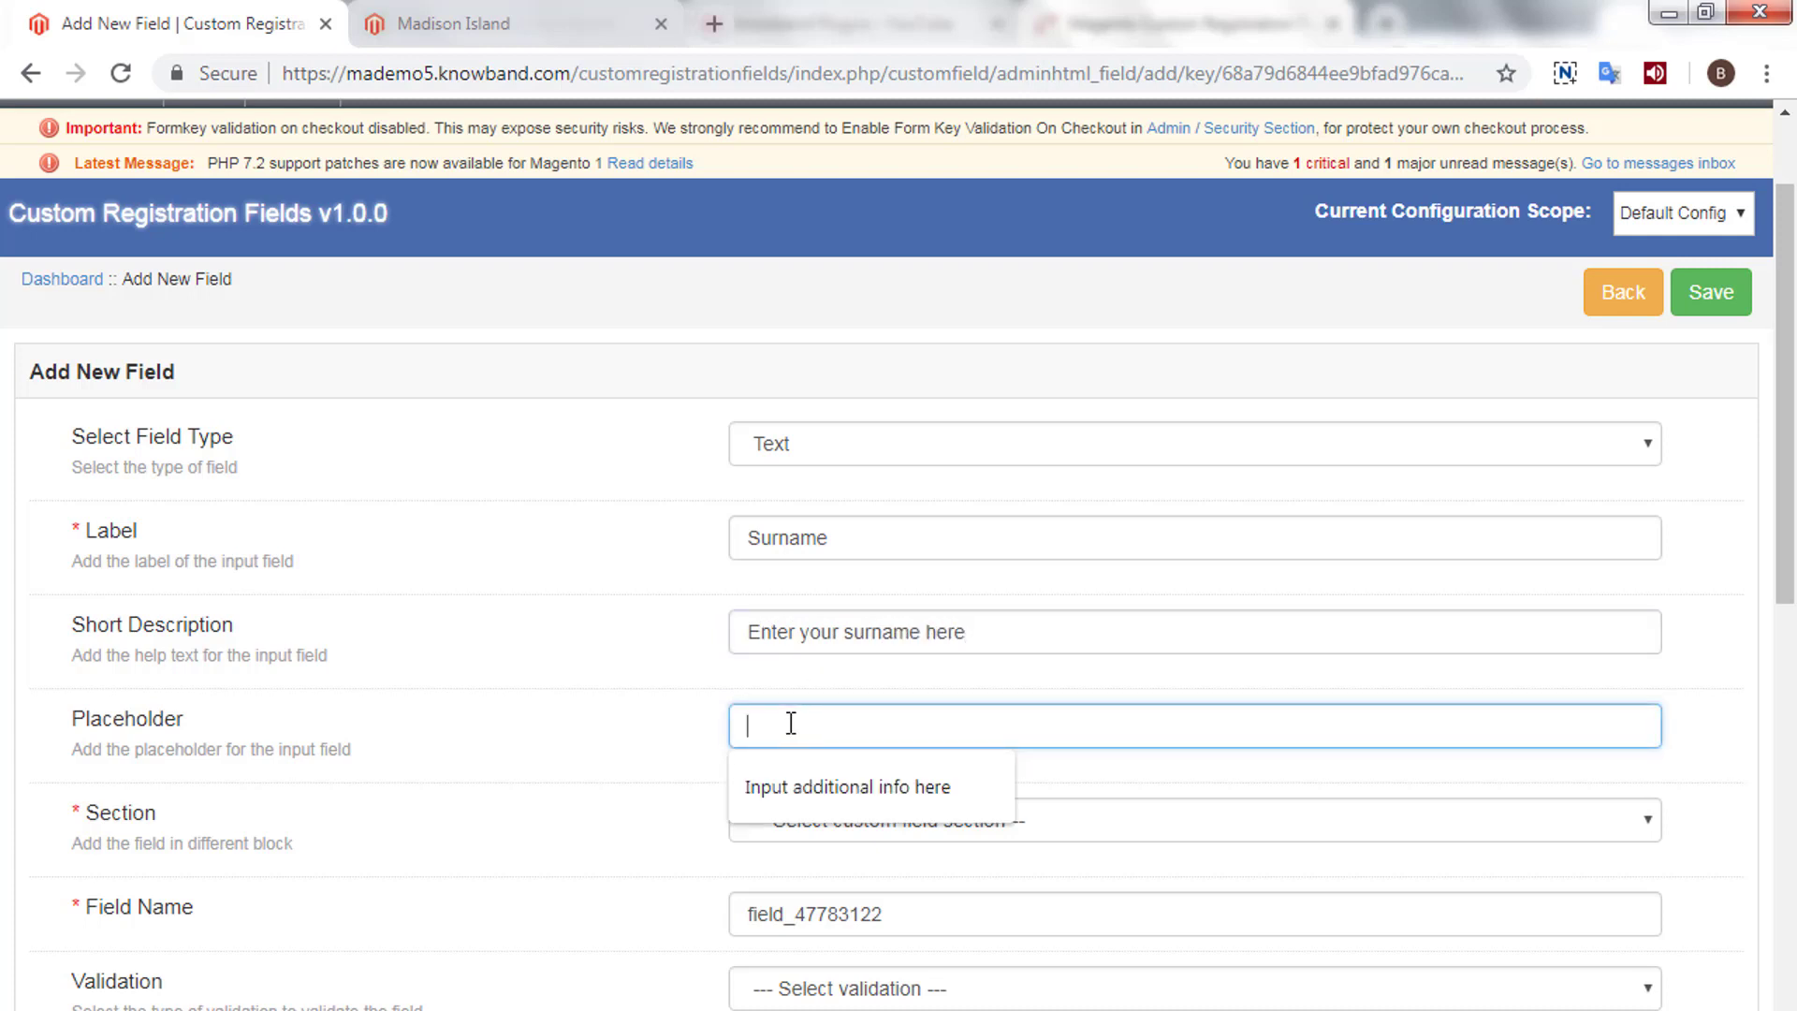
{"action": "left_click", "coordinate": [784, 784]}
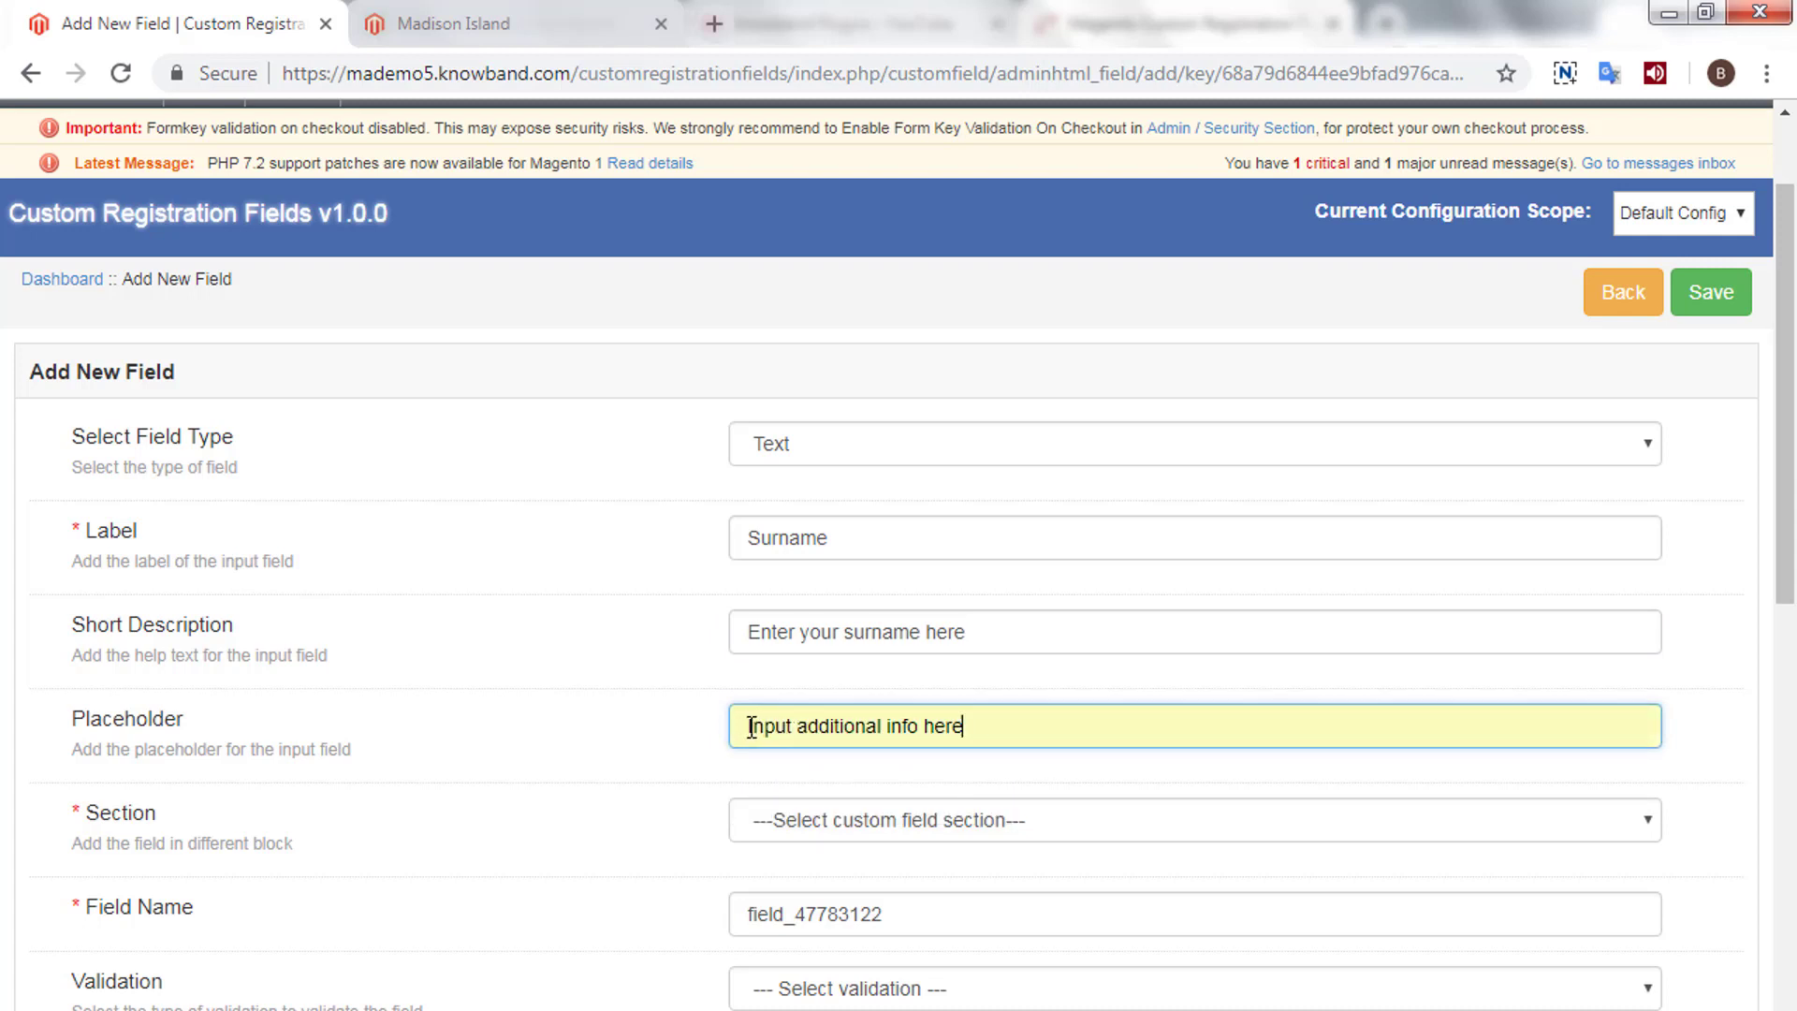
{"action": "left_click_drag", "start_coordinate": [750, 727], "coordinate": [917, 717]}
{"action": "type", "text": "Enter your"}
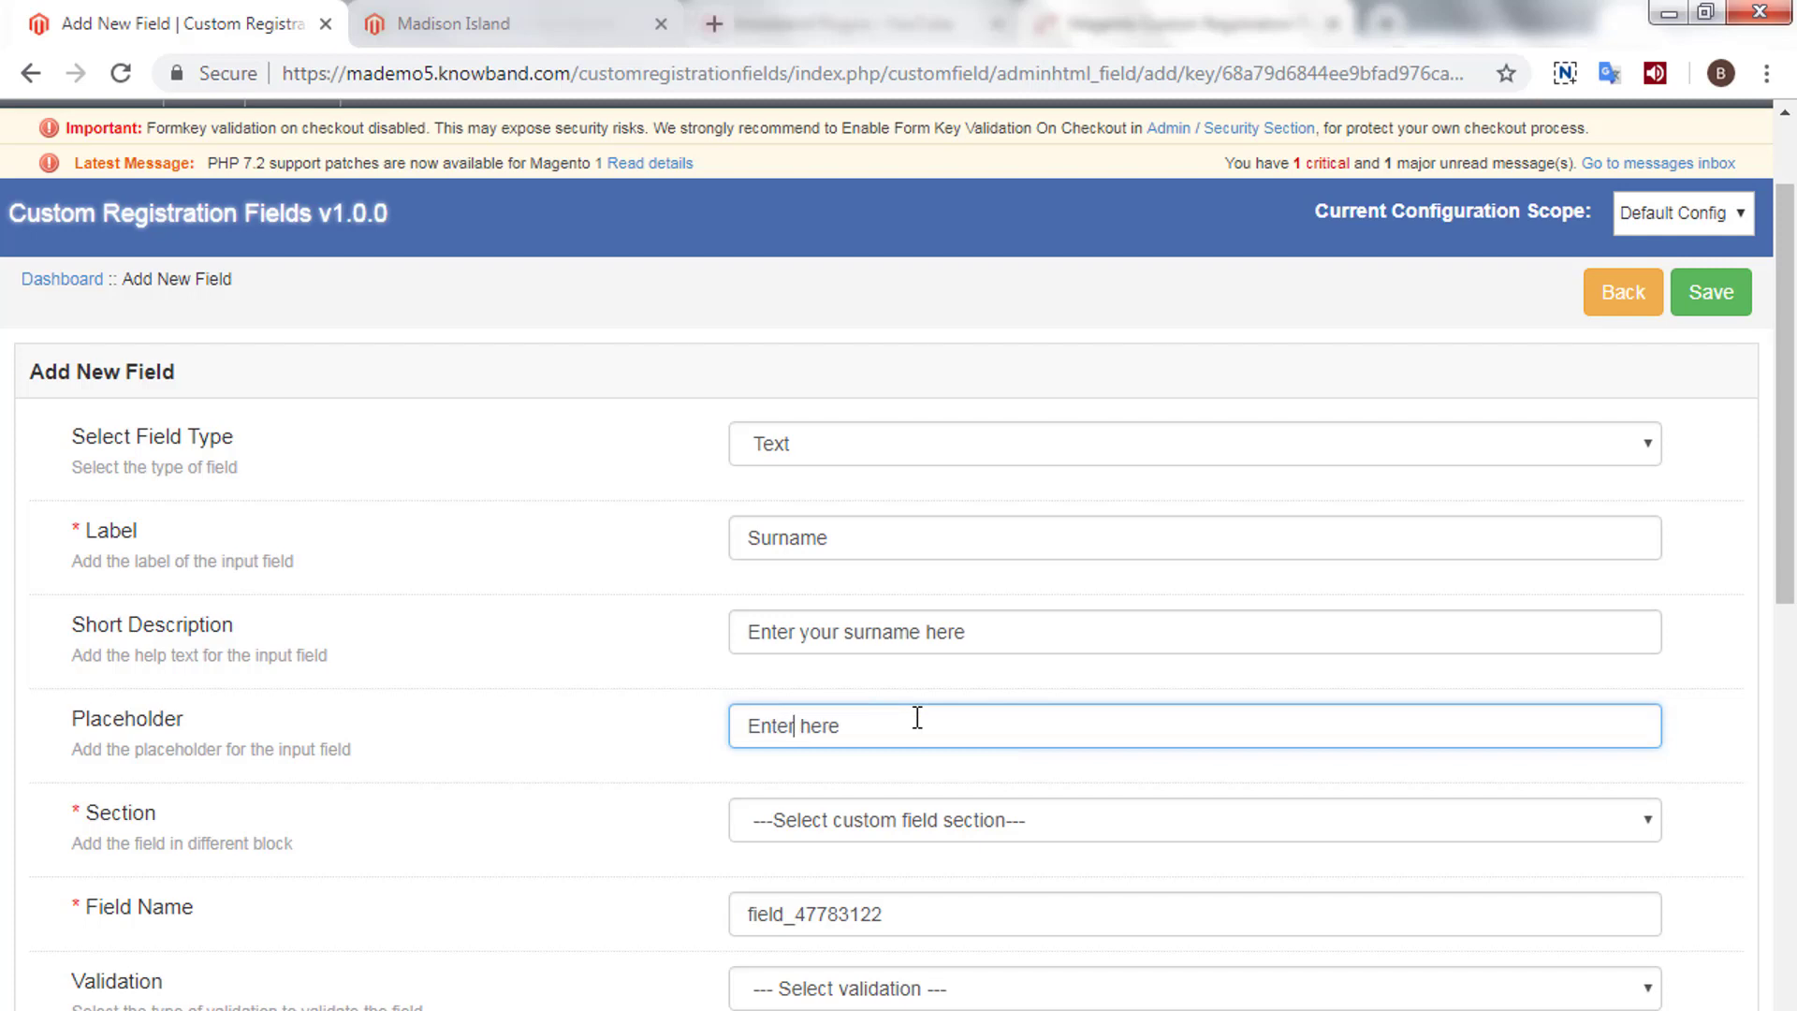
{"action": "type", "text": " surname"}
{"action": "scroll", "coordinate": [917, 731], "scroll_direction": "down", "scroll_amount": 1}
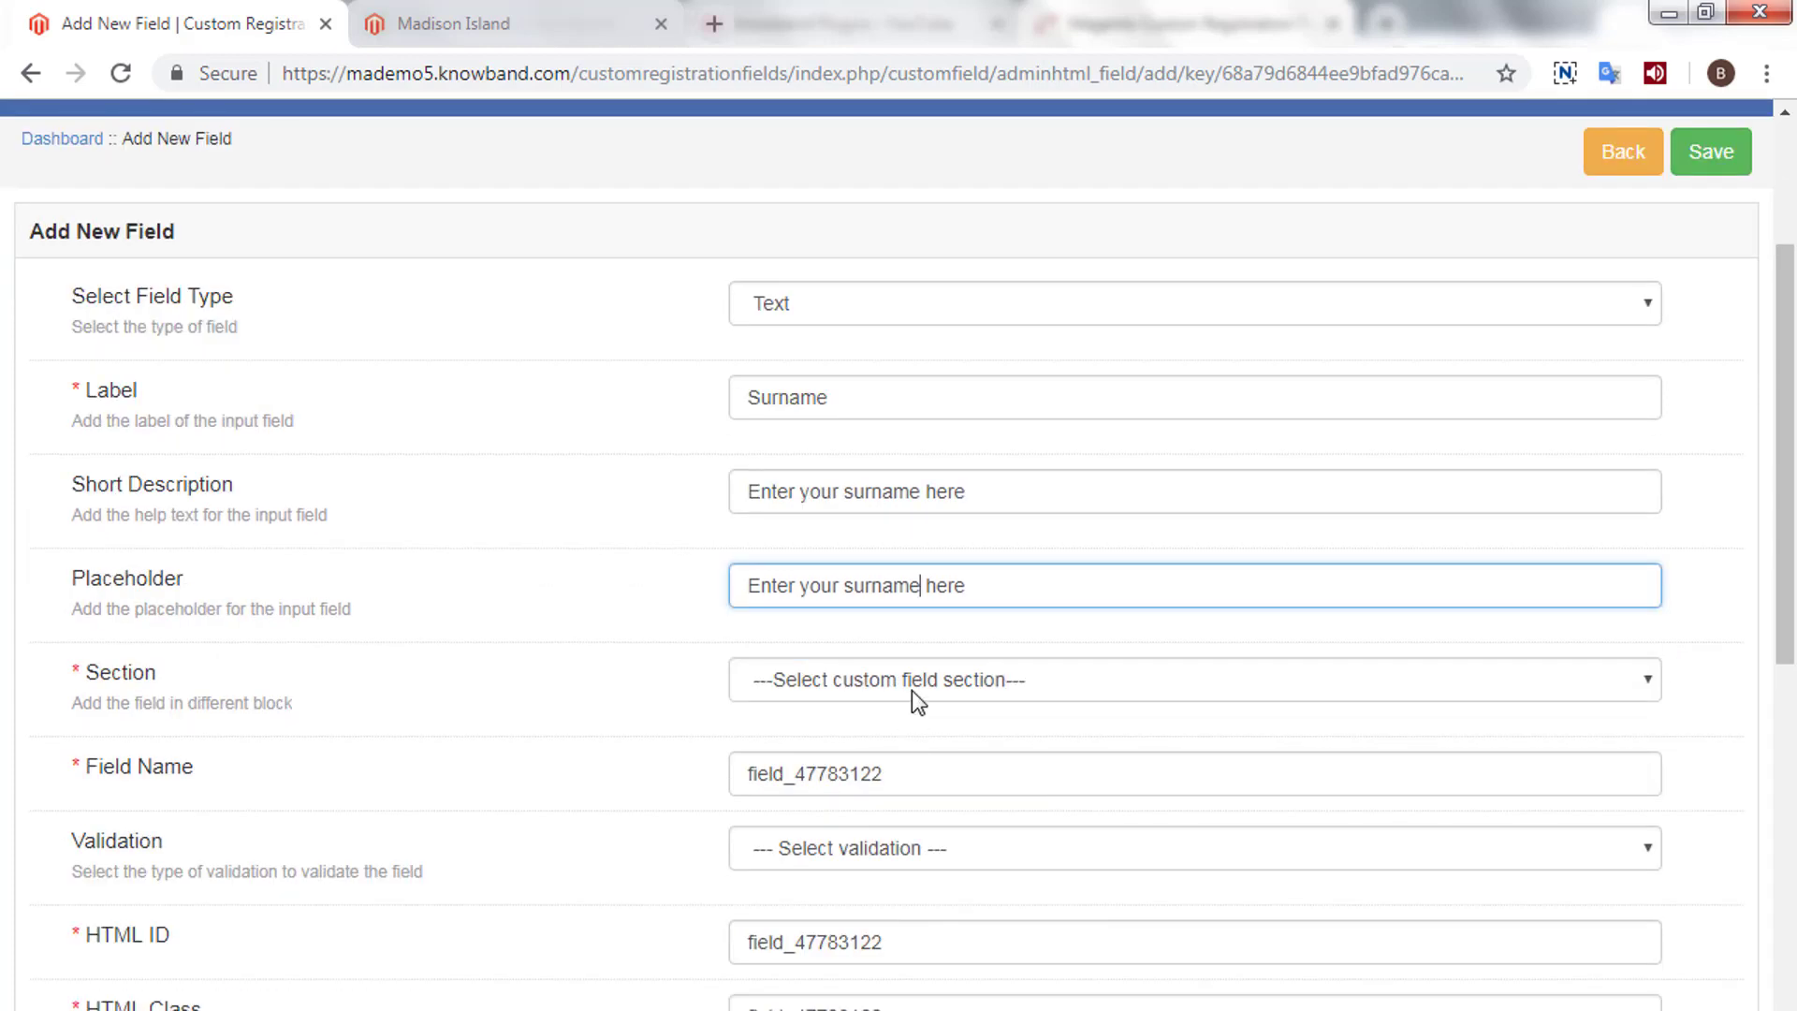
- Assign the Surname field to Test Section with Only Letters validation
{"action": "left_click", "coordinate": [913, 682]}
{"action": "left_click", "coordinate": [875, 766]}
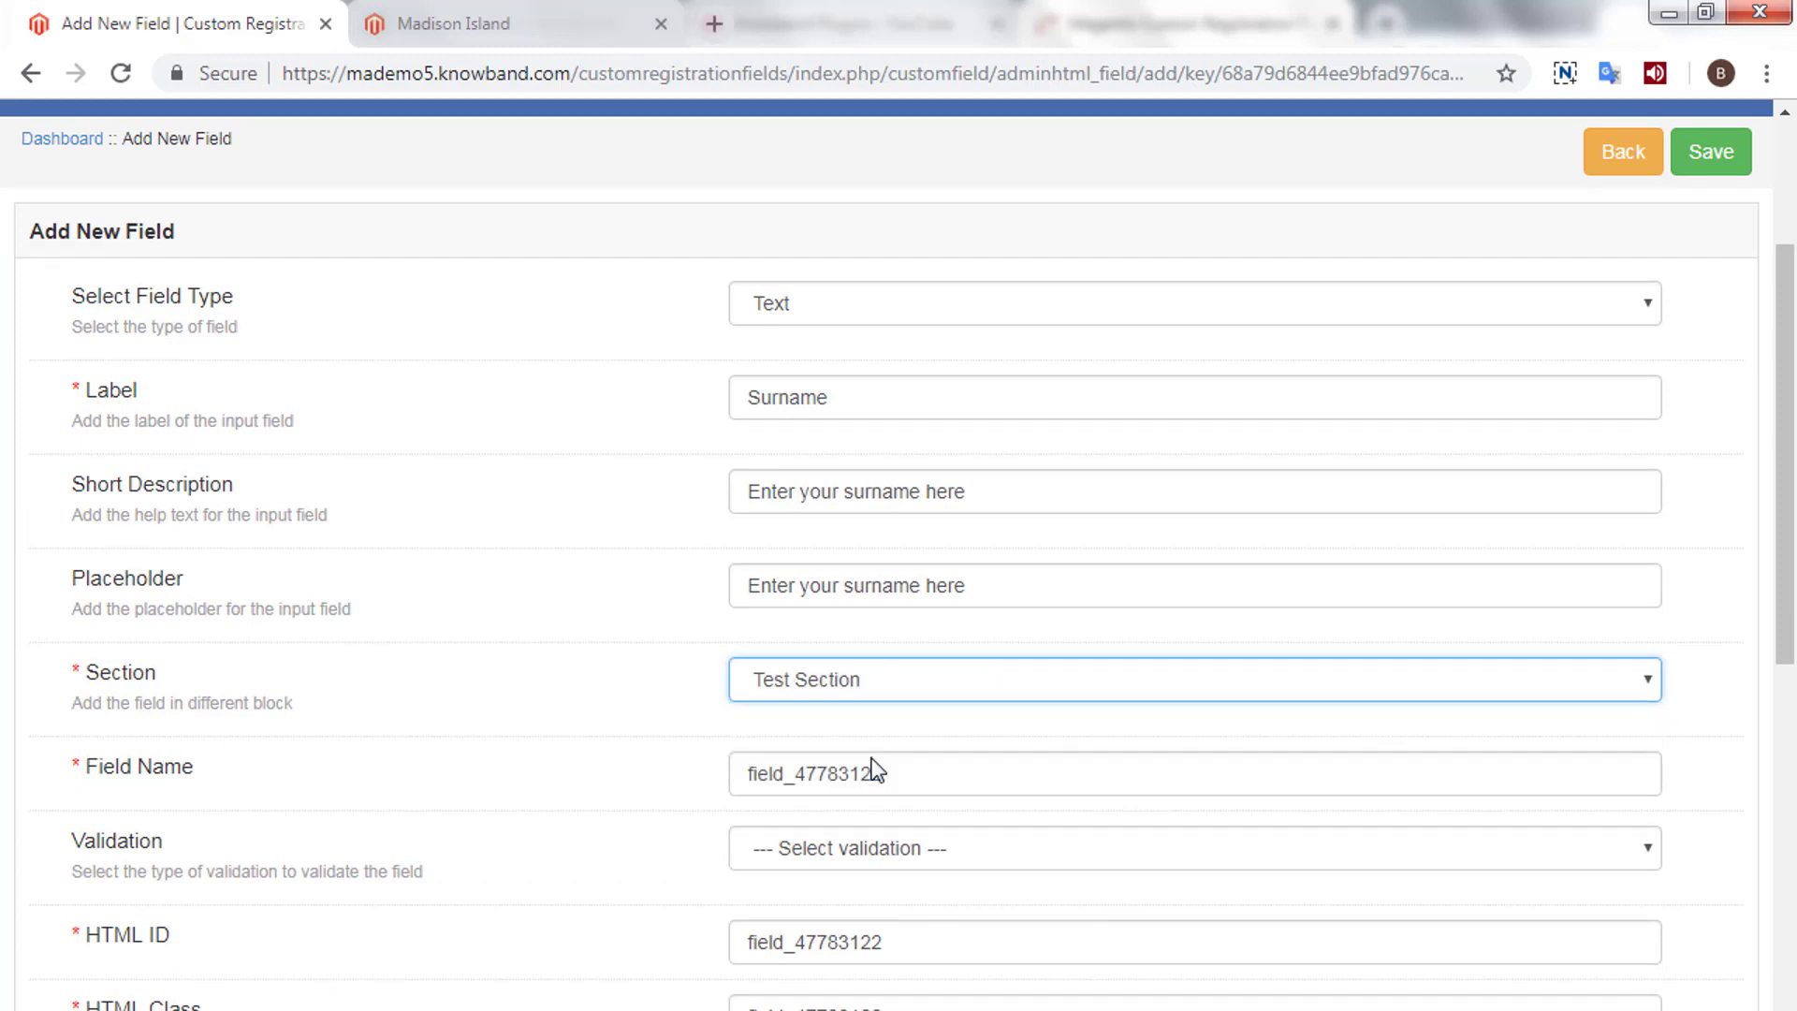
{"action": "scroll", "coordinate": [870, 756], "scroll_direction": "down", "scroll_amount": 1}
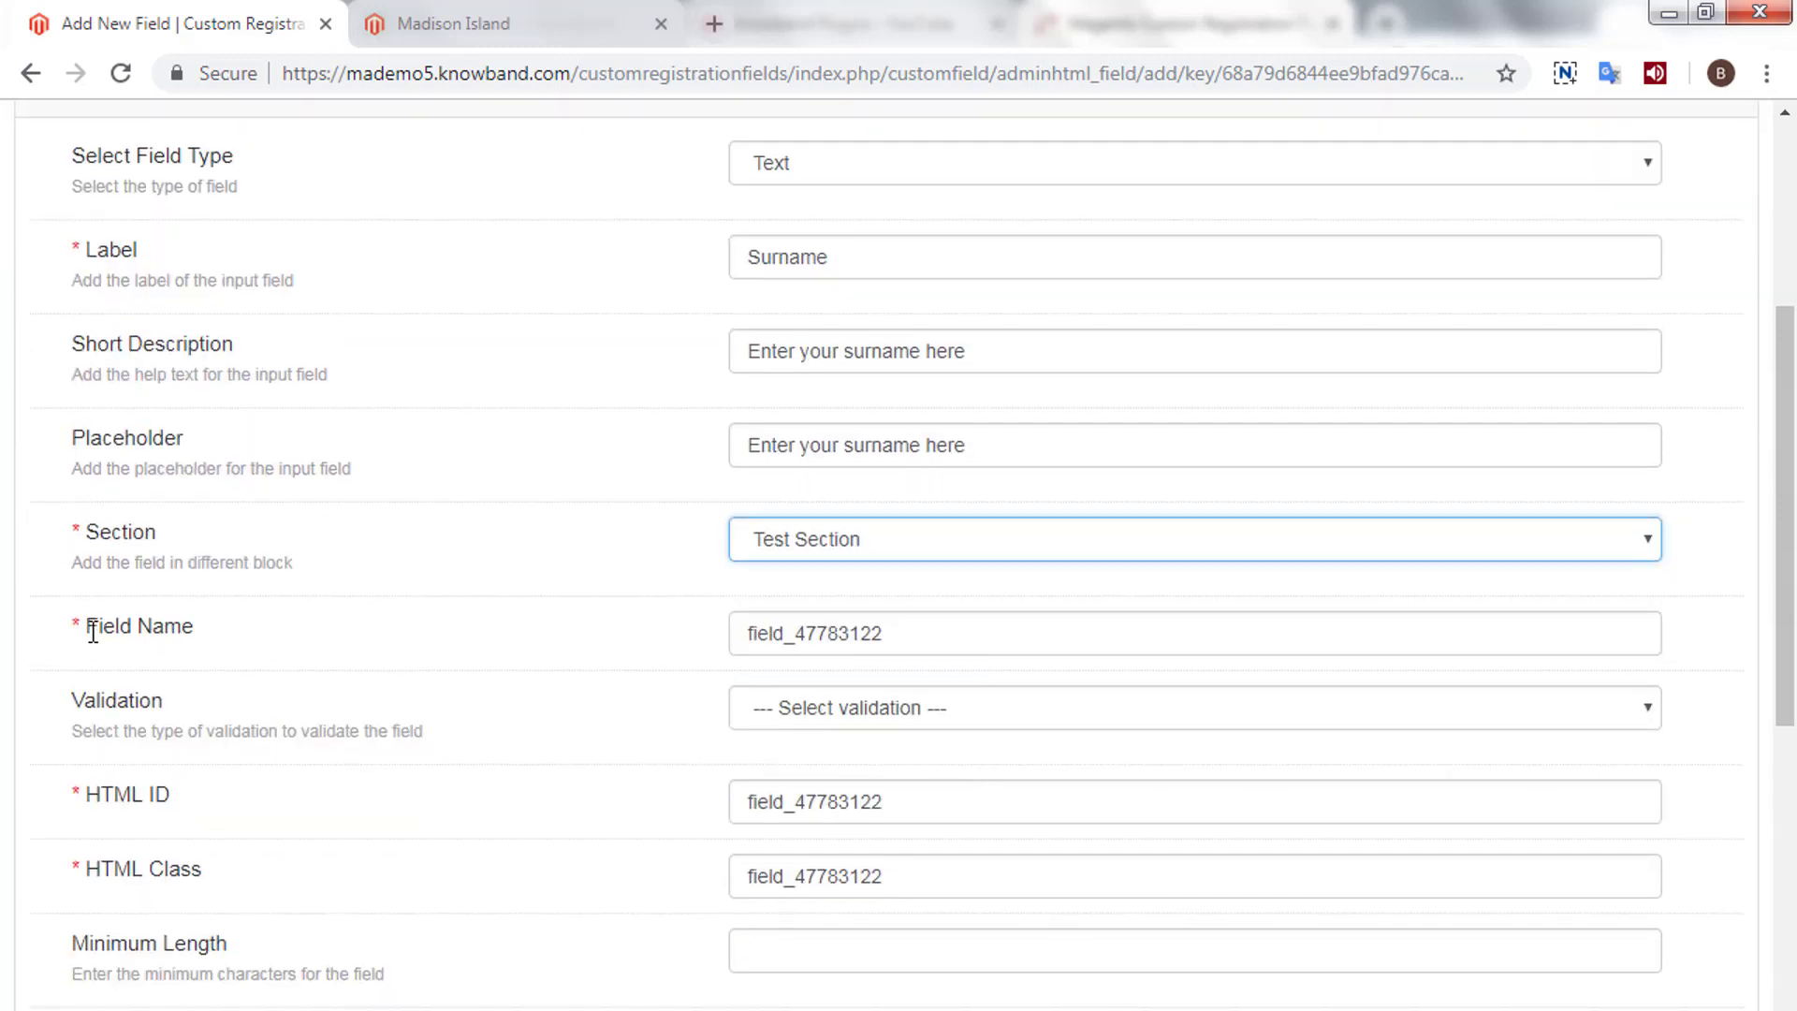
{"action": "left_click_drag", "start_coordinate": [93, 632], "coordinate": [225, 621]}
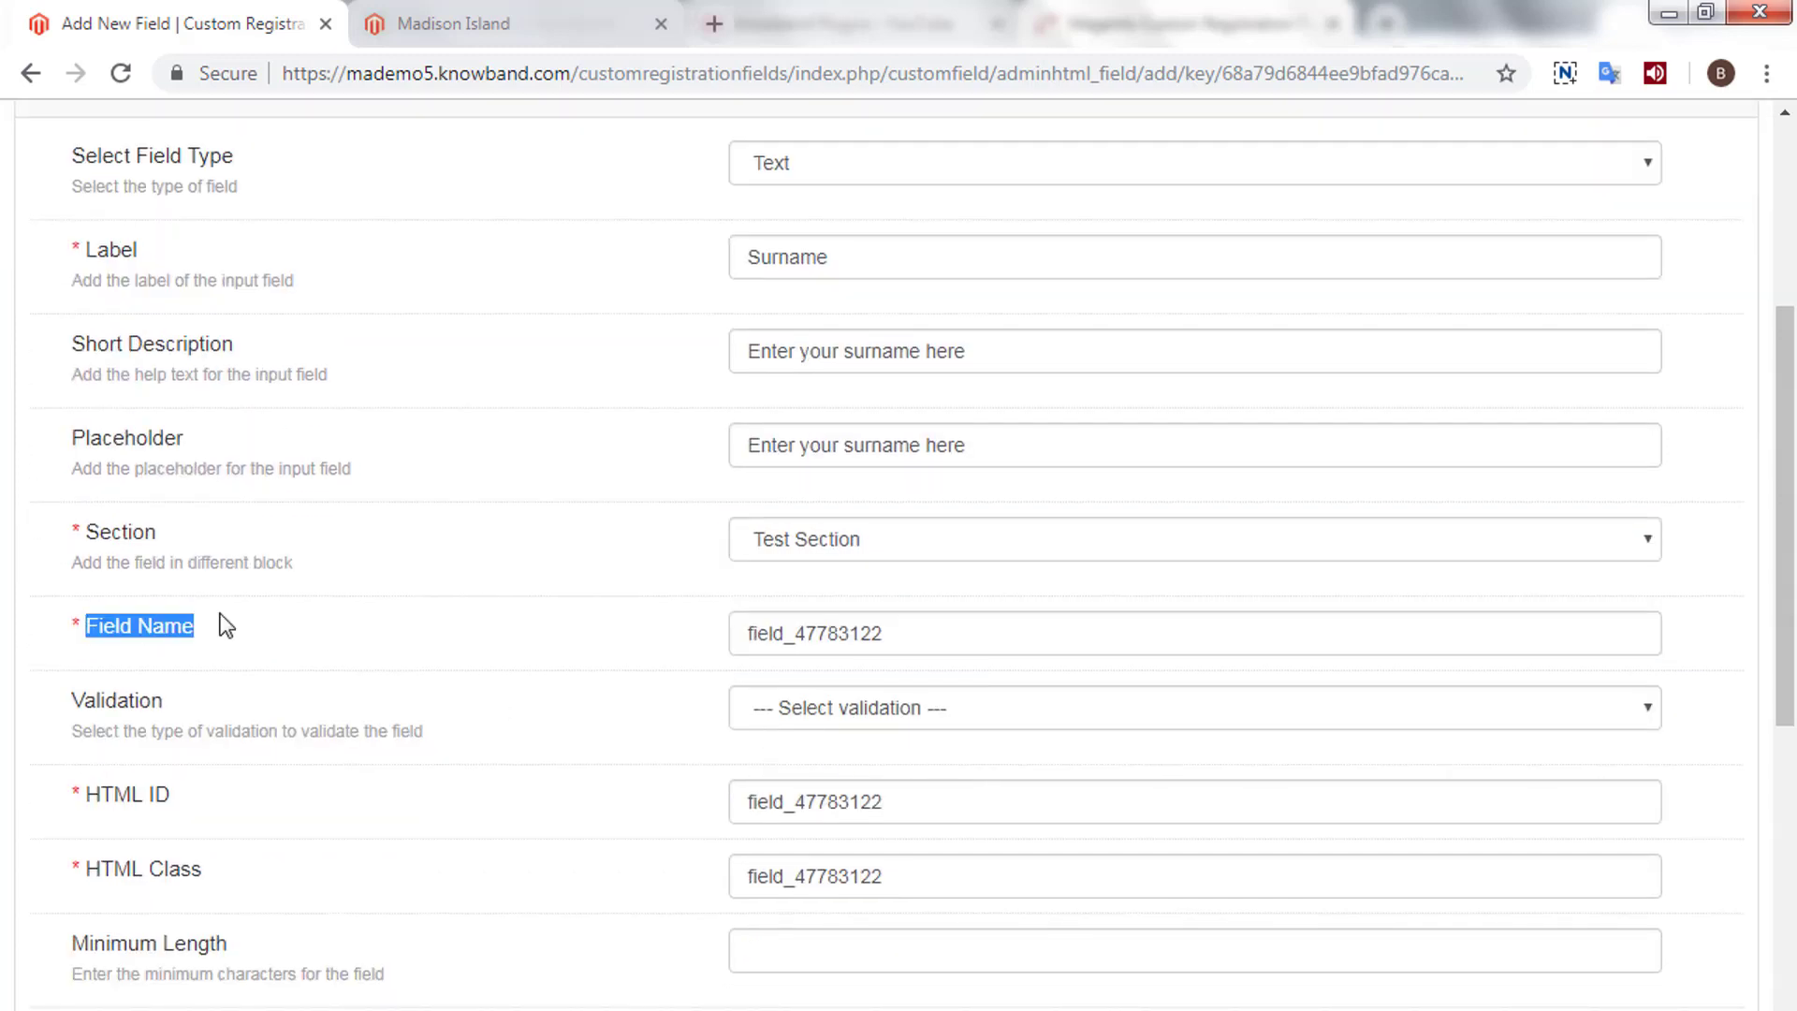
{"action": "double_click", "coordinate": [746, 630]}
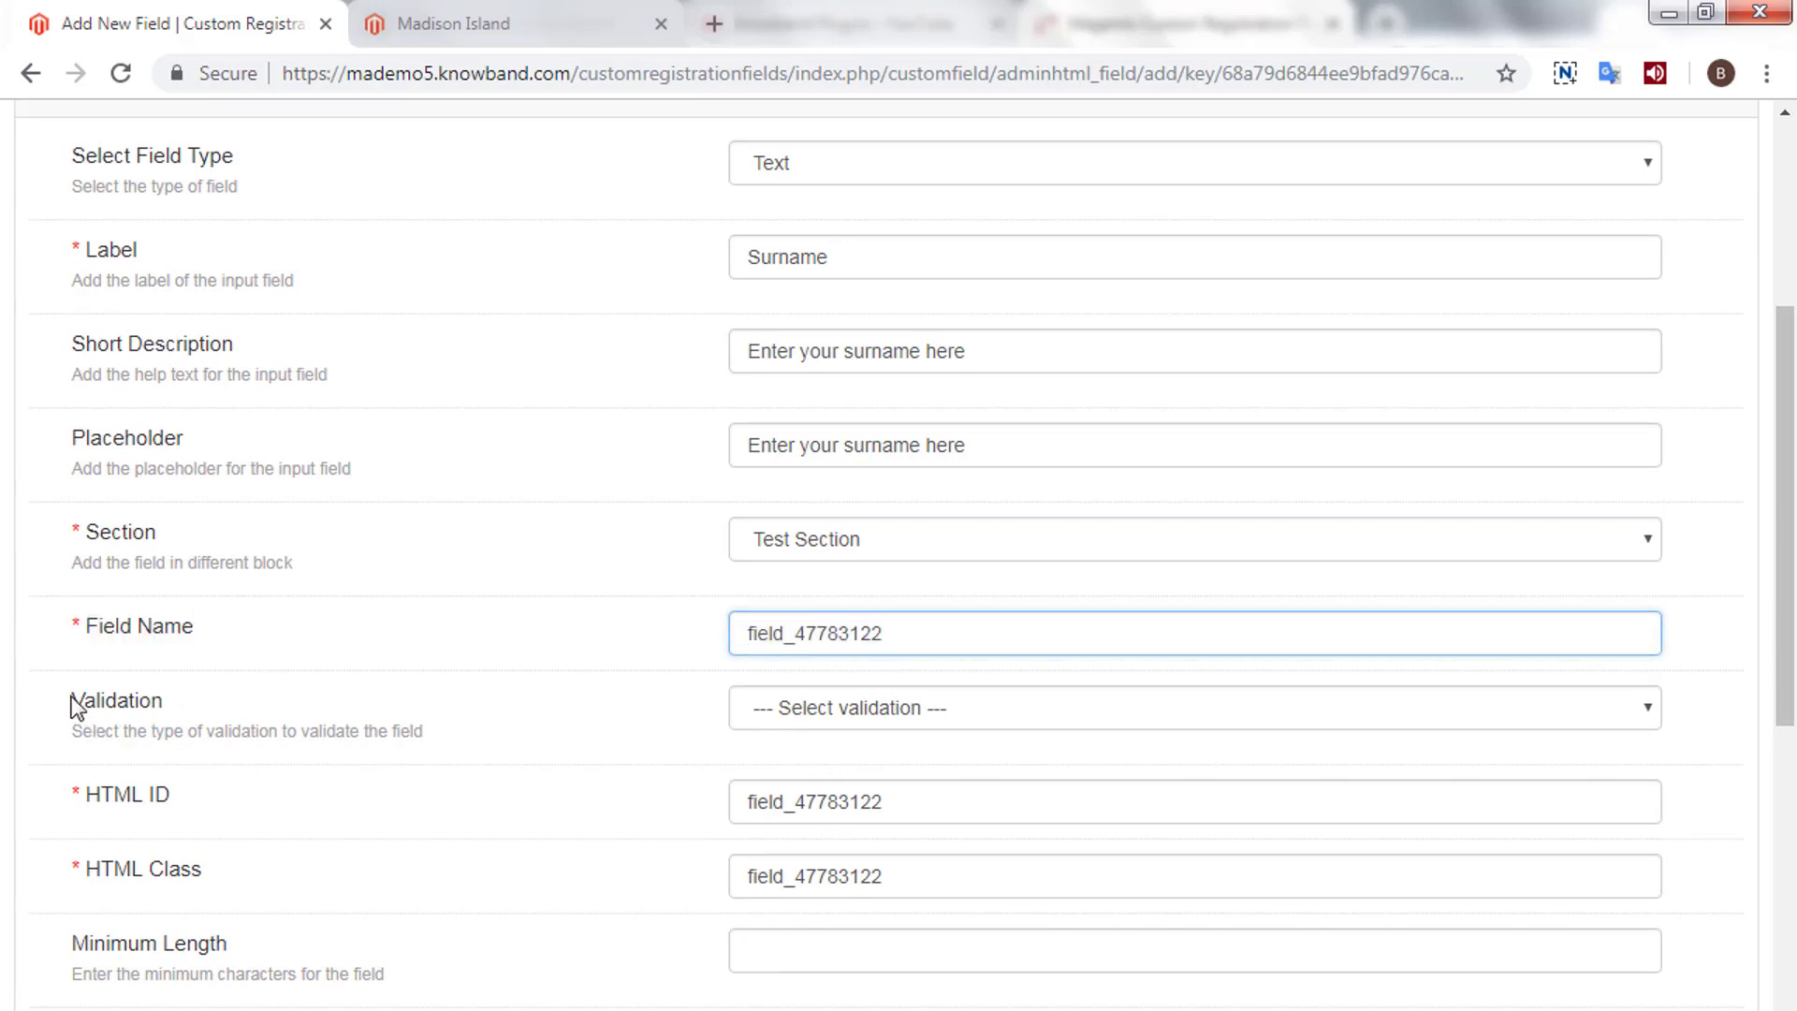
{"action": "left_click_drag", "start_coordinate": [73, 704], "coordinate": [292, 703]}
{"action": "left_click", "coordinate": [867, 707]}
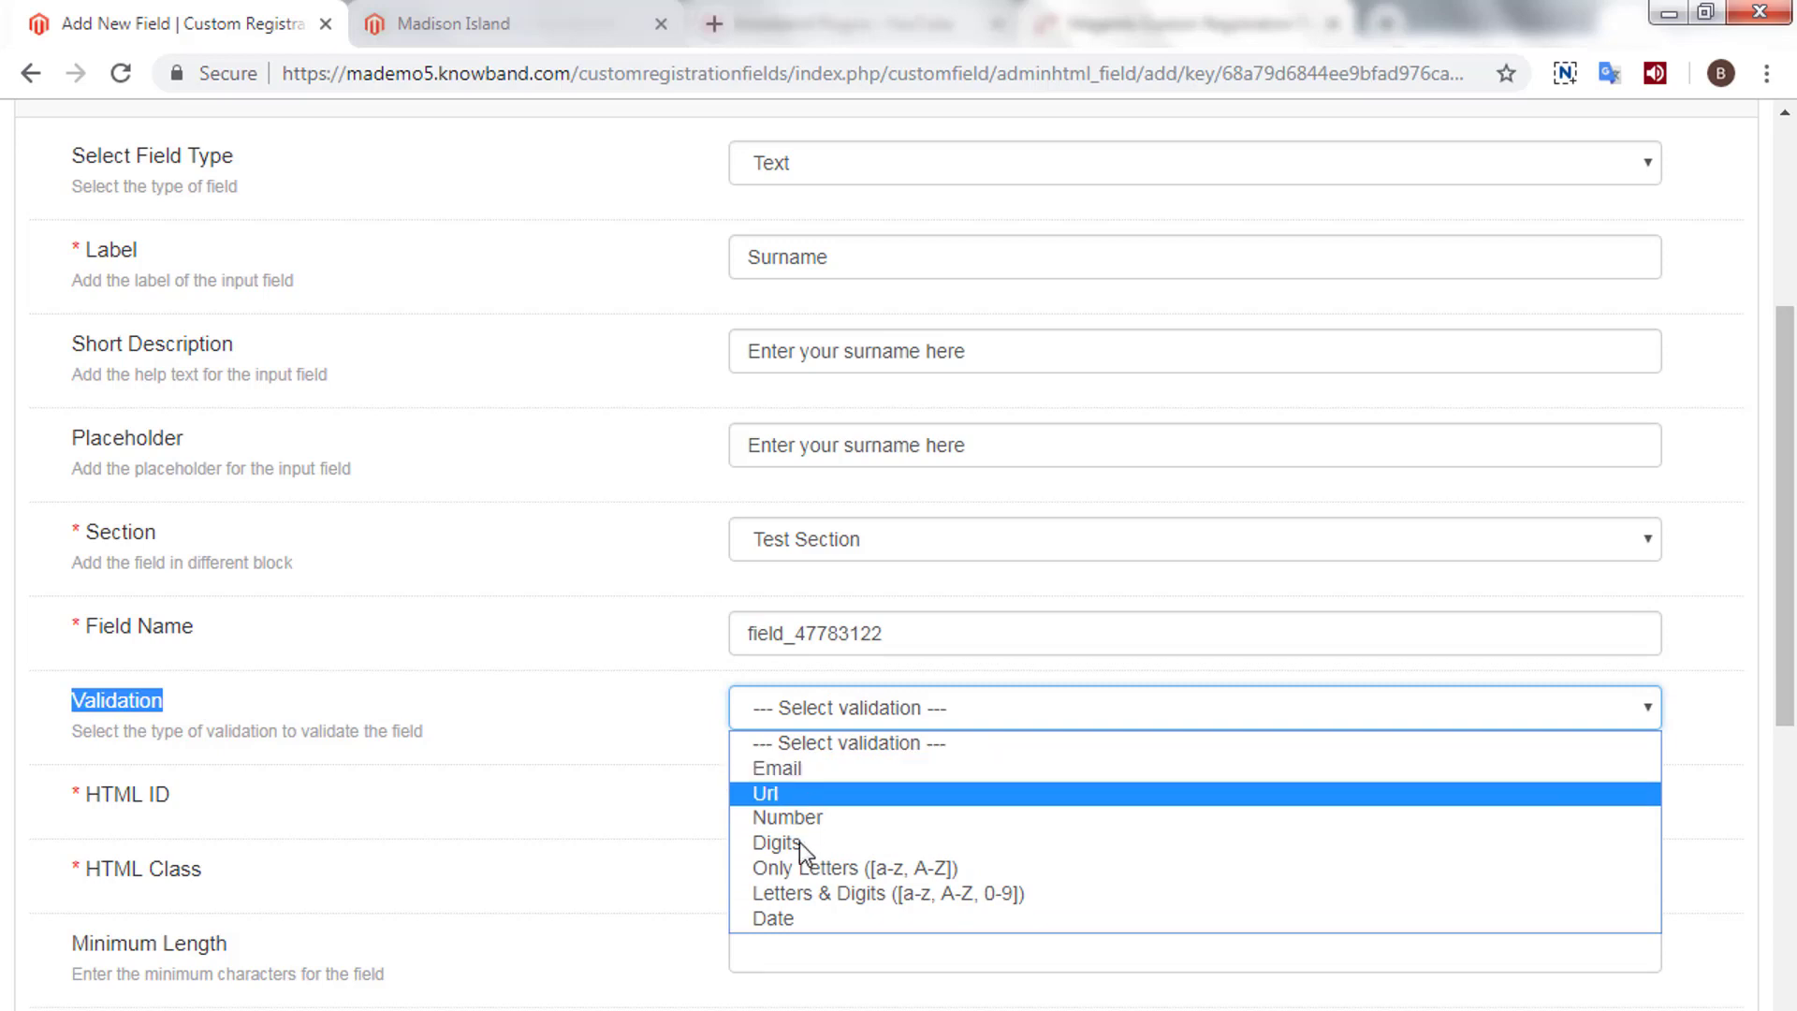
{"action": "left_click", "coordinate": [805, 868]}
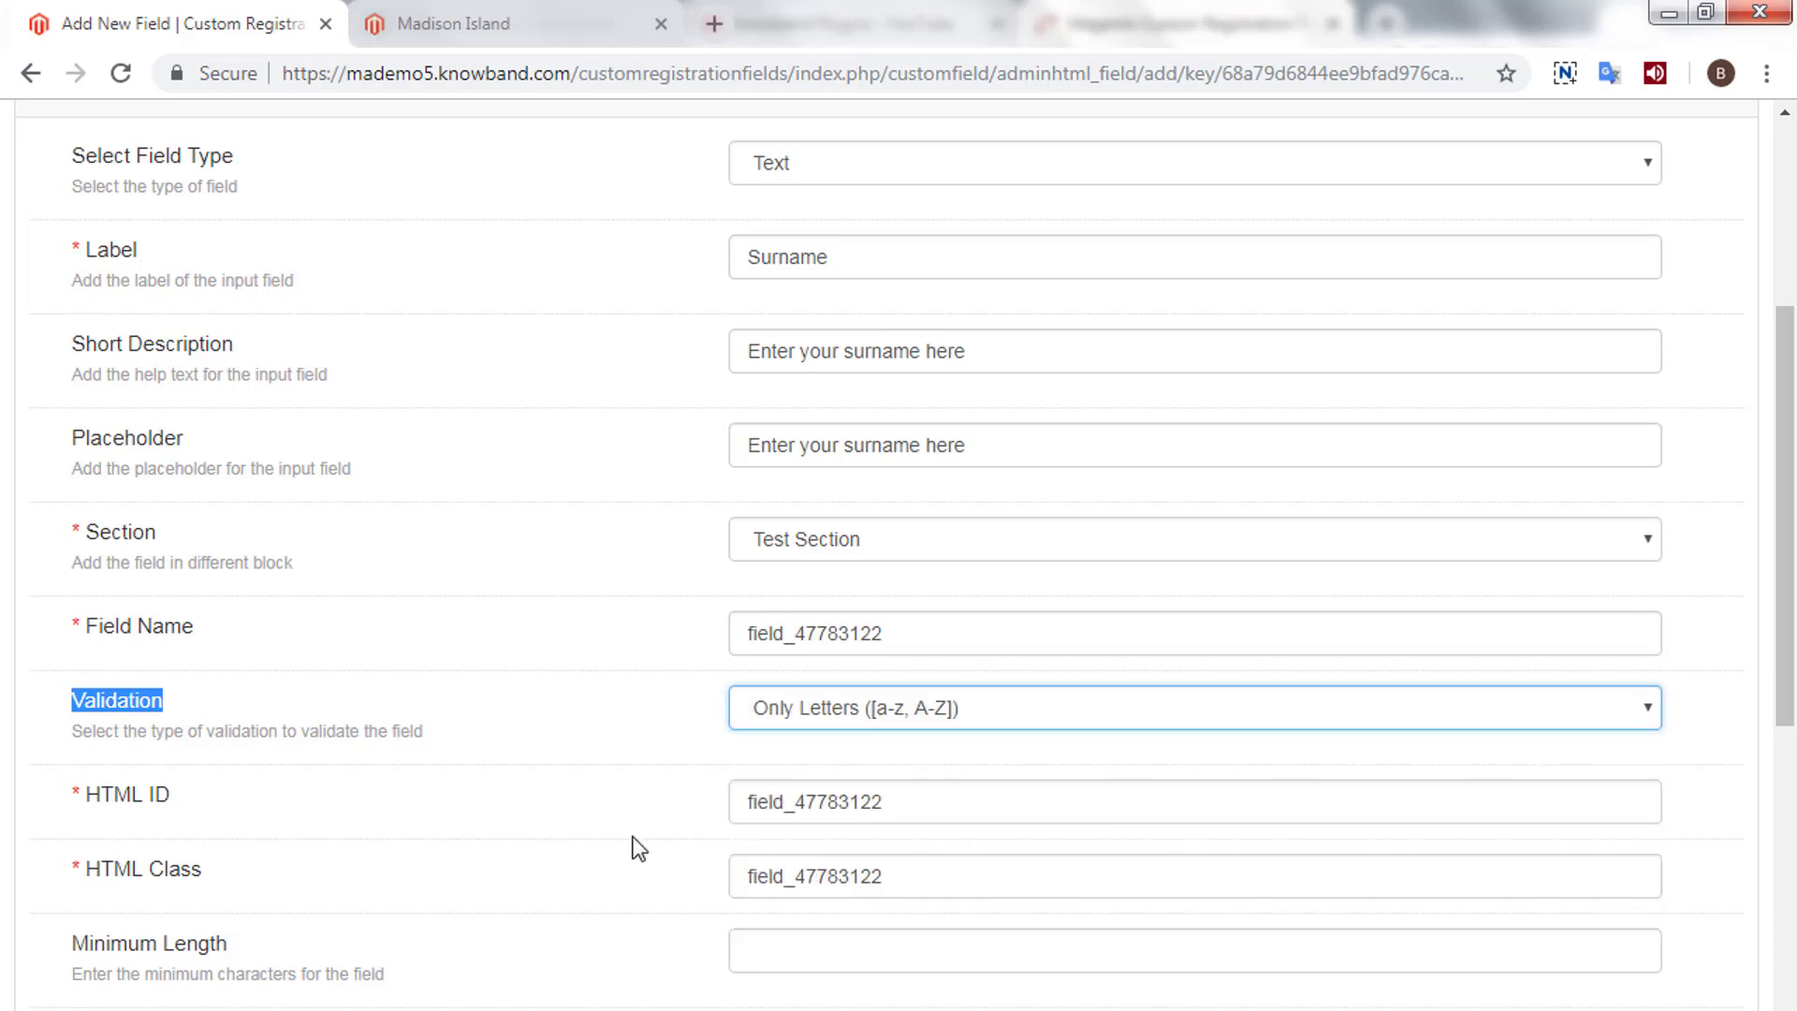
- Review the generated HTML ID and Class, and set length limits of 1 to 100
{"action": "scroll", "coordinate": [599, 842], "scroll_direction": "down", "scroll_amount": 3}
{"action": "left_click_drag", "start_coordinate": [84, 521], "coordinate": [312, 525]}
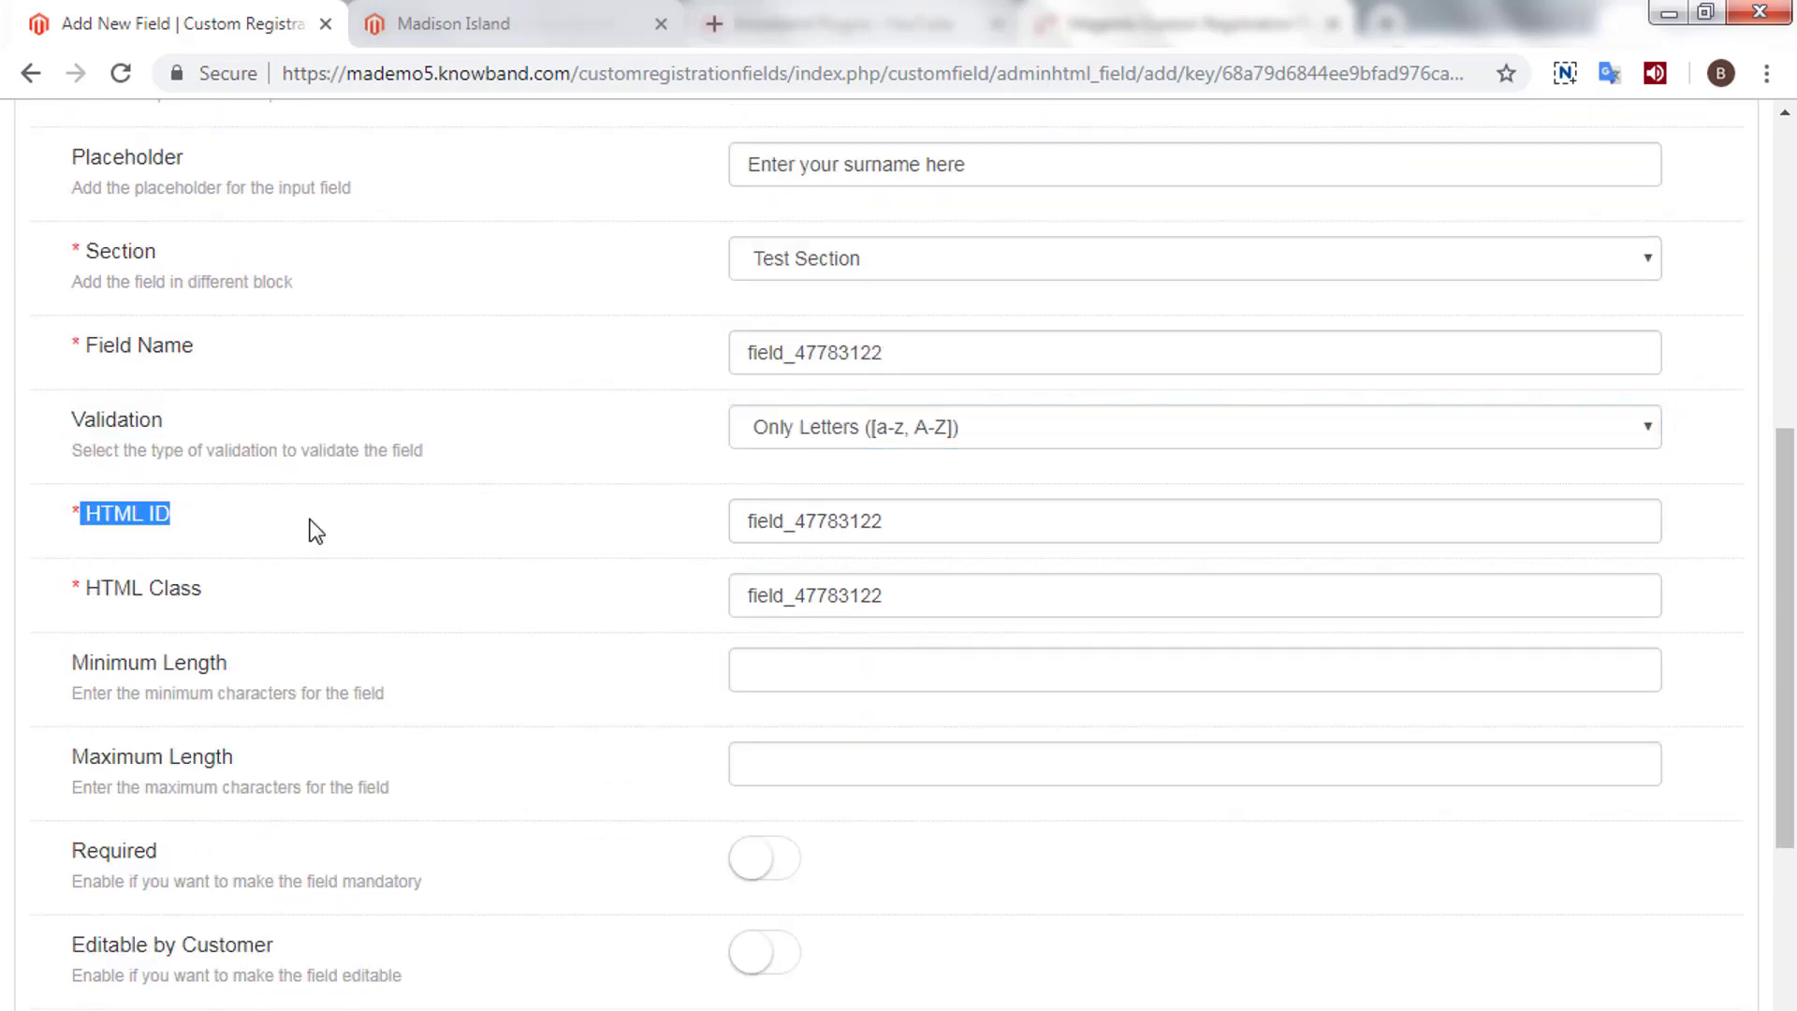
{"action": "double_click", "coordinate": [951, 513]}
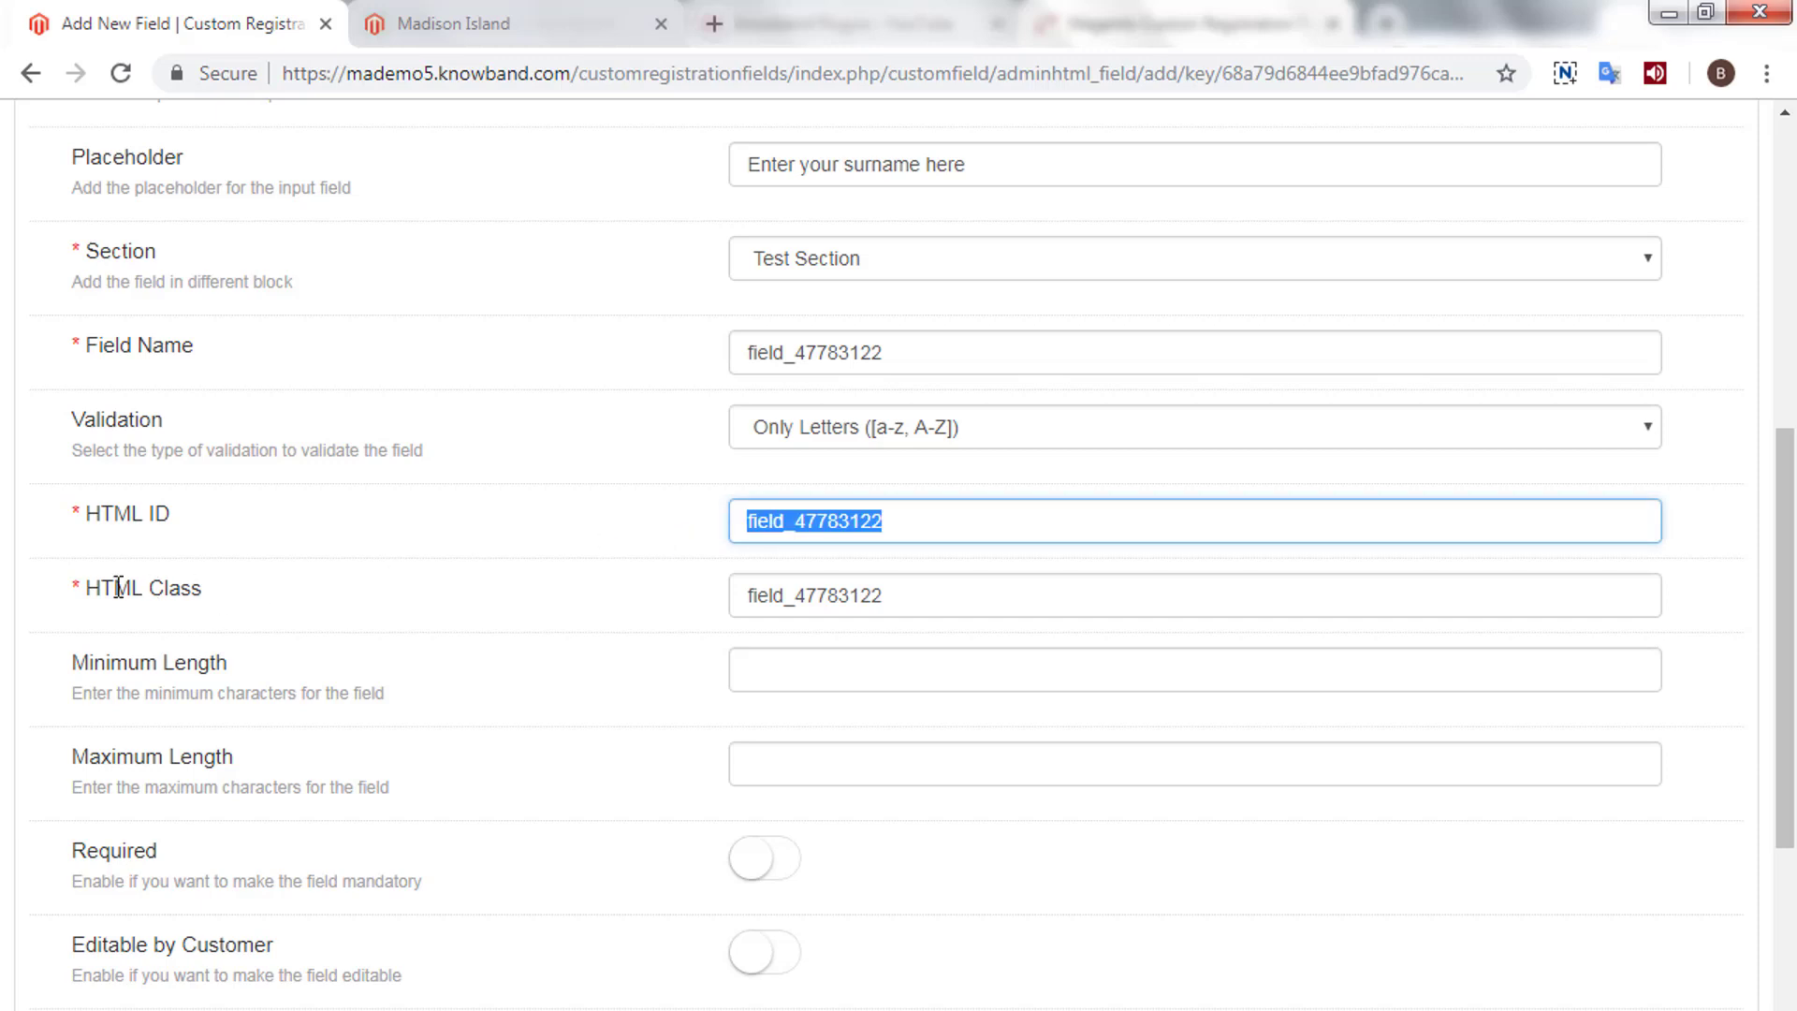
{"action": "left_click_drag", "start_coordinate": [88, 589], "coordinate": [305, 597]}
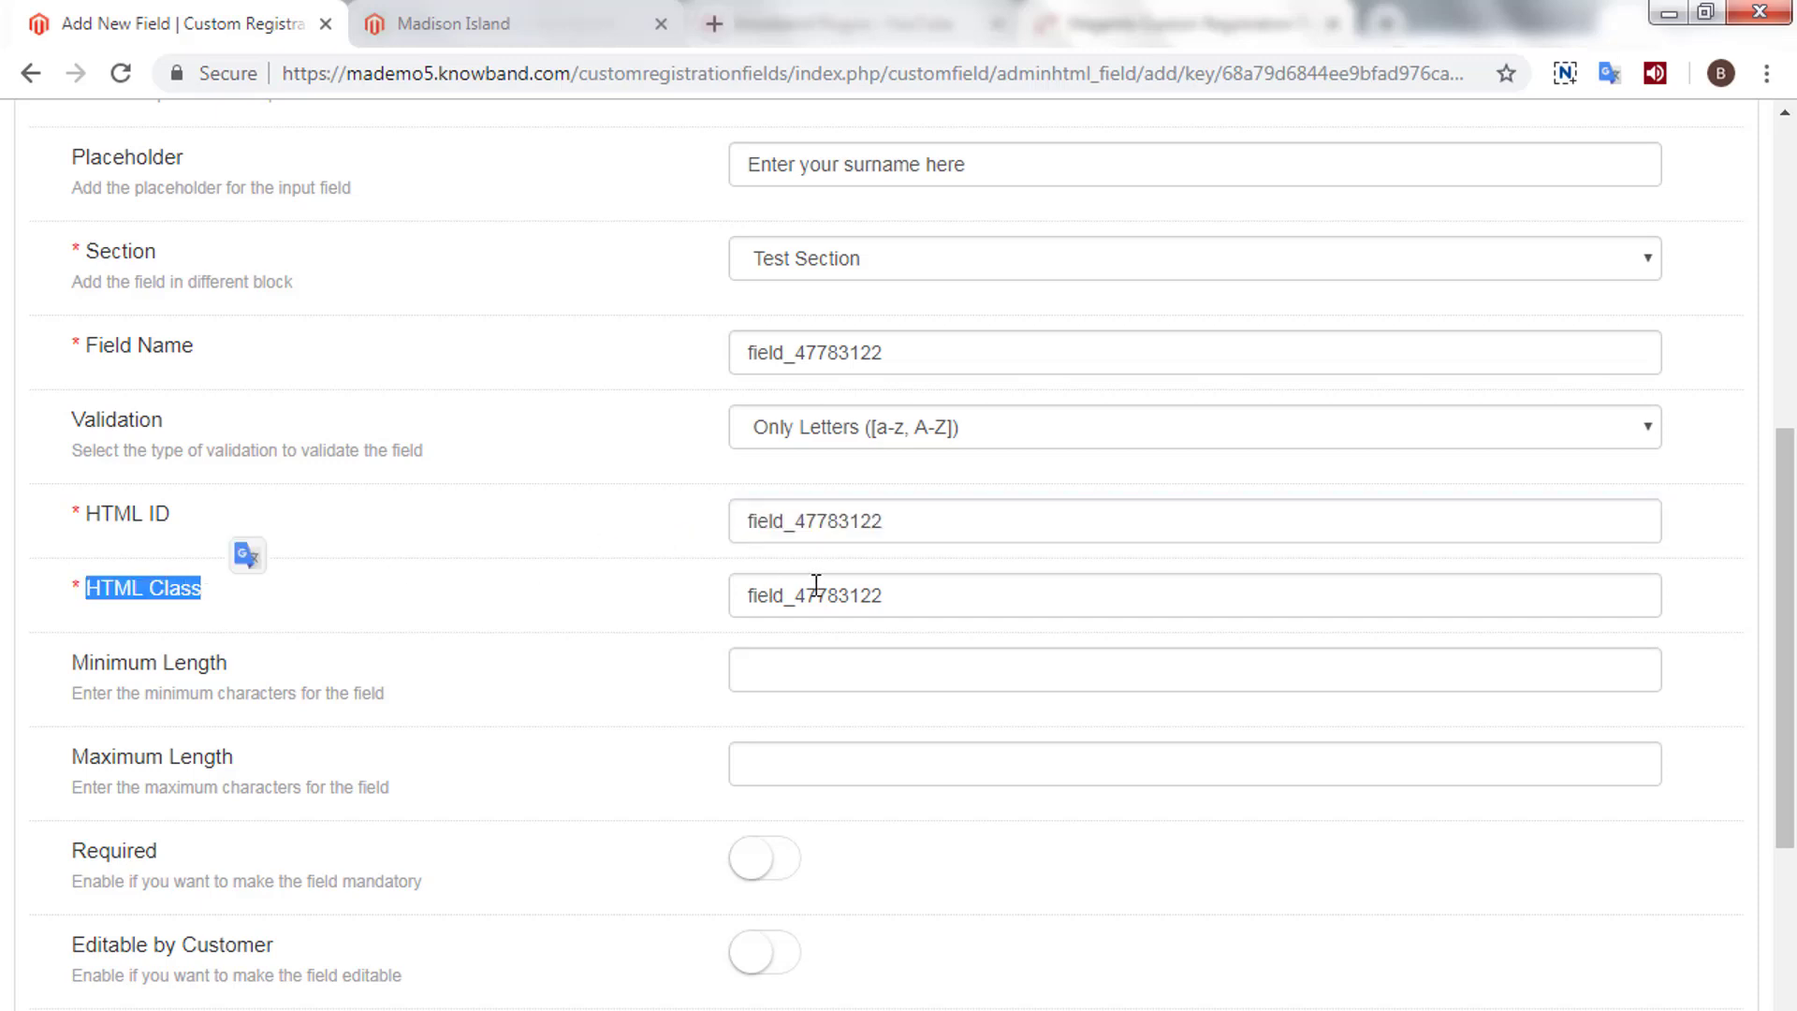
{"action": "double_click", "coordinate": [926, 609]}
{"action": "left_click", "coordinate": [770, 680]}
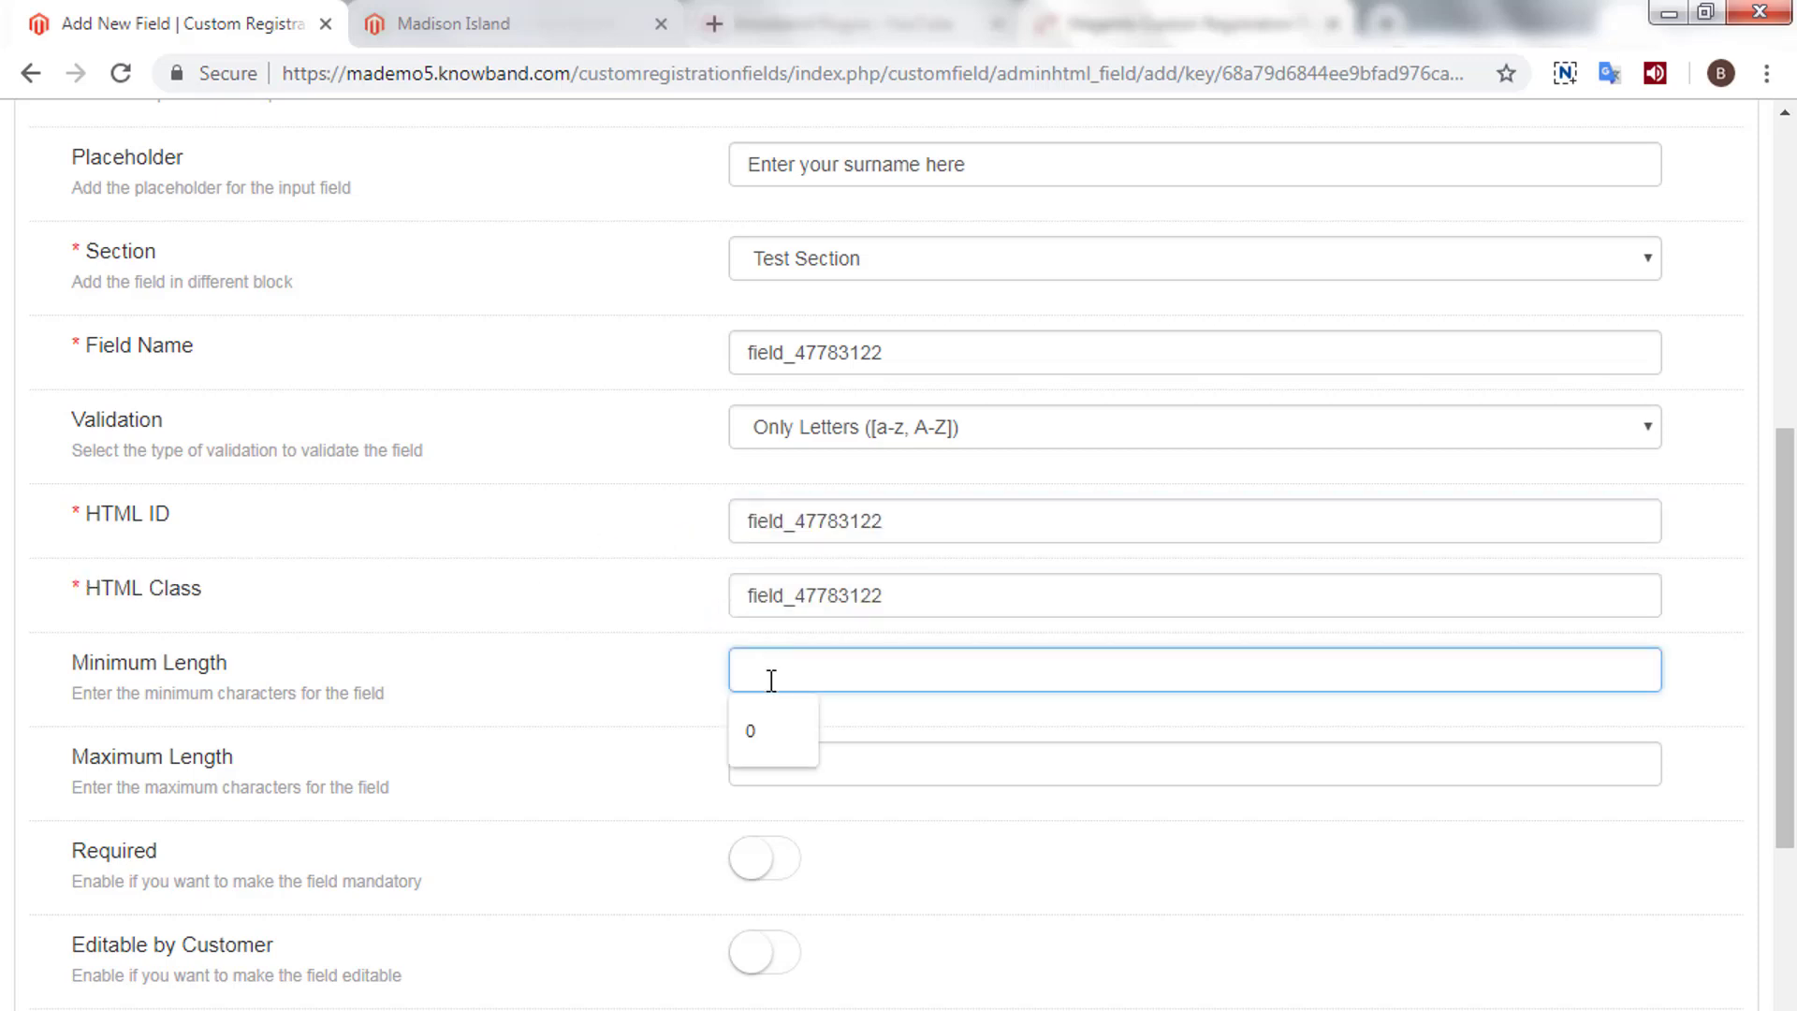
{"action": "type", "text": "1"}
{"action": "left_click", "coordinate": [764, 760]}
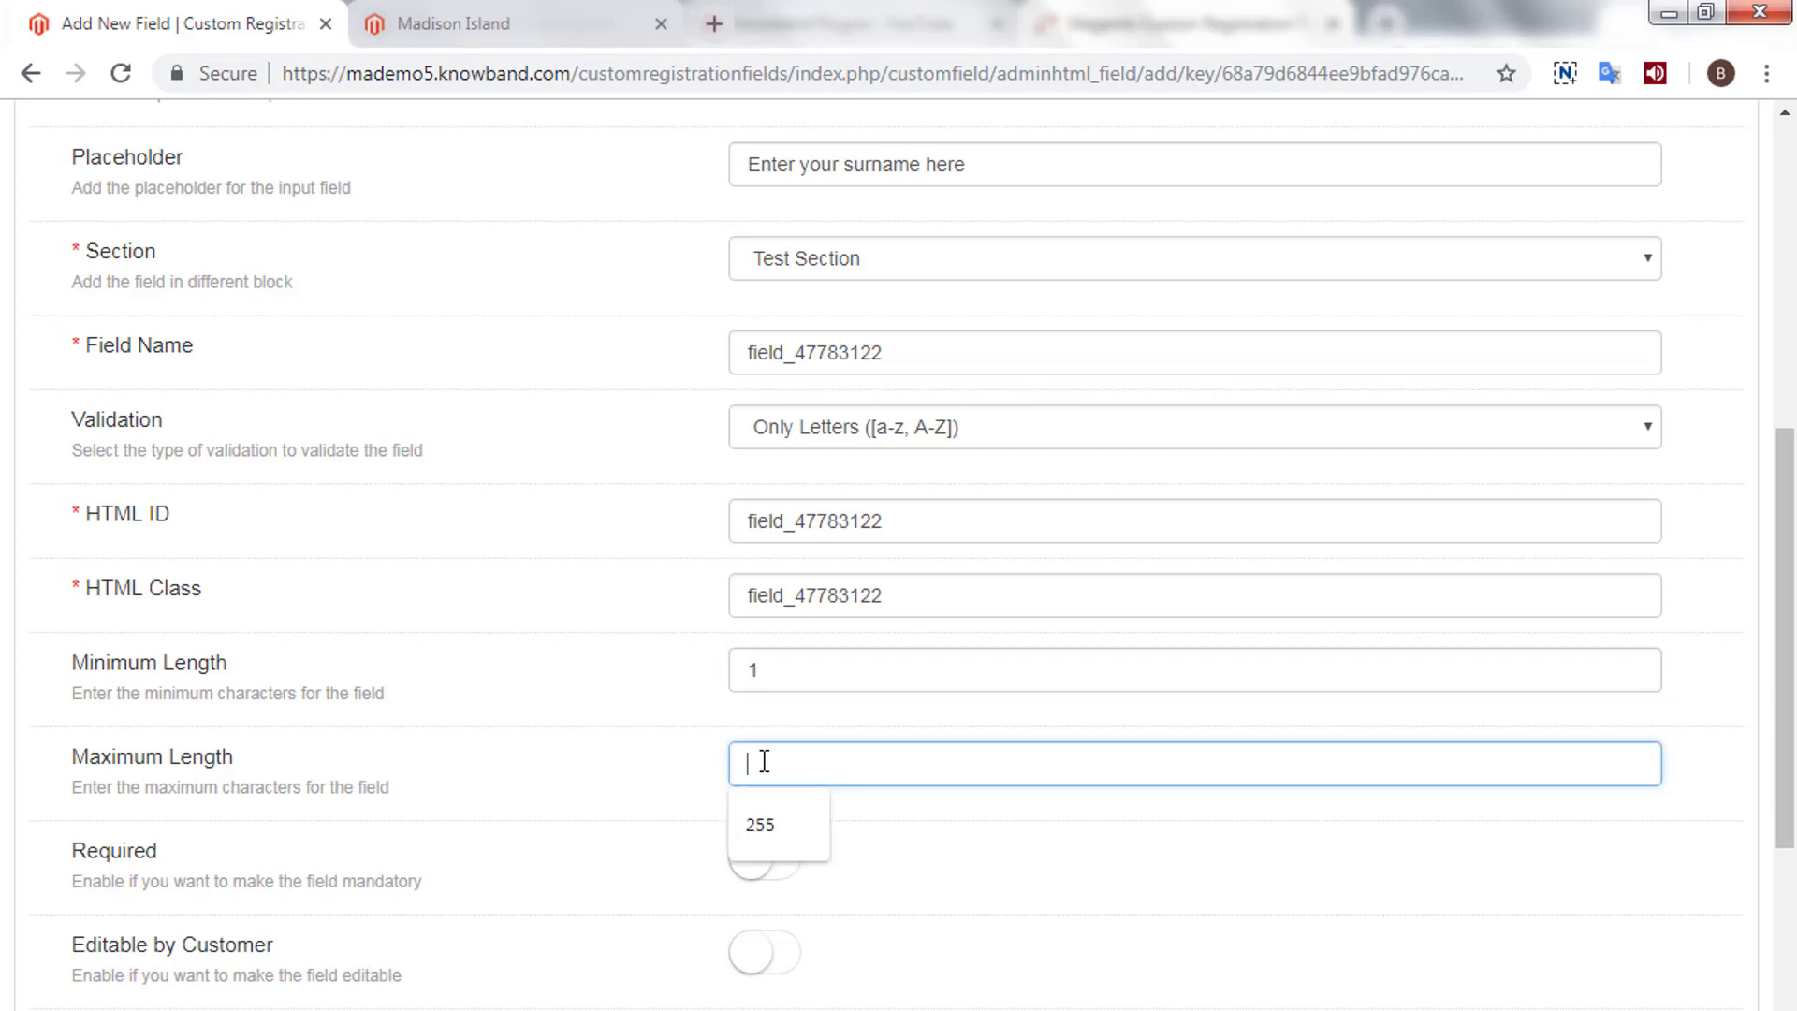
{"action": "type", "text": "10"}
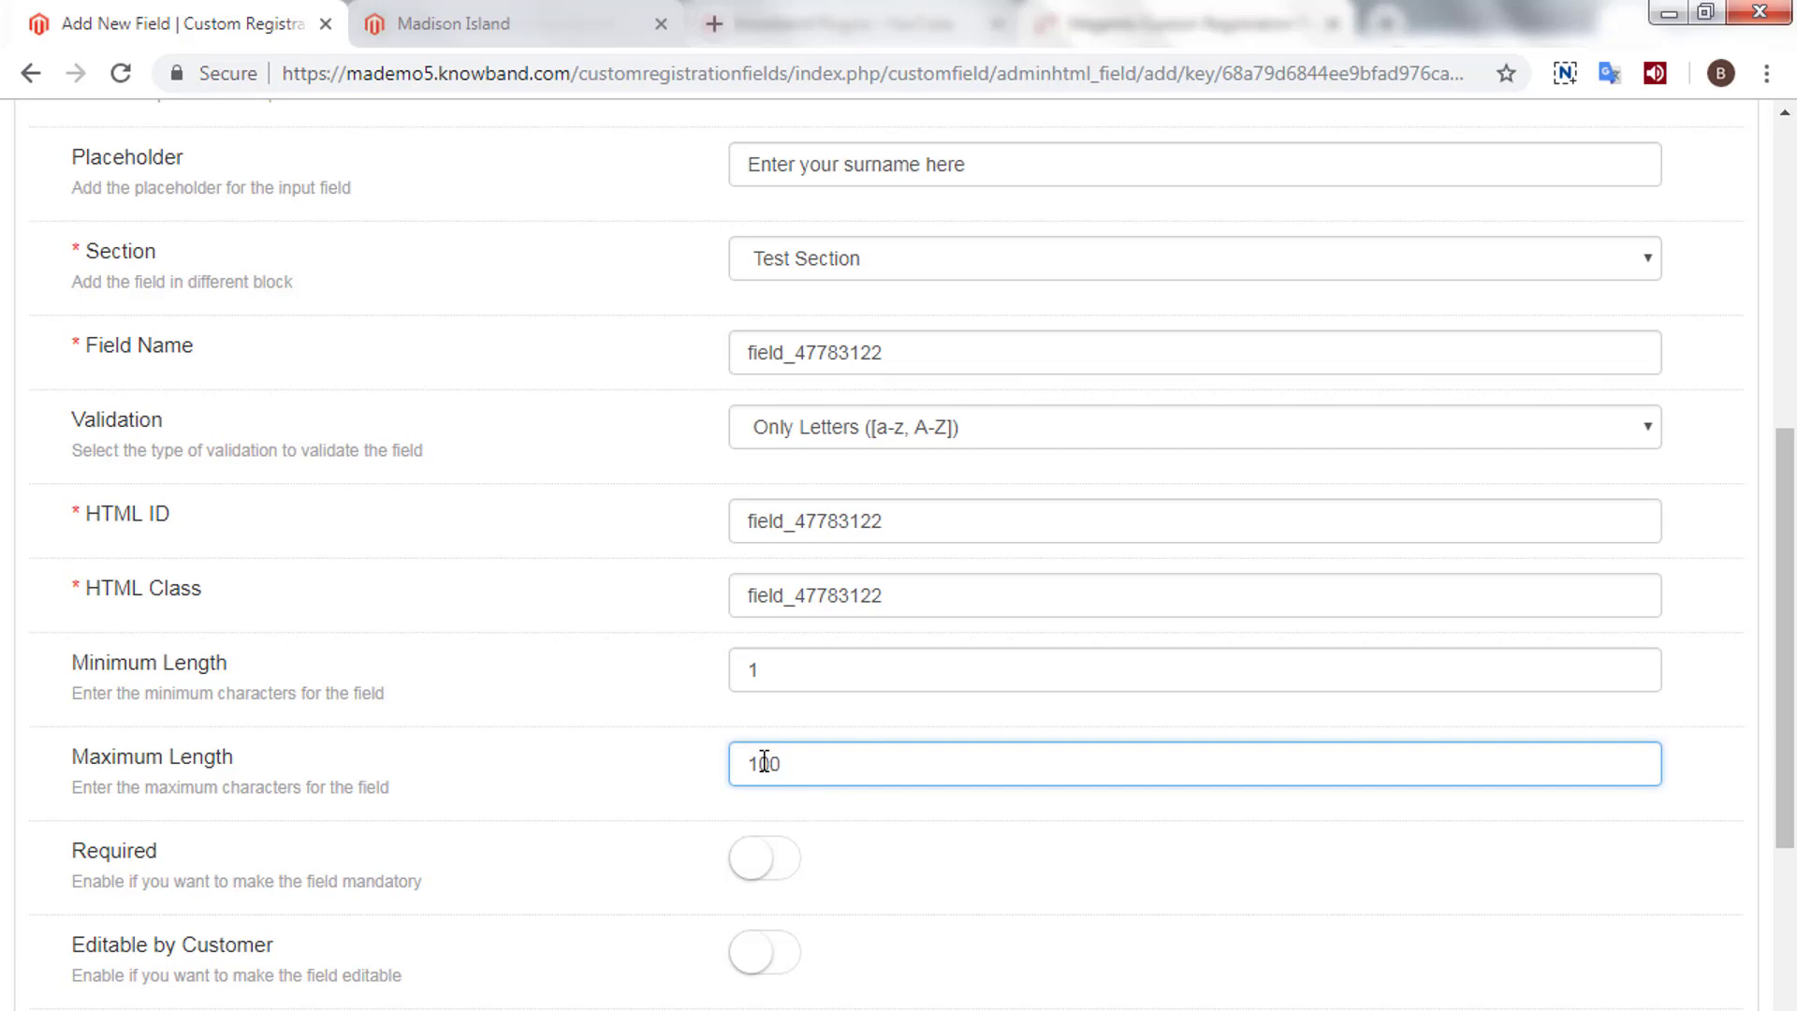
{"action": "type", "text": "0"}
- Make Surname required, customer-editable, shown in invoices, and active, then save it
{"action": "scroll", "coordinate": [764, 762], "scroll_direction": "down", "scroll_amount": 2}
{"action": "left_click", "coordinate": [774, 734]}
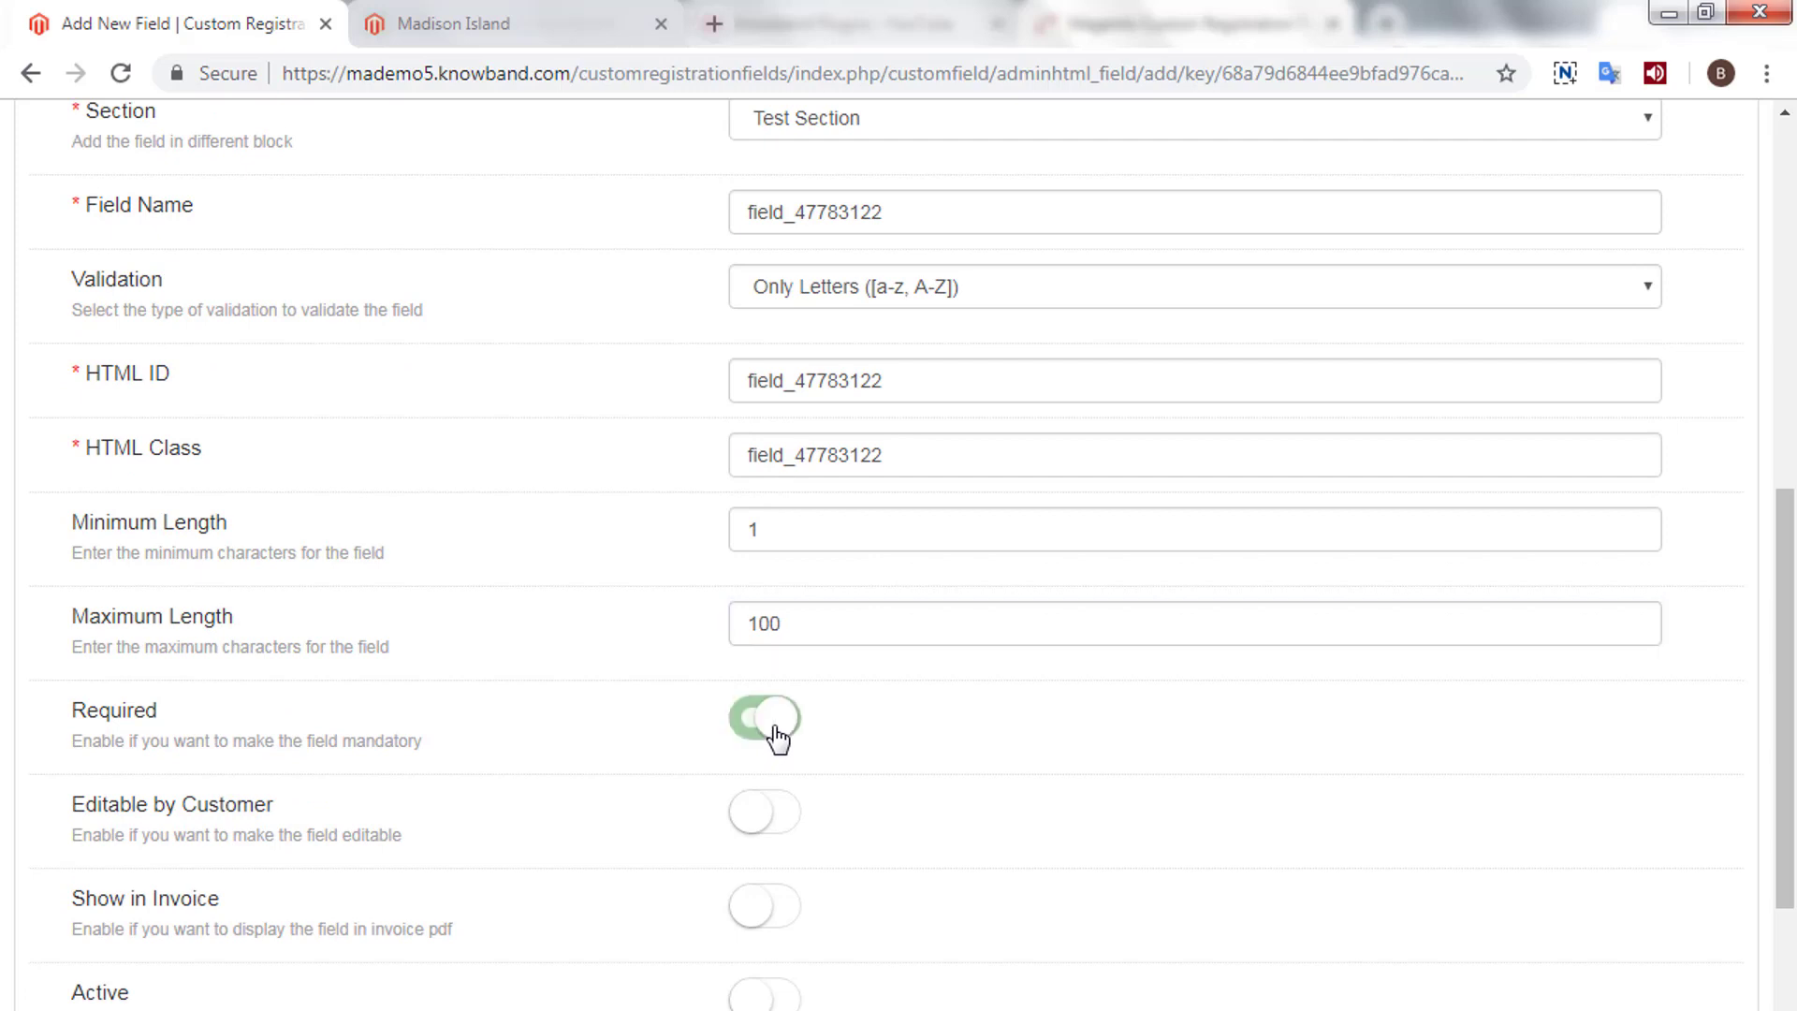
{"action": "left_click", "coordinate": [783, 824]}
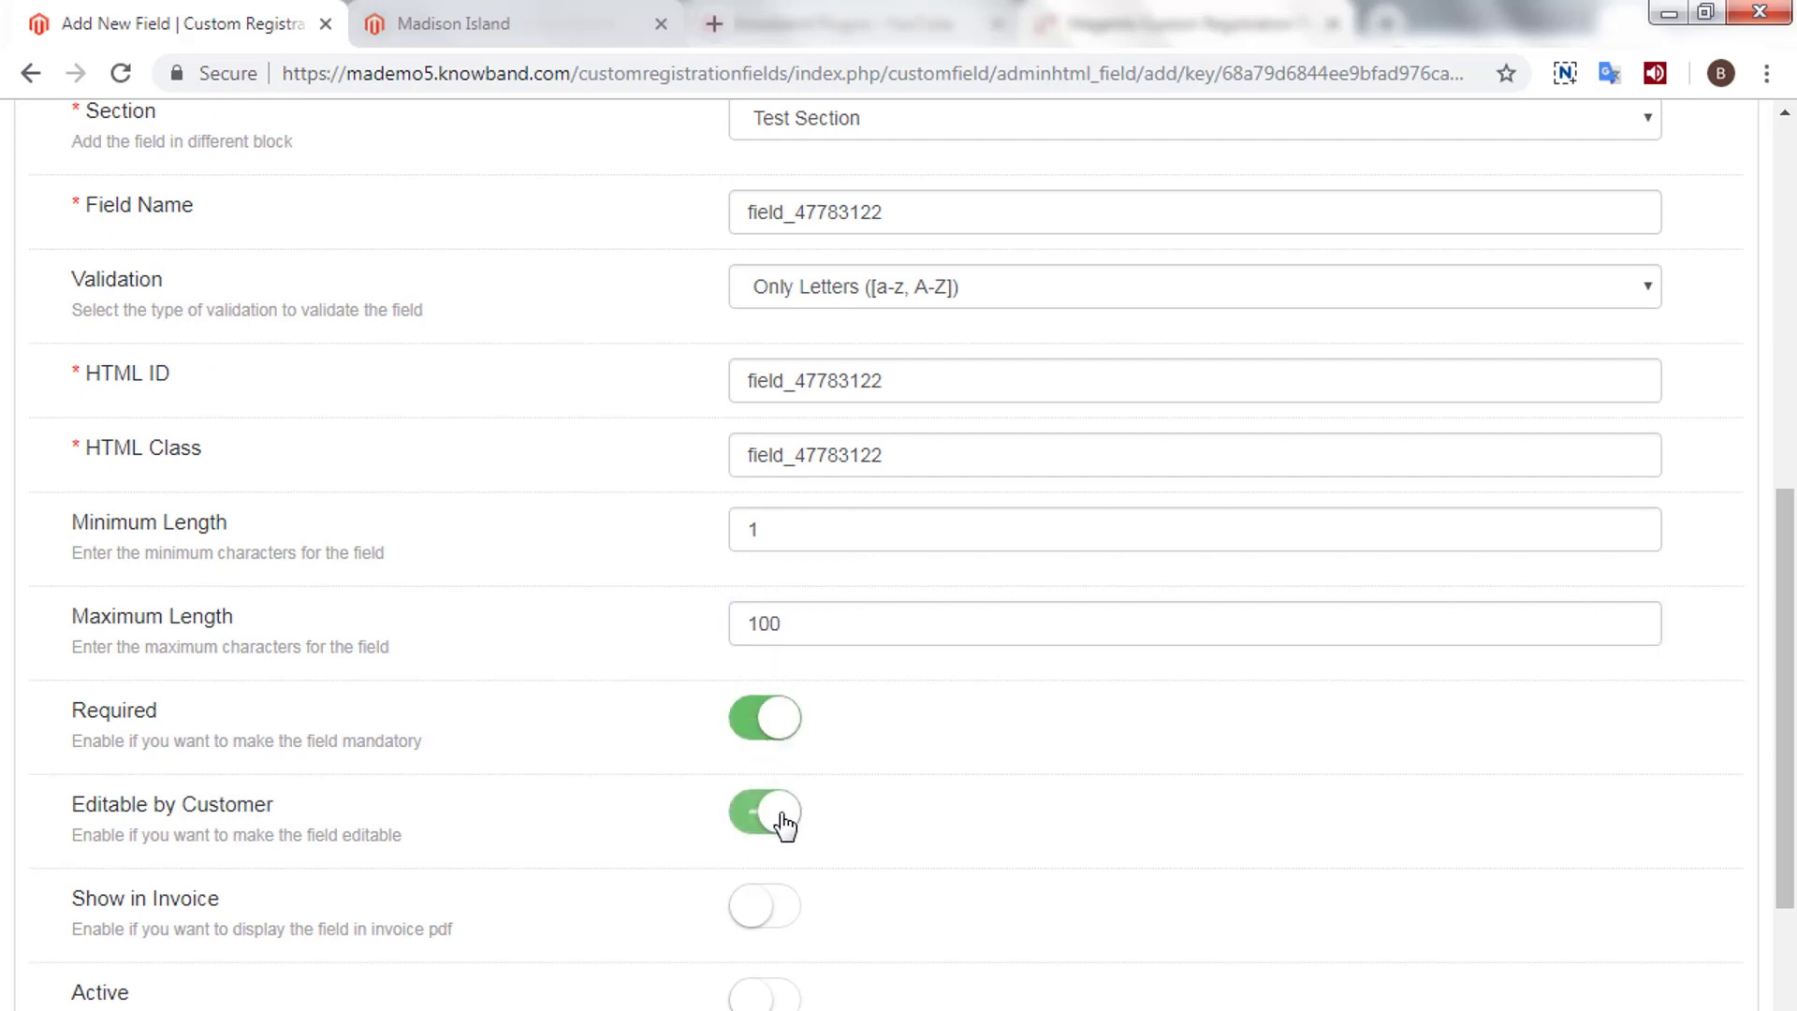
{"action": "scroll", "coordinate": [936, 811], "scroll_direction": "down", "scroll_amount": 3}
{"action": "left_click", "coordinate": [784, 629]}
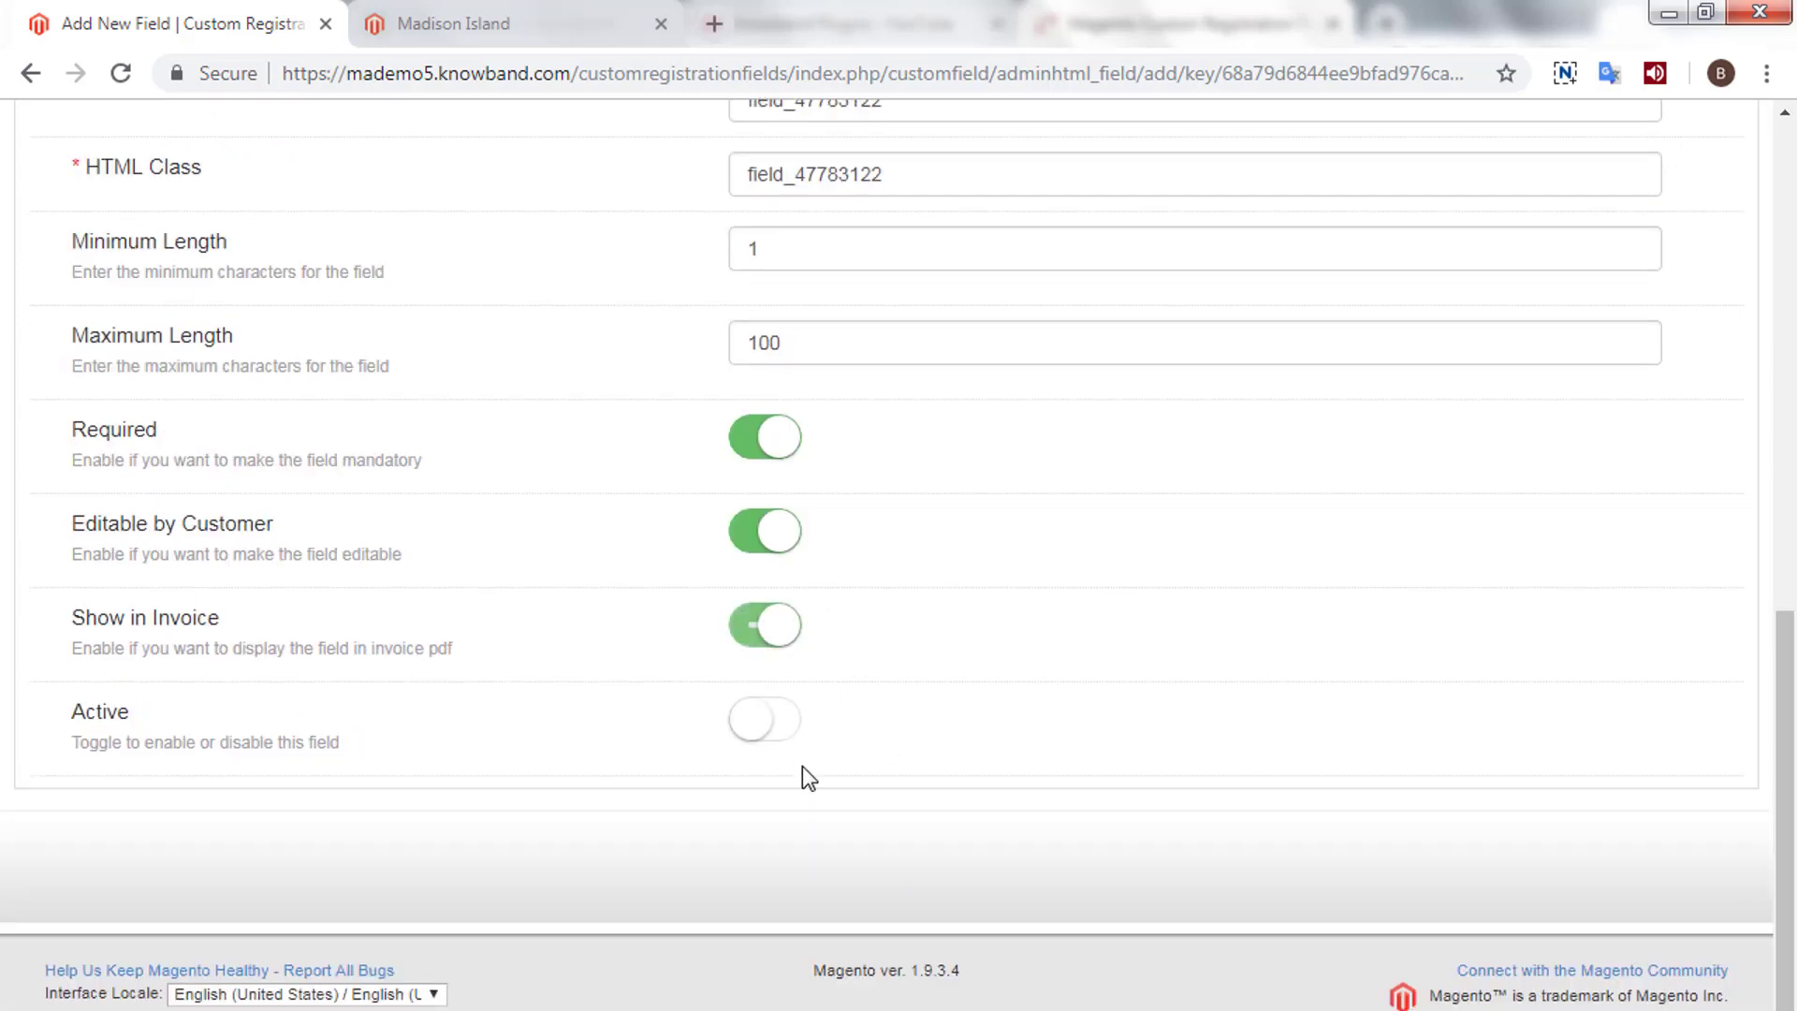
{"action": "left_click", "coordinate": [786, 739]}
{"action": "scroll", "coordinate": [1249, 716], "scroll_direction": "up", "scroll_amount": 4}
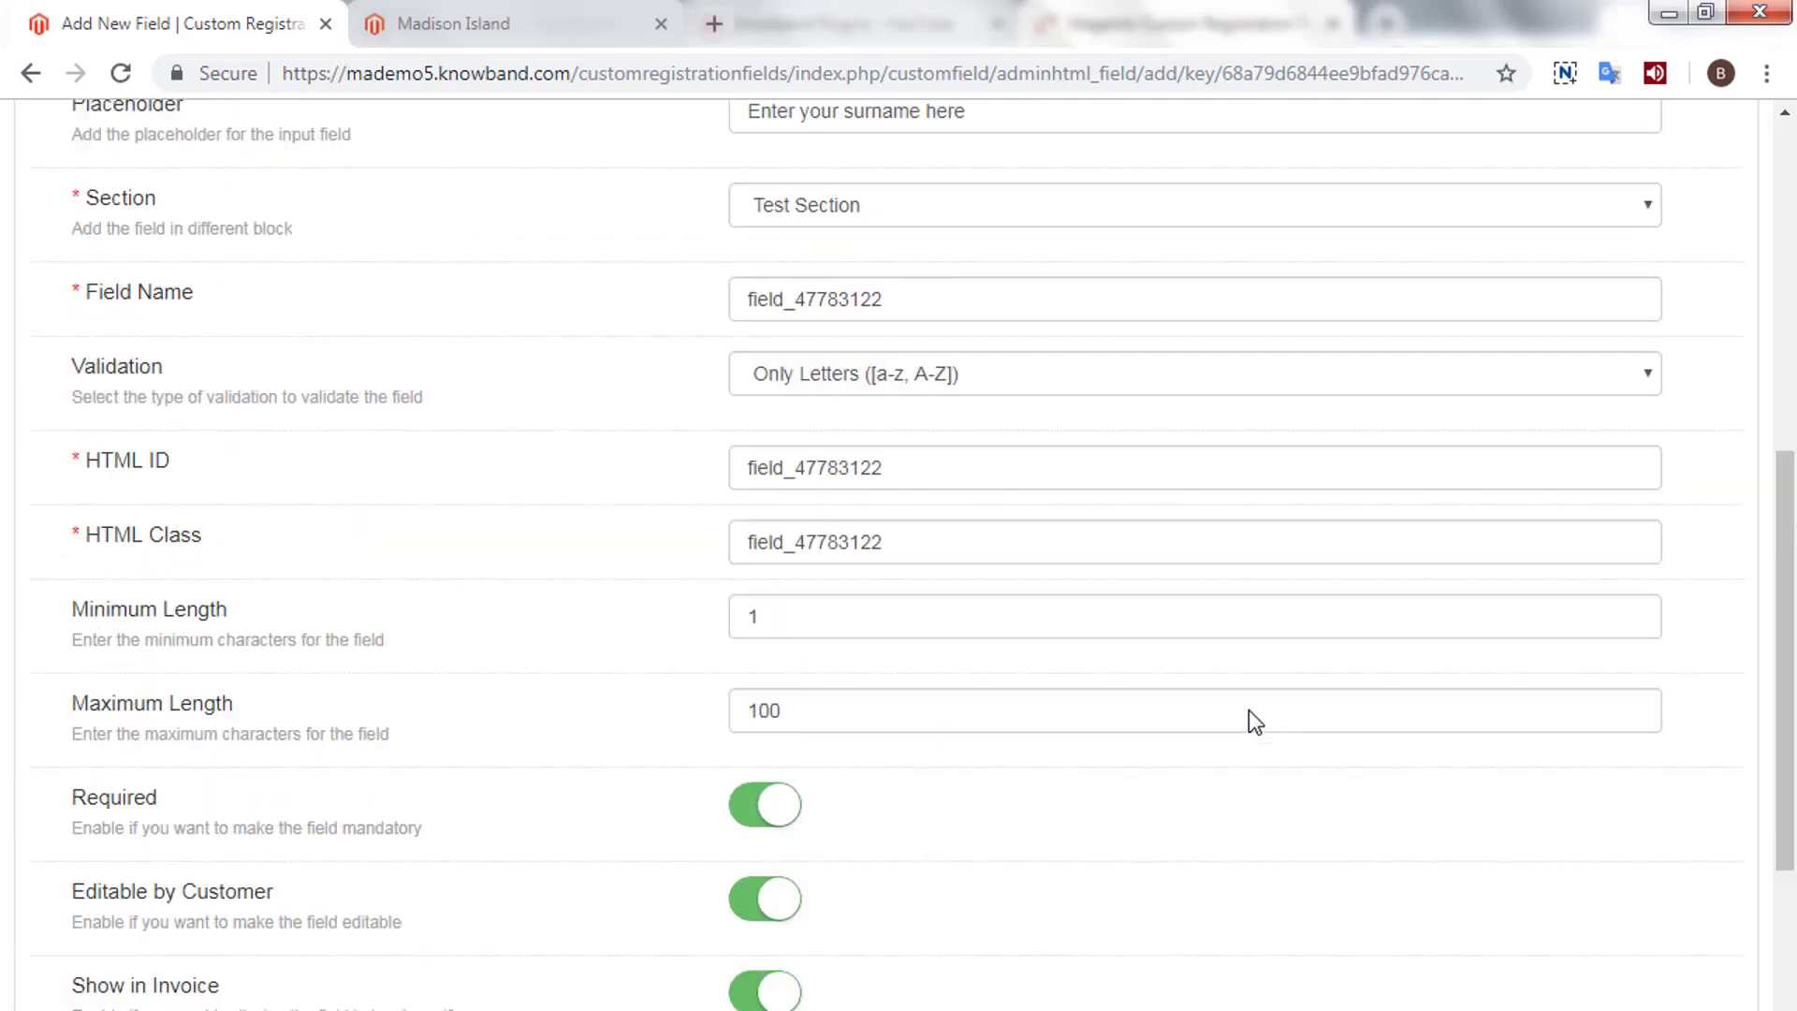
{"action": "scroll", "coordinate": [1248, 716], "scroll_direction": "up", "scroll_amount": 5}
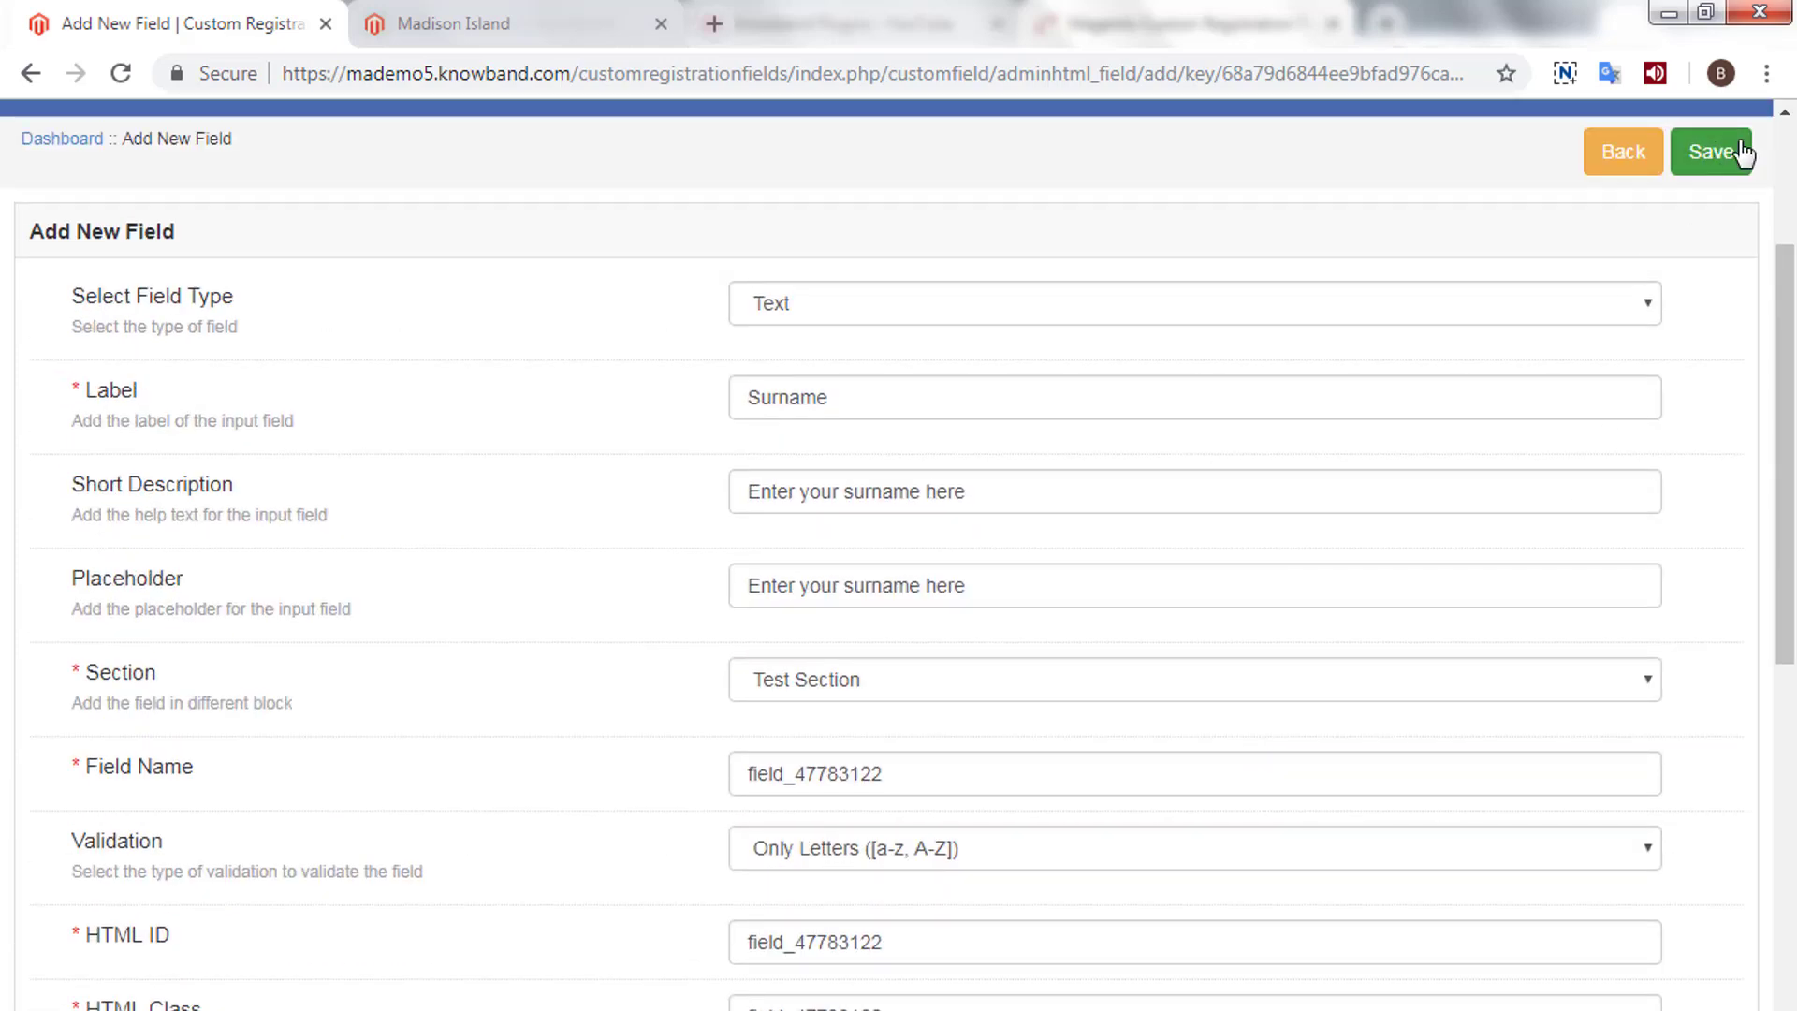
{"action": "left_click", "coordinate": [1730, 154]}
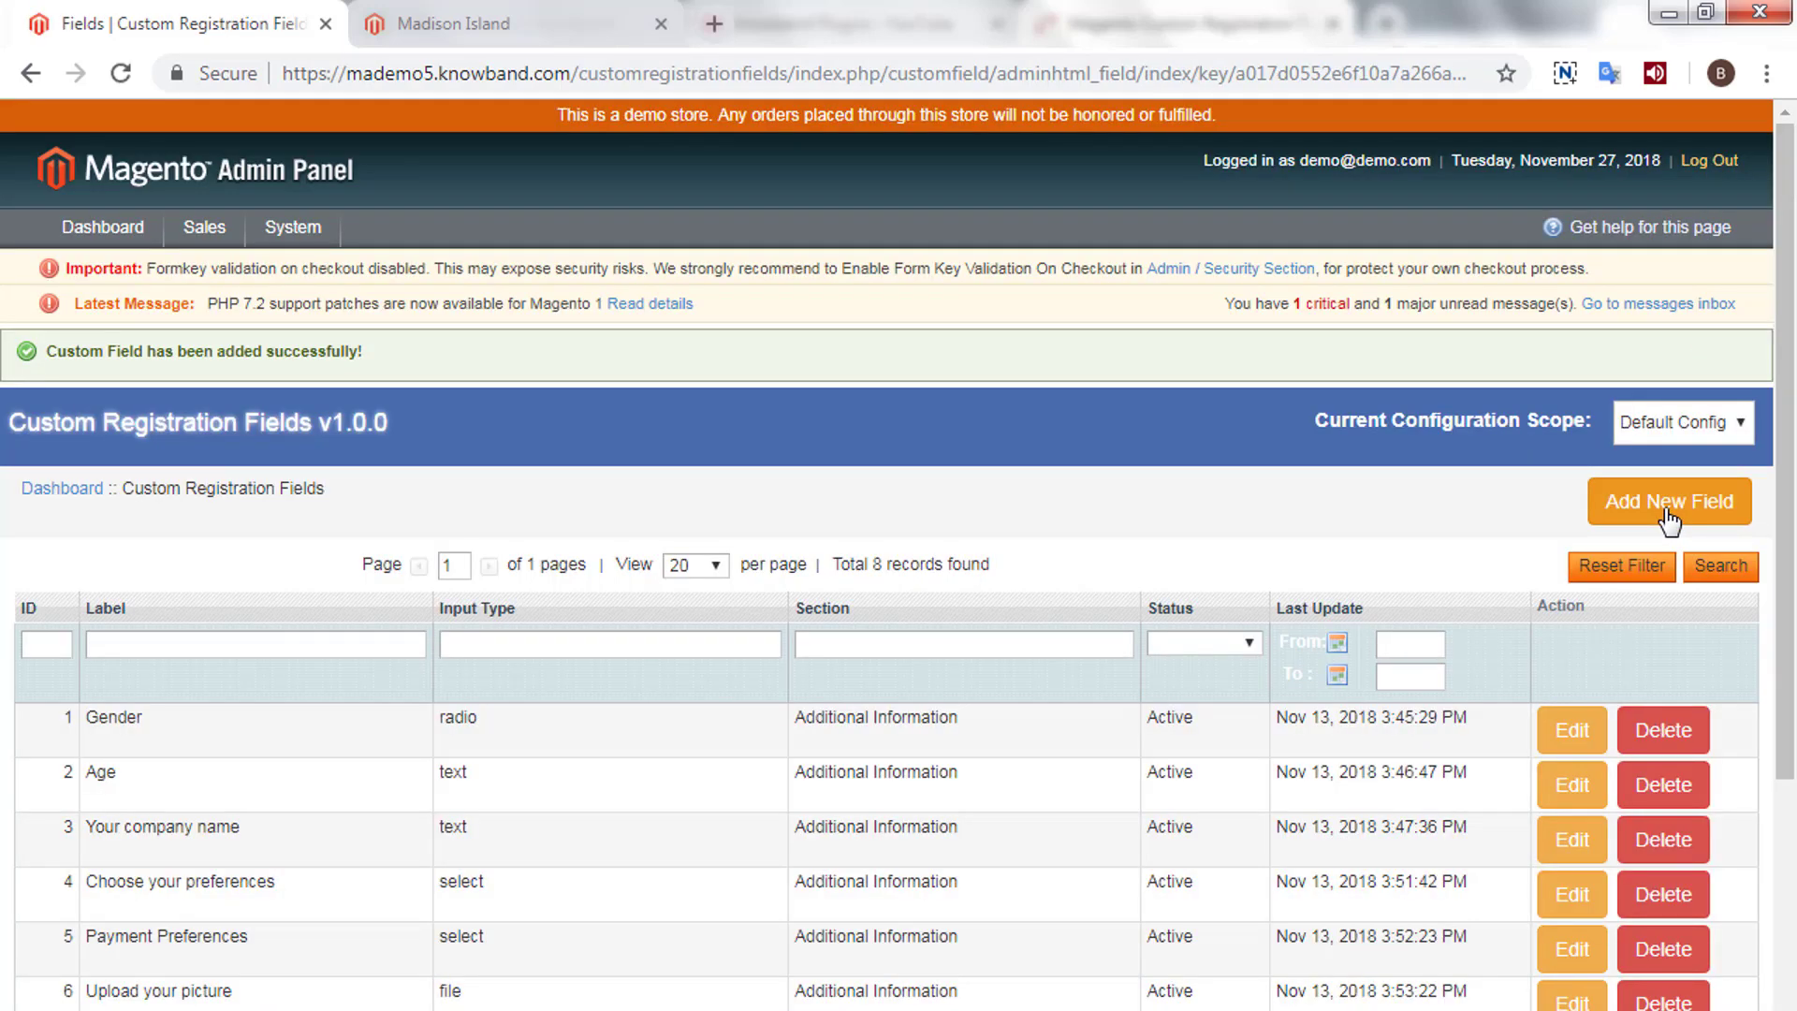
- Check that Surname is listed 8th under Test Section, then start another custom field
{"action": "scroll", "coordinate": [1513, 519], "scroll_direction": "down", "scroll_amount": 3}
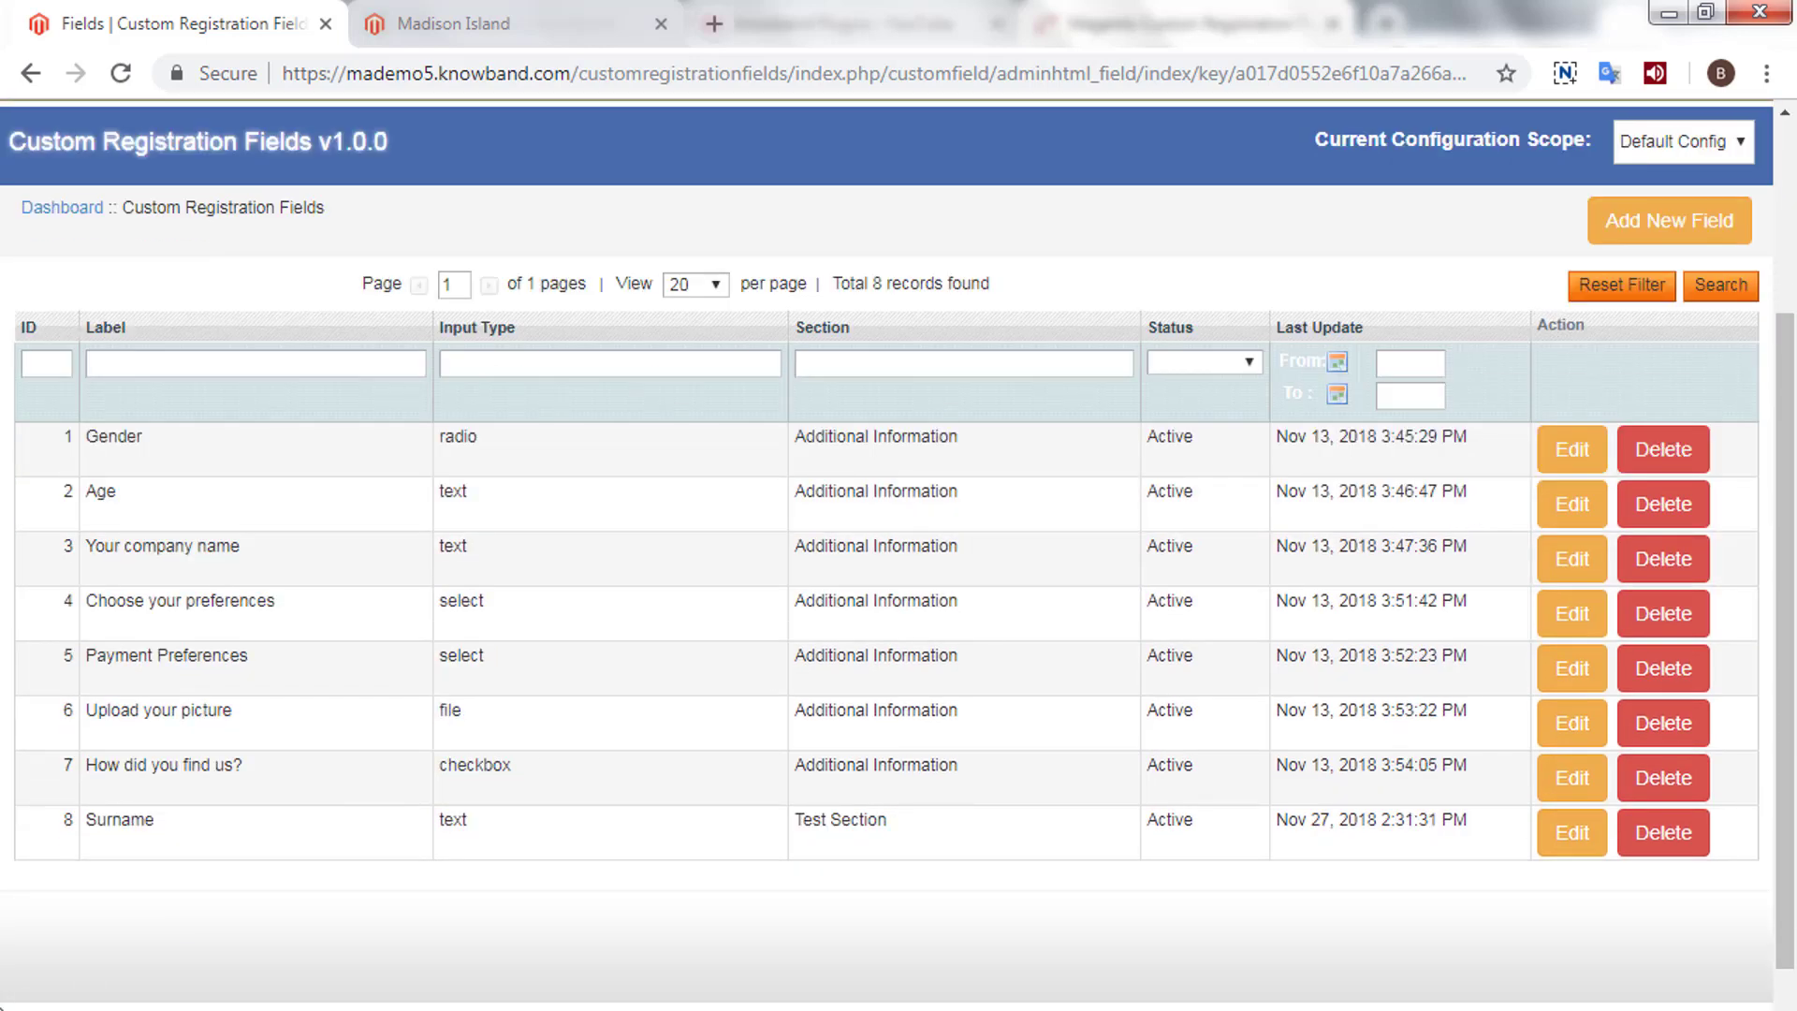
{"action": "left_click_drag", "start_coordinate": [84, 814], "coordinate": [214, 816]}
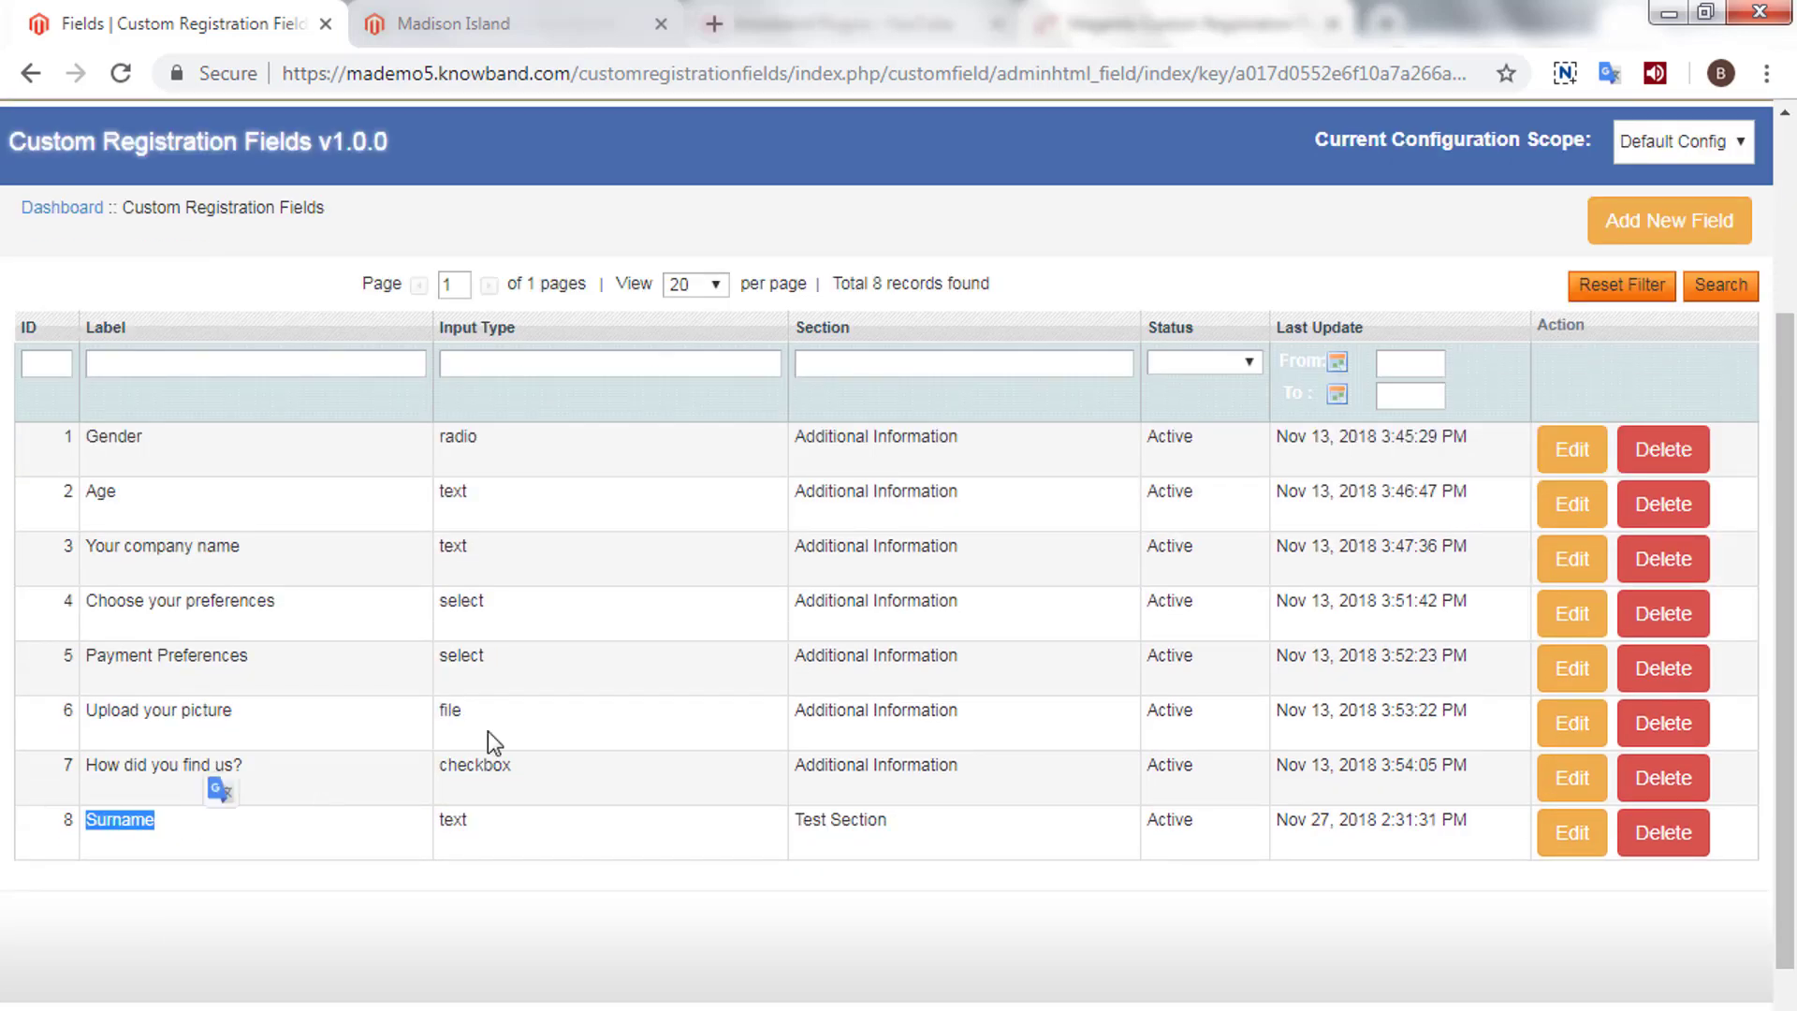
{"action": "left_click", "coordinate": [1672, 220]}
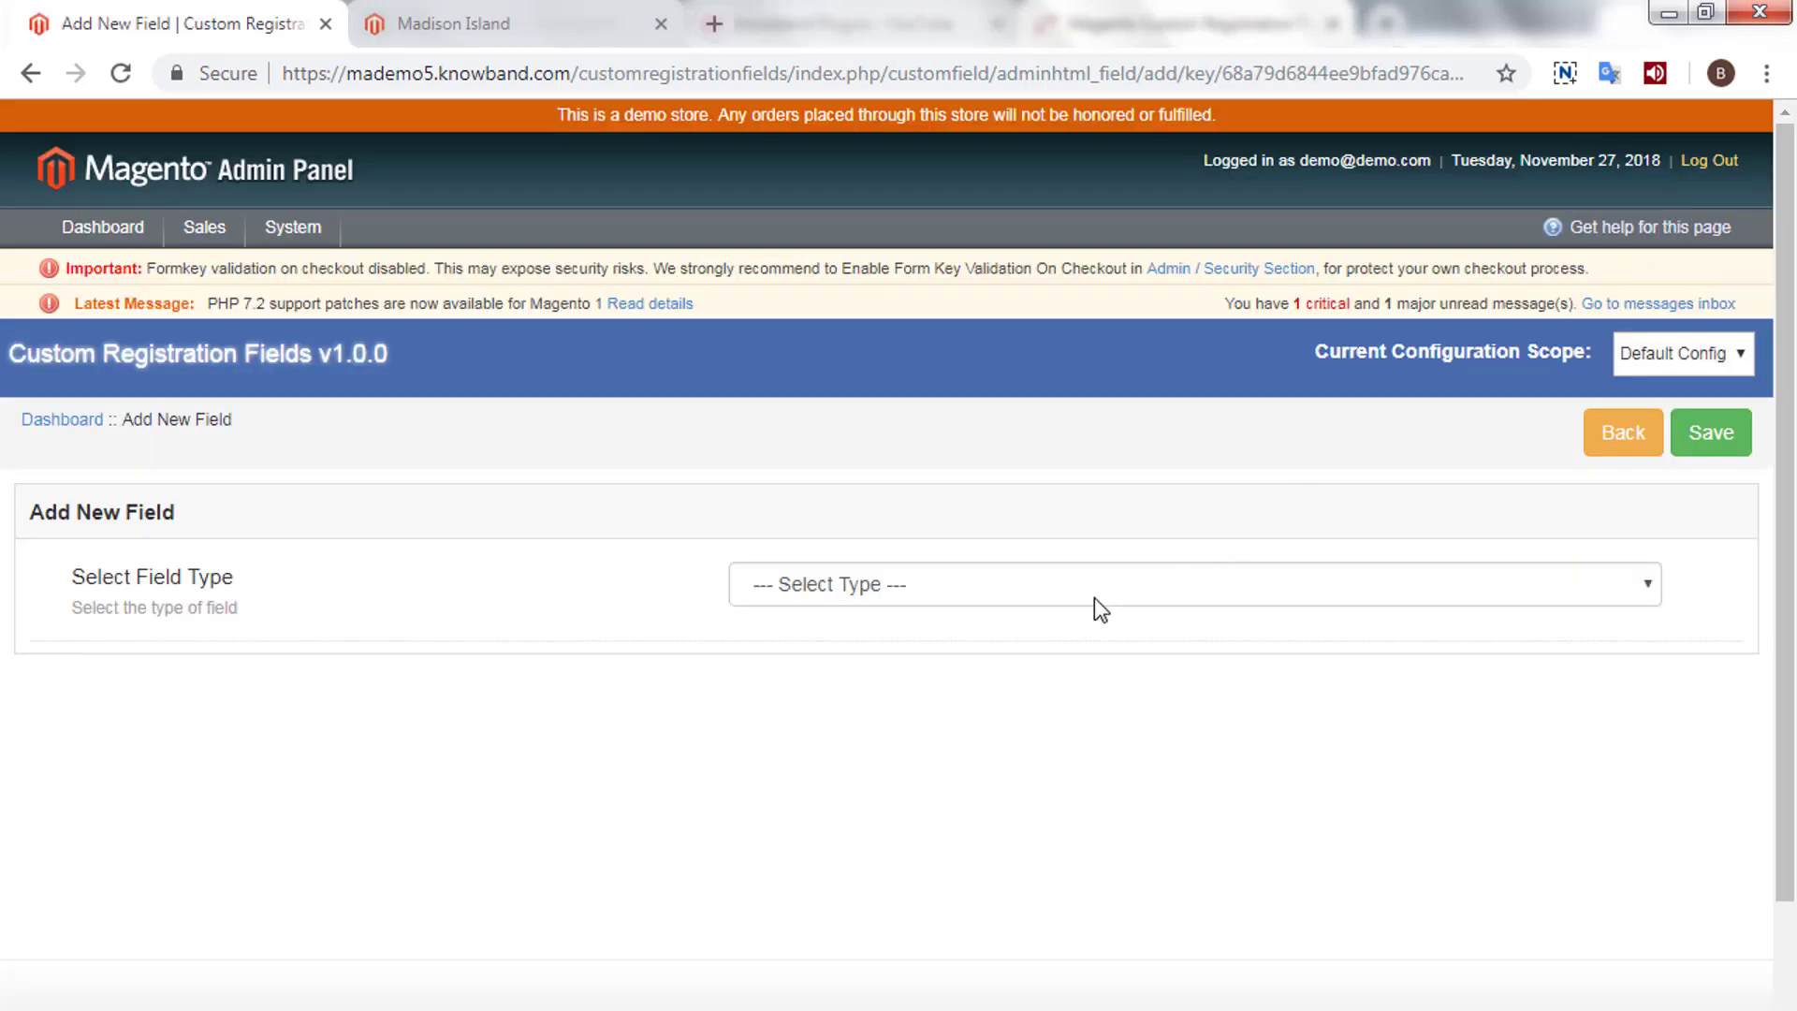
{"action": "left_click", "coordinate": [1093, 598]}
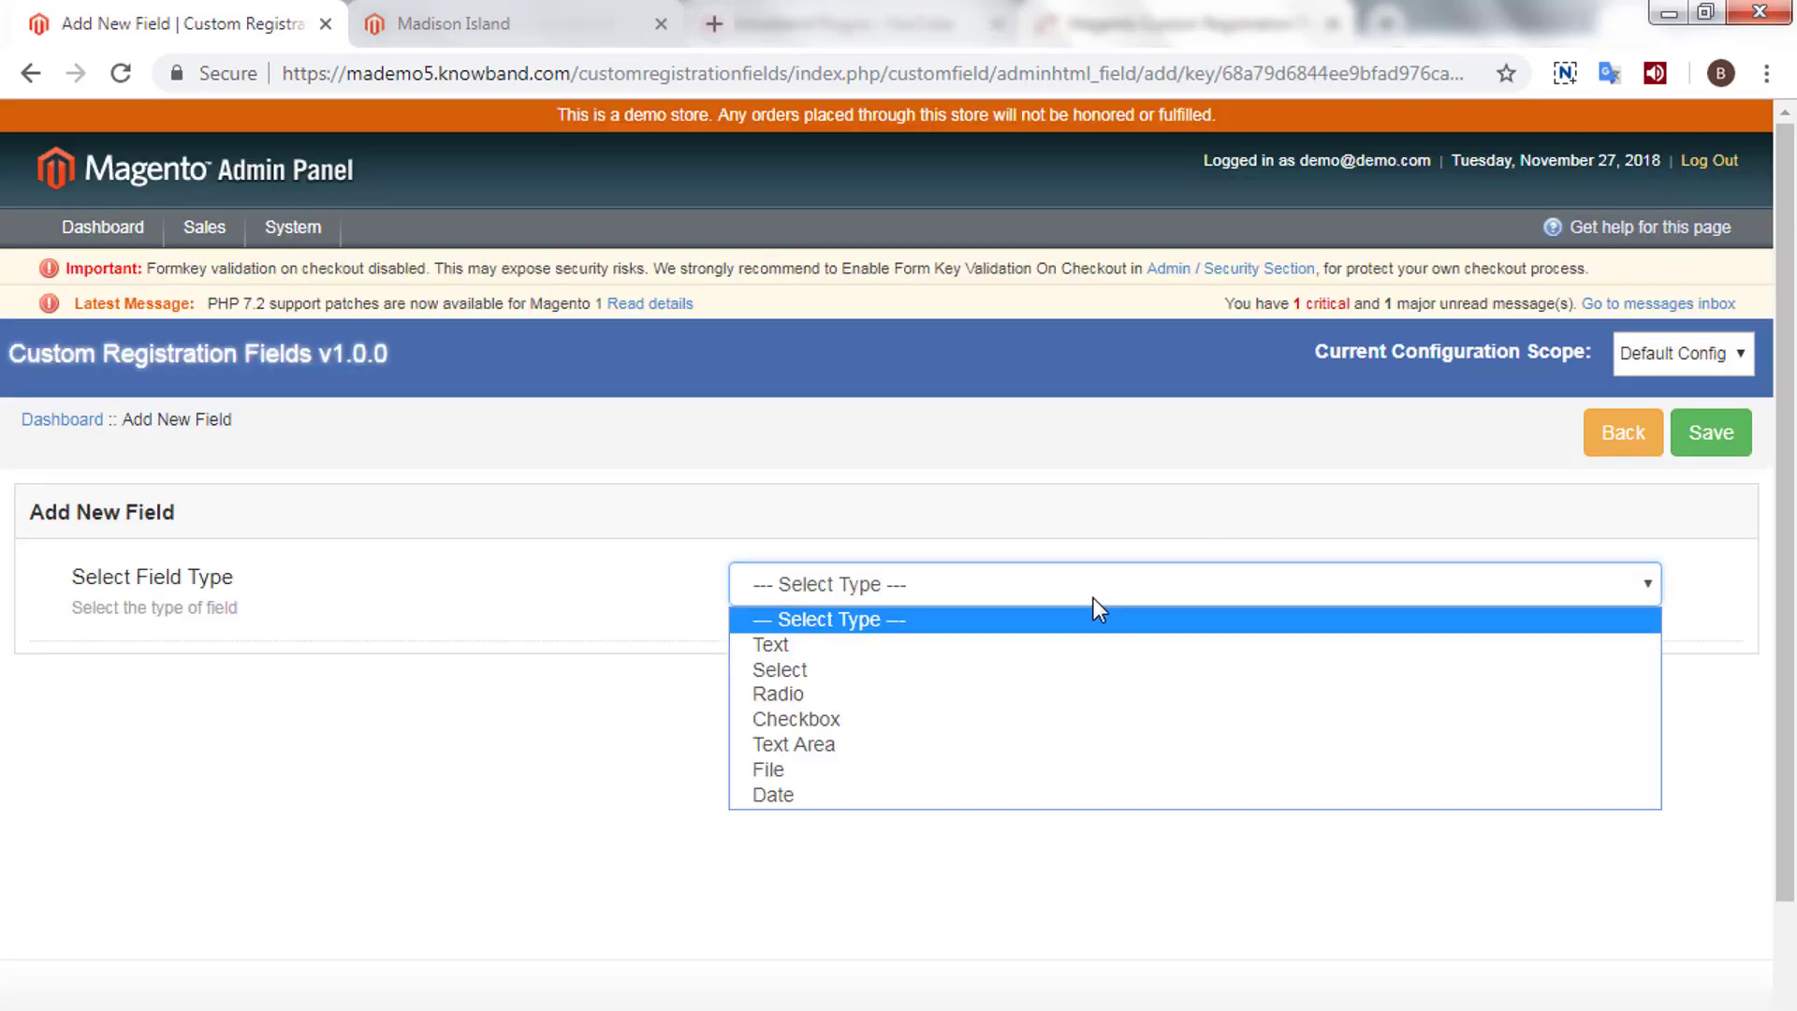
- Make the new field a Select labelled 'Salary' with description 'Select your salary'
{"action": "left_click", "coordinate": [947, 670]}
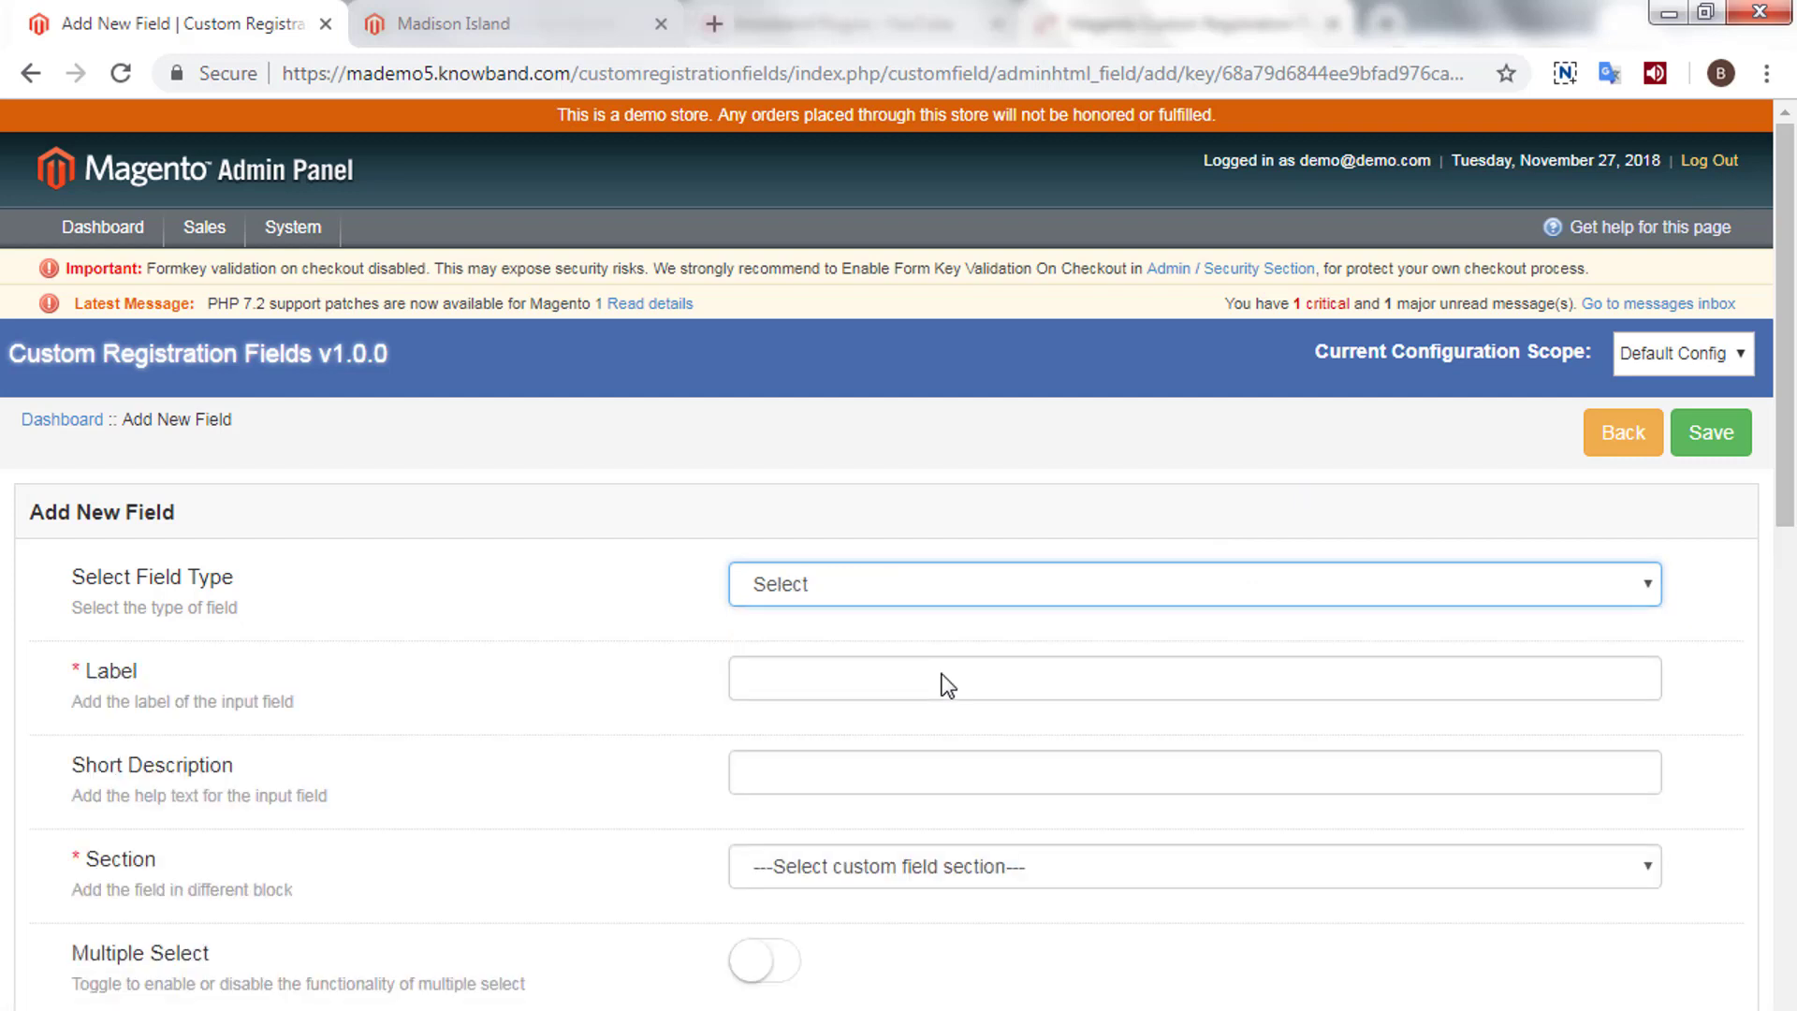
{"action": "left_click", "coordinate": [944, 676]}
{"action": "left_click", "coordinate": [945, 576]}
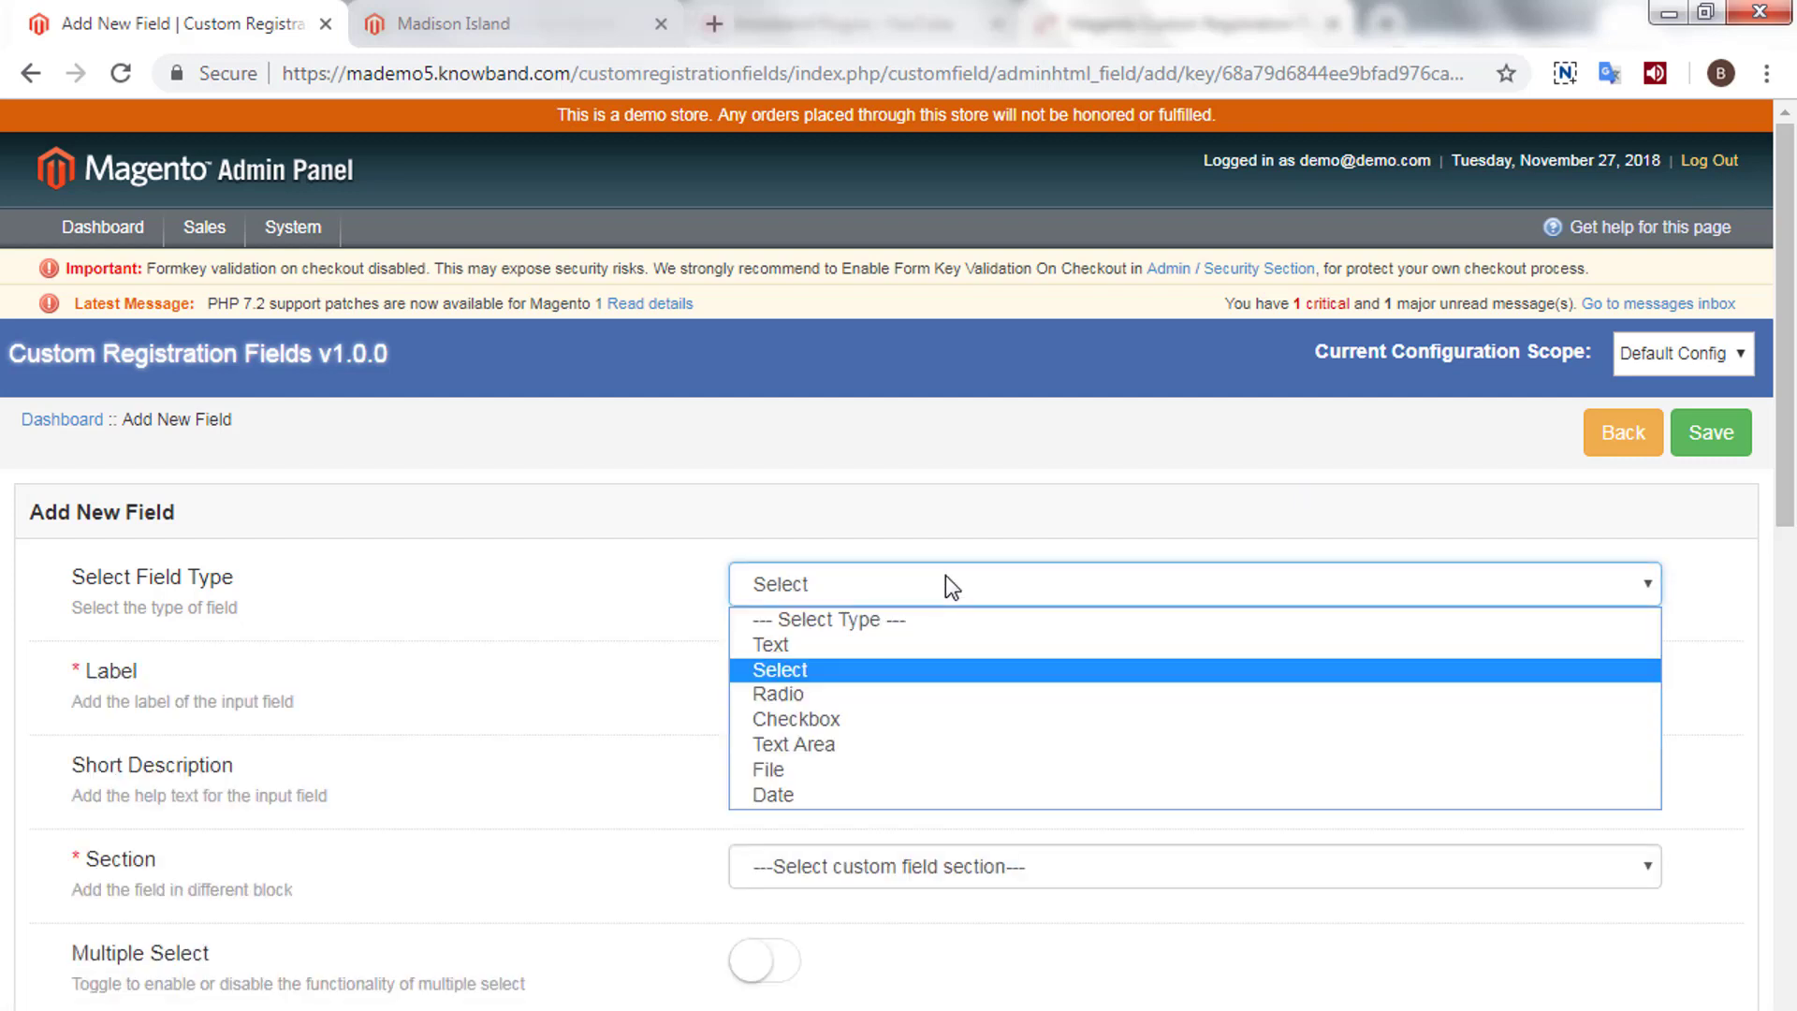
{"action": "left_click", "coordinate": [945, 577]}
{"action": "left_click", "coordinate": [869, 671]}
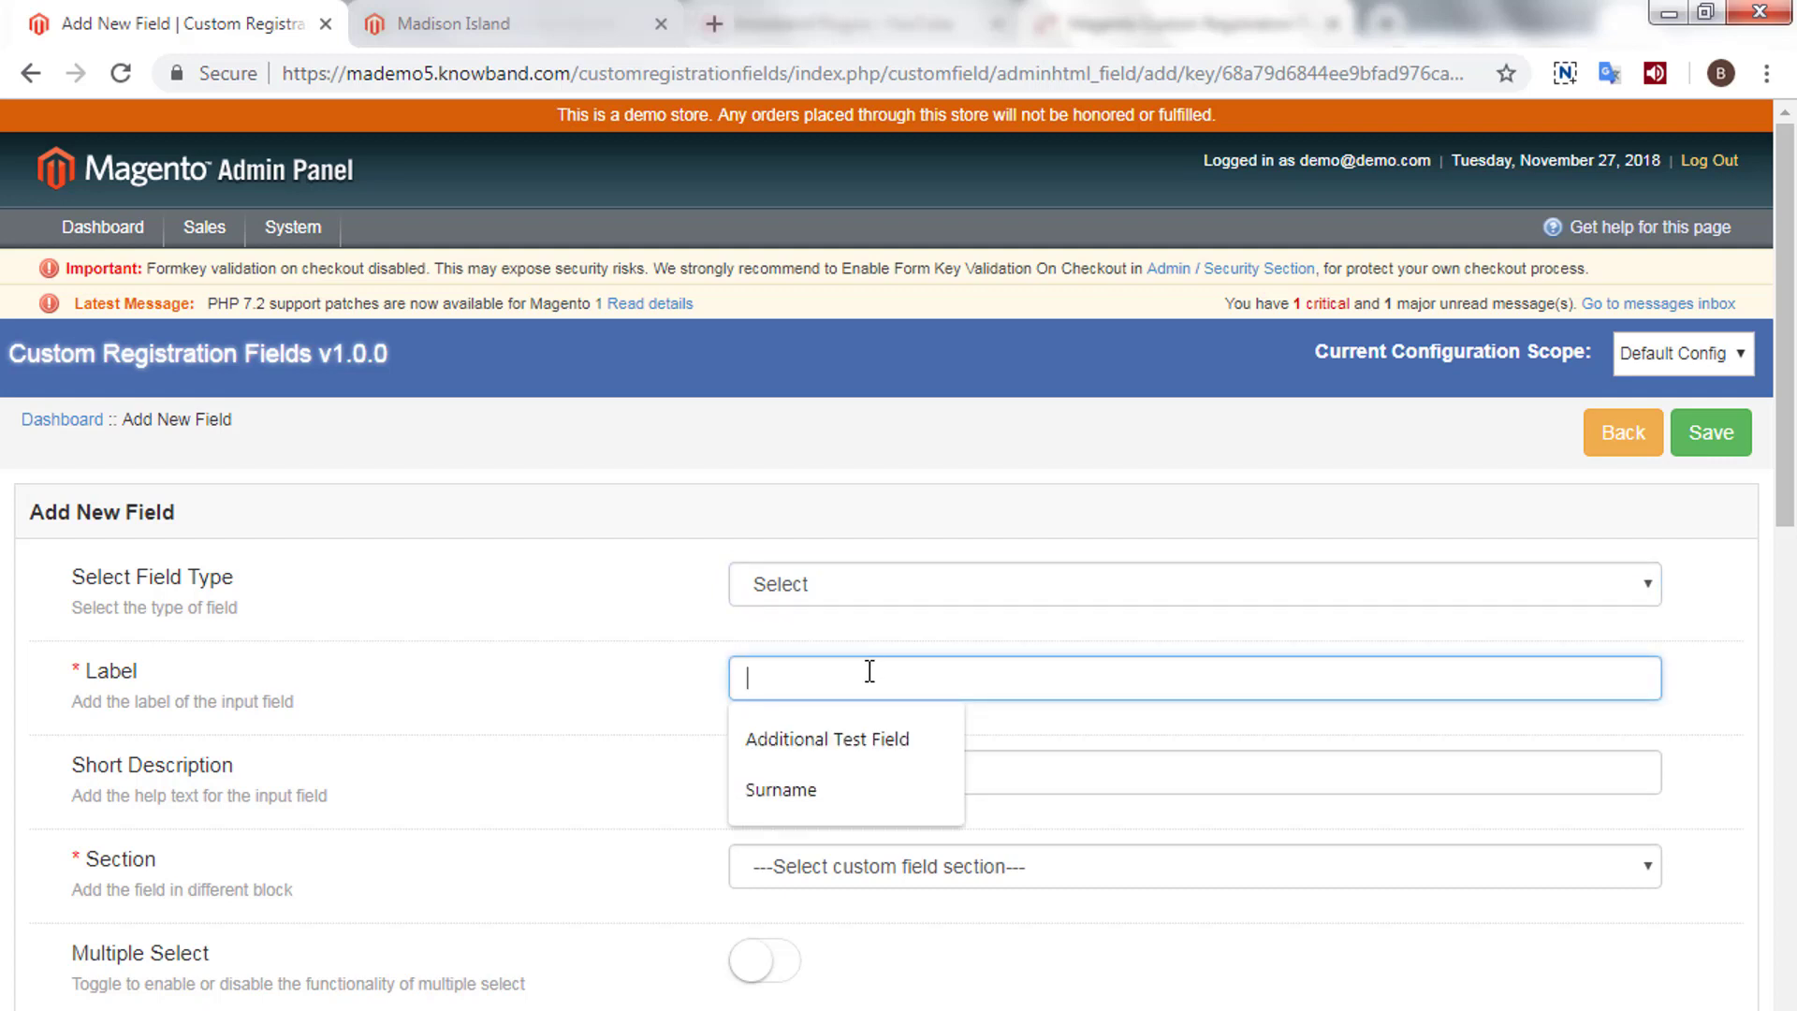
{"action": "left_click", "coordinate": [763, 673]}
{"action": "type", "text": "S"}
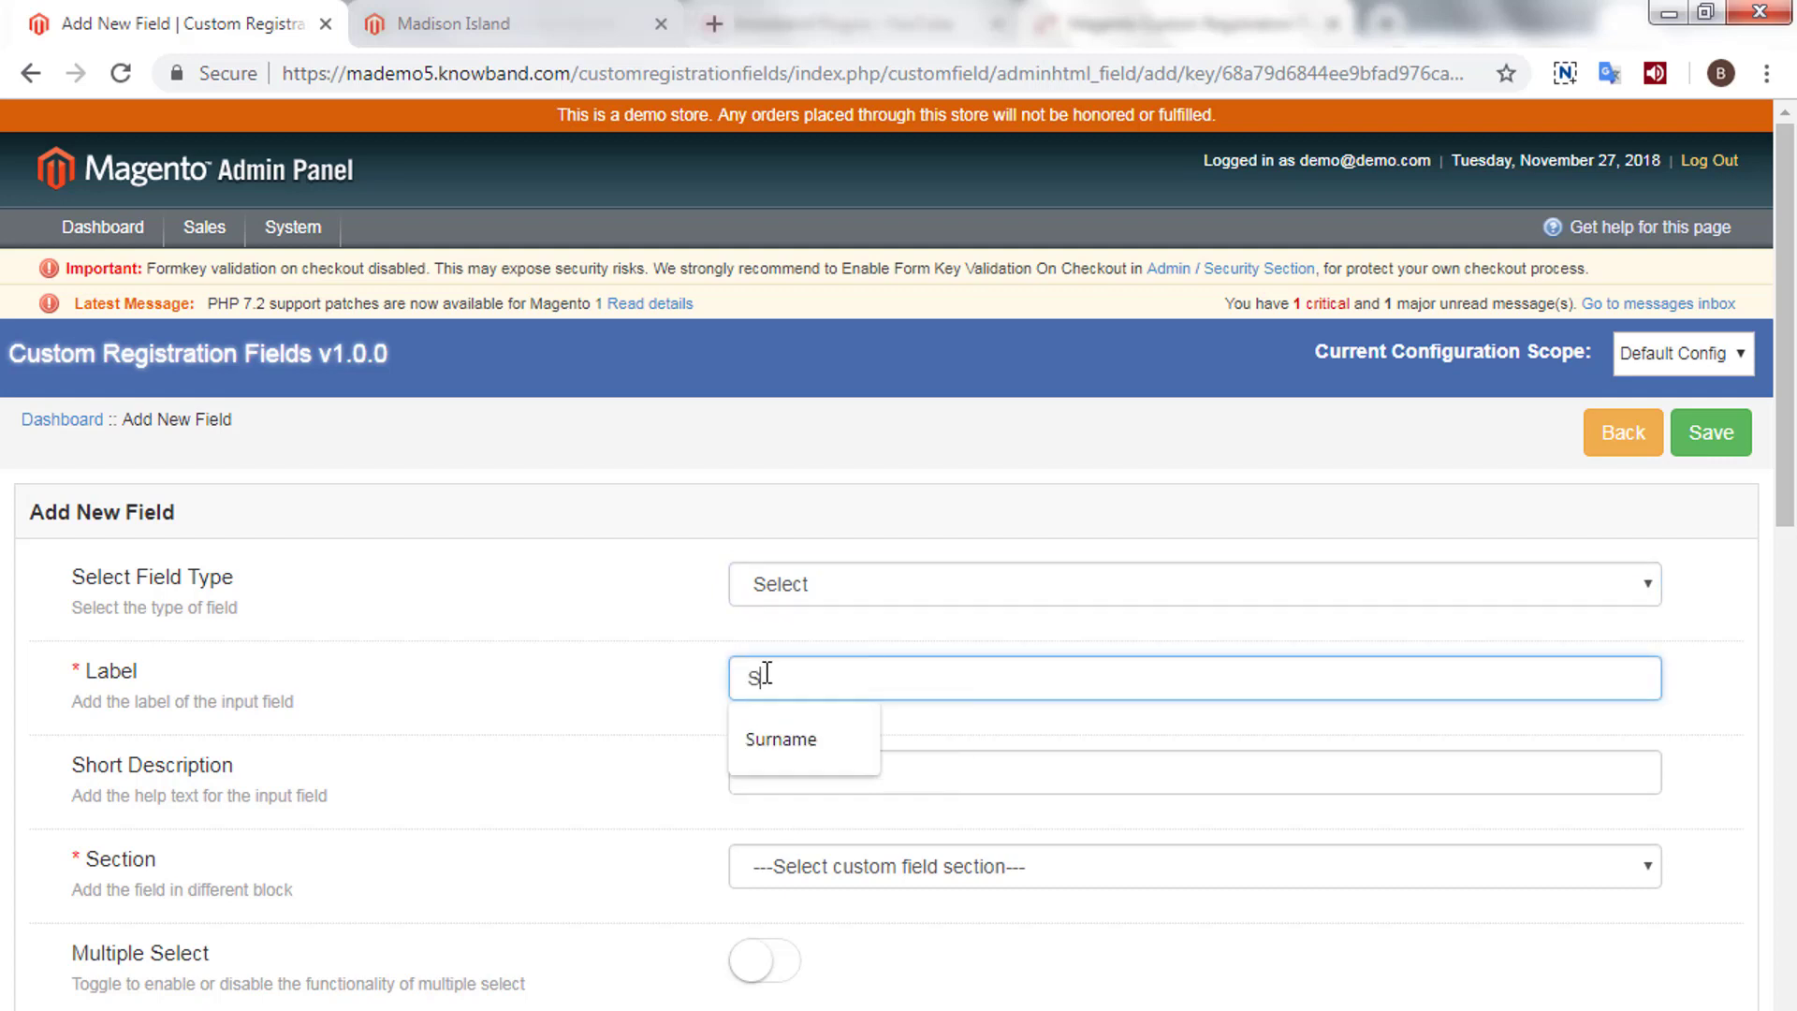
{"action": "type", "text": "alary"}
{"action": "key", "text": "Tab"}
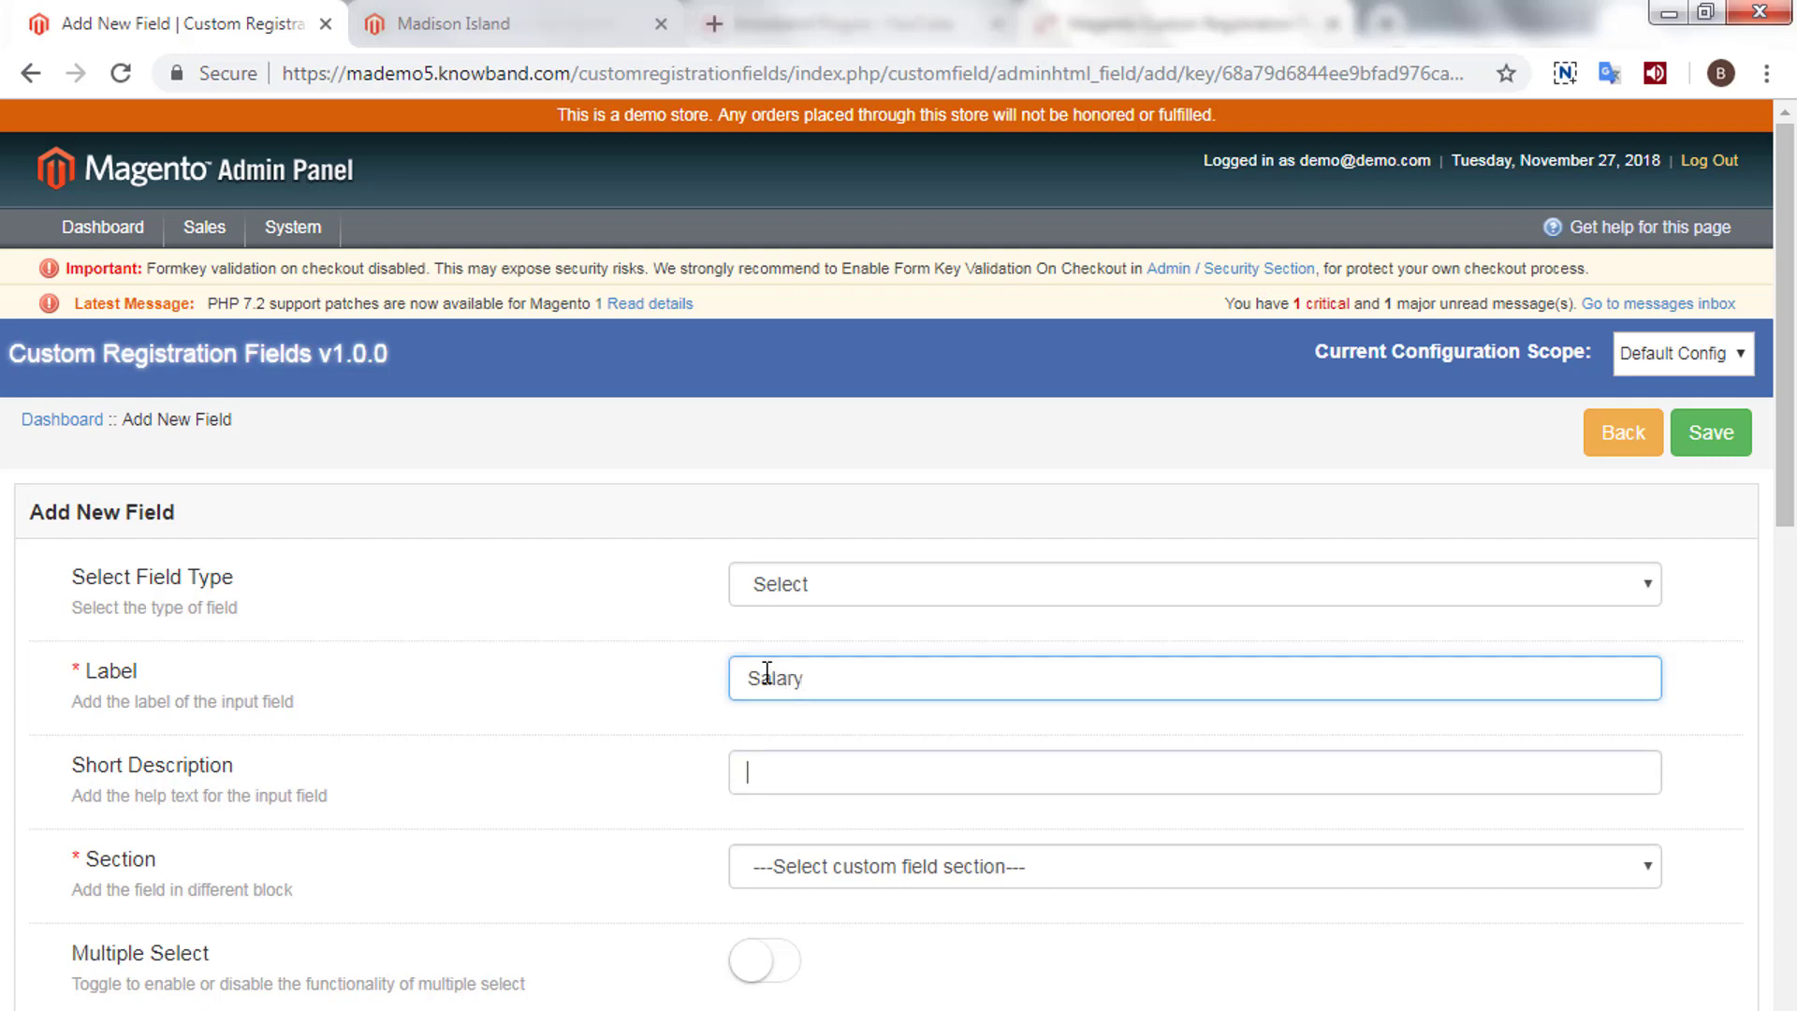
{"action": "type", "text": "Select your salary"}
- Put Salary in Test Section and enable multiple selection
{"action": "scroll", "coordinate": [805, 679], "scroll_direction": "down", "scroll_amount": 2}
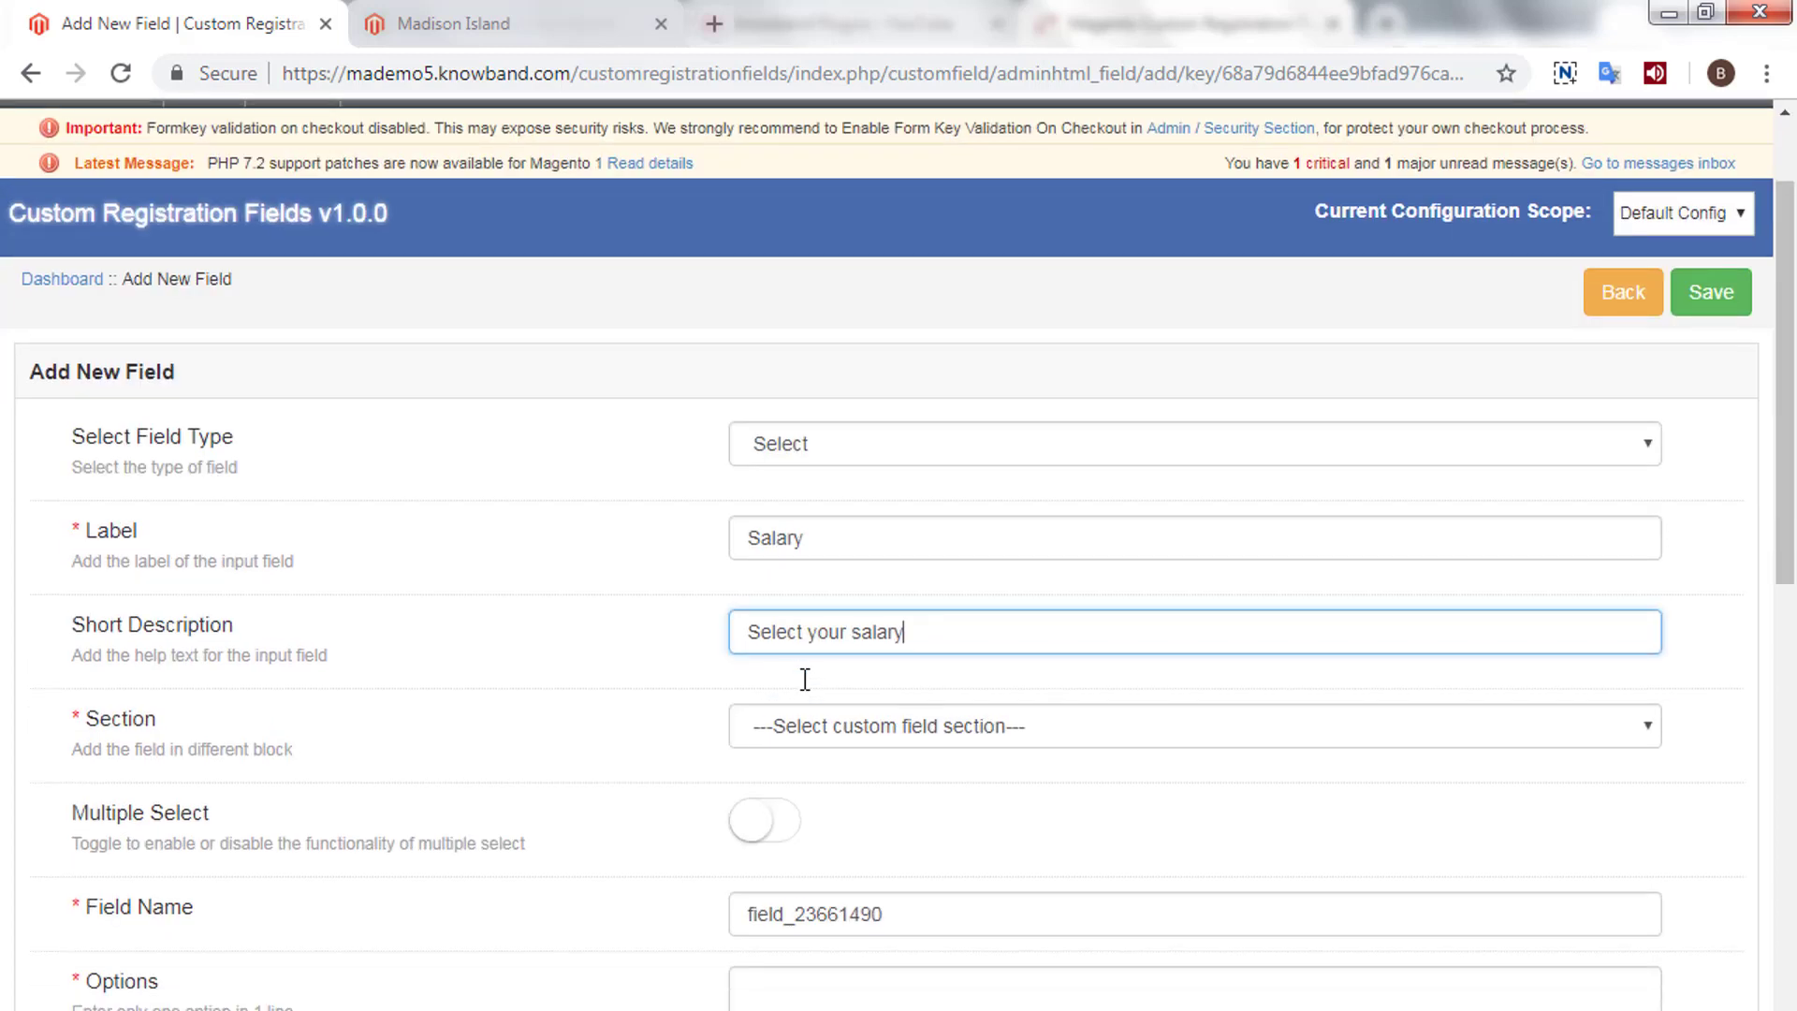
{"action": "left_click", "coordinate": [803, 737]}
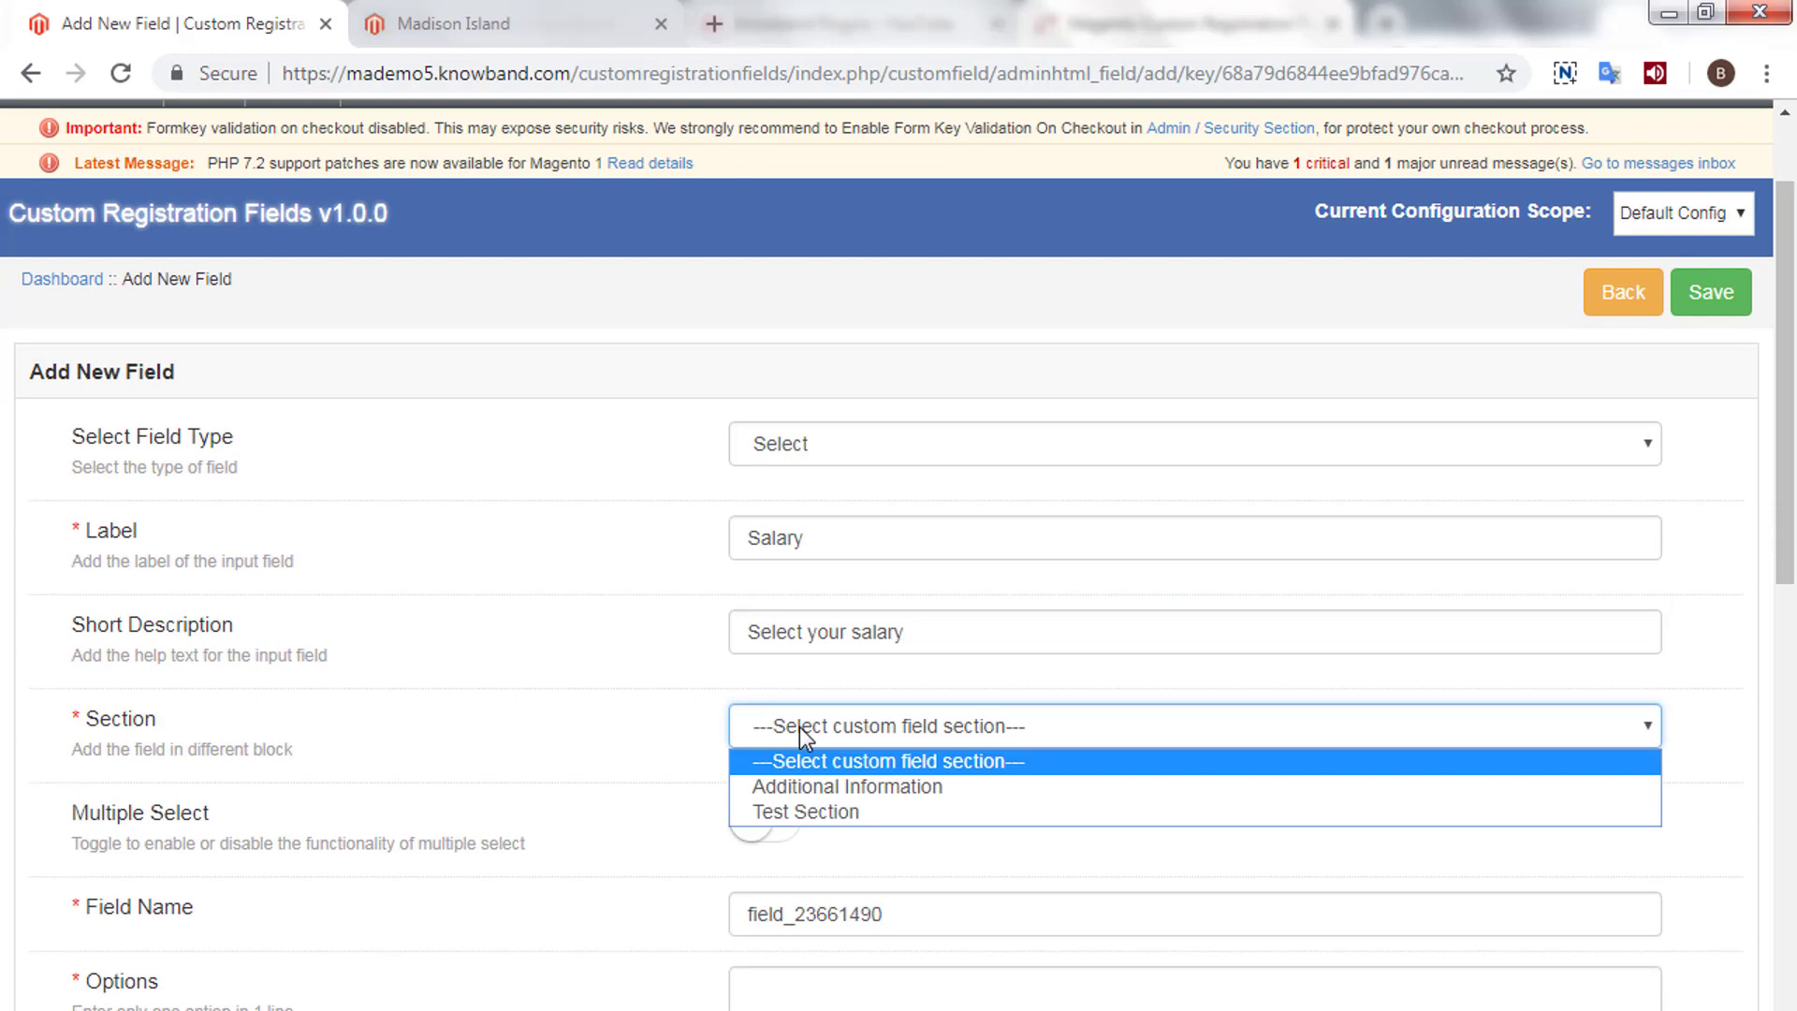
{"action": "left_click", "coordinate": [788, 813]}
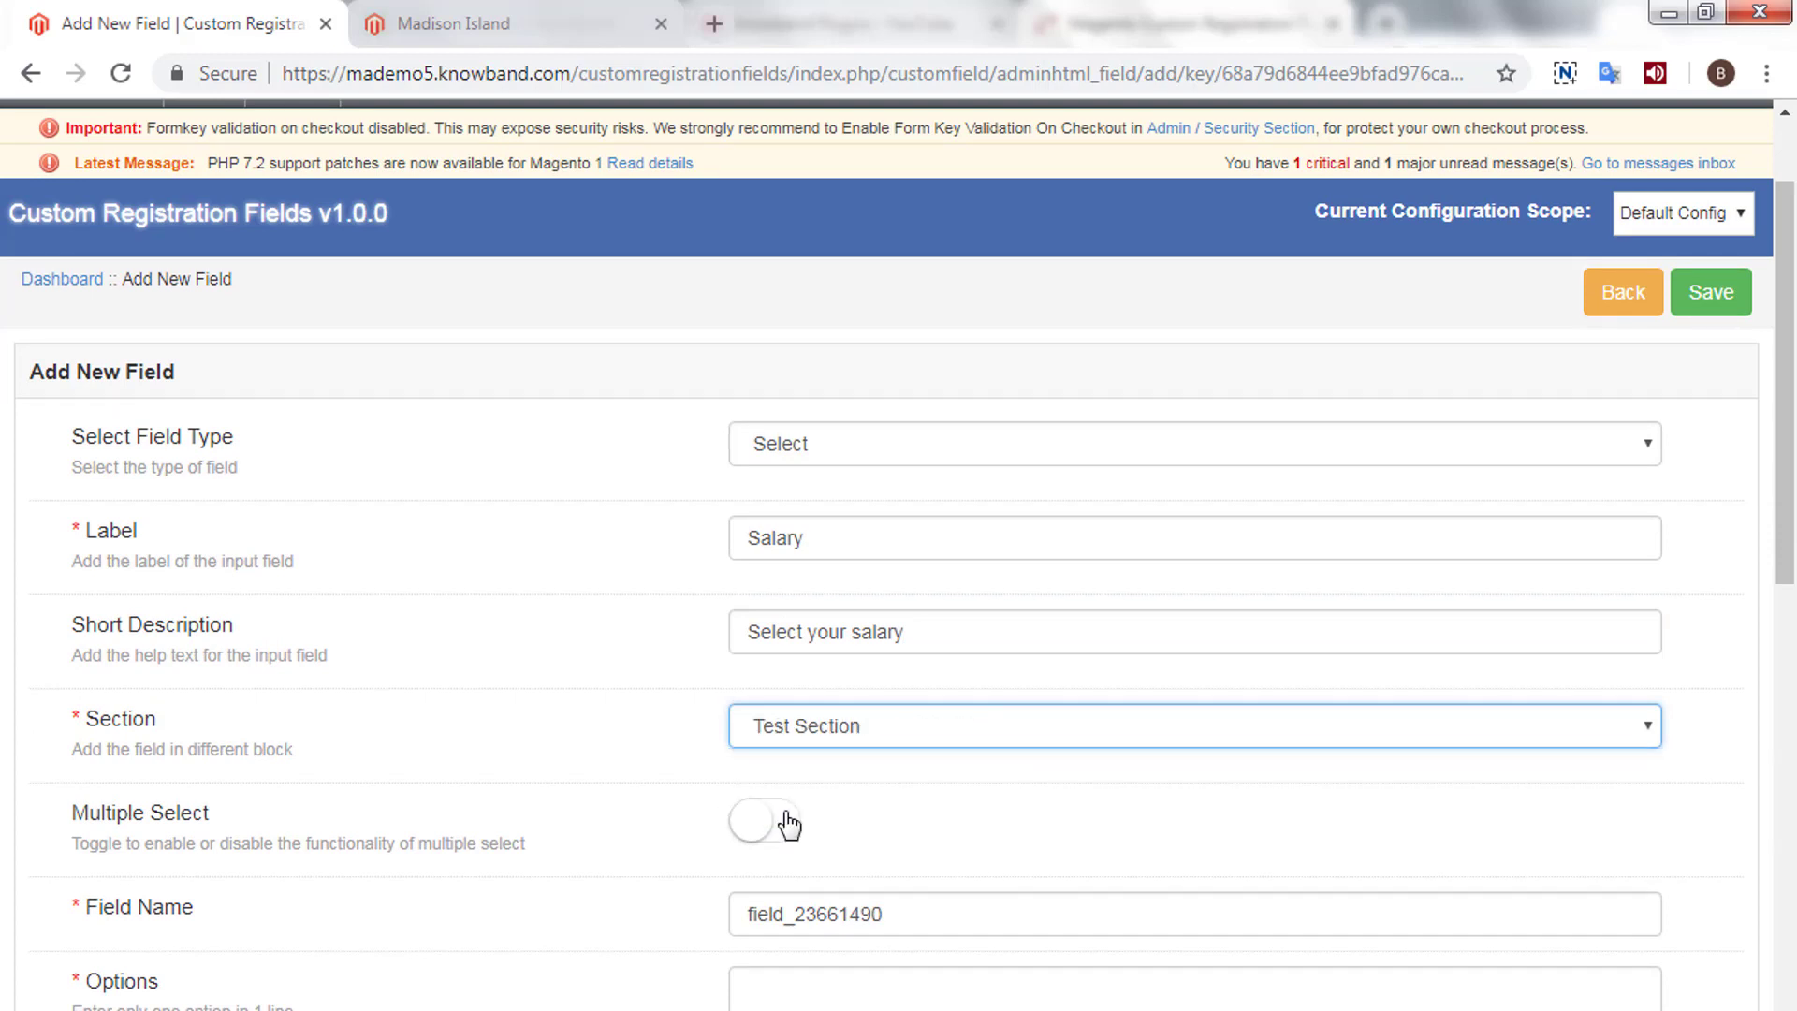
{"action": "left_click", "coordinate": [789, 823]}
{"action": "scroll", "coordinate": [789, 824], "scroll_direction": "down", "scroll_amount": 3}
{"action": "left_click", "coordinate": [767, 729]}
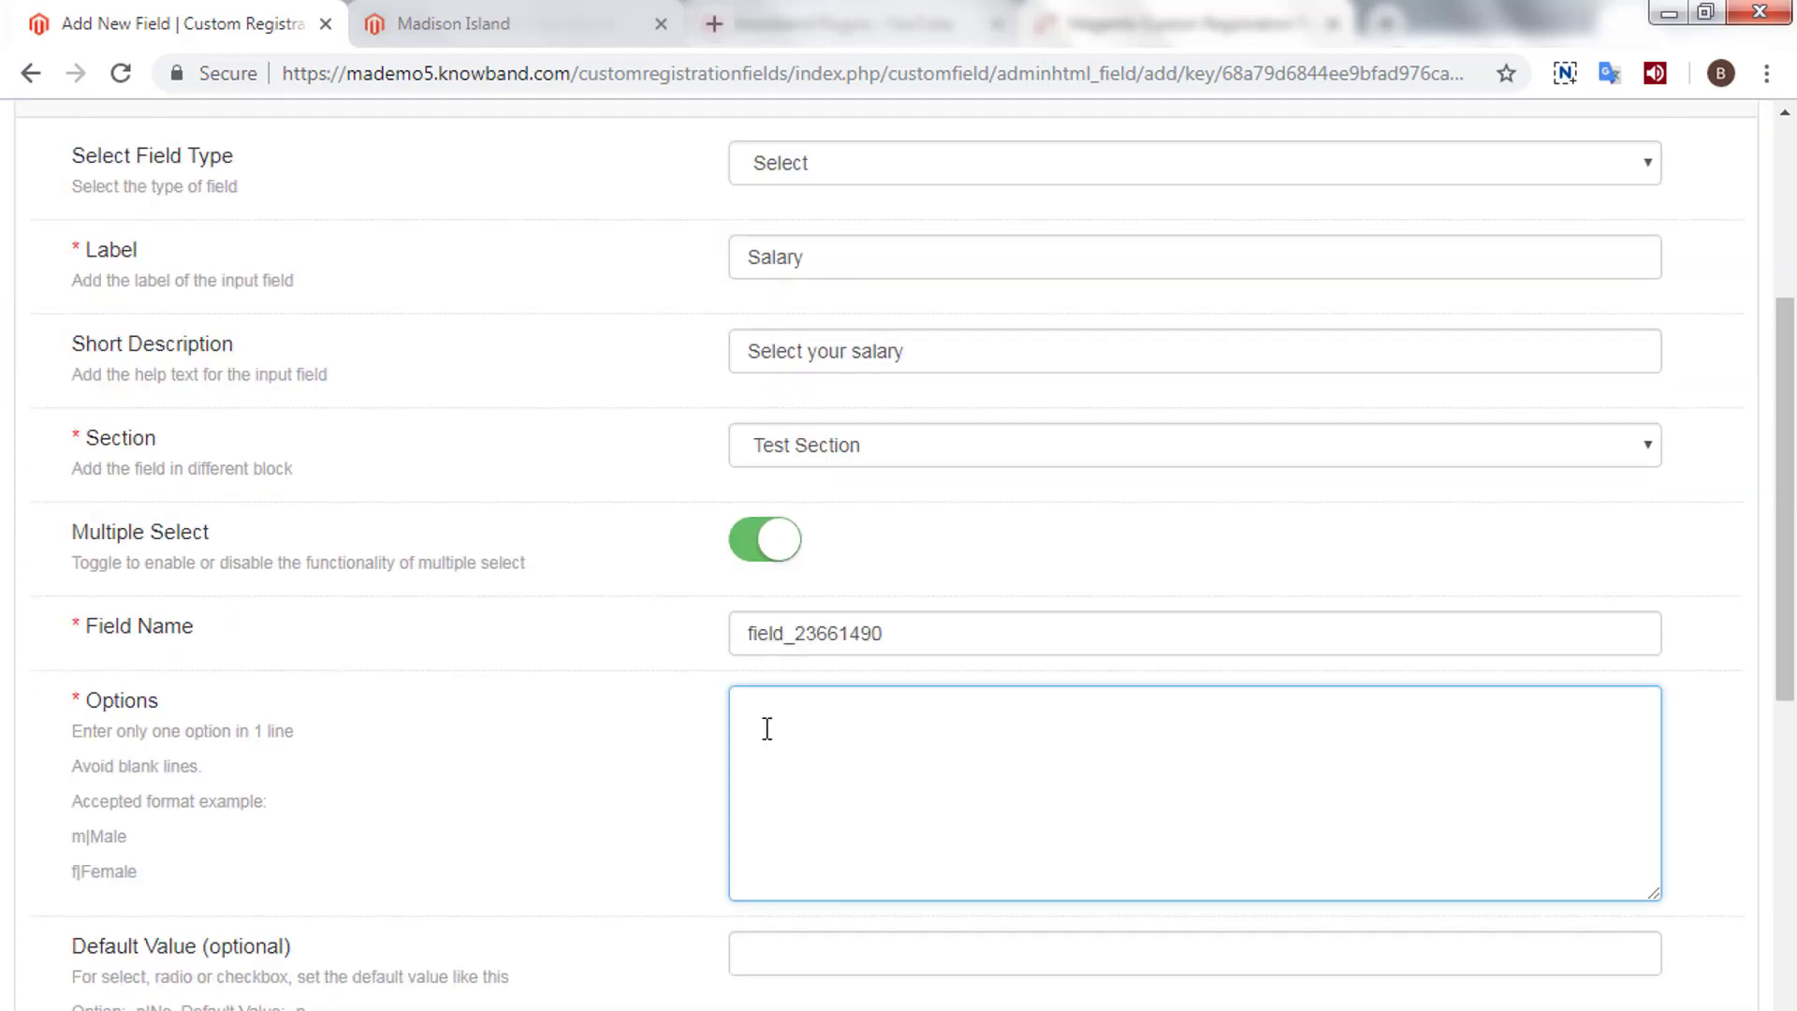
- Enter the first two Salary options: '1,00,000>' and '1,00,000 to 5,00,000'
{"action": "type", "text": "1|1,00,000"}
{"action": "type", "text": ">"}
{"action": "key", "text": "ctrl+shift+Left"}
{"action": "key", "text": "ctrl+c"}
{"action": "key", "text": "Down"}
{"action": "key", "text": "ctrl+v"}
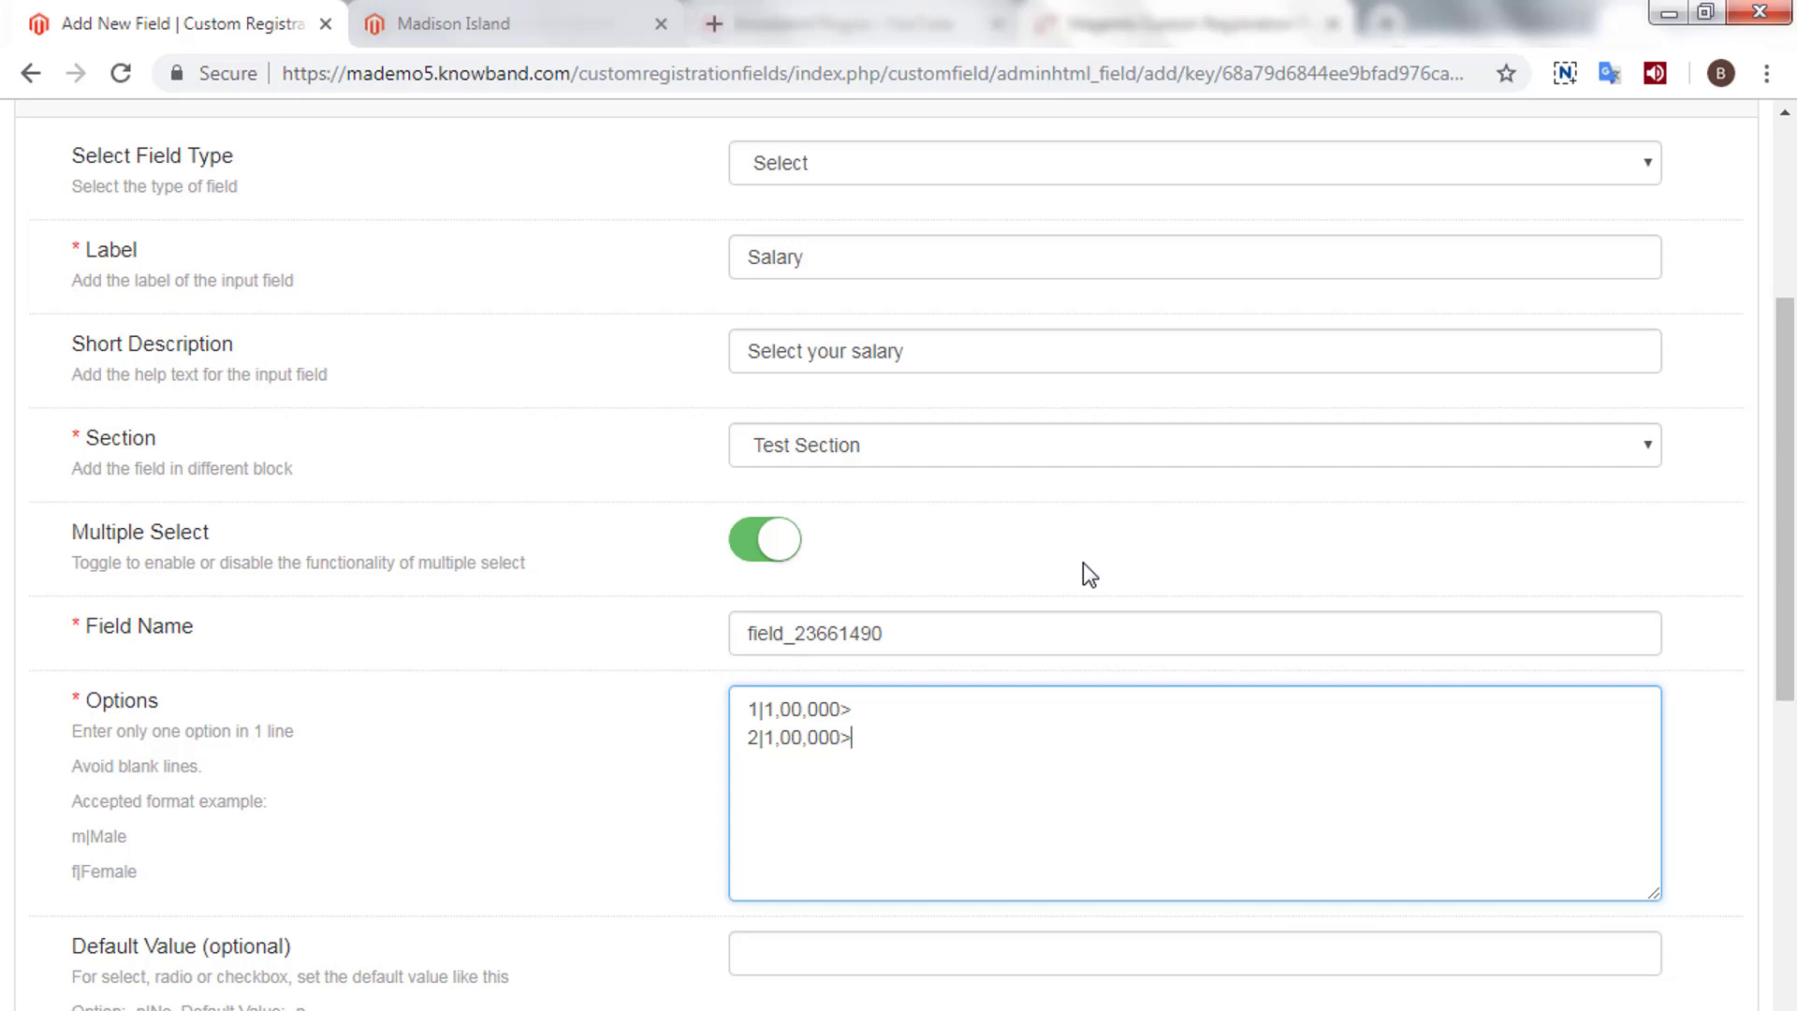
{"action": "type", "text": "="}
{"action": "key", "text": "BackSpace"}
{"action": "key", "text": "BackSpace"}
{"action": "type", "text": "to 500000"}
{"action": "key", "text": "Left"}
{"action": "key", "text": "Left"}
{"action": "type", "text": ",00,"}
- Add the third Salary option '5,00,000 to 10,00,000' by copying and editing line two
{"action": "key", "text": "End"}
{"action": "key", "text": "shift+Home"}
{"action": "key", "text": "End"}
{"action": "key", "text": "ctrl+v"}
{"action": "key", "text": "Home"}
{"action": "key", "text": "Delete"}
{"action": "type", "text": "3"}
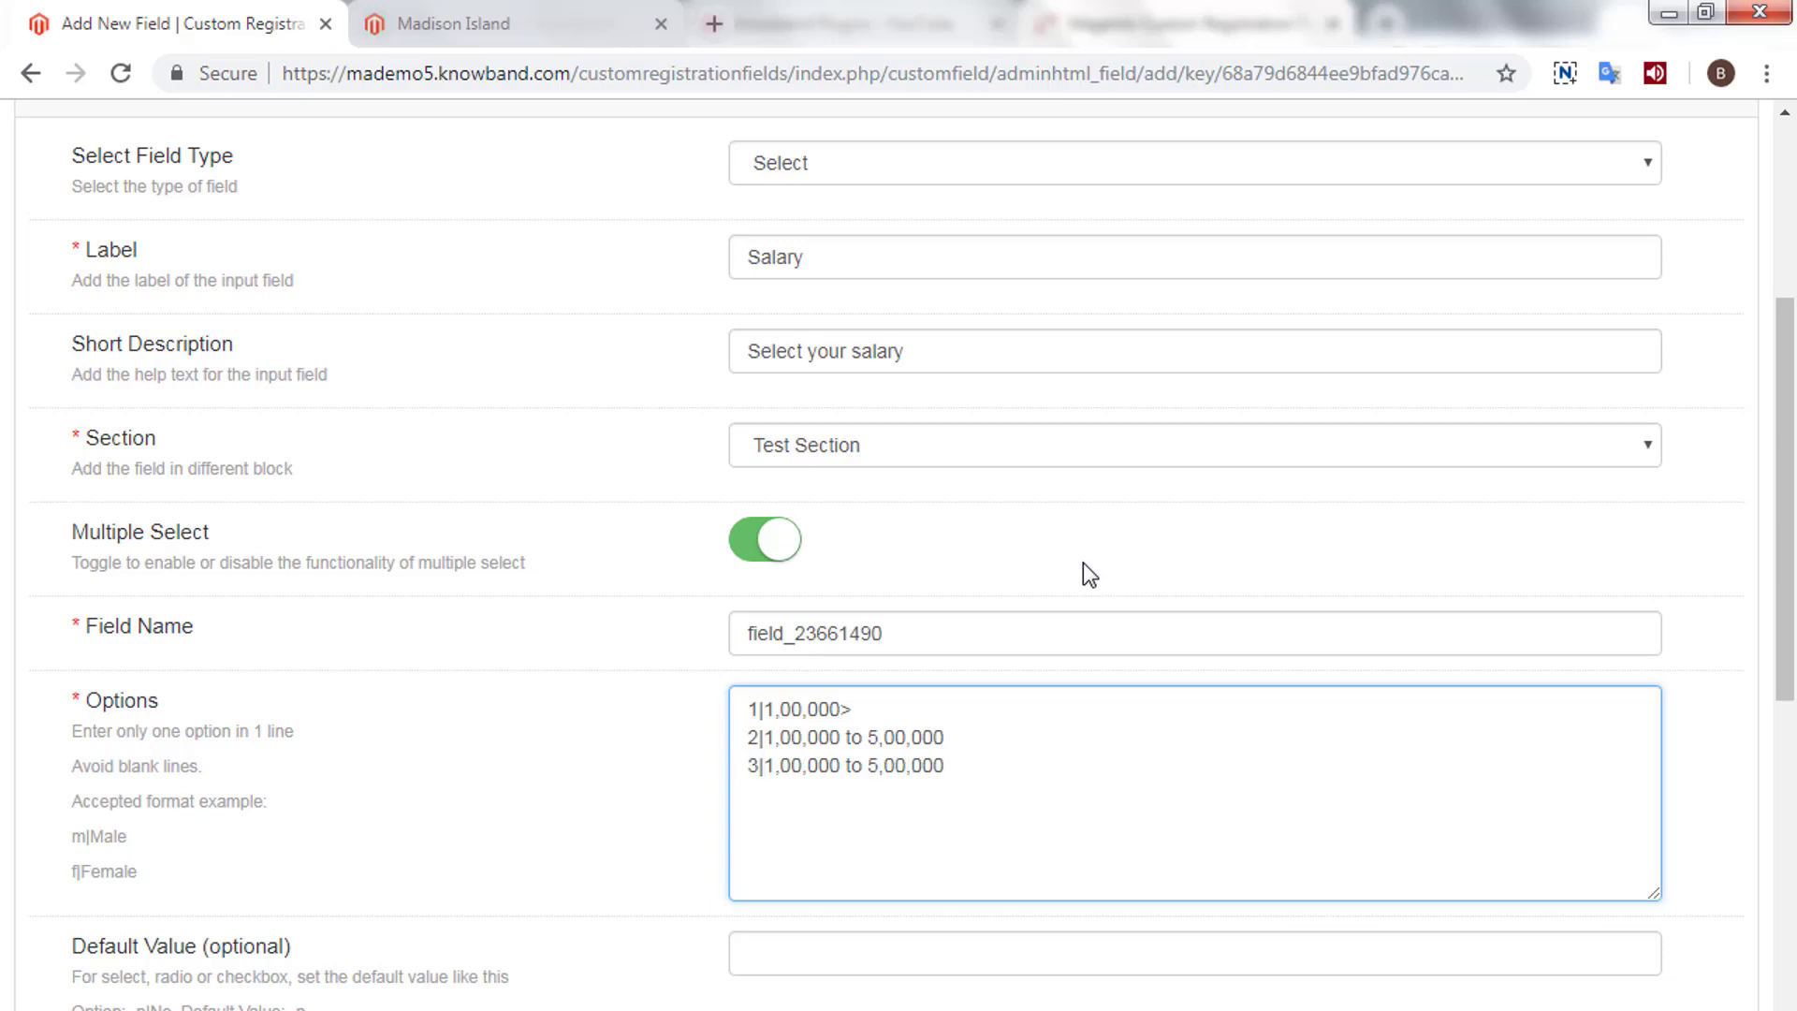
{"action": "key", "text": "Right"}
{"action": "key", "text": "Delete"}
{"action": "type", "text": "5"}
{"action": "key", "text": "Right"}
{"action": "key", "text": "Delete"}
{"action": "type", "text": "10"}
{"action": "scroll", "coordinate": [1030, 646], "scroll_direction": "down", "scroll_amount": 6}
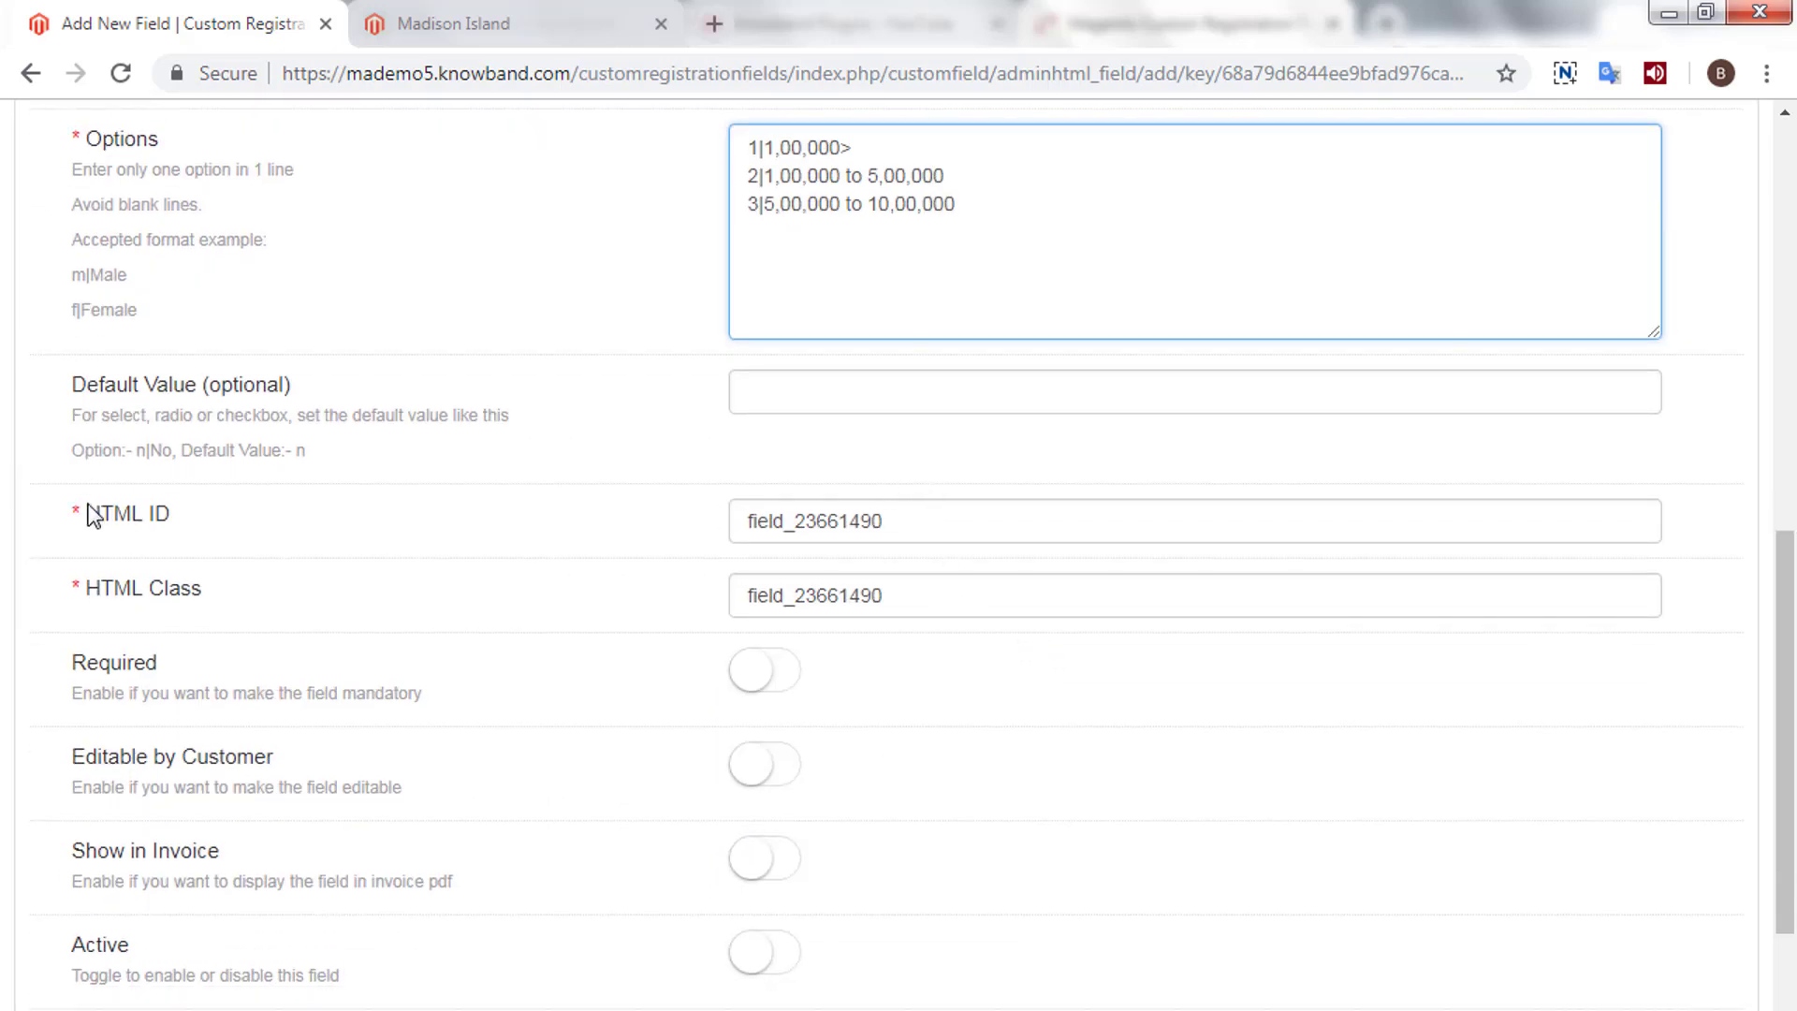
- Make Salary required, customer-editable, invoice-shown, and active, save it, then switch to the Madison Island storefront
{"action": "left_click_drag", "start_coordinate": [88, 513], "coordinate": [396, 518]}
{"action": "left_click", "coordinate": [927, 519]}
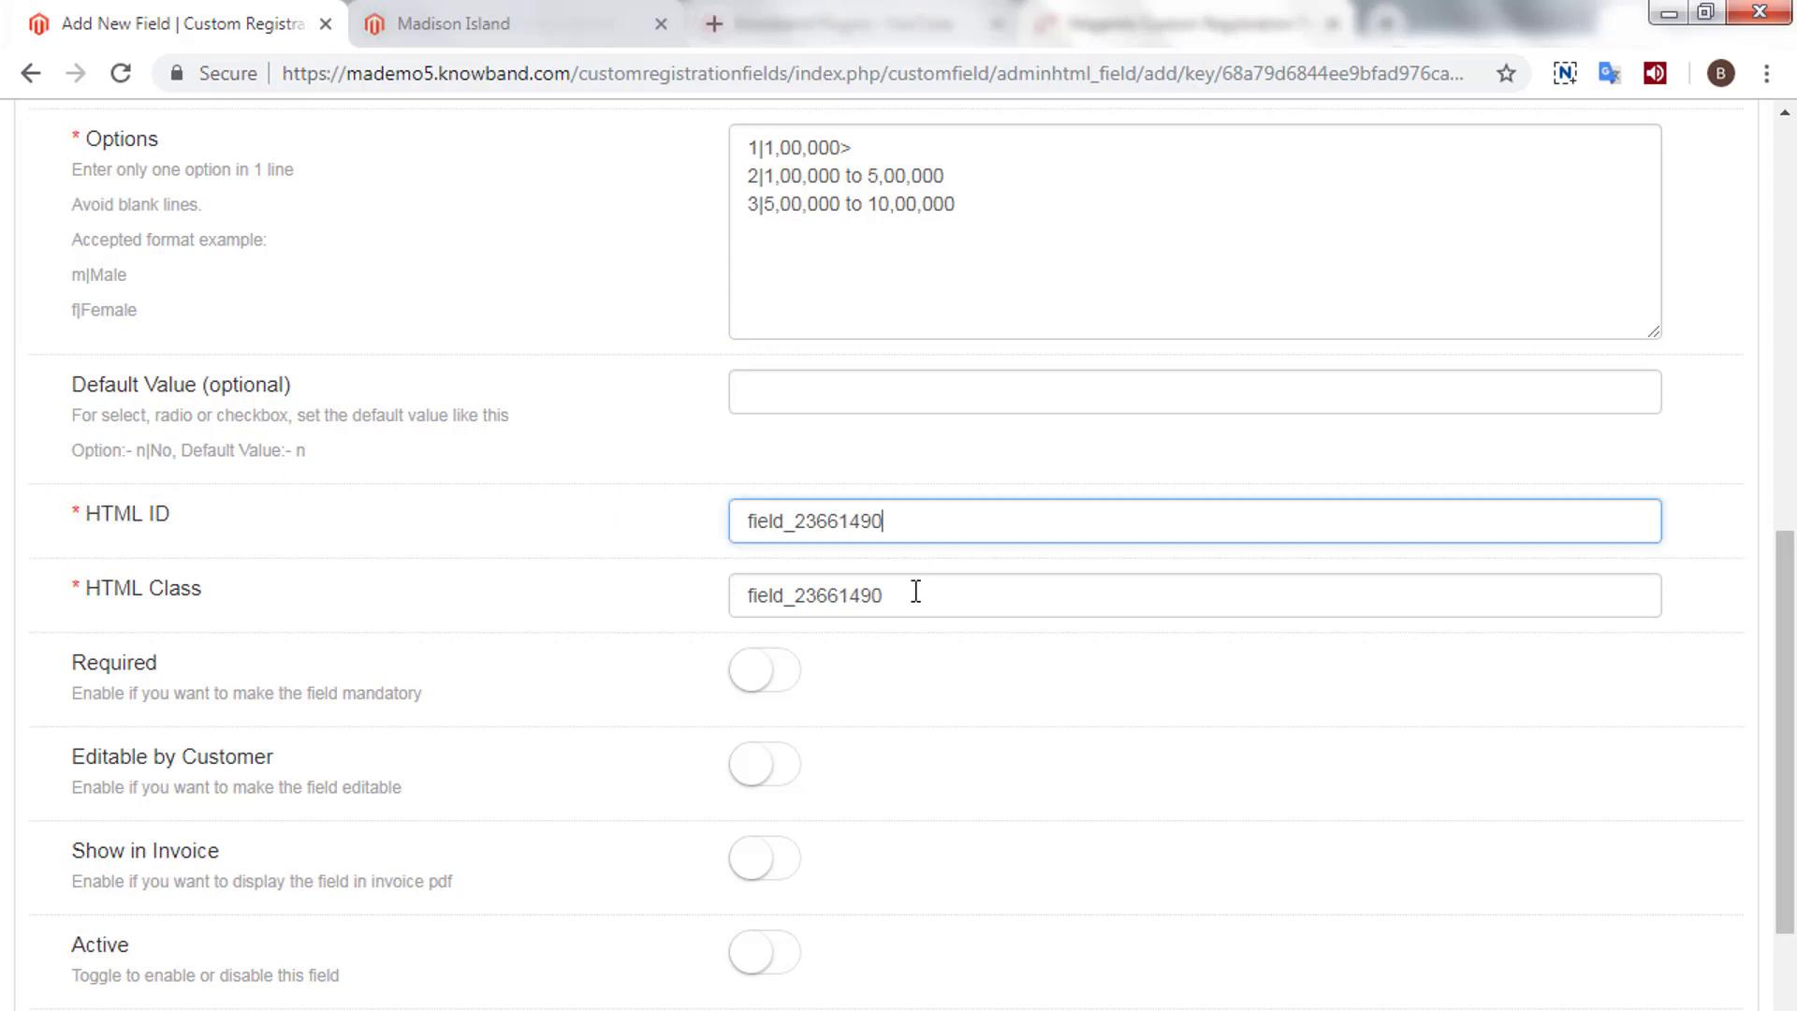
{"action": "left_click", "coordinate": [915, 592]}
{"action": "left_click", "coordinate": [784, 672]}
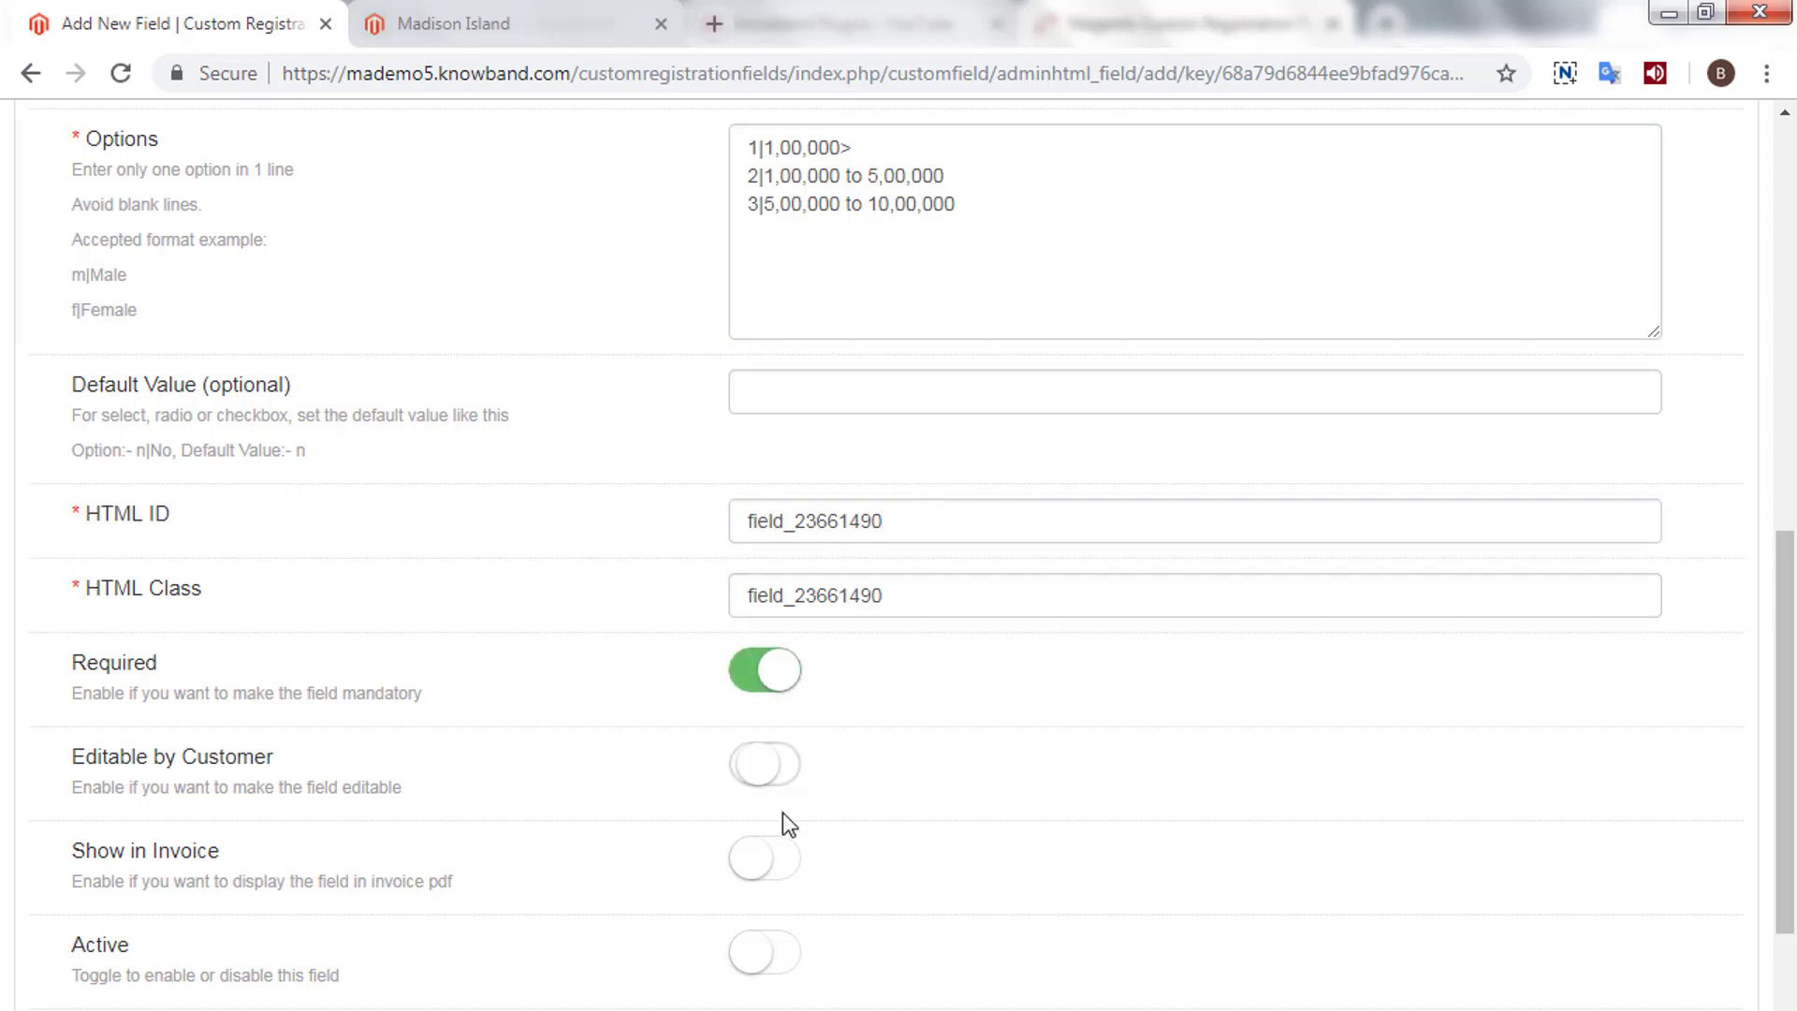
{"action": "left_click", "coordinate": [775, 859]}
{"action": "scroll", "coordinate": [774, 866], "scroll_direction": "down", "scroll_amount": 3}
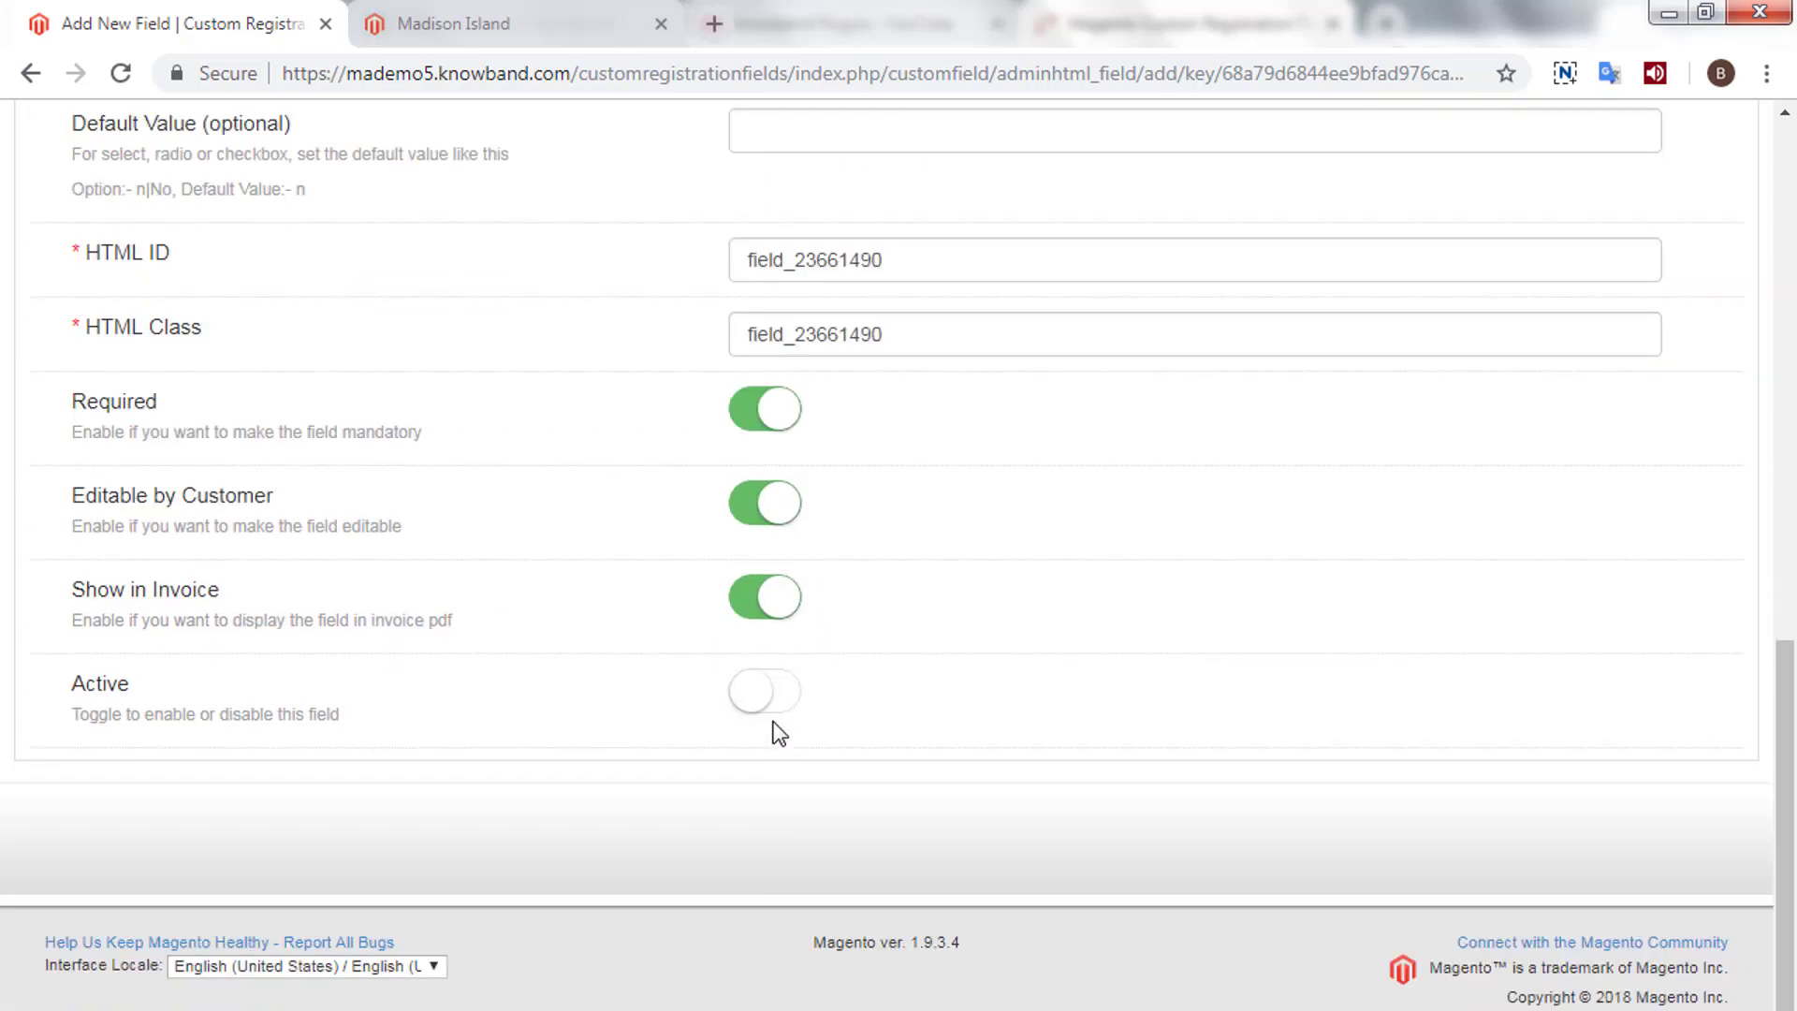
{"action": "left_click", "coordinate": [866, 716]}
{"action": "scroll", "coordinate": [951, 726], "scroll_direction": "up", "scroll_amount": 12}
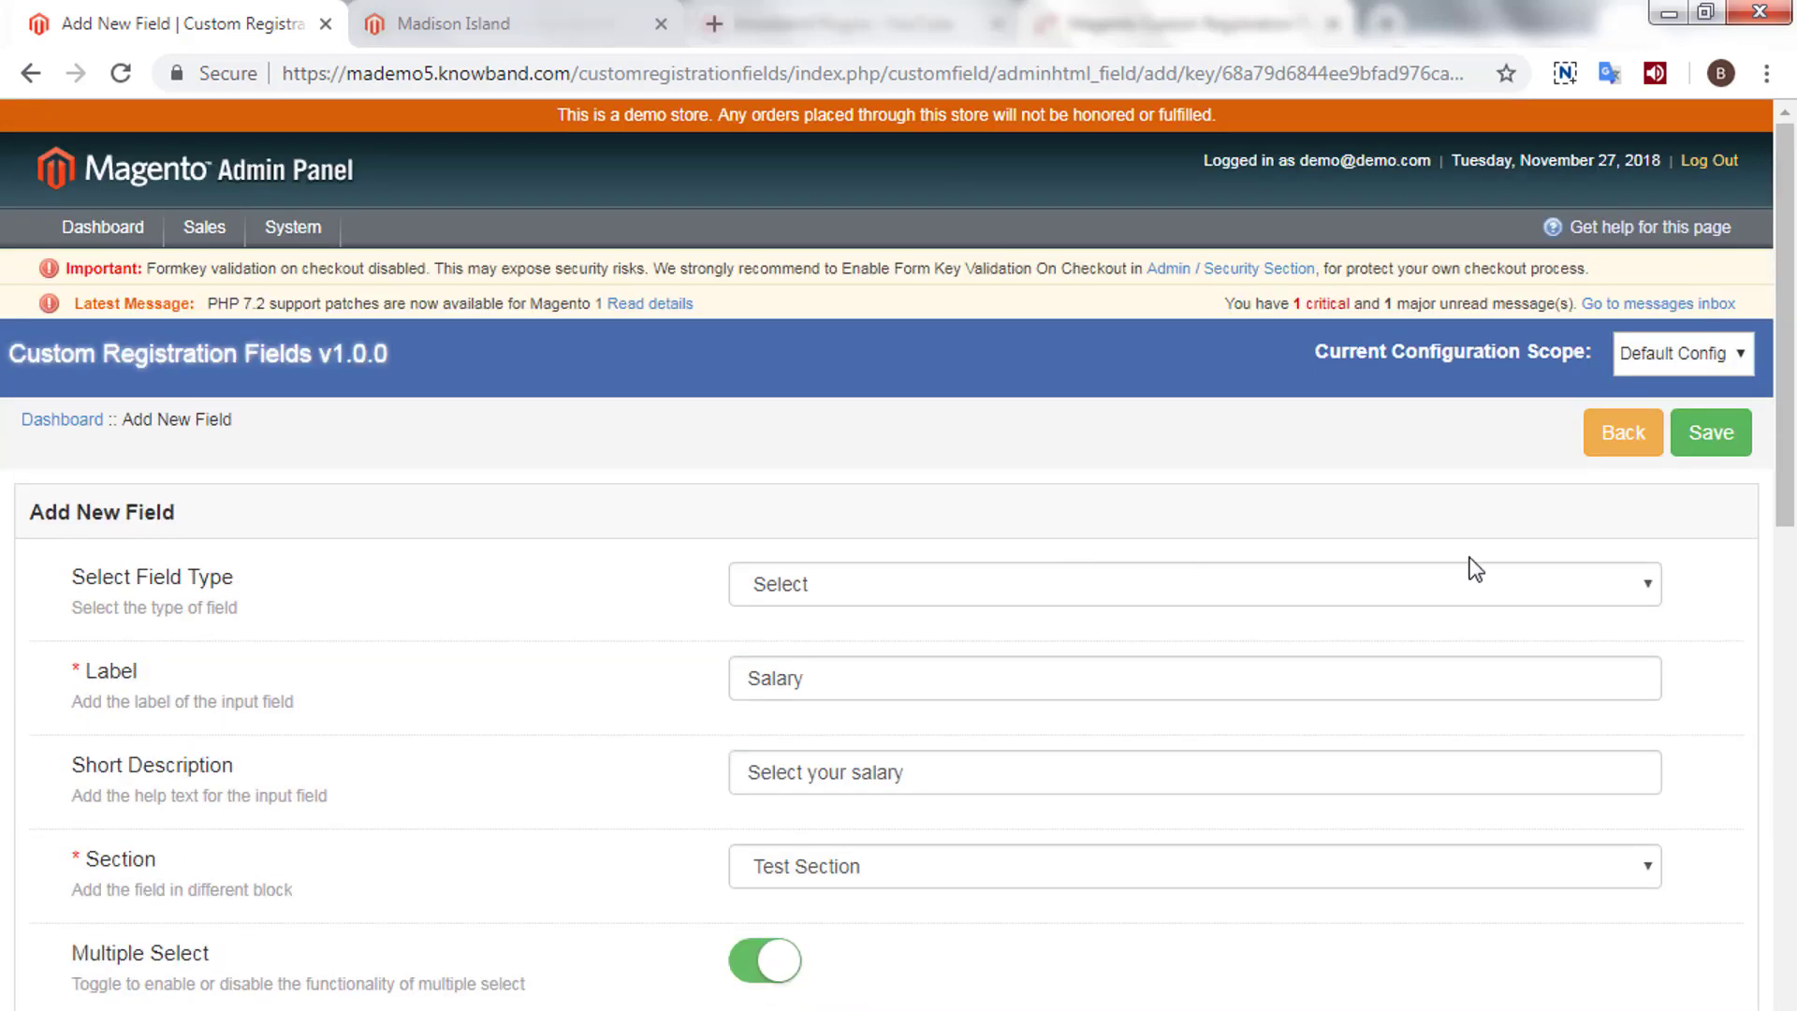
{"action": "left_click", "coordinate": [1711, 435]}
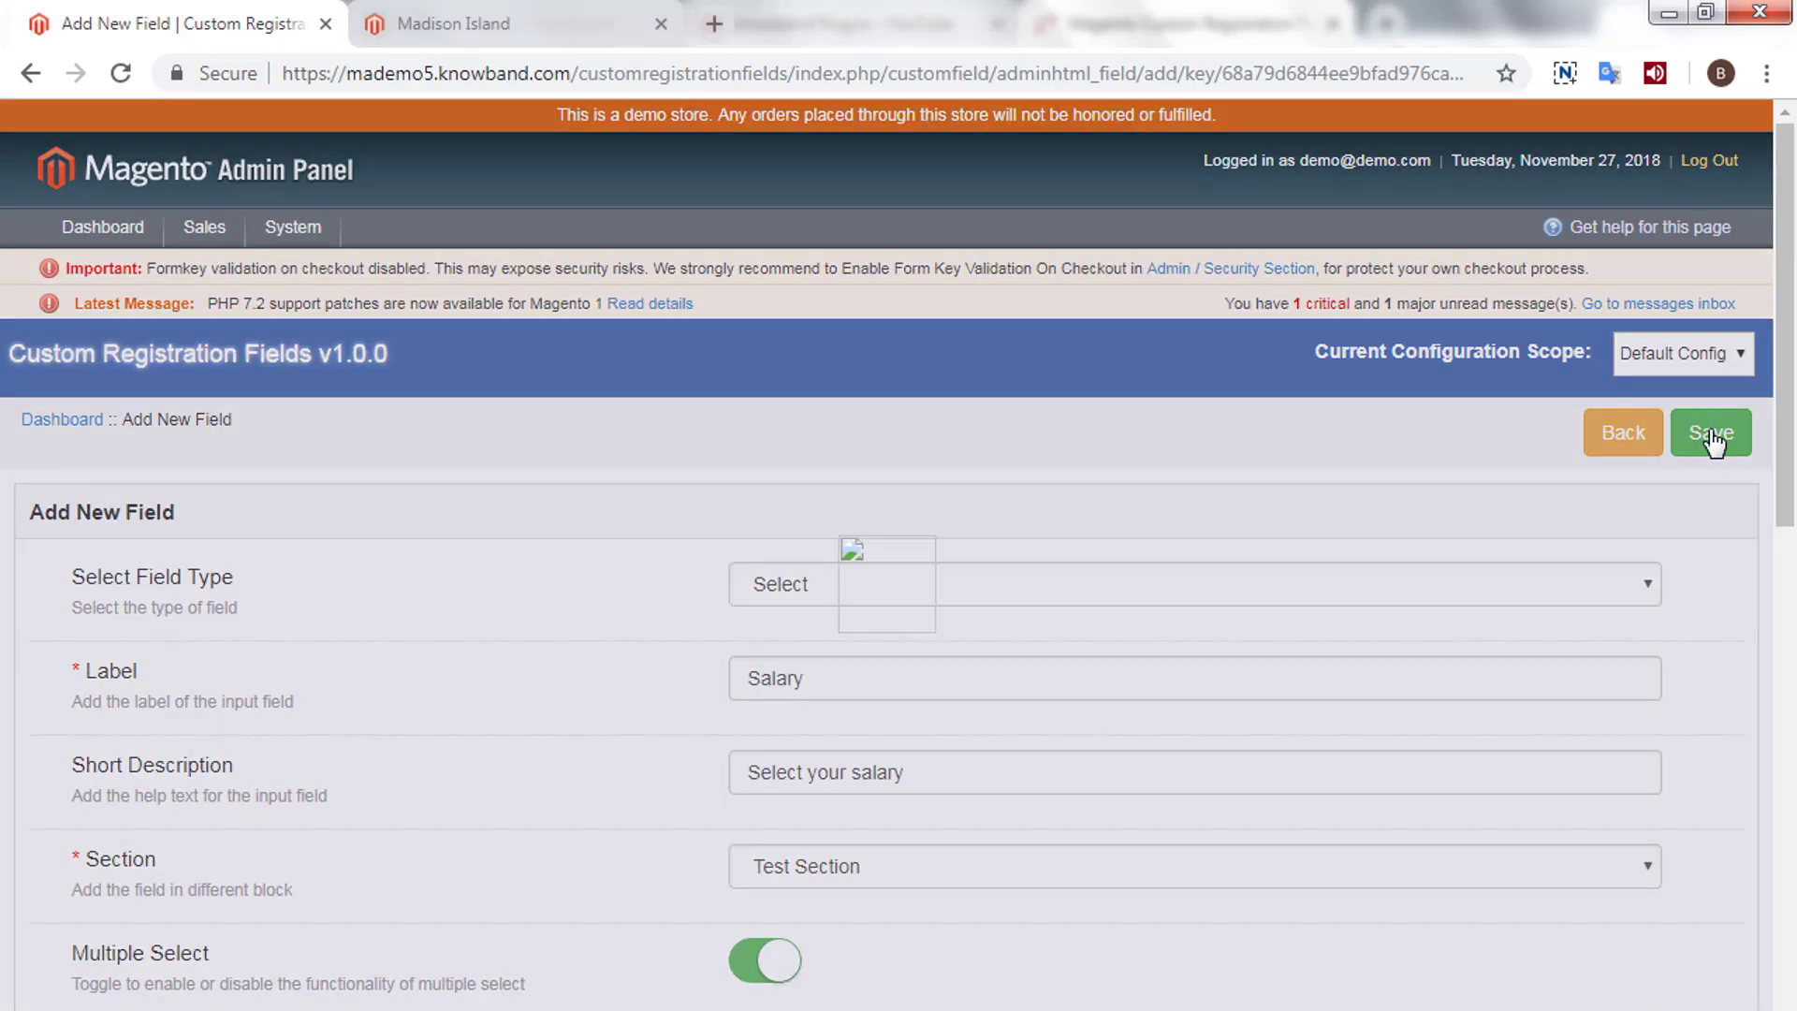
{"action": "left_click", "coordinate": [1711, 433]}
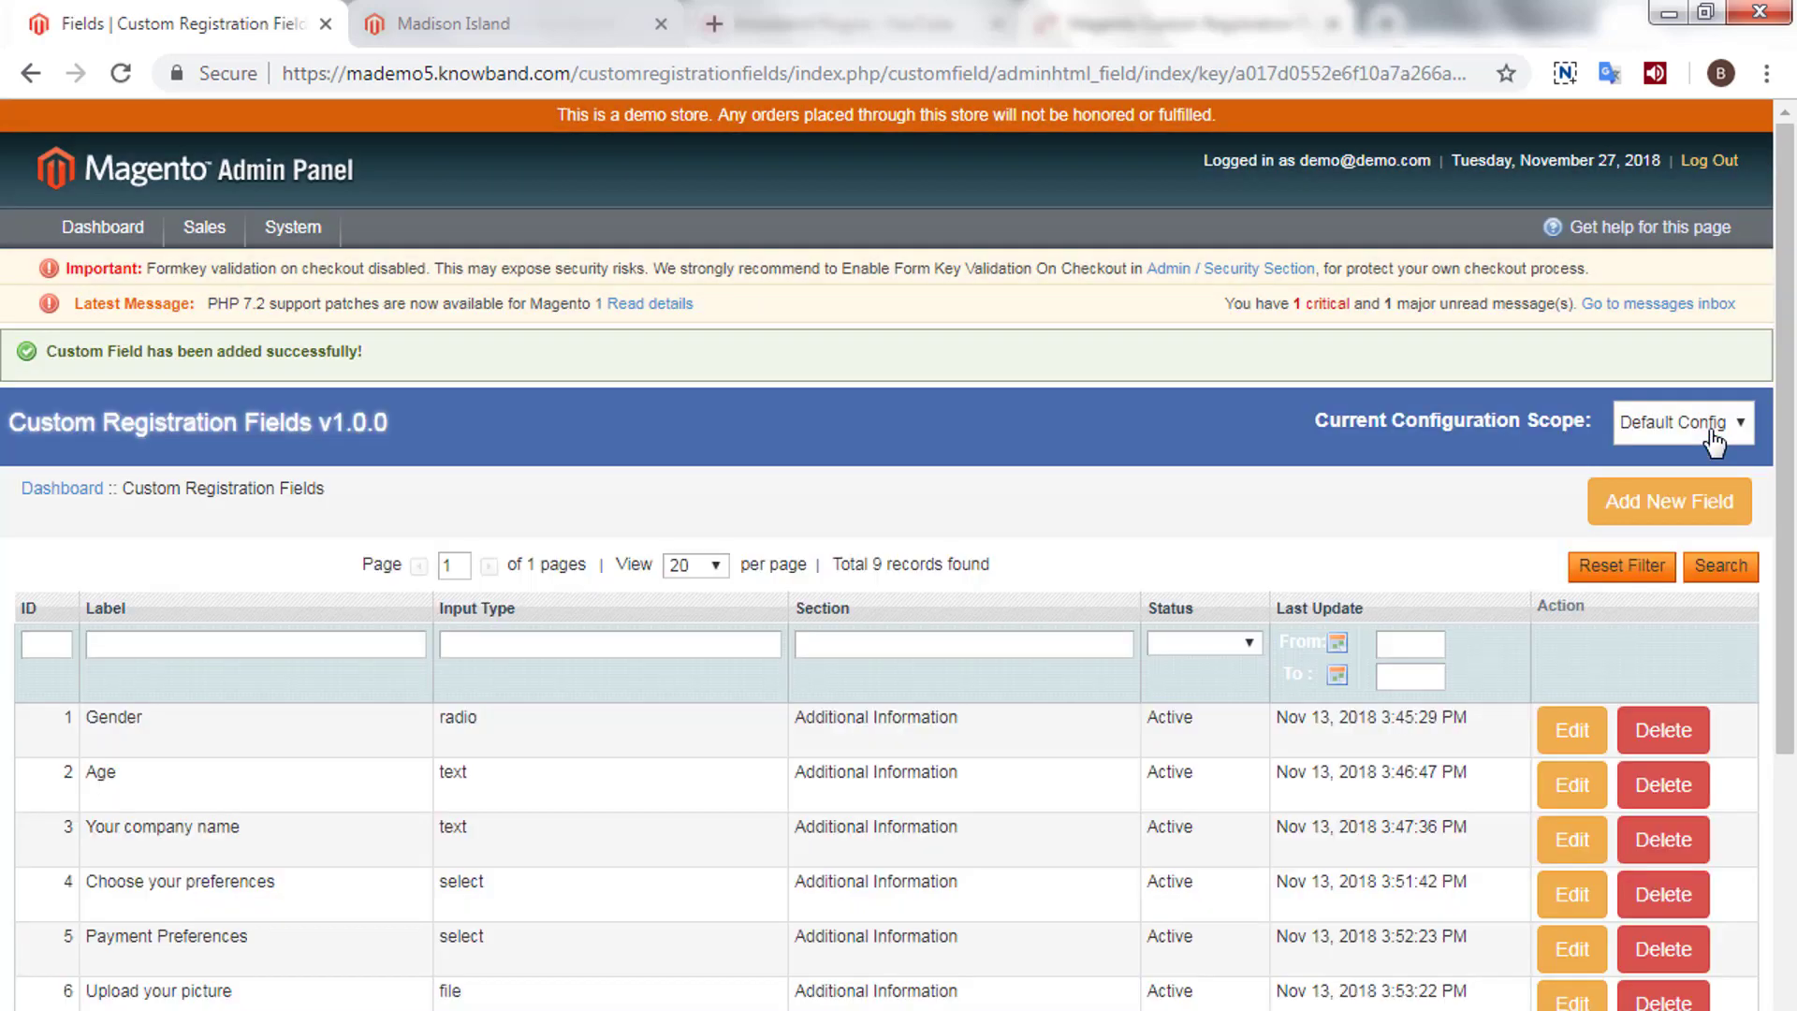
{"action": "left_click", "coordinate": [452, 23]}
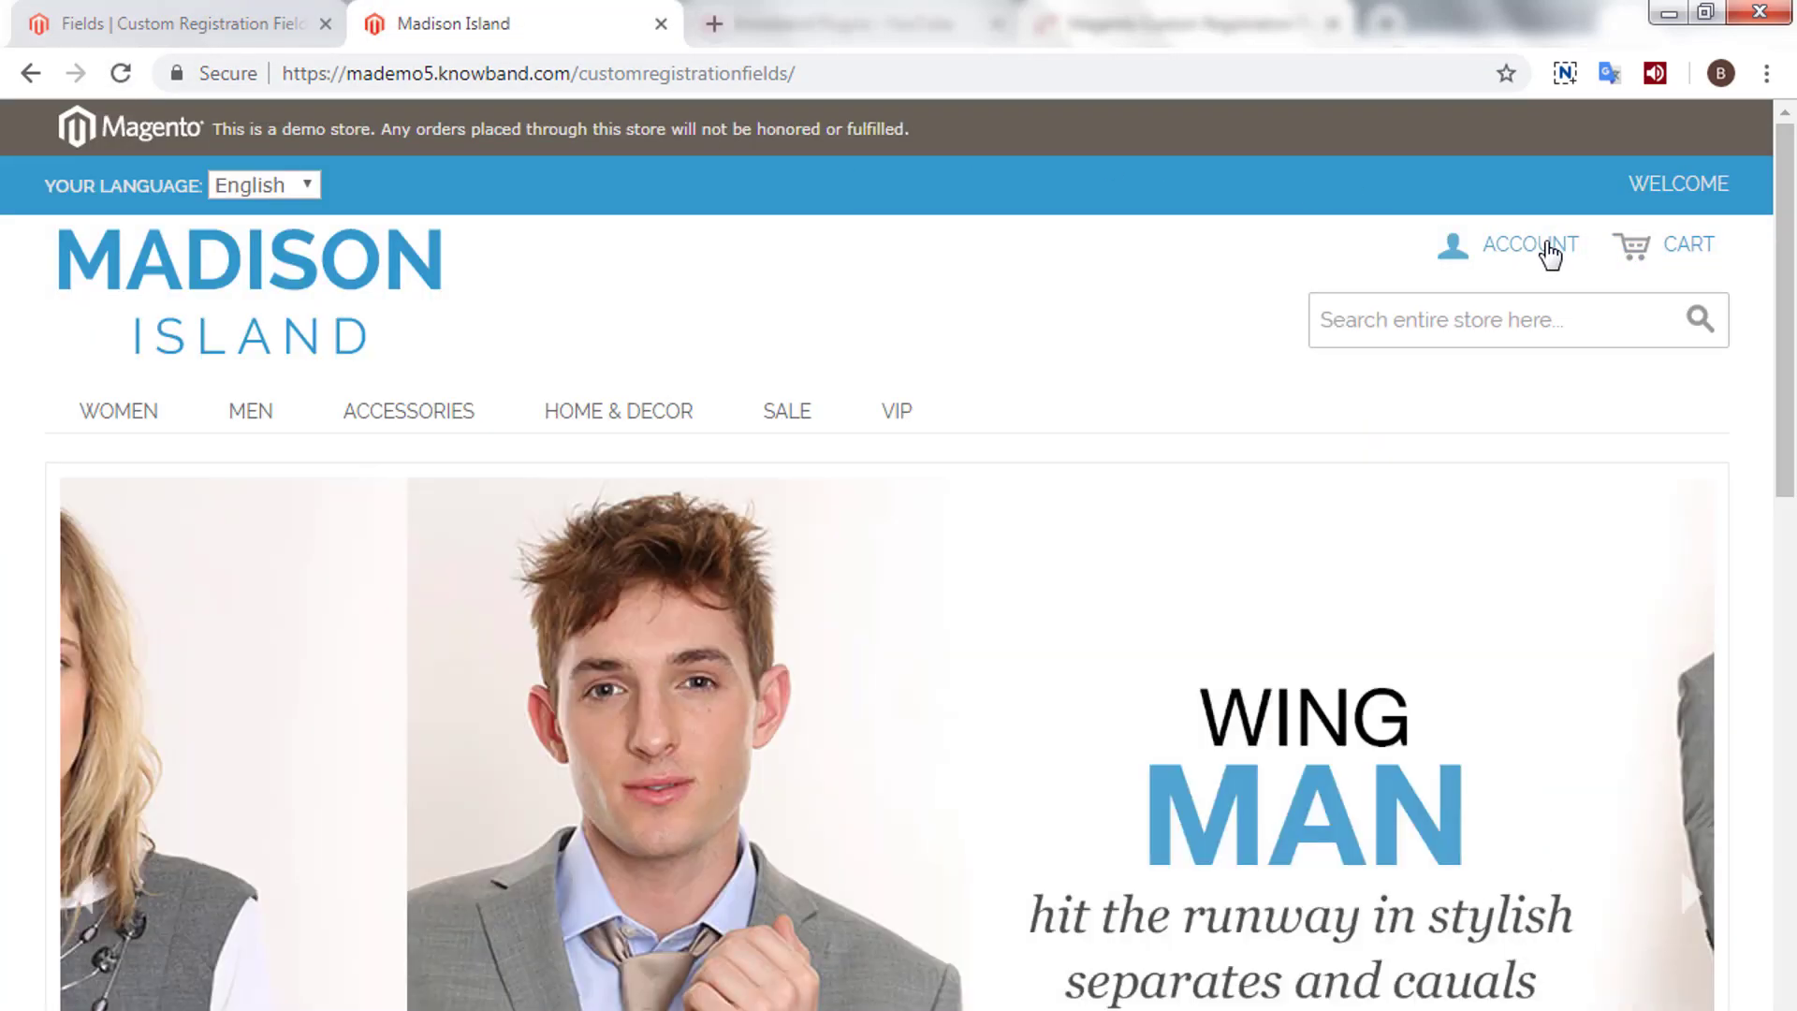
- Go to ACCOUNT > Register and scroll to TEST SECTION with the Surname and Salary fields
{"action": "left_click", "coordinate": [1549, 251]}
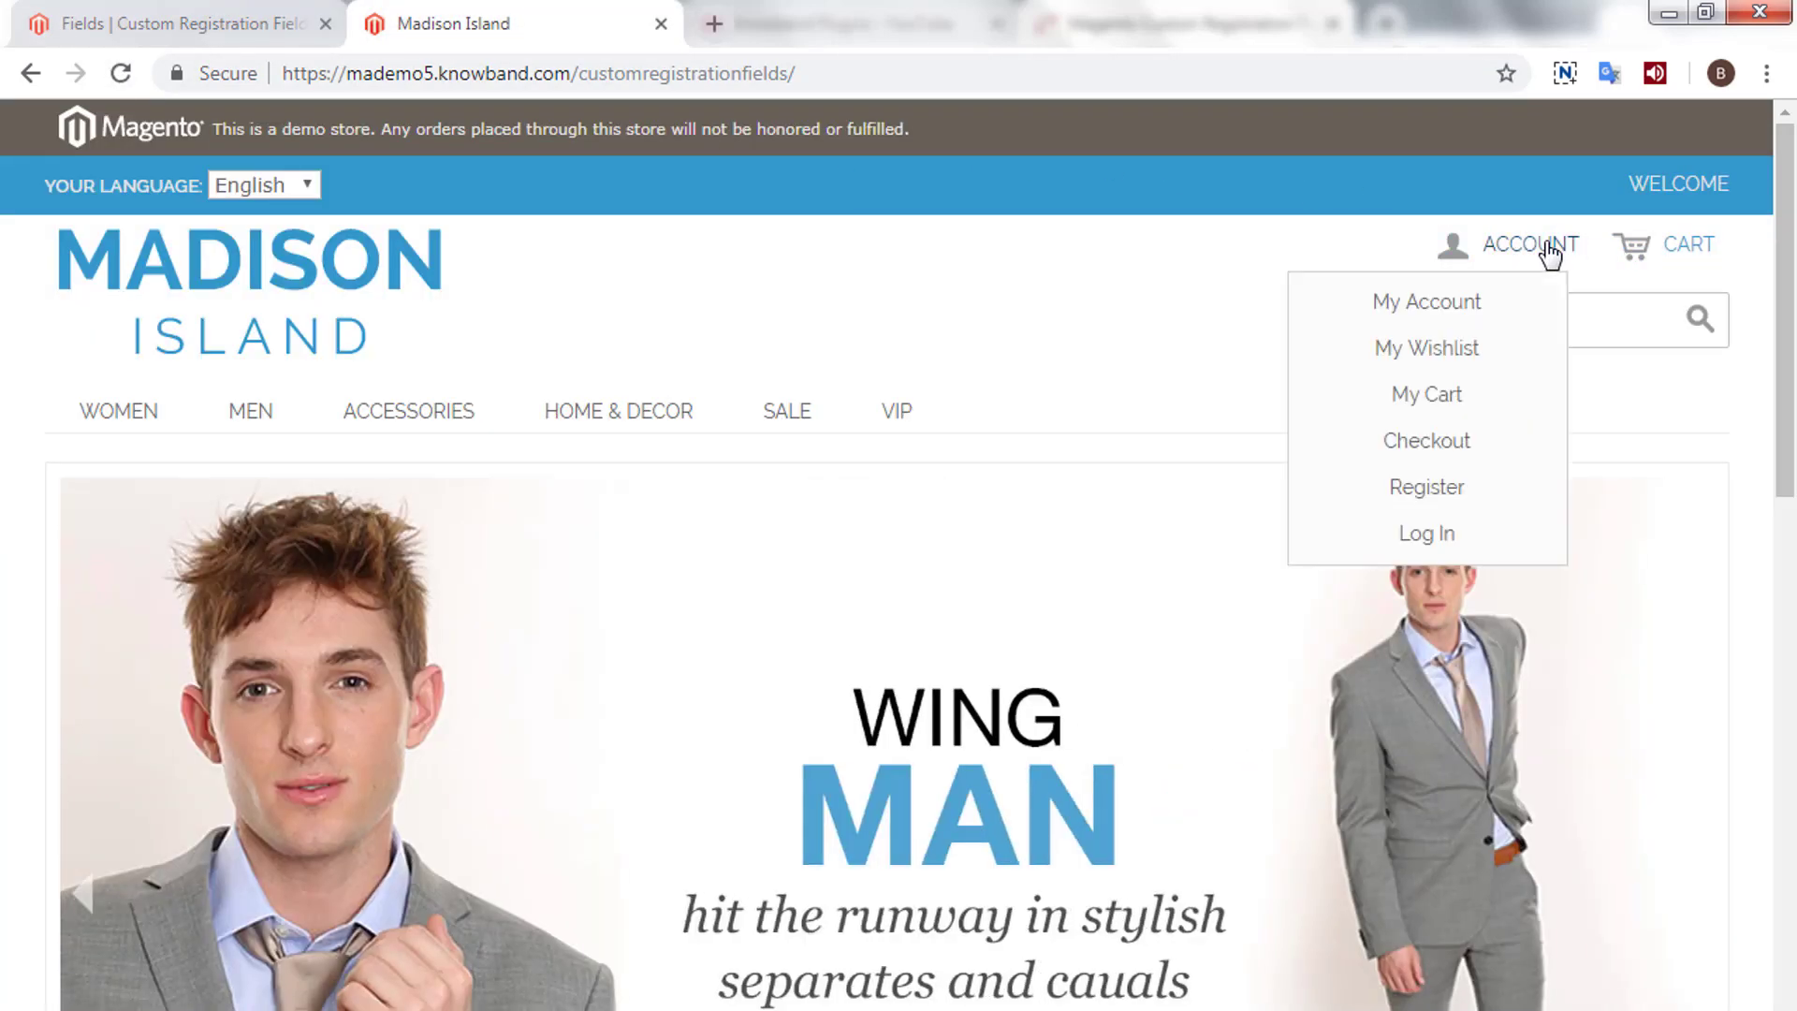
{"action": "left_click", "coordinate": [1434, 513]}
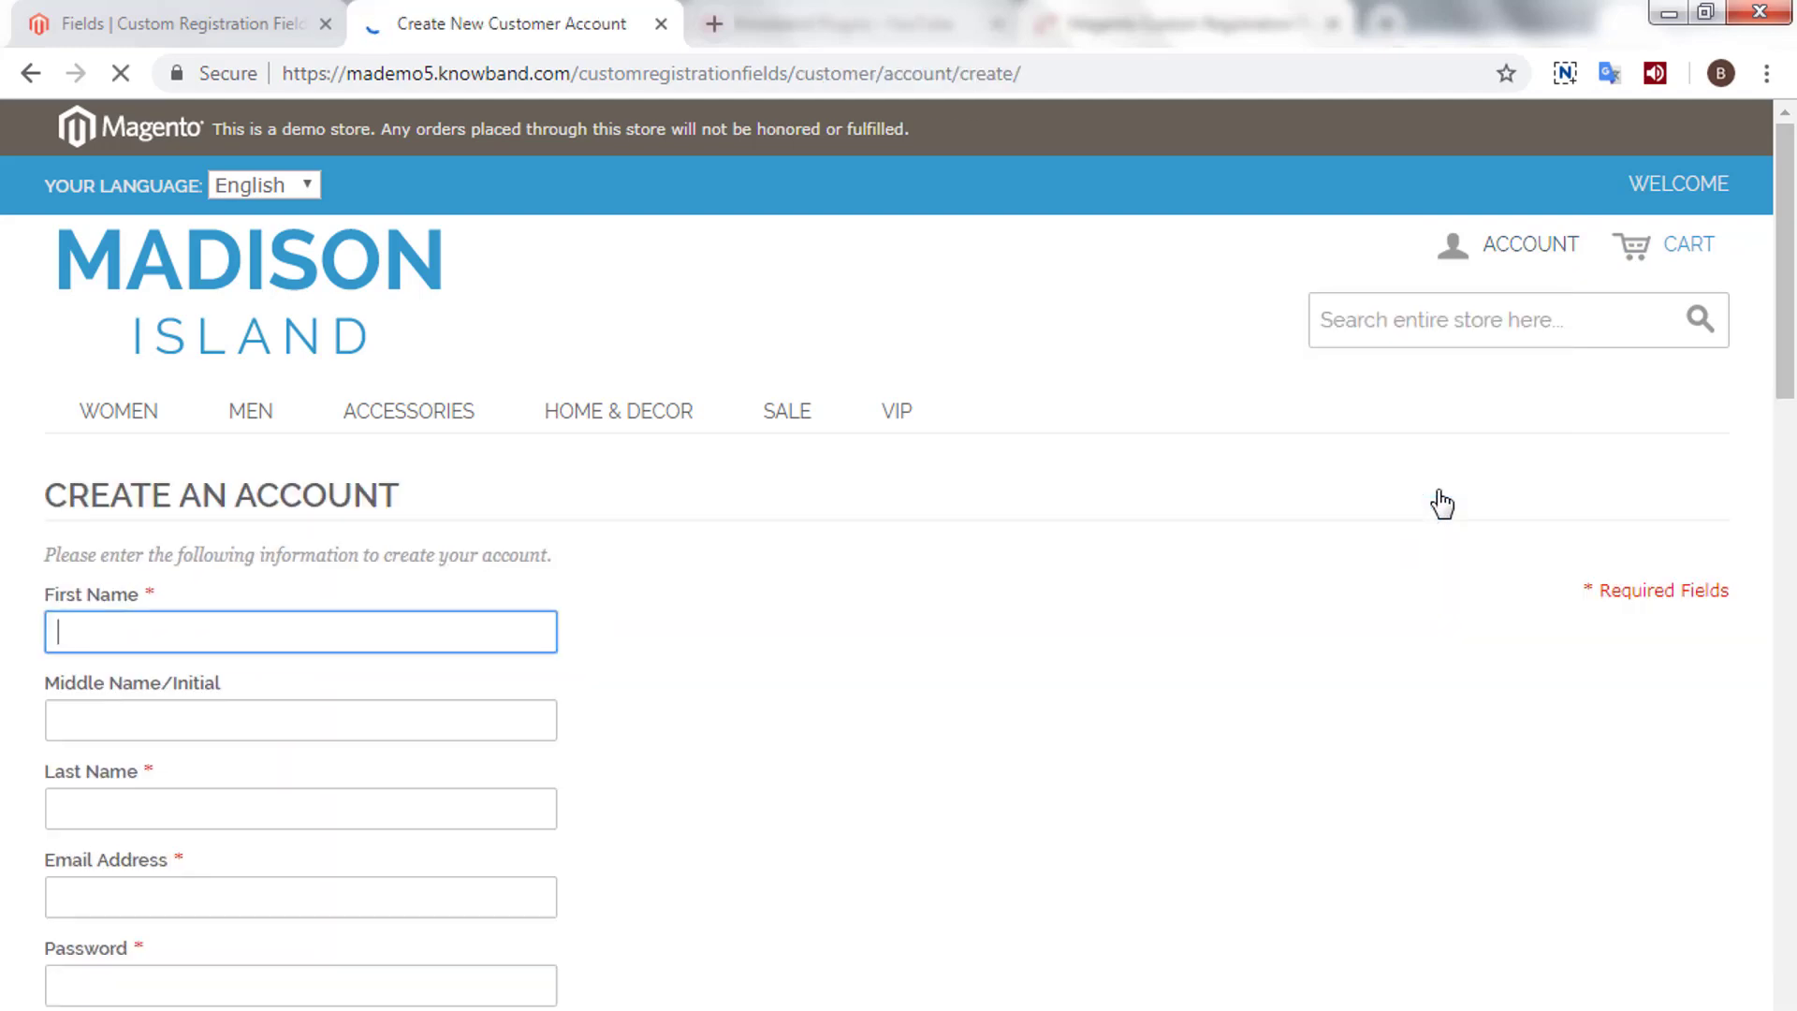
{"action": "scroll", "coordinate": [814, 545], "scroll_direction": "down", "scroll_amount": 6}
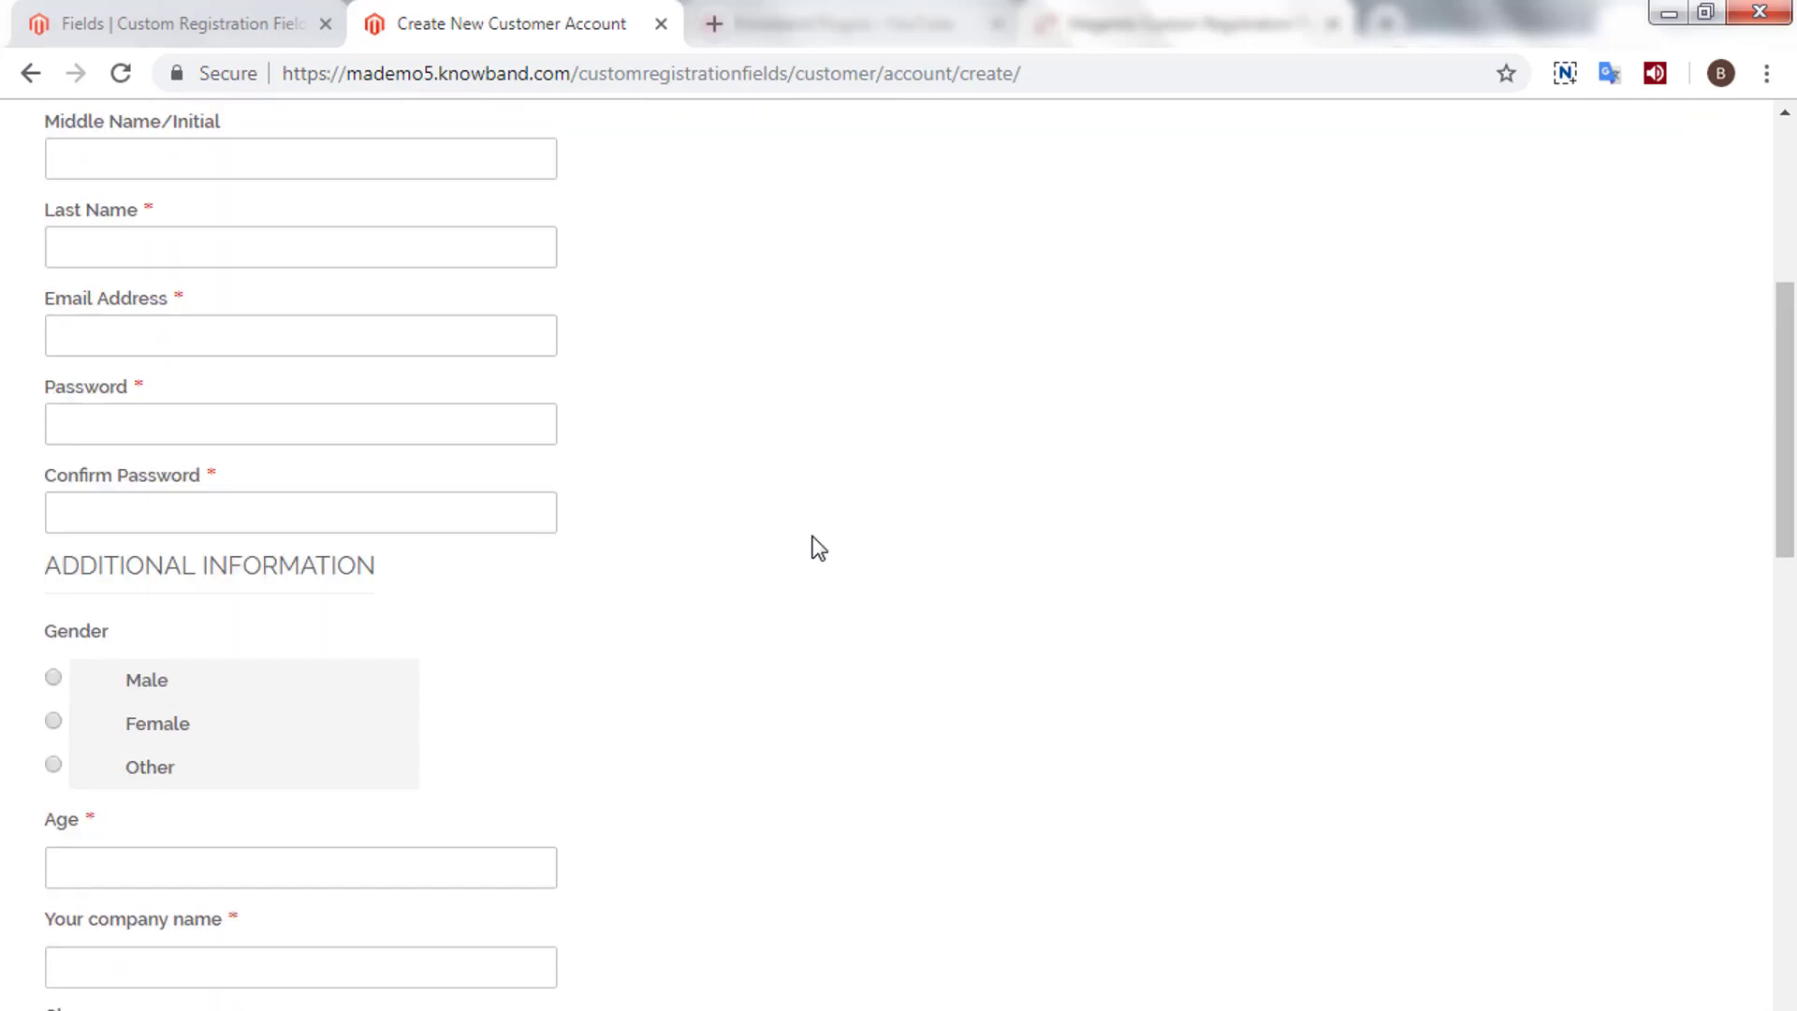
{"action": "scroll", "coordinate": [818, 547], "scroll_direction": "down", "scroll_amount": 8}
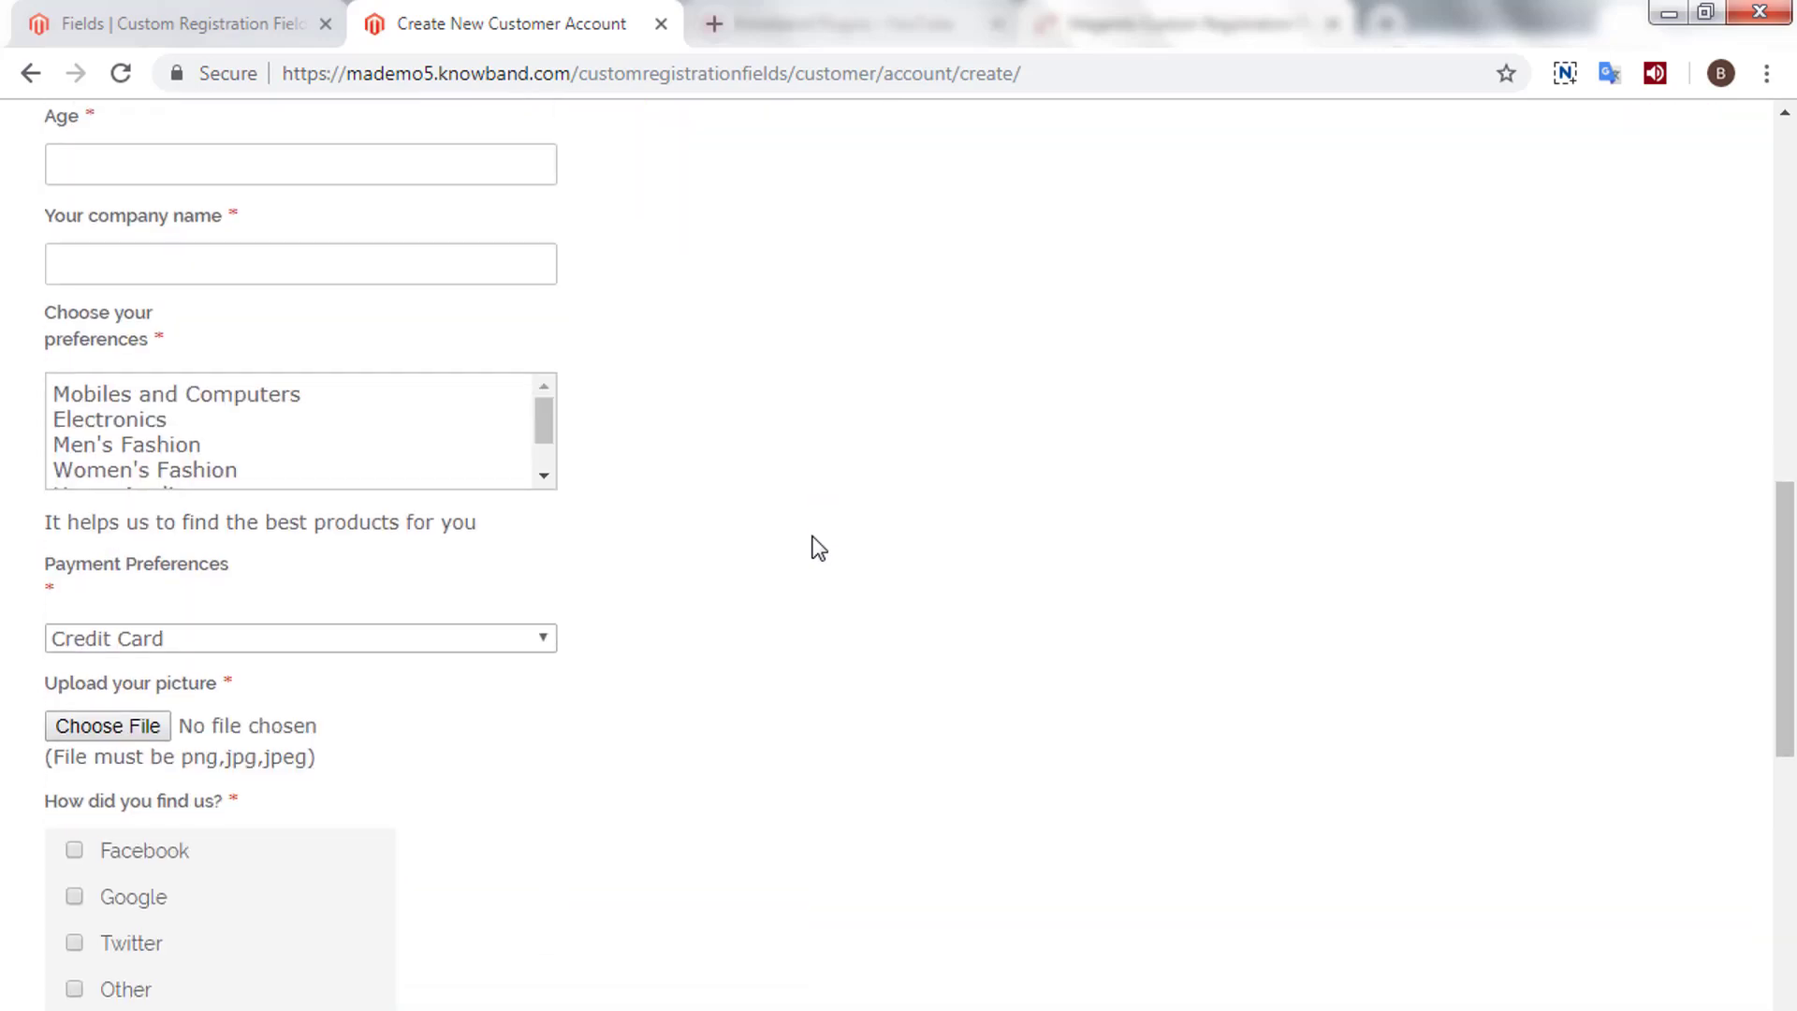
{"action": "scroll", "coordinate": [818, 548], "scroll_direction": "down", "scroll_amount": 3}
{"action": "left_click_drag", "start_coordinate": [40, 783], "coordinate": [795, 773]}
{"action": "scroll", "coordinate": [838, 774], "scroll_direction": "down", "scroll_amount": 3}
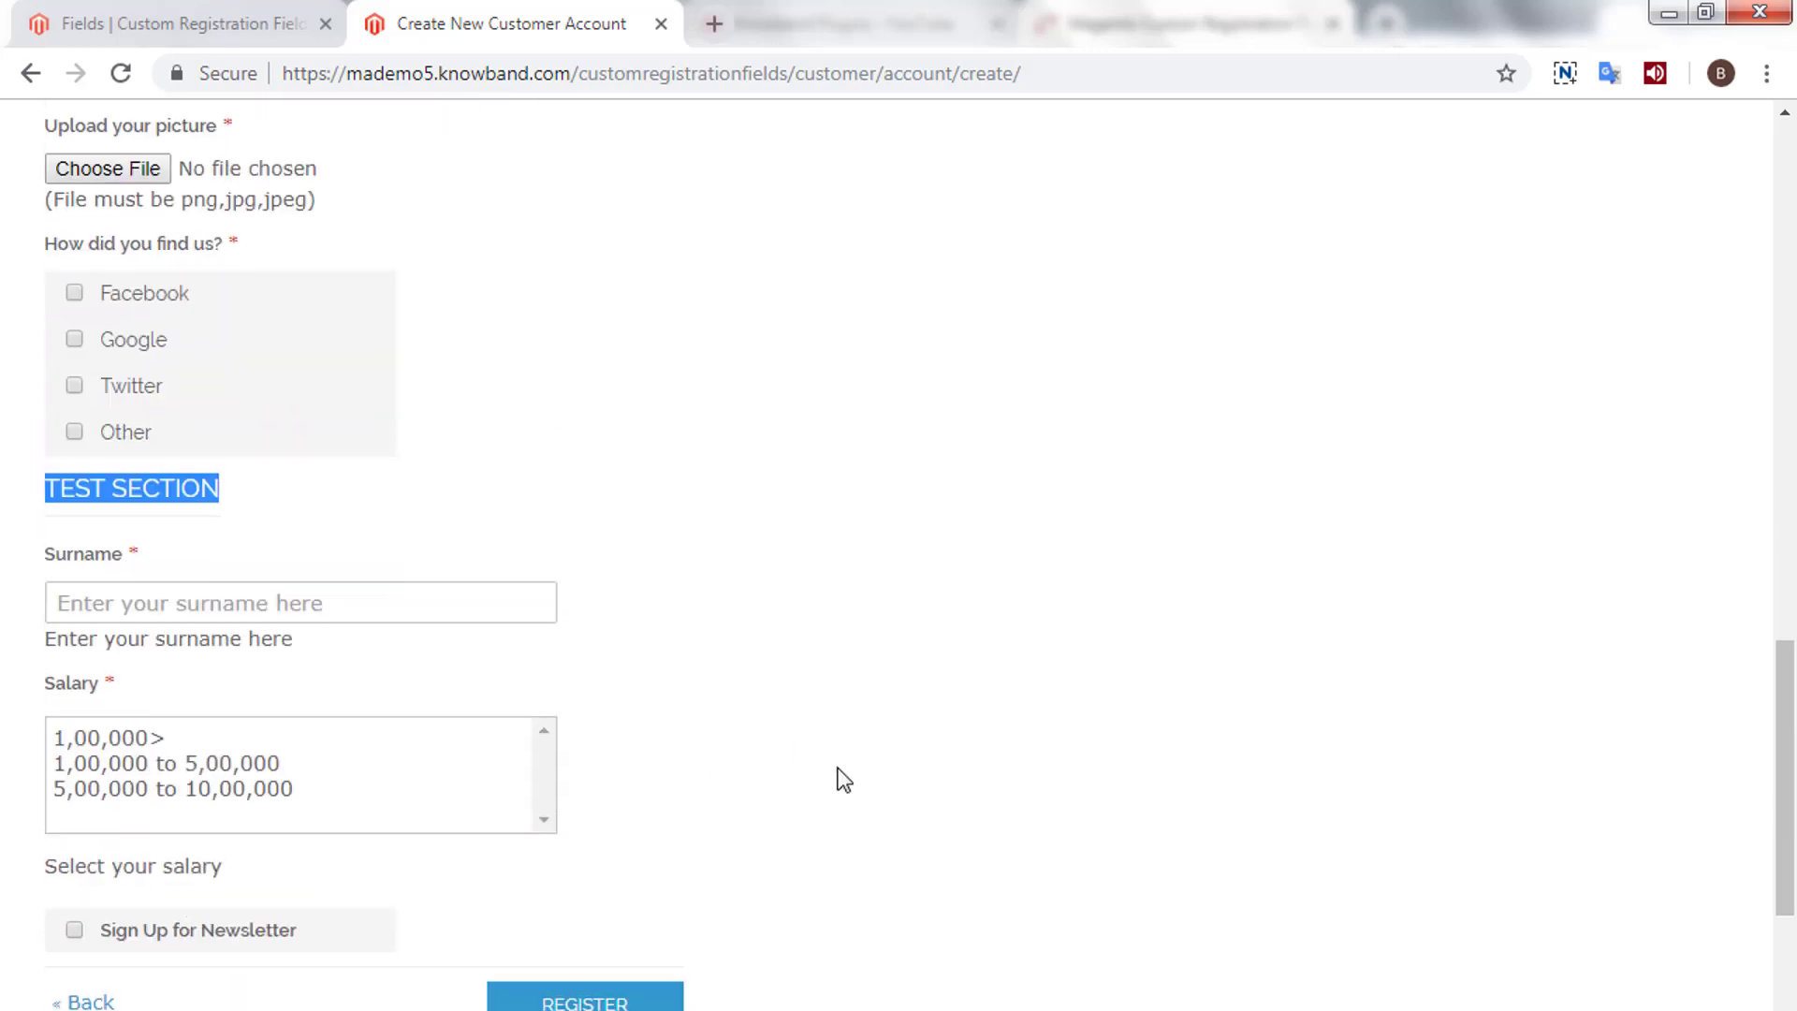
- Enter a surname in the Test Section's Surname field
{"action": "left_click", "coordinate": [37, 561]}
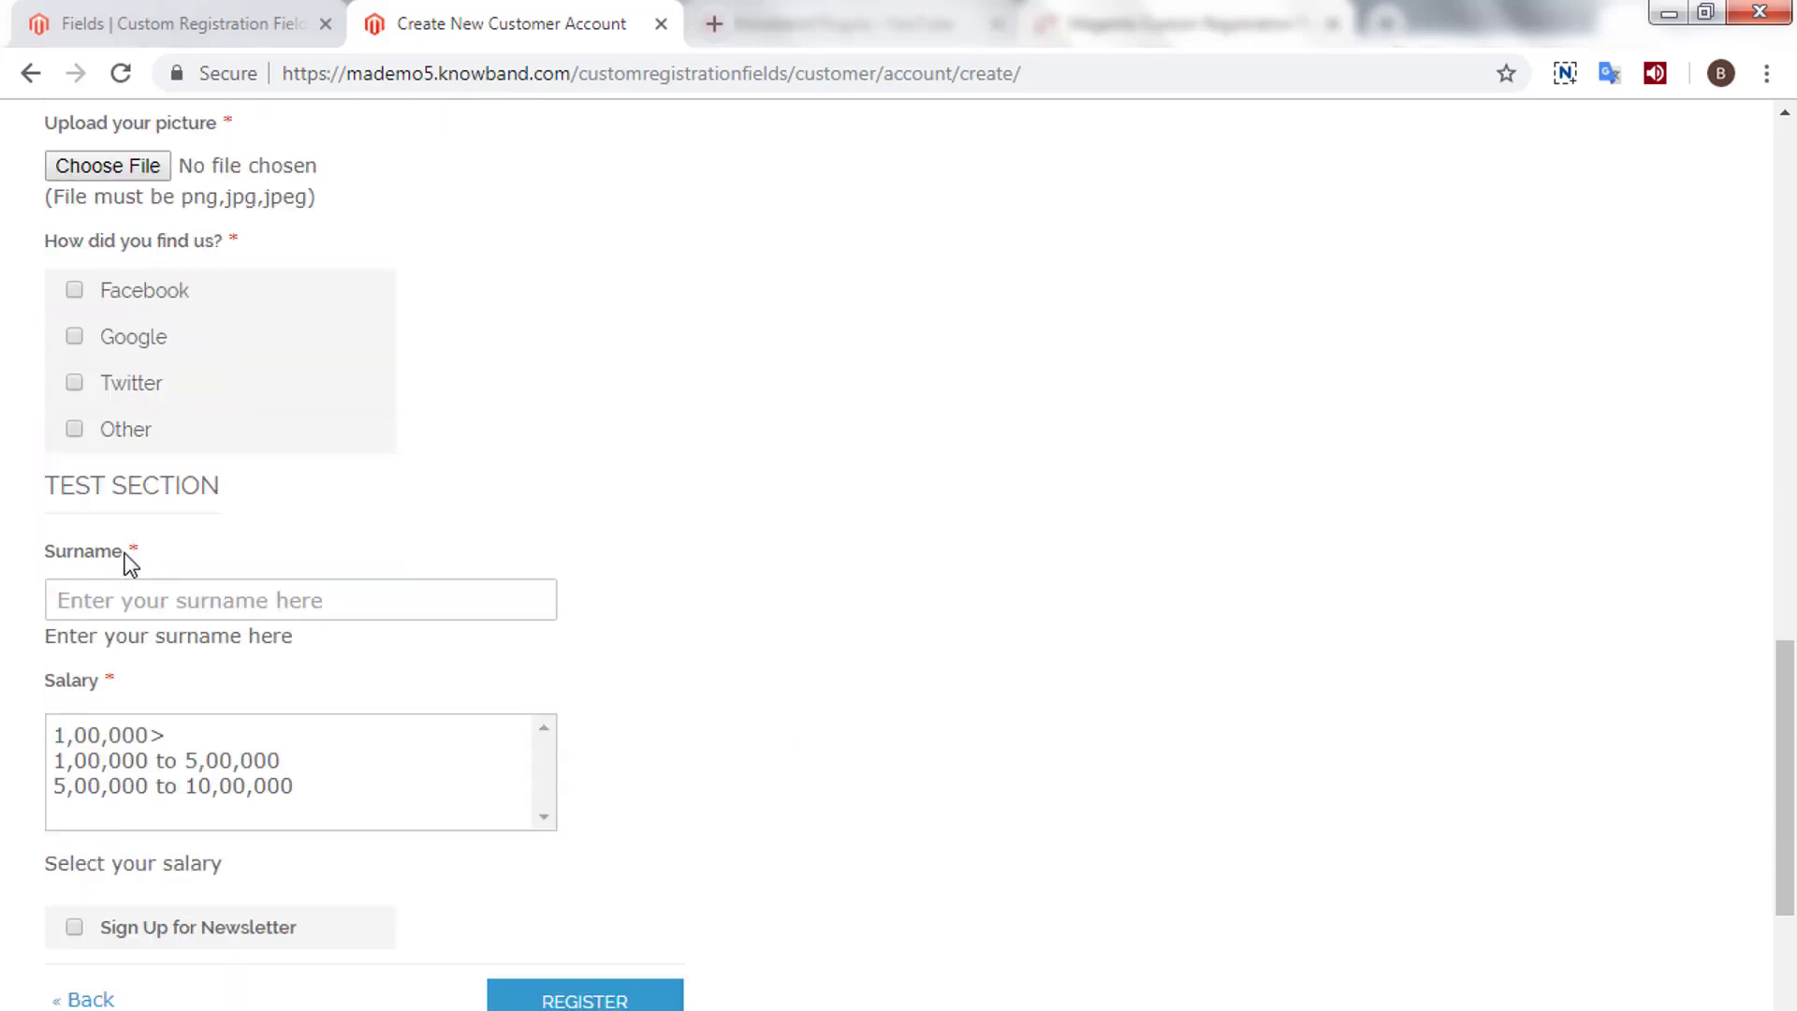
{"action": "left_click", "coordinate": [123, 554]}
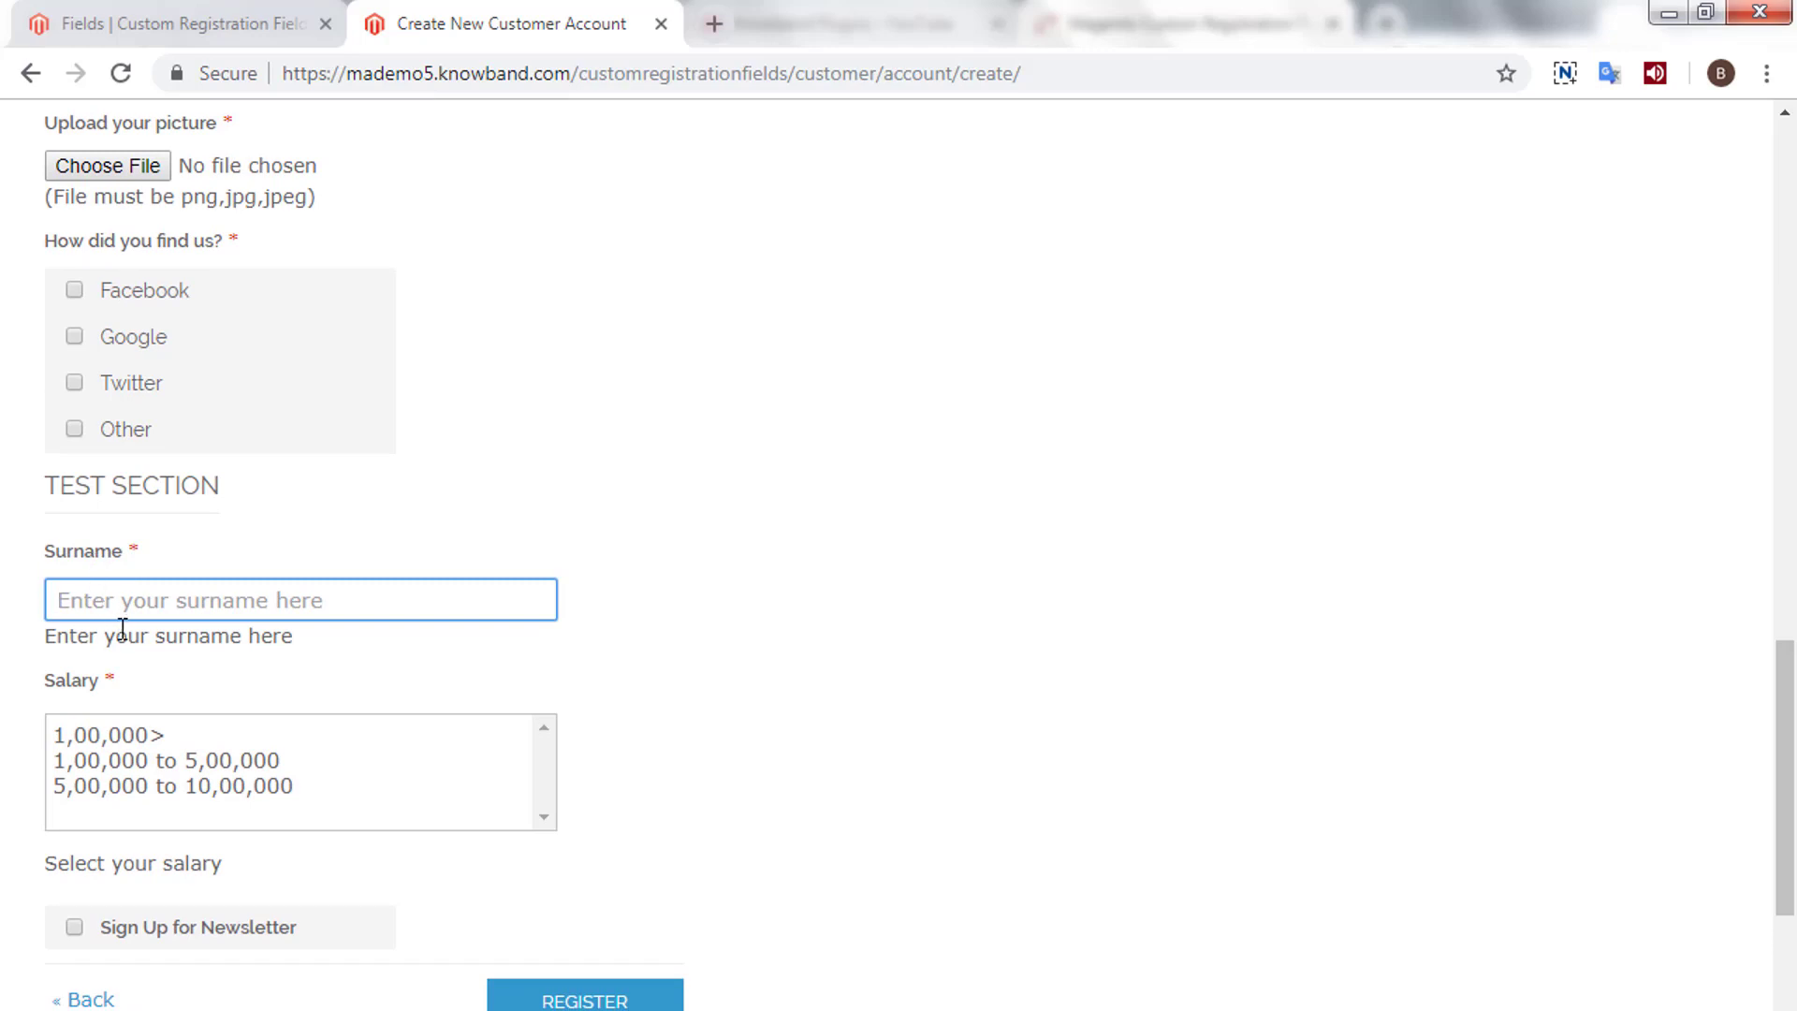
{"action": "left_click", "coordinate": [59, 694]}
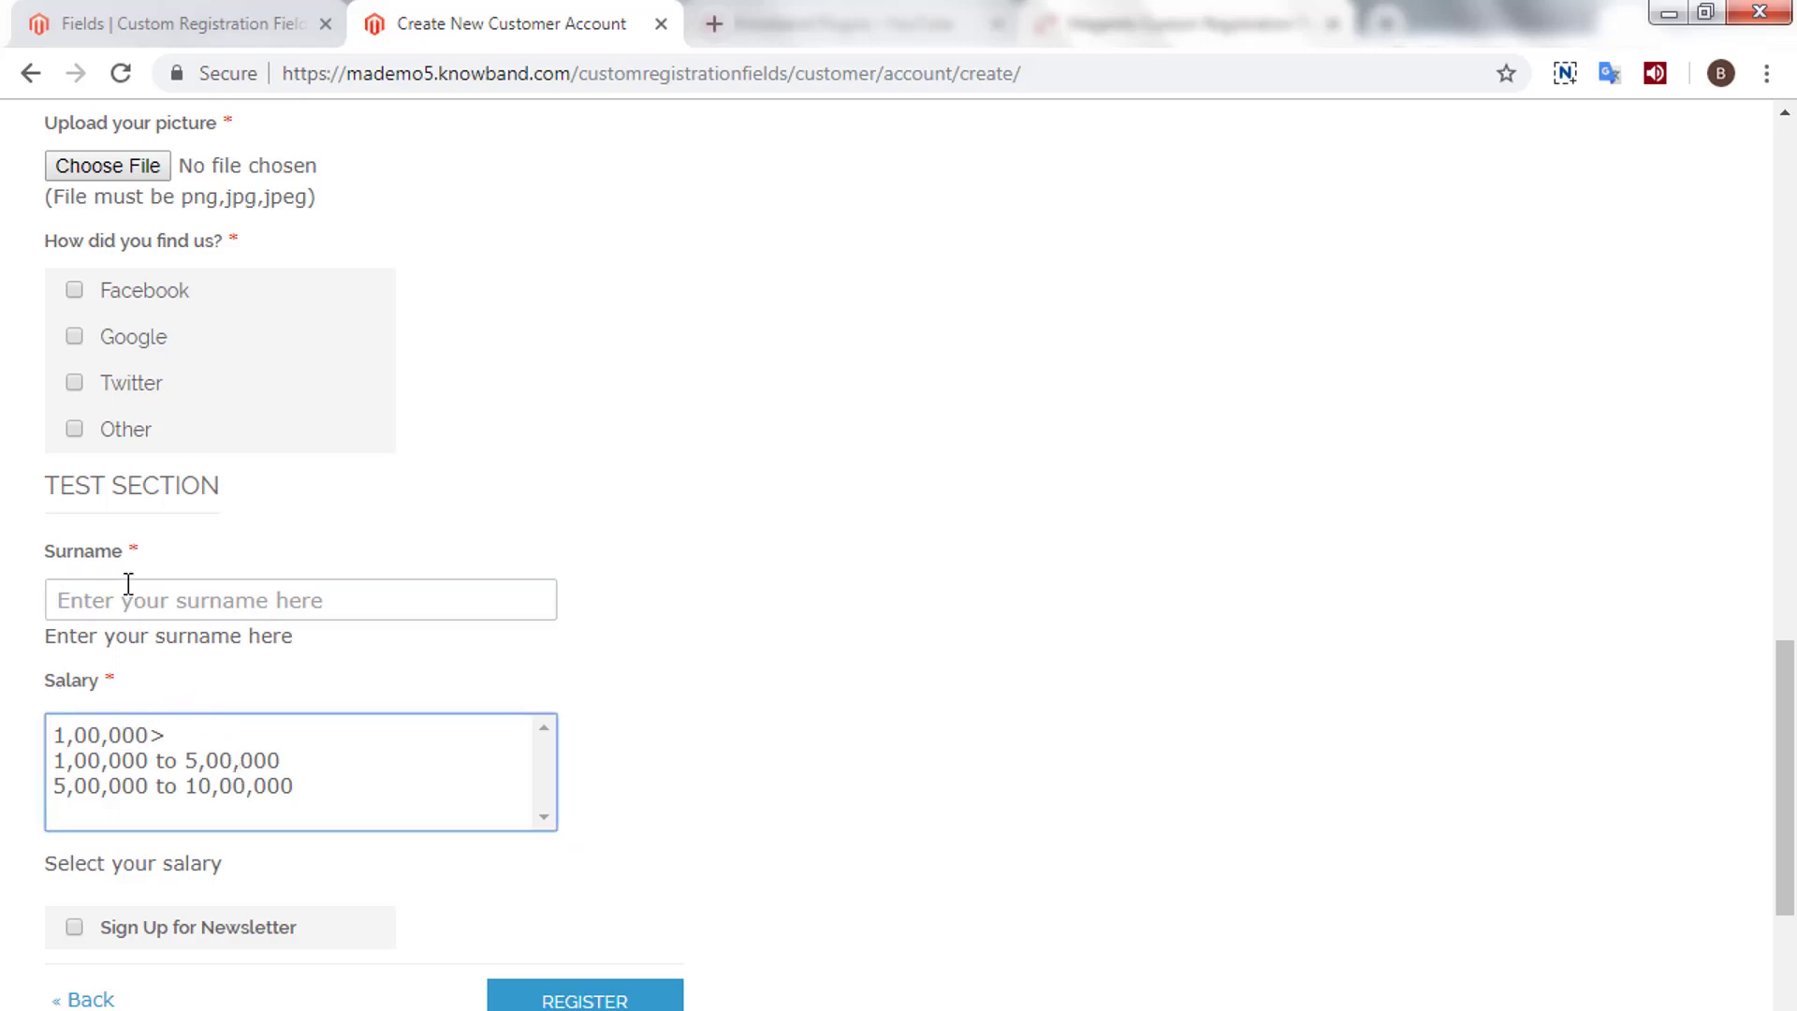
{"action": "left_click_drag", "start_coordinate": [49, 483], "coordinate": [265, 510]}
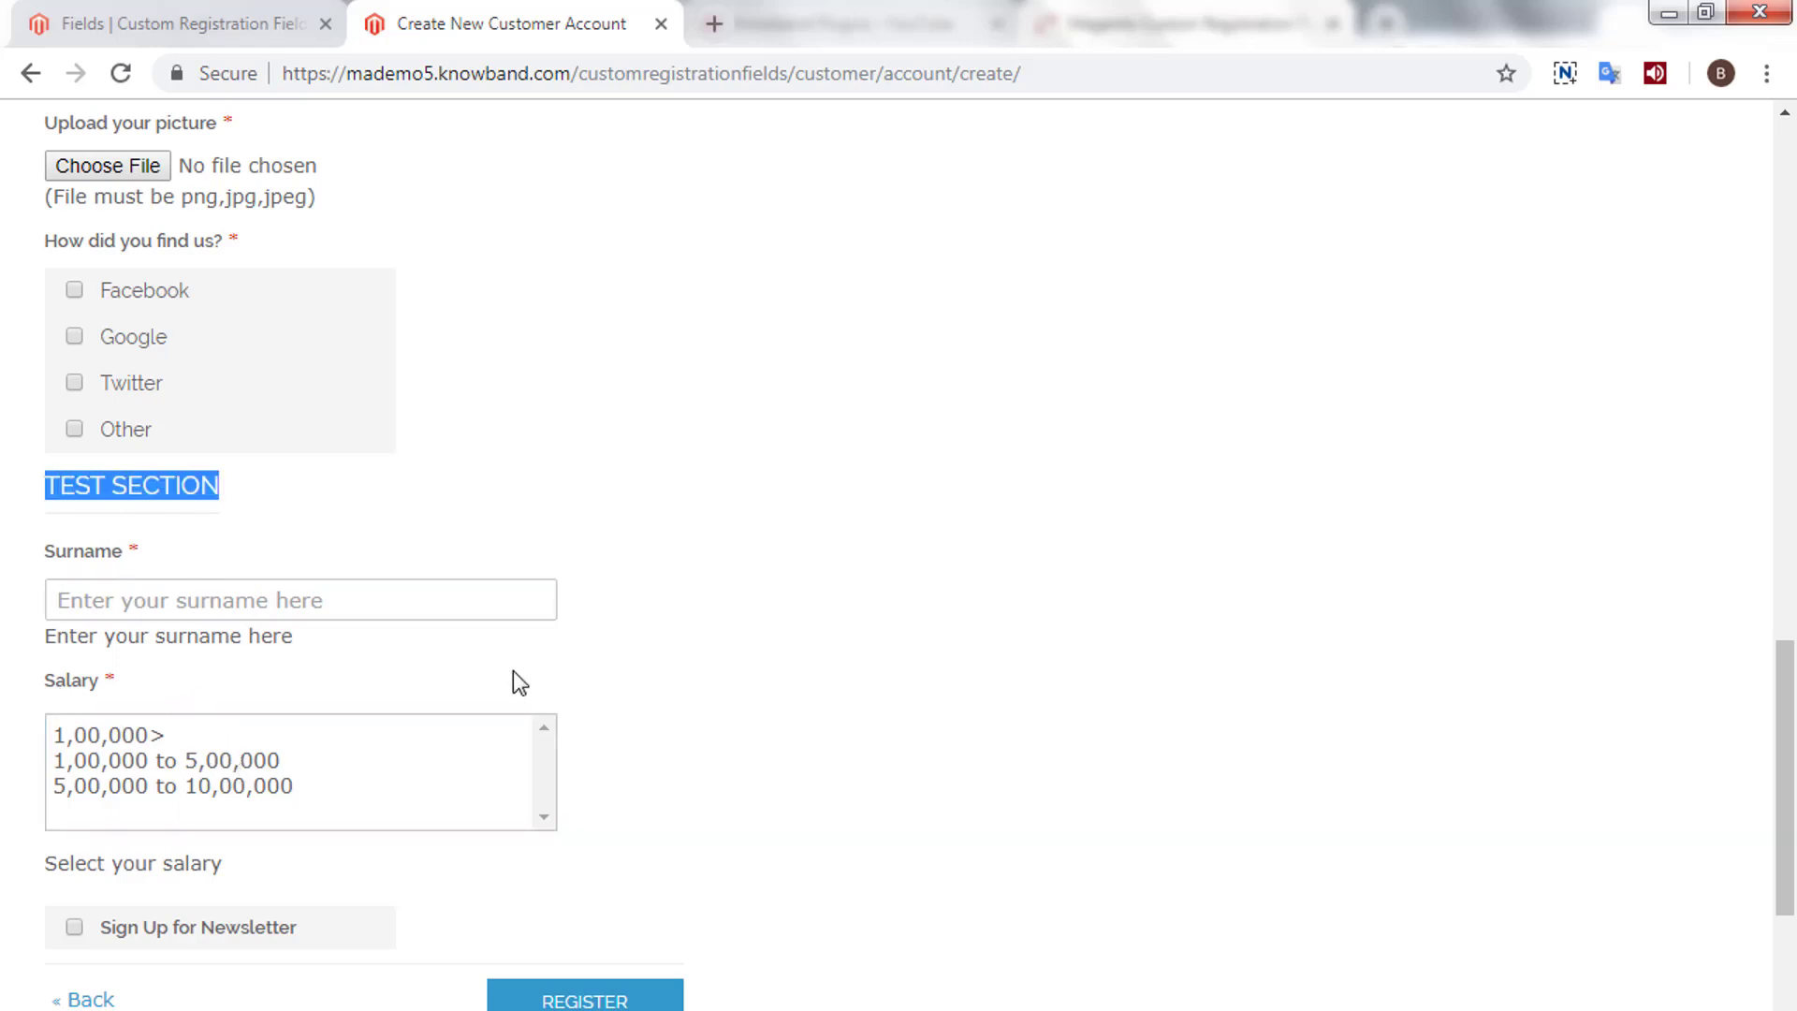
{"action": "left_click", "coordinate": [141, 604]}
{"action": "type", "text": "Getta"}
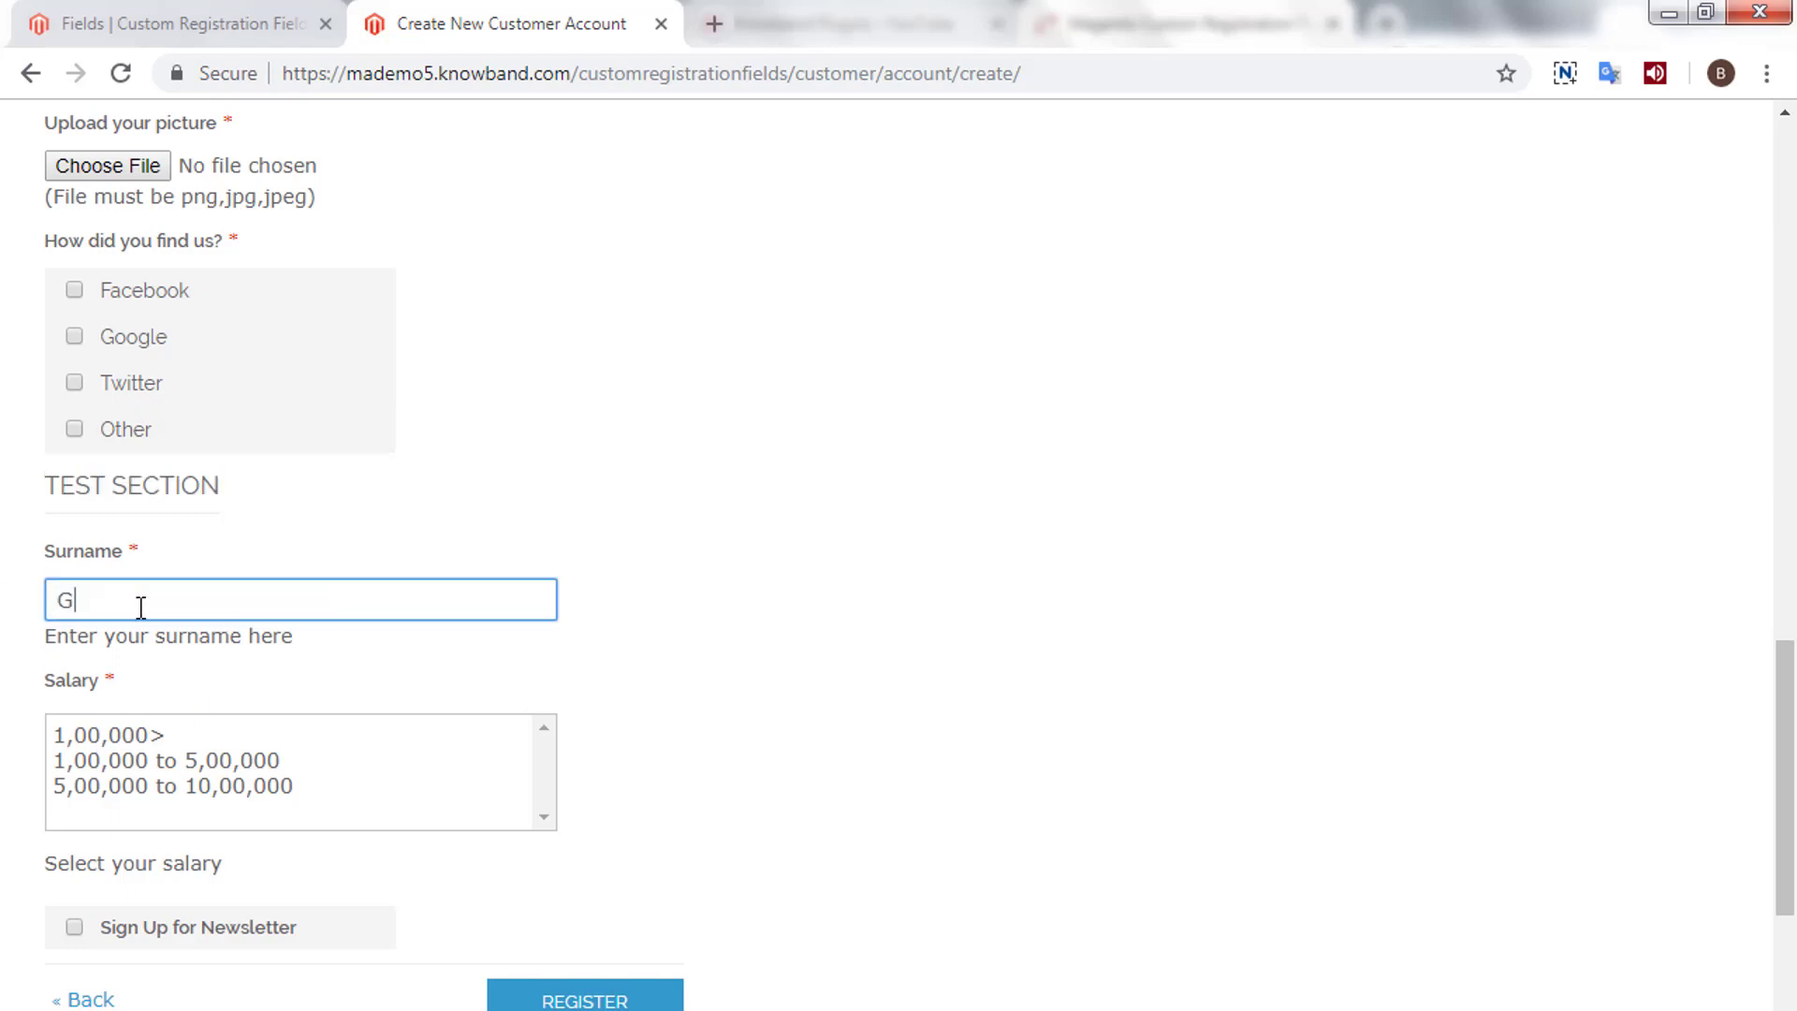
- Select the 1,00,000 to 5,00,000 and 5,00,000 to 10,00,000 salary ranges
{"action": "left_click", "coordinate": [163, 729]}
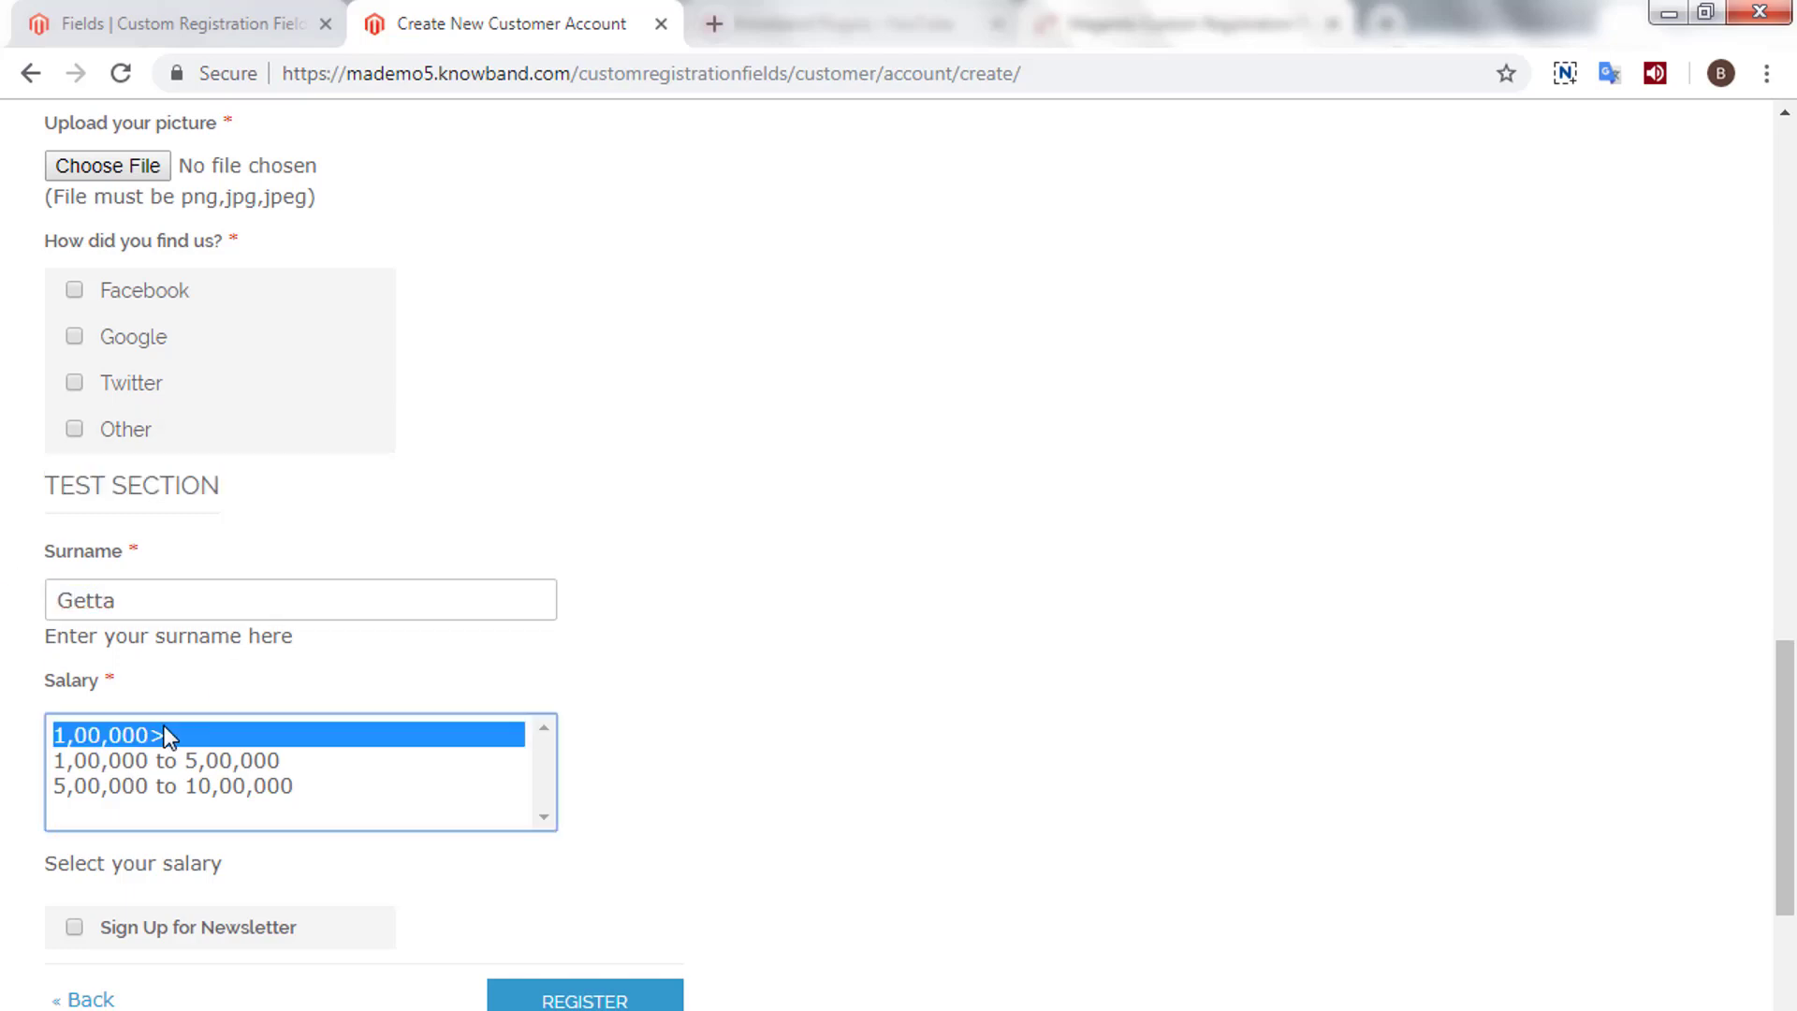
{"action": "left_click", "coordinate": [170, 755]}
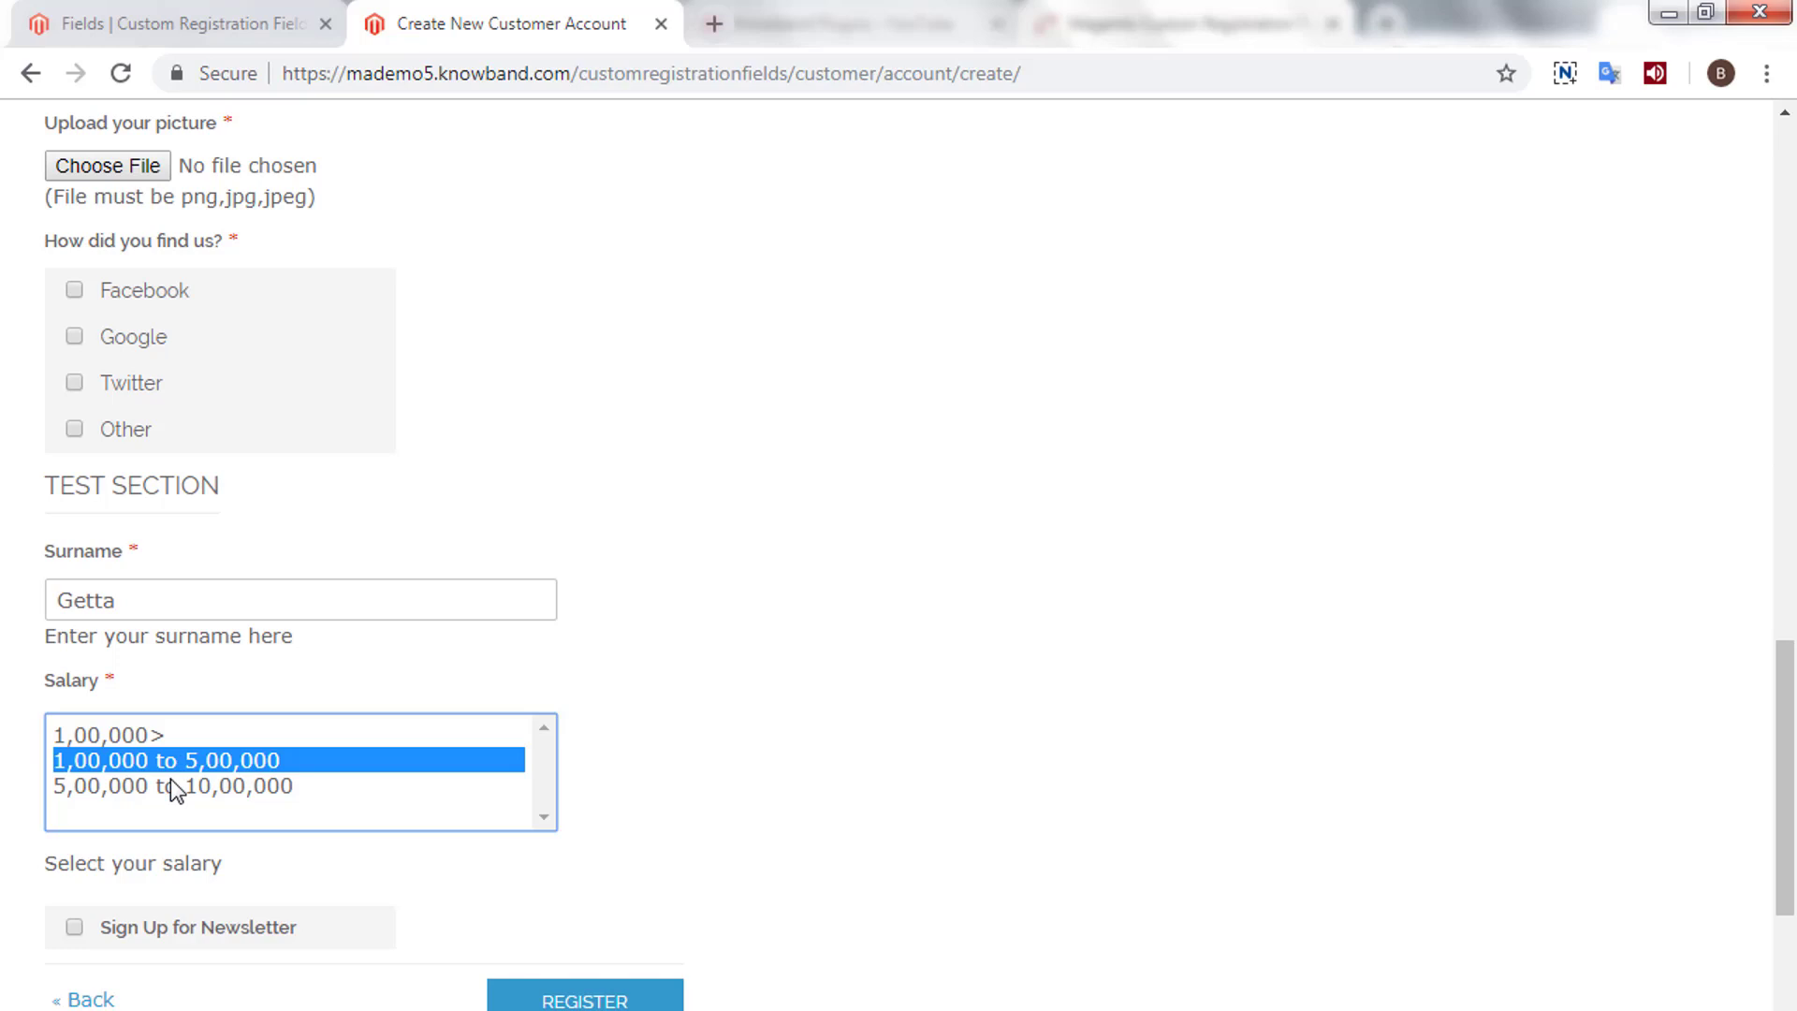
{"action": "left_click", "coordinate": [170, 778], "text": "ctrl"}
{"action": "left_click", "coordinate": [716, 838]}
{"action": "scroll", "coordinate": [717, 838], "scroll_direction": "down", "scroll_amount": 1}
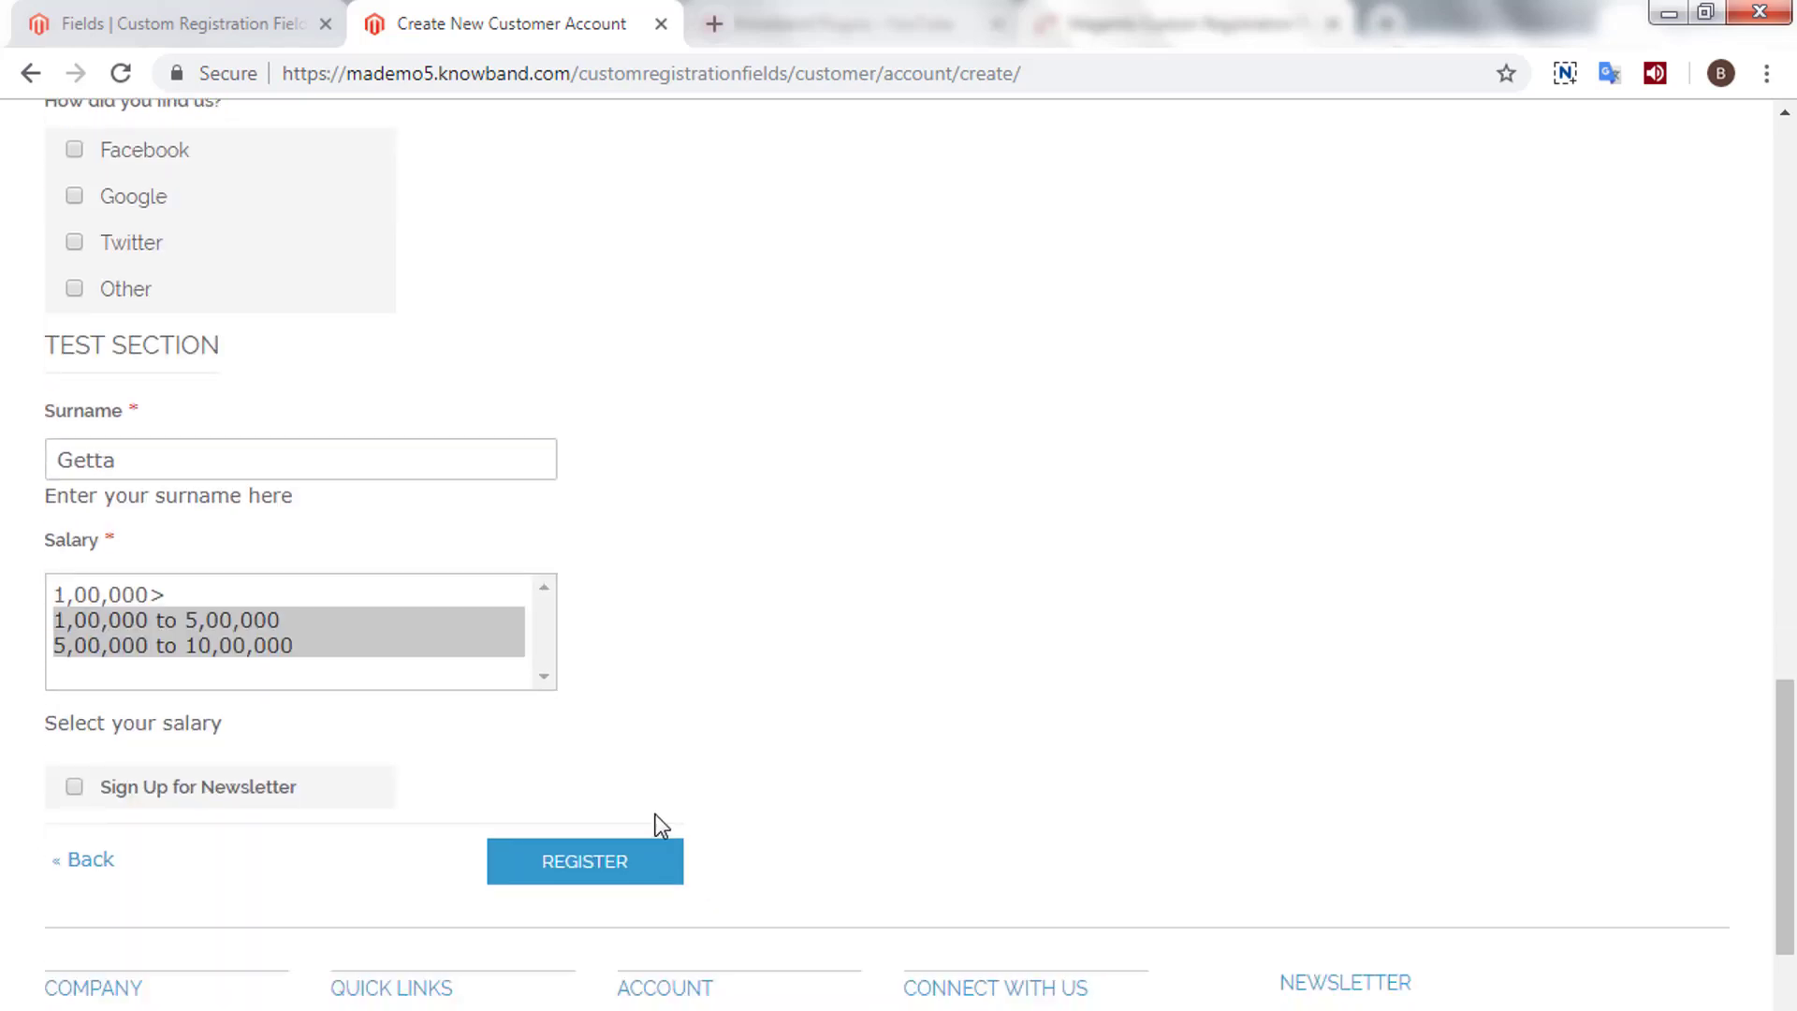
- Delete the Surname field from Custom Registration Fields and confirm
{"action": "left_click", "coordinate": [226, 4]}
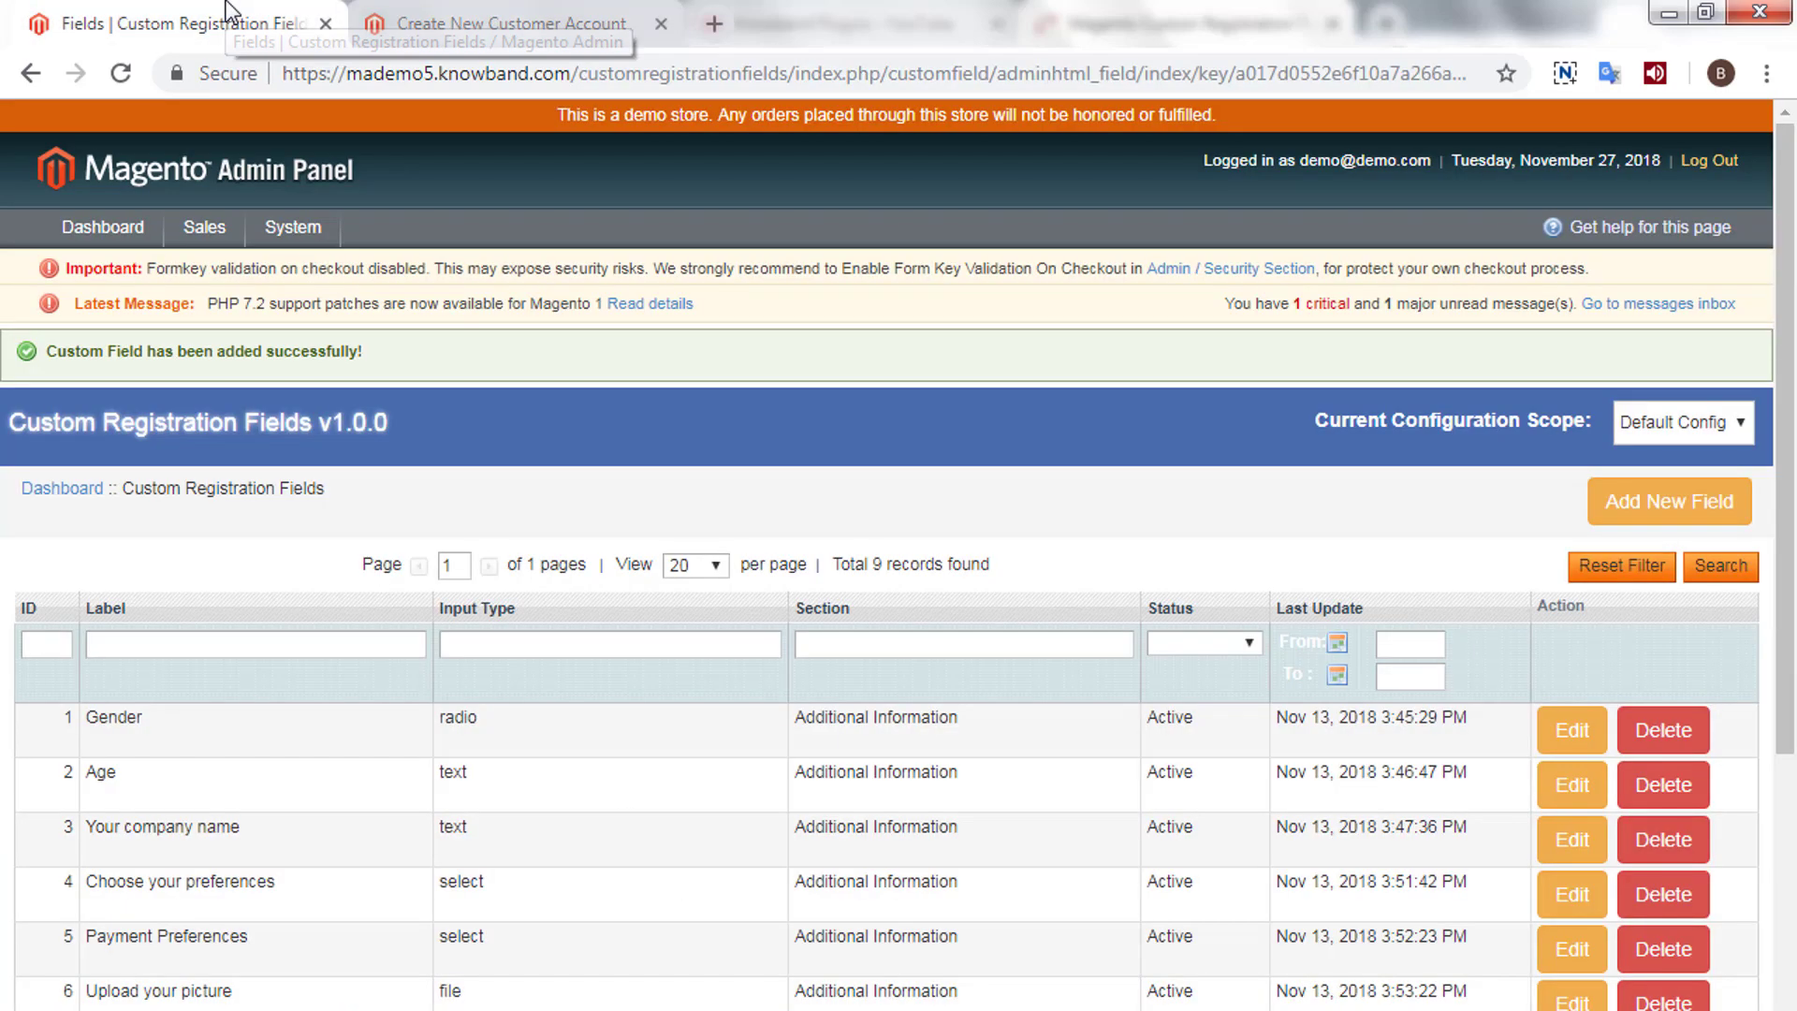
{"action": "scroll", "coordinate": [811, 564], "scroll_direction": "down", "scroll_amount": 1}
{"action": "scroll", "coordinate": [788, 577], "scroll_direction": "down", "scroll_amount": 1}
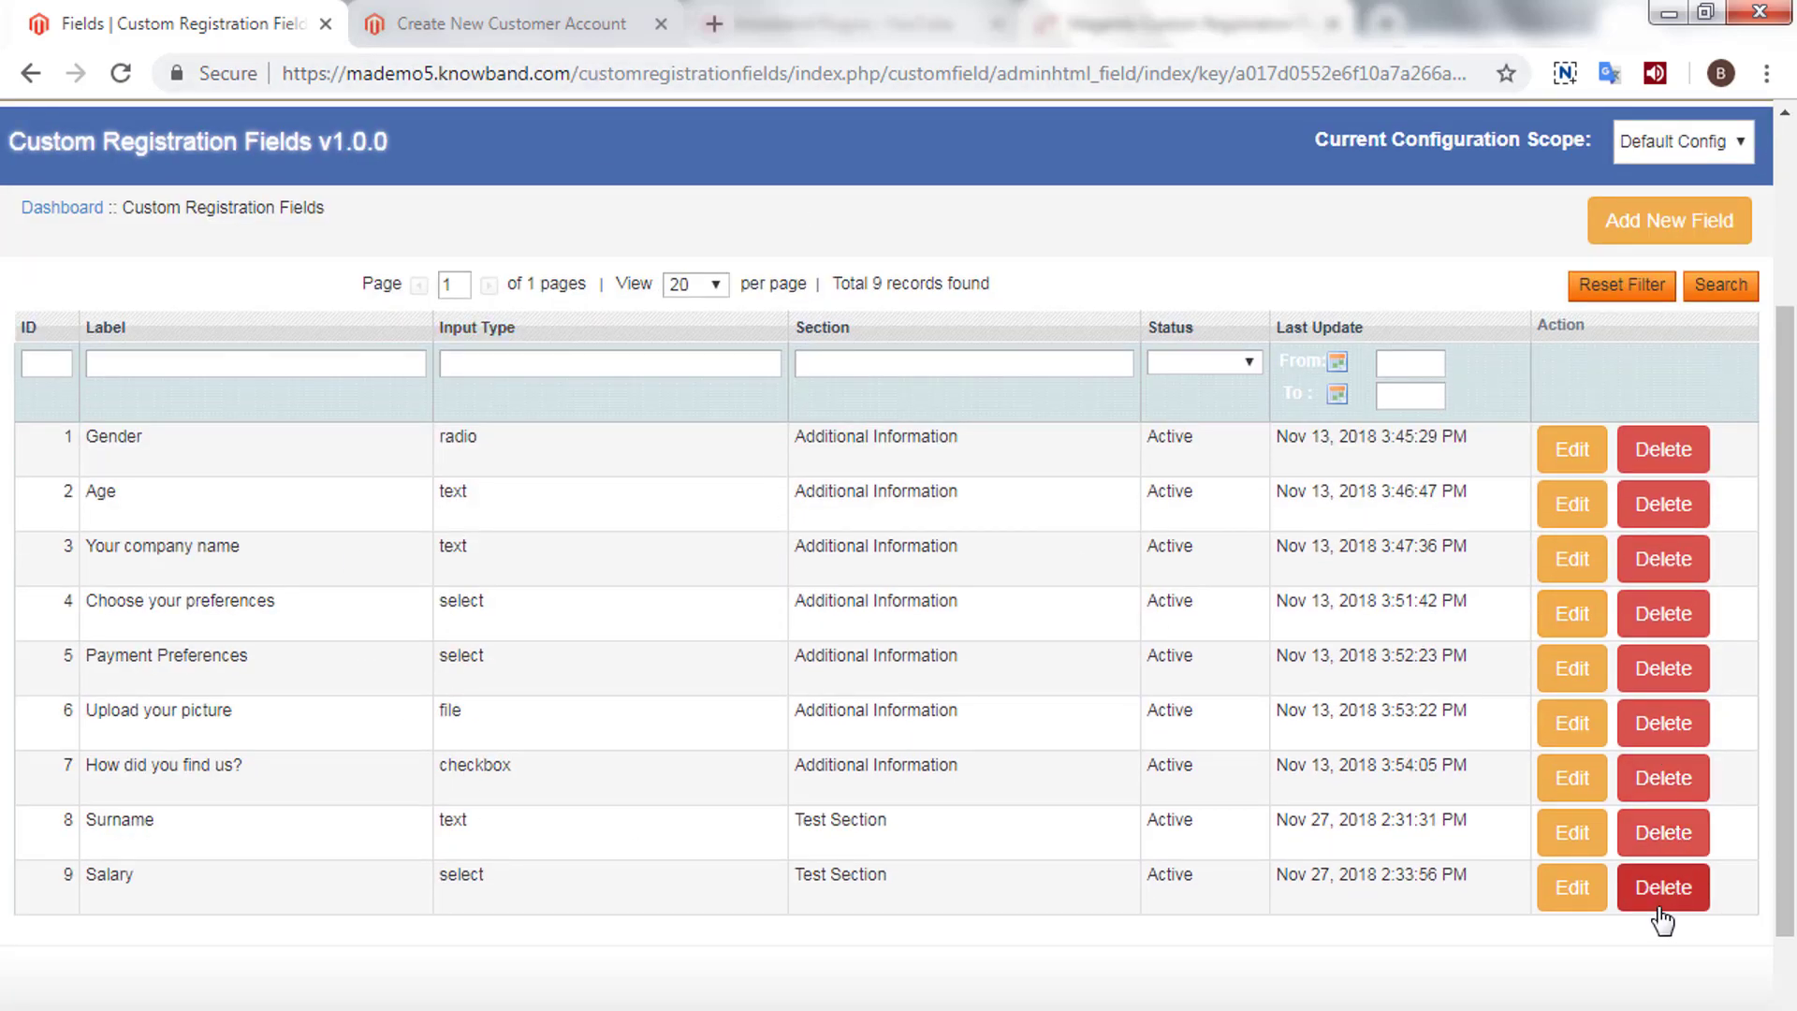
{"action": "left_click", "coordinate": [1665, 834]}
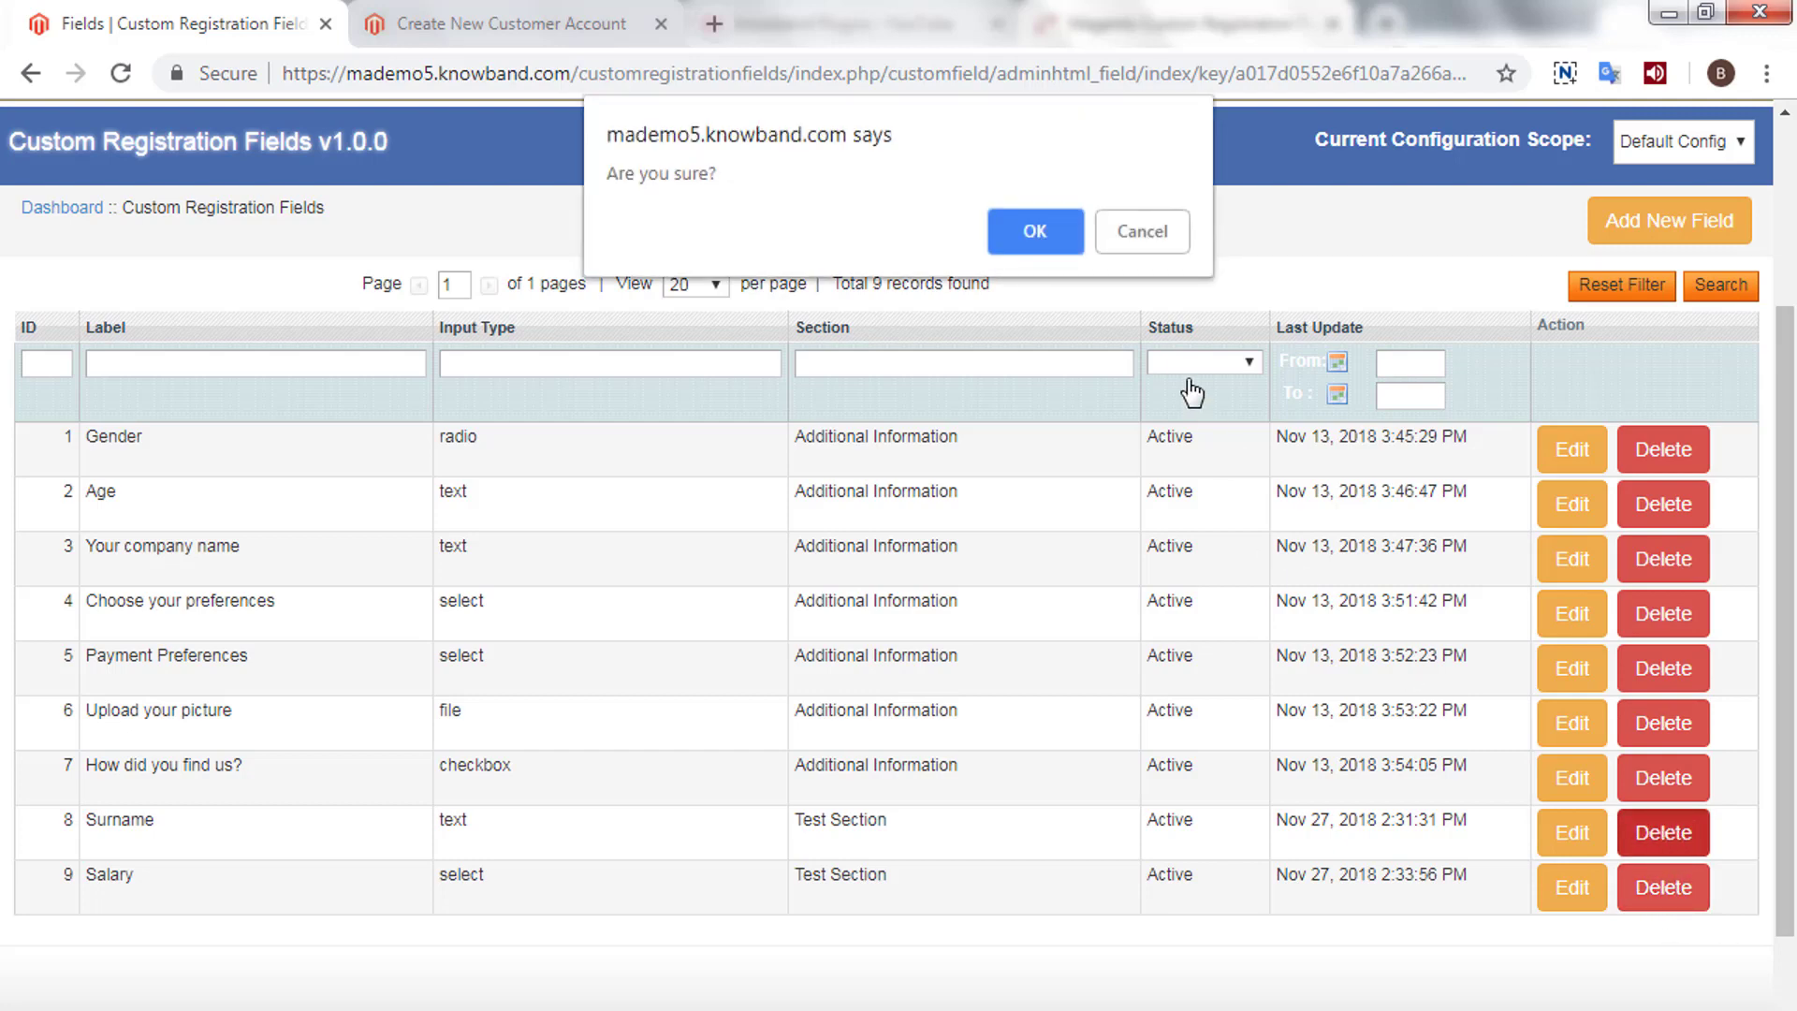
{"action": "left_click", "coordinate": [1037, 233]}
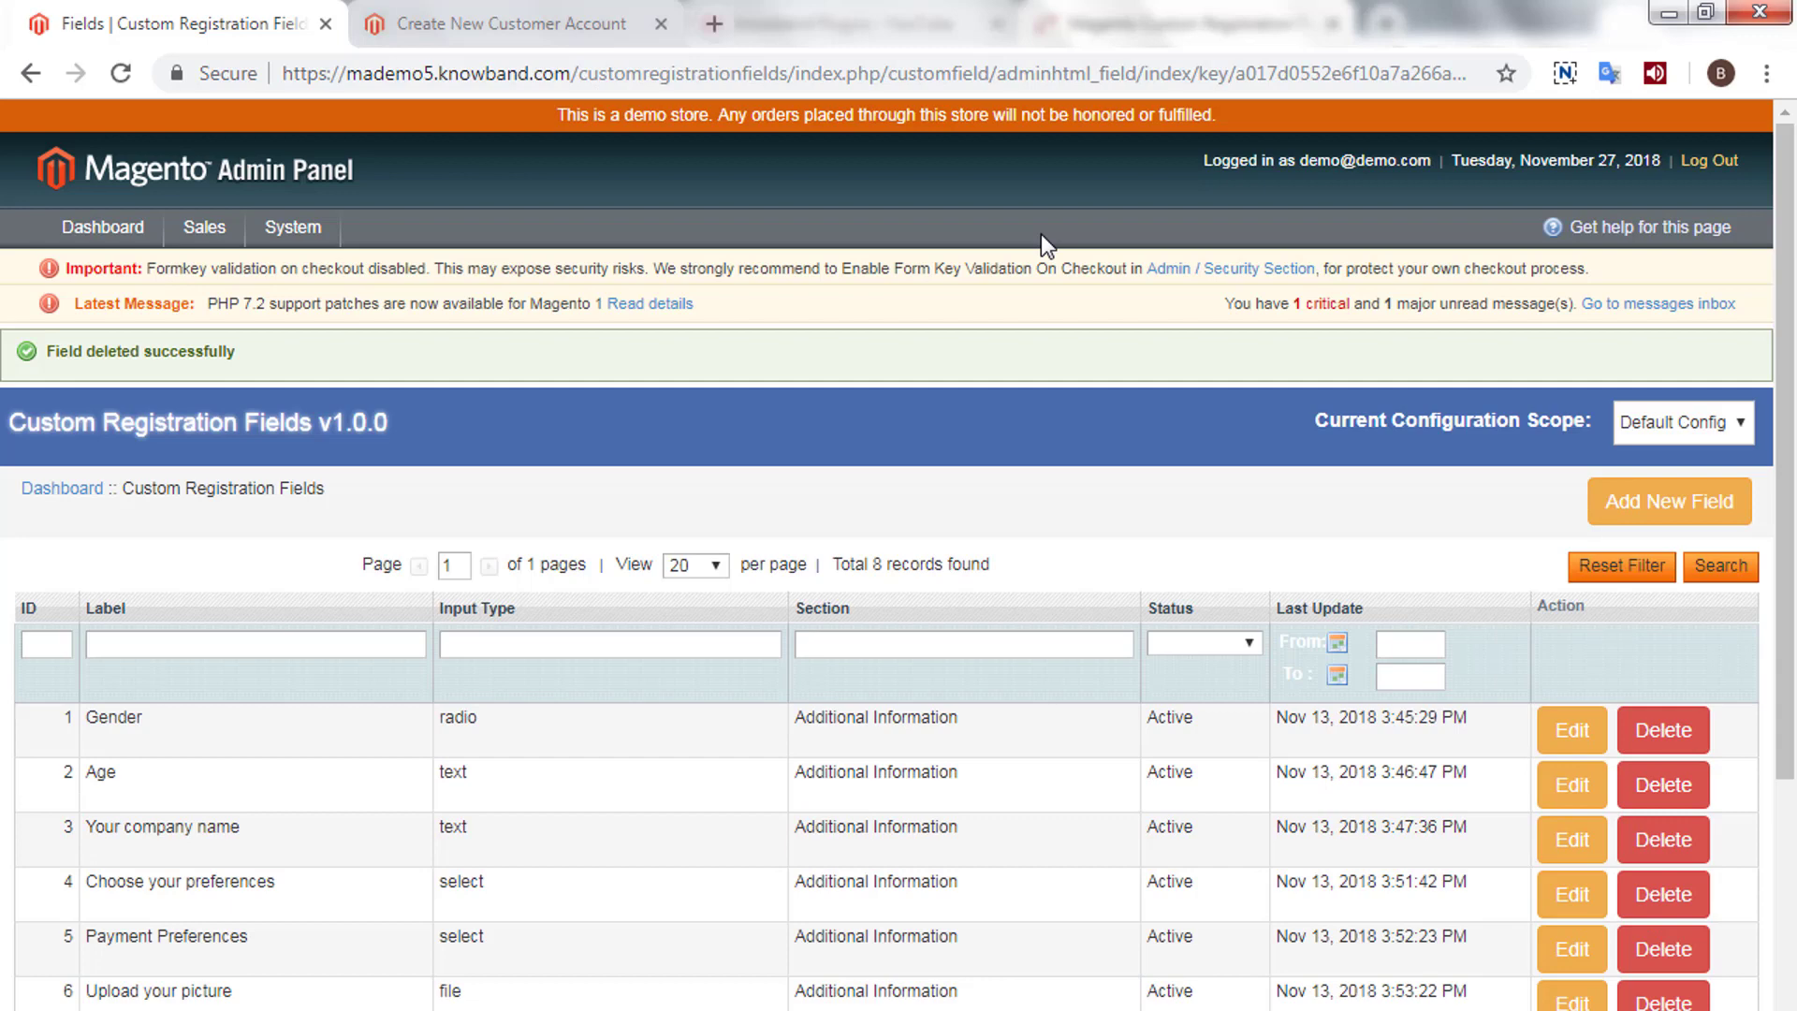
- Reload the storefront registration form to confirm Test Section shows only Salary
{"action": "left_click", "coordinate": [532, 43]}
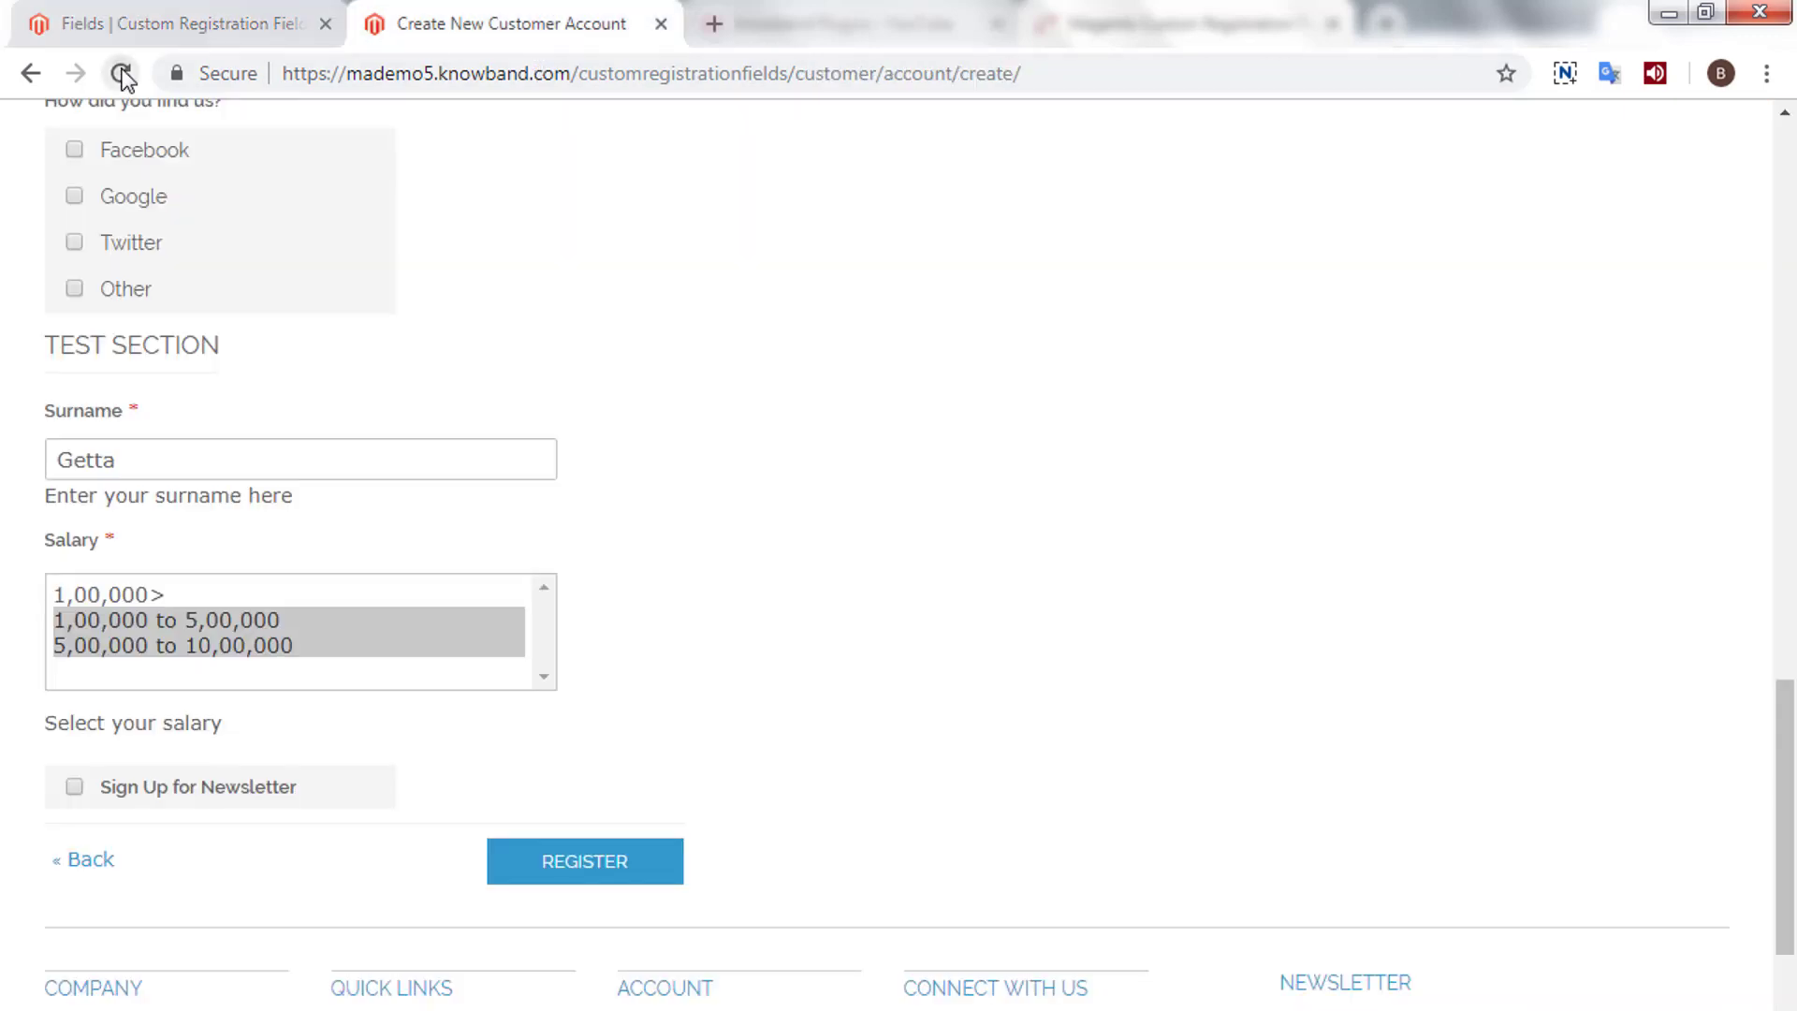
{"action": "left_click", "coordinate": [122, 73]}
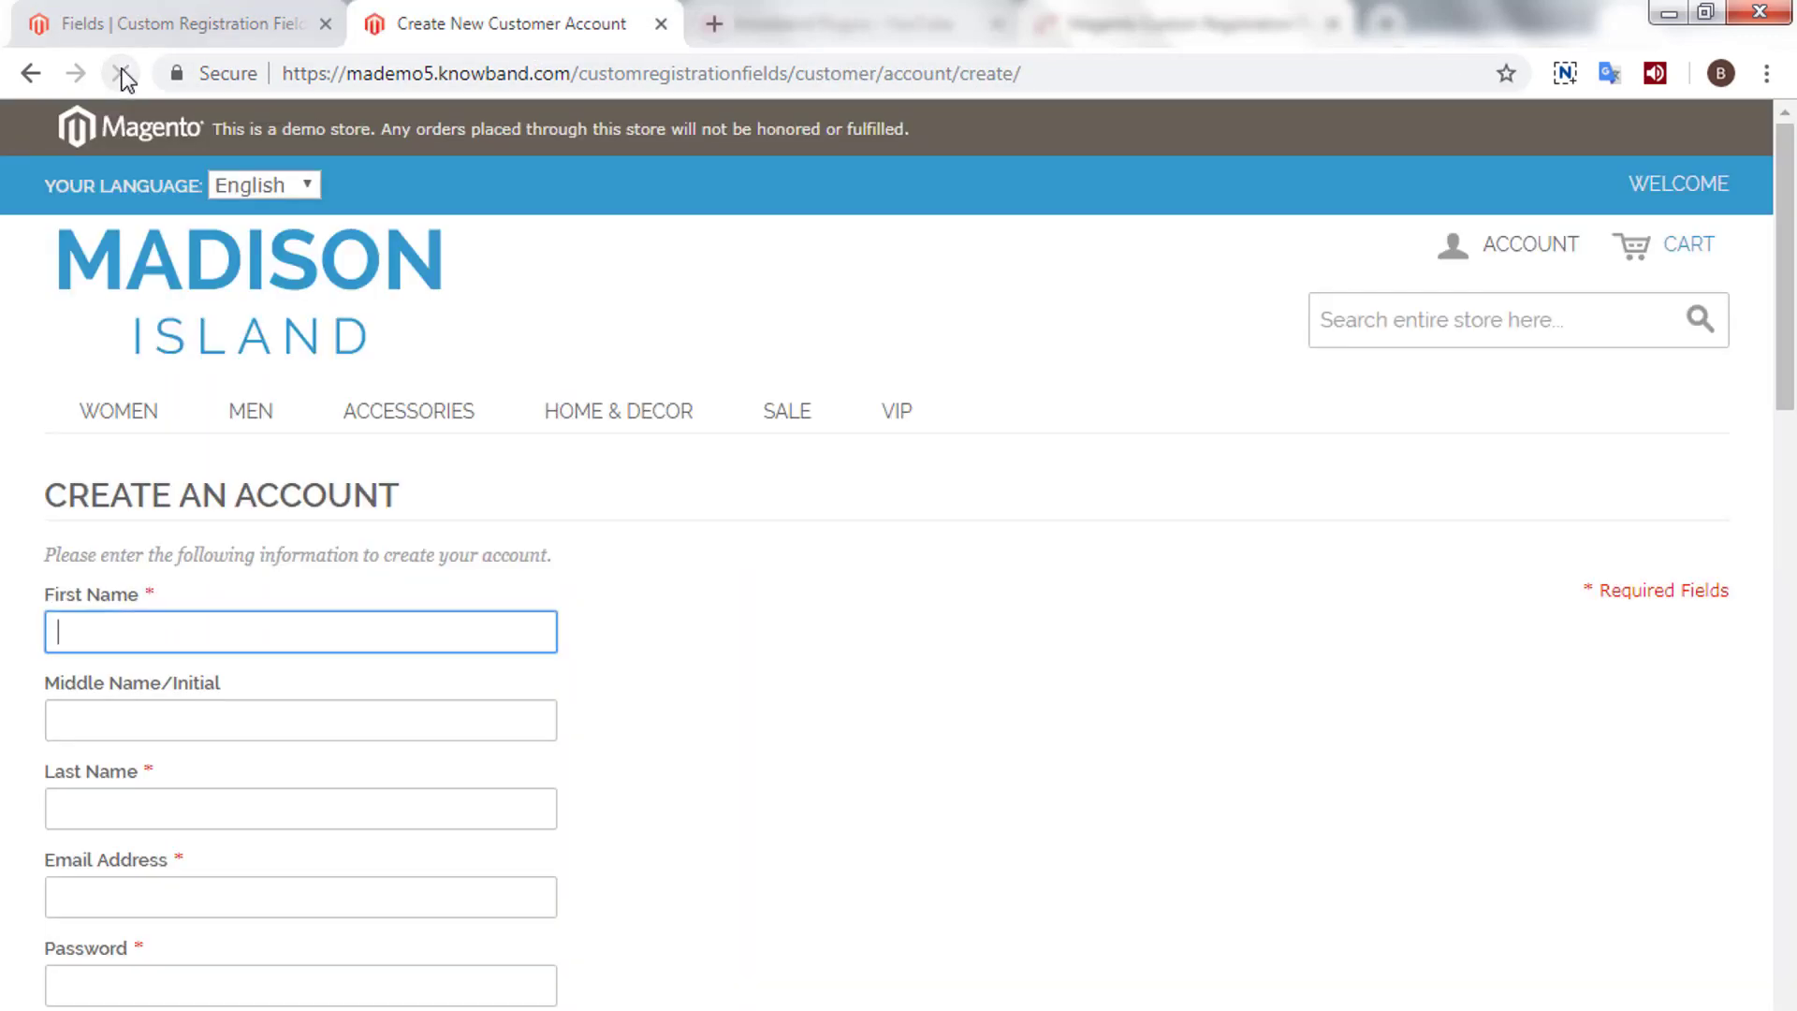
{"action": "left_click_drag", "start_coordinate": [1792, 382], "coordinate": [1792, 839]}
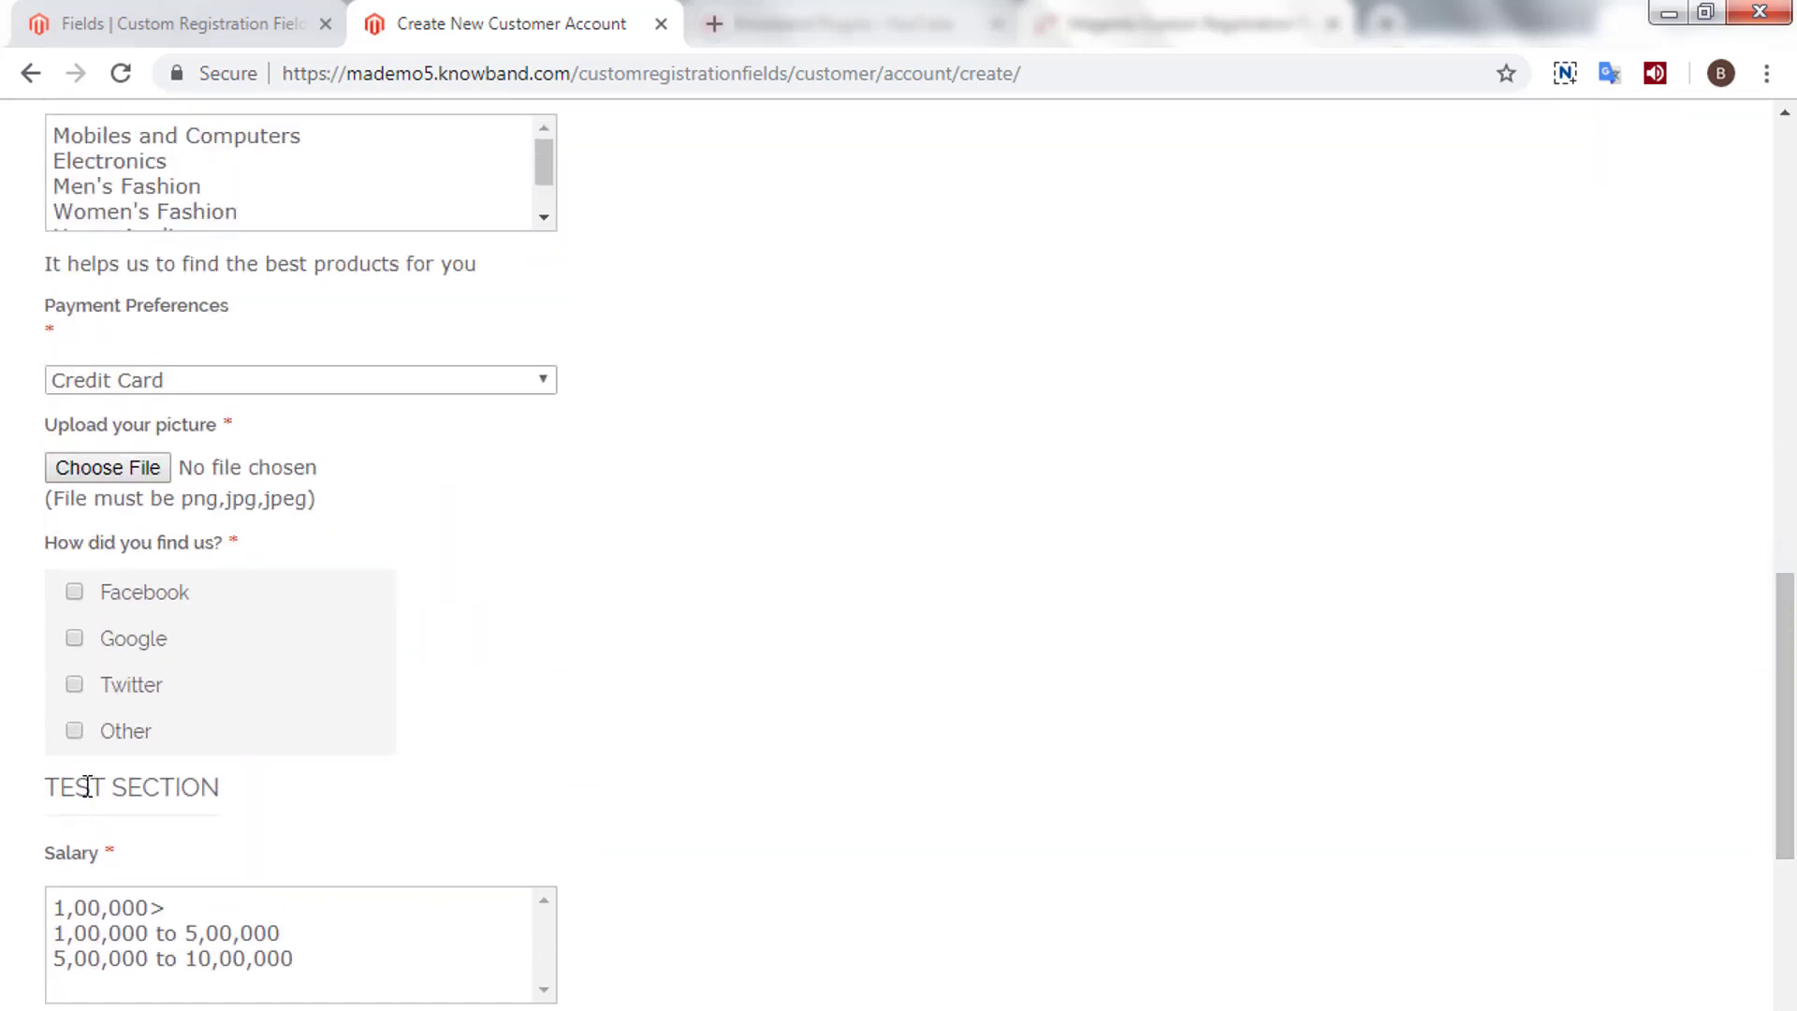
{"action": "left_click_drag", "start_coordinate": [29, 790], "coordinate": [353, 784]}
{"action": "scroll", "coordinate": [810, 802], "scroll_direction": "down", "scroll_amount": 3}
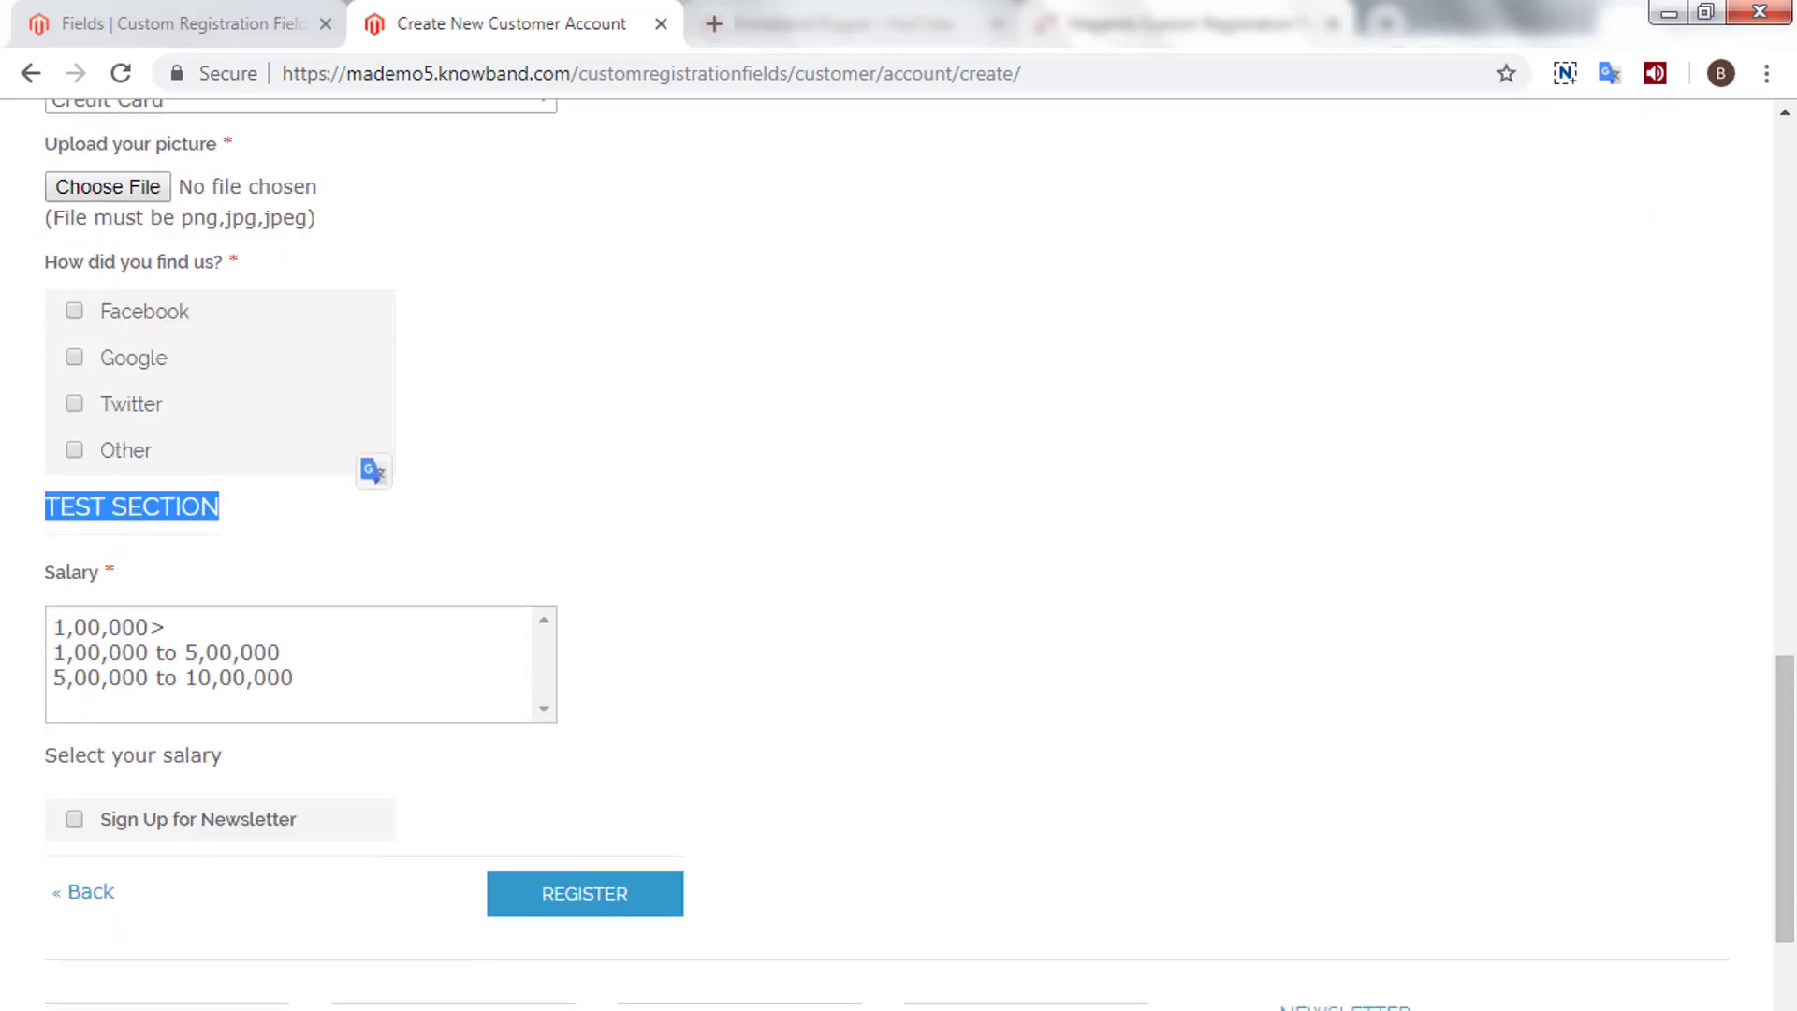
{"action": "left_click", "coordinate": [191, 19]}
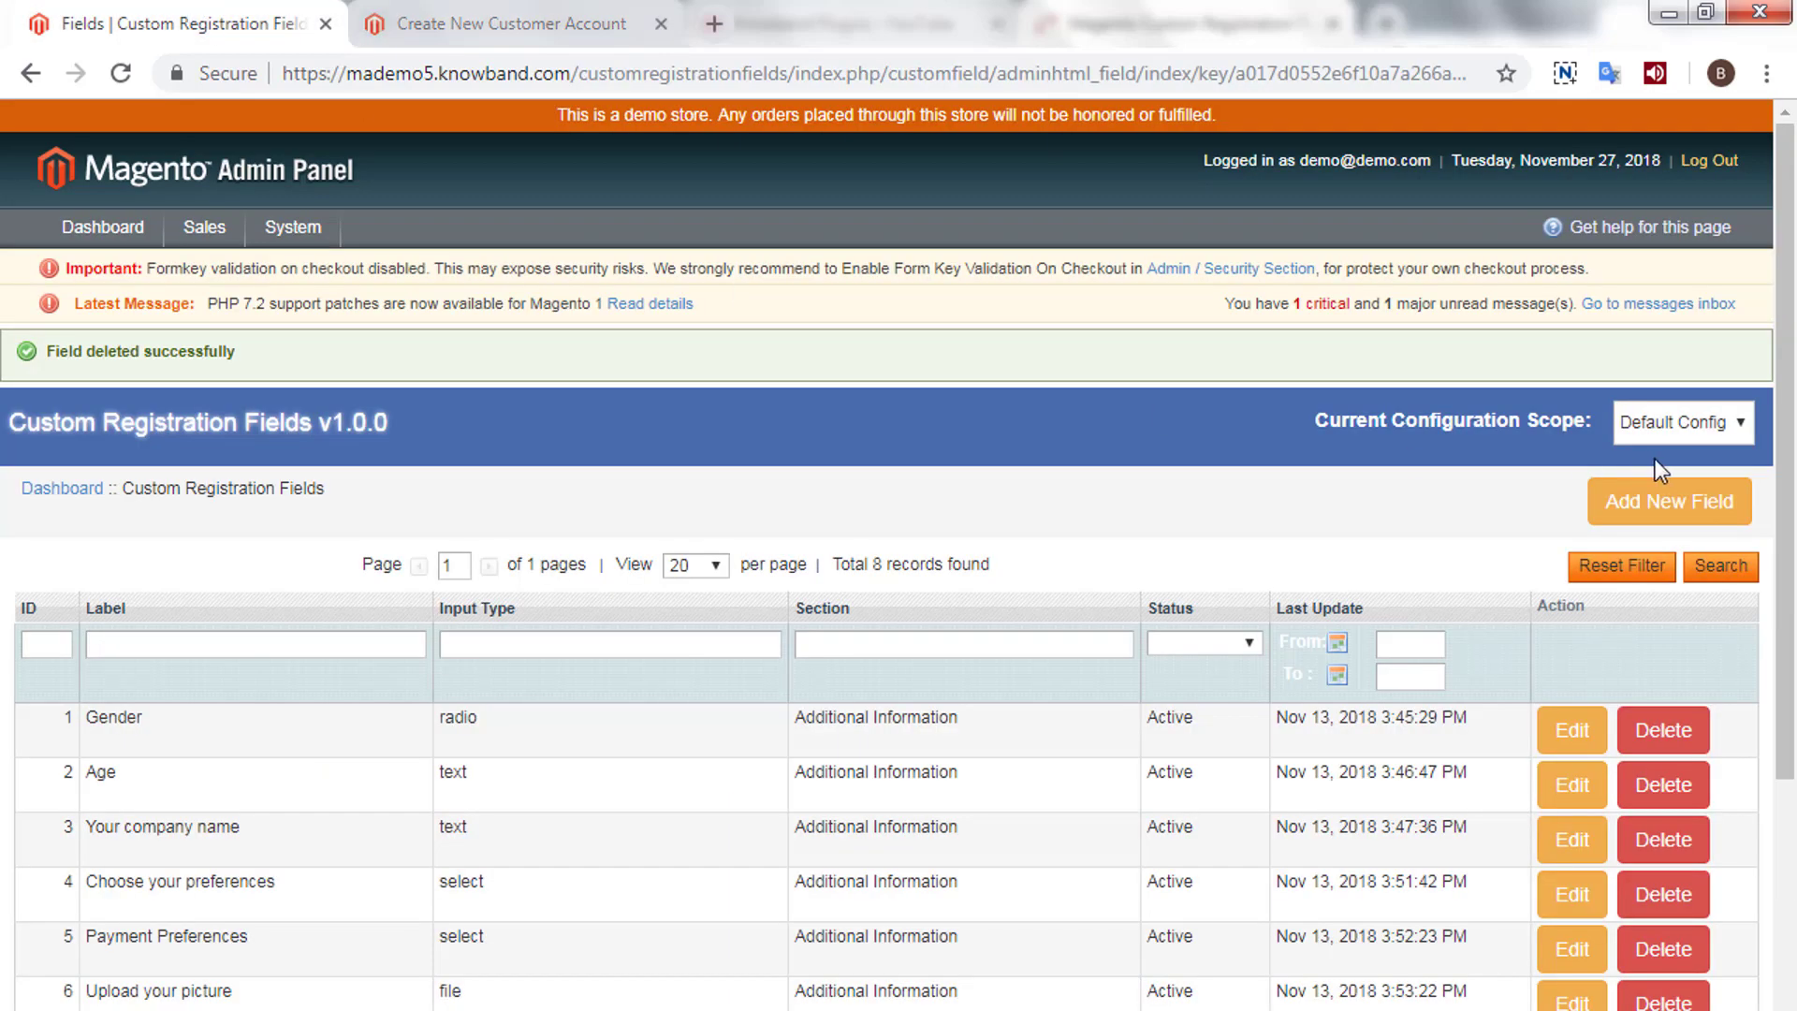
- Add a new custom field with Field Type Radio
{"action": "left_click", "coordinate": [1704, 506]}
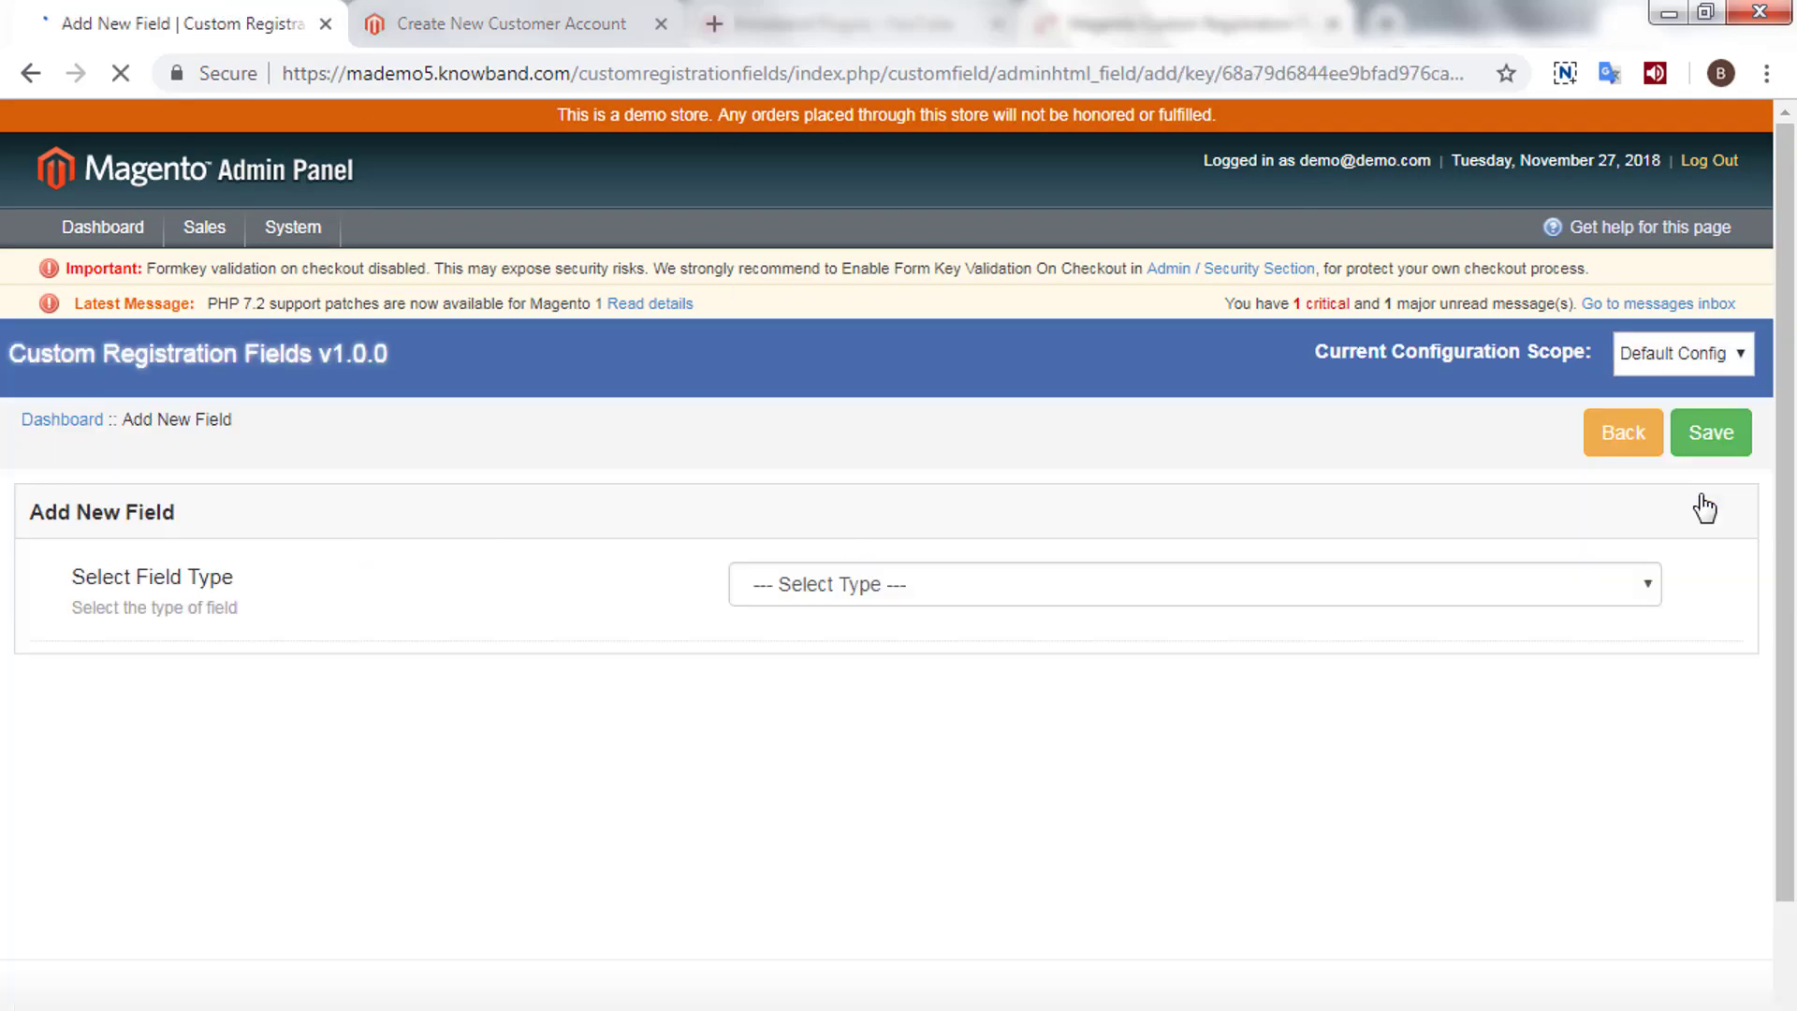
{"action": "left_click", "coordinate": [1123, 590]}
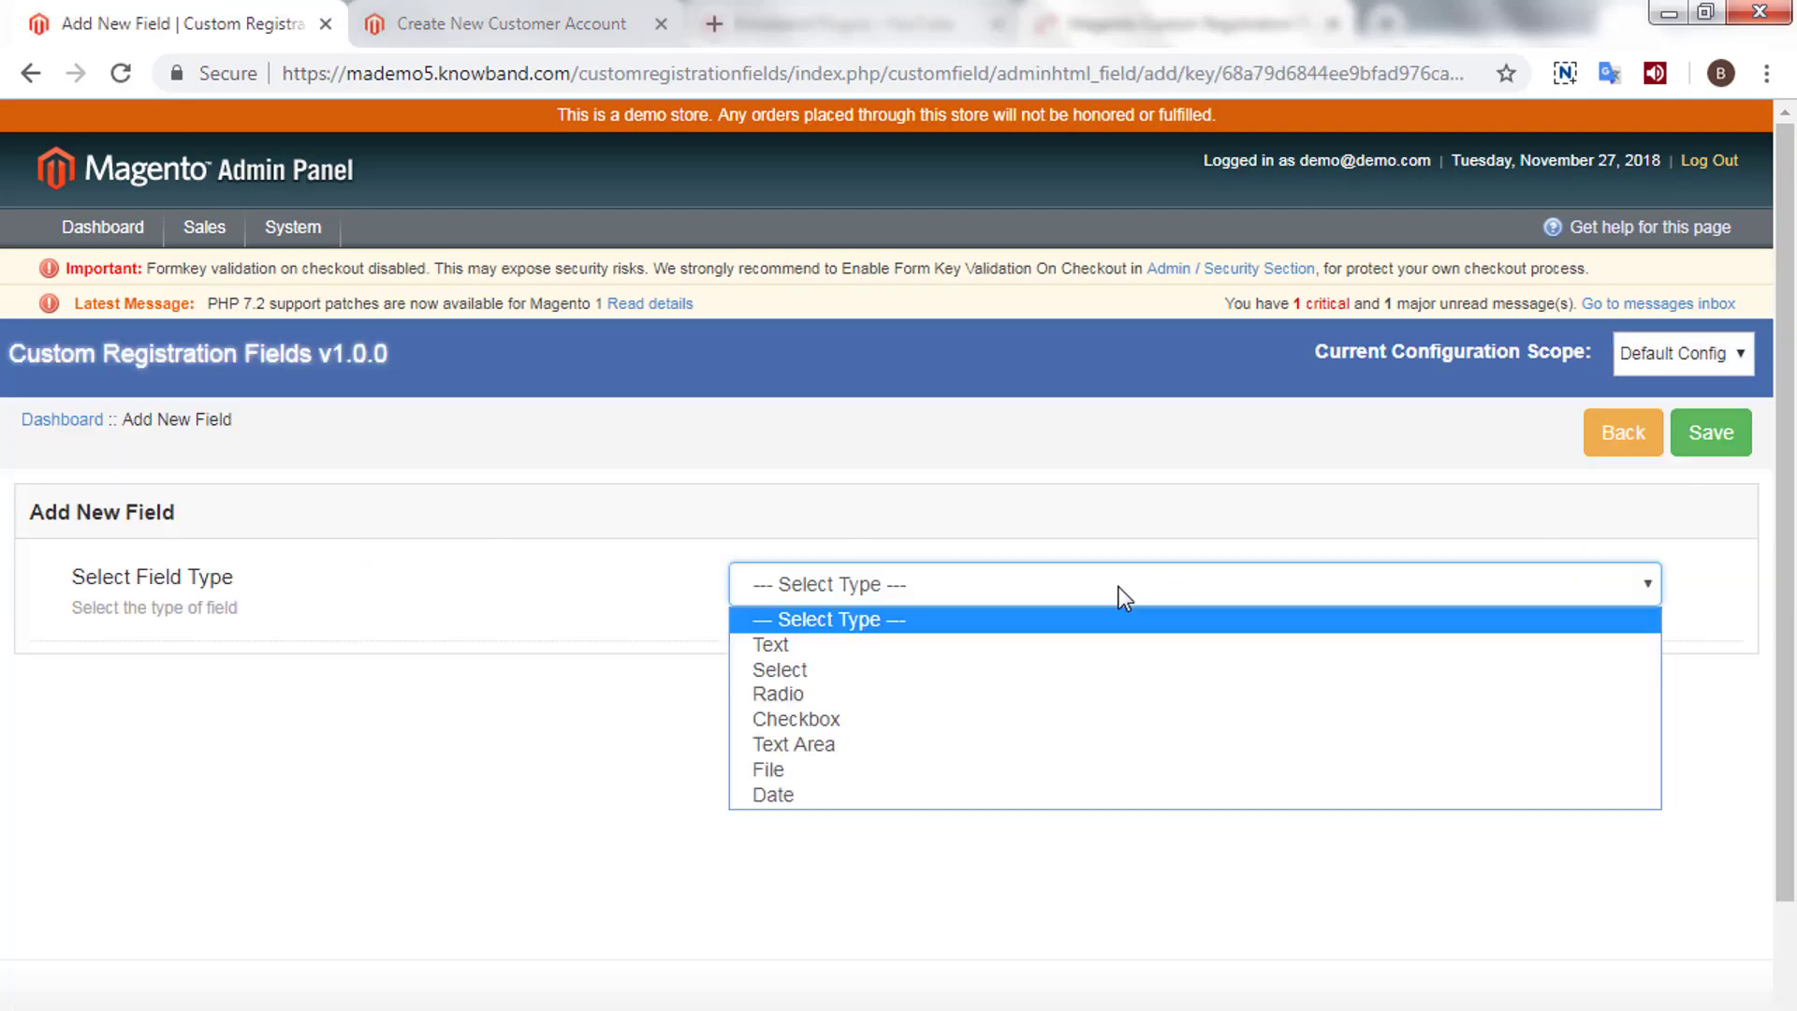
{"action": "left_click", "coordinate": [1017, 698]}
{"action": "scroll", "coordinate": [1020, 702], "scroll_direction": "down", "scroll_amount": 2}
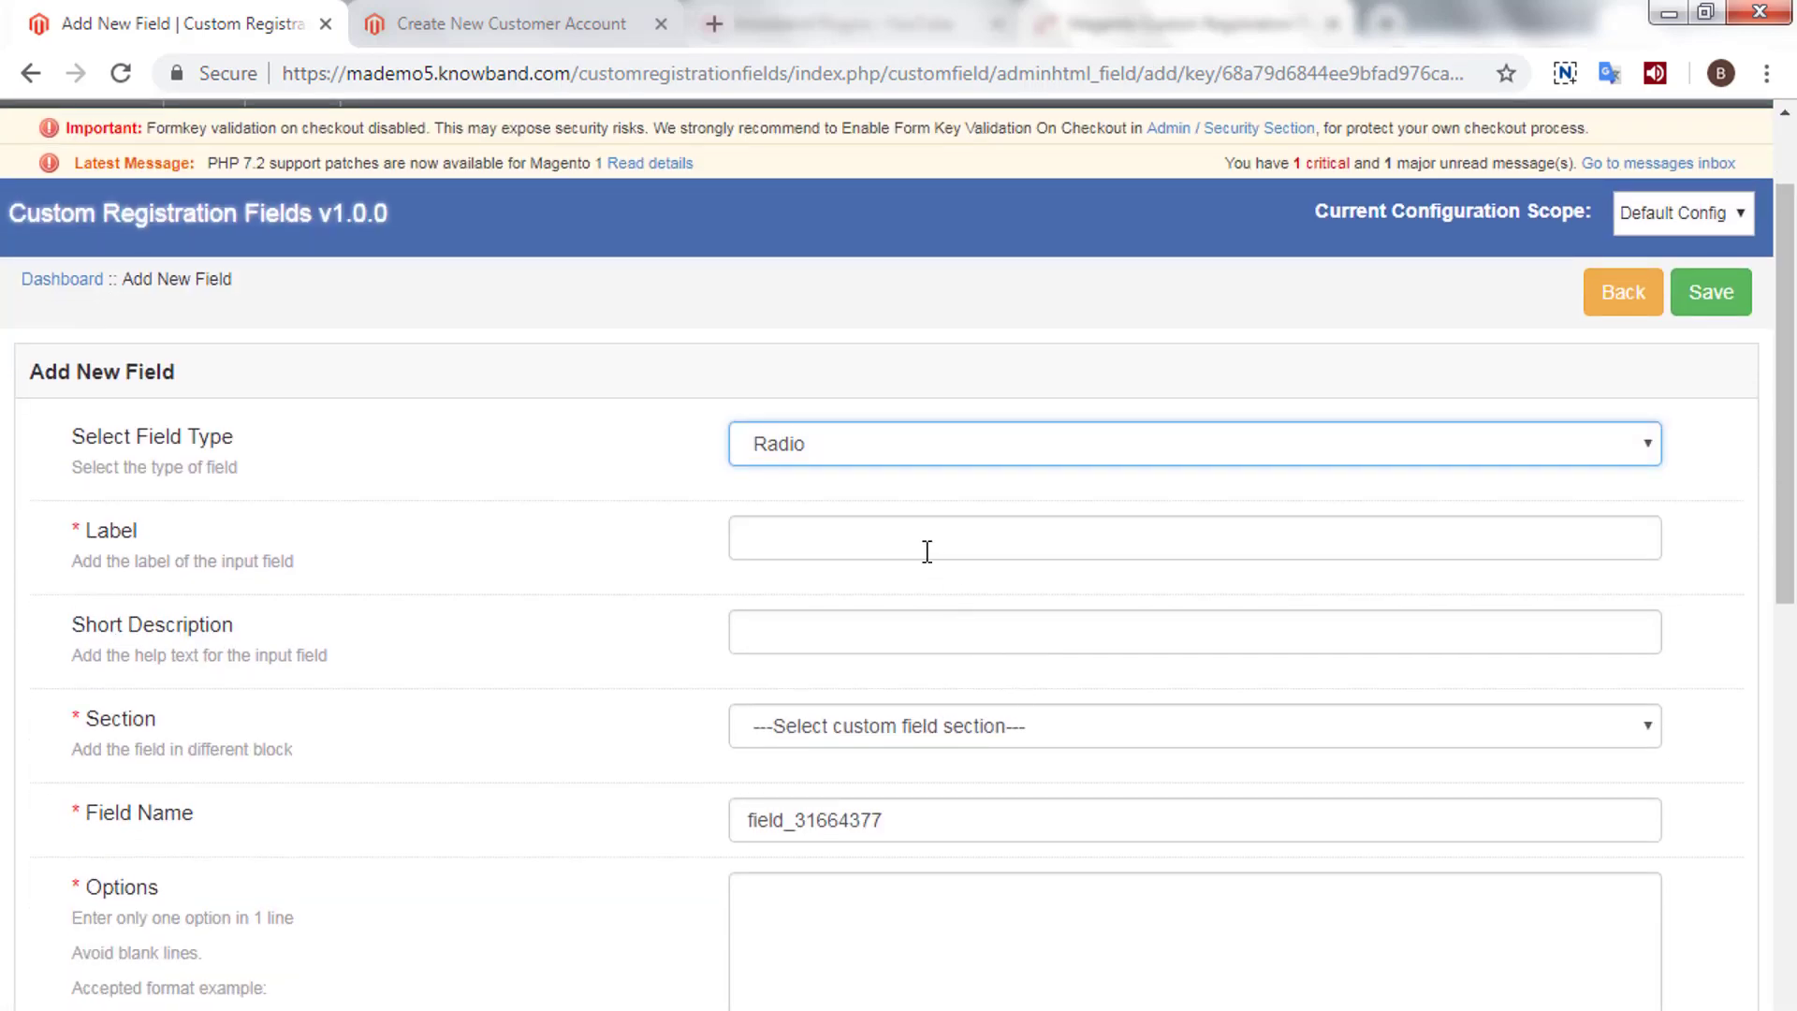
- Set the field's label to 'Select'
{"action": "left_click", "coordinate": [926, 551]}
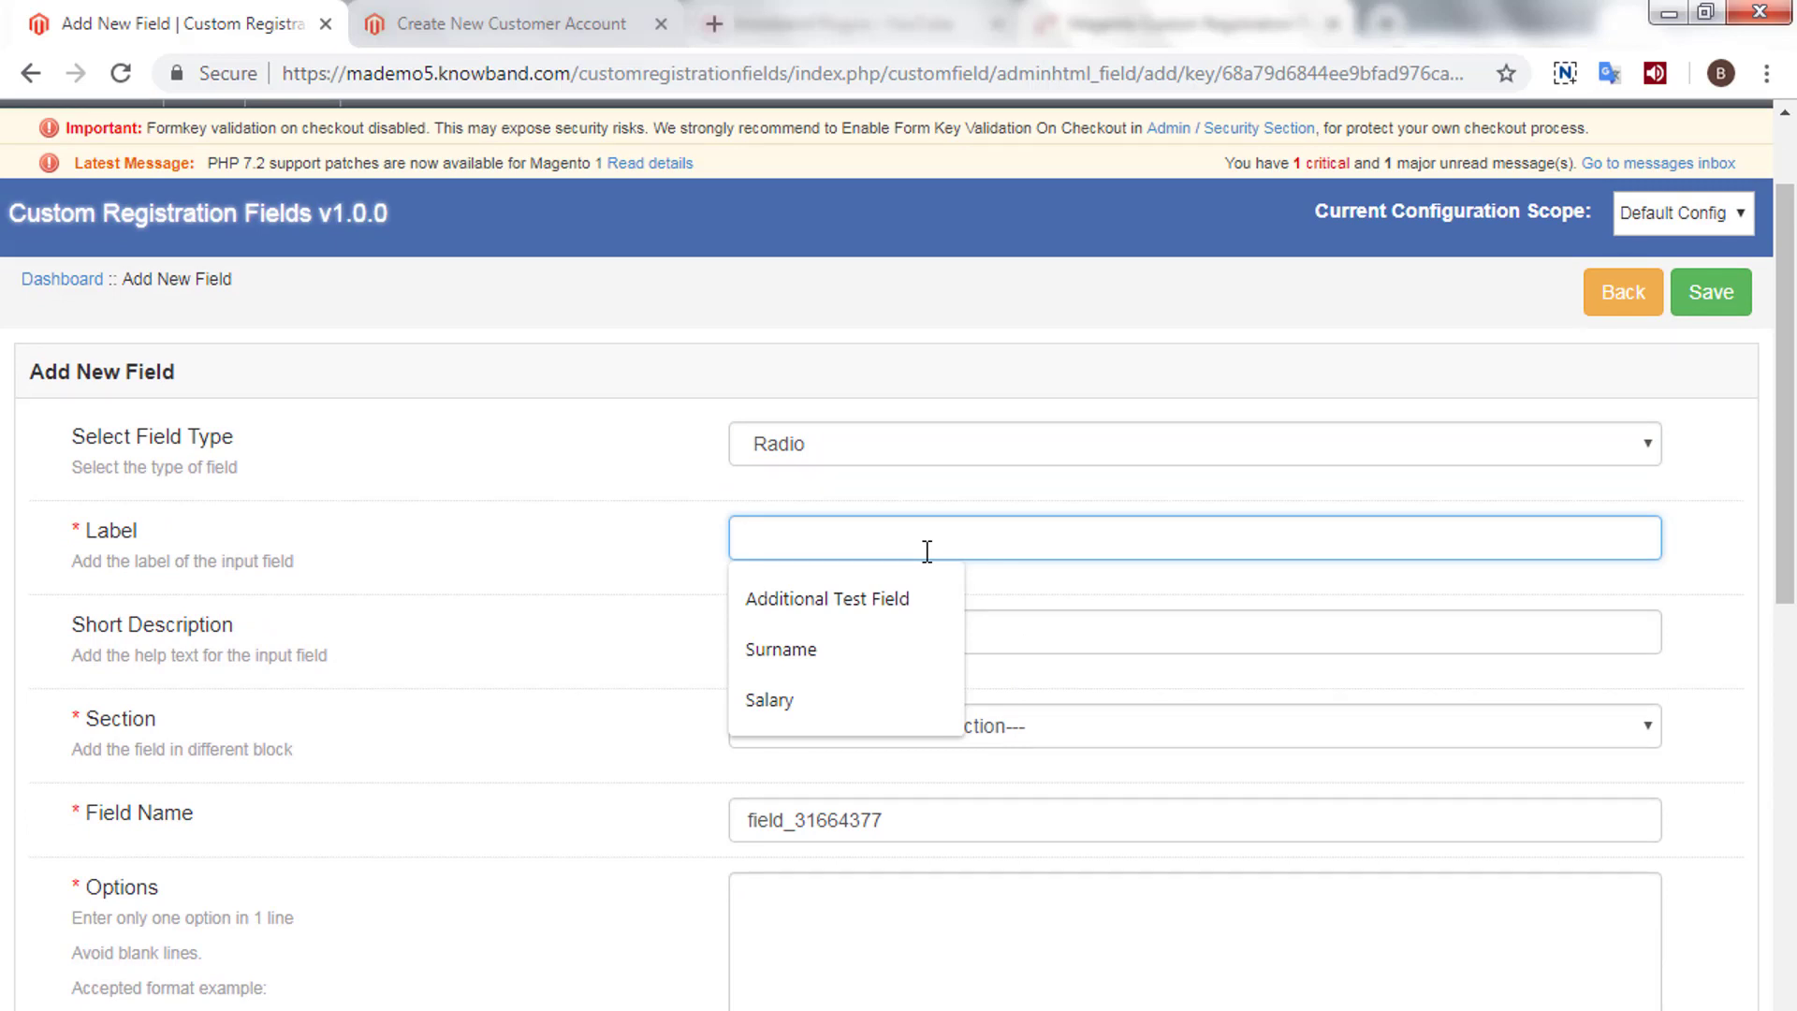
{"action": "type", "text": "Sle"}
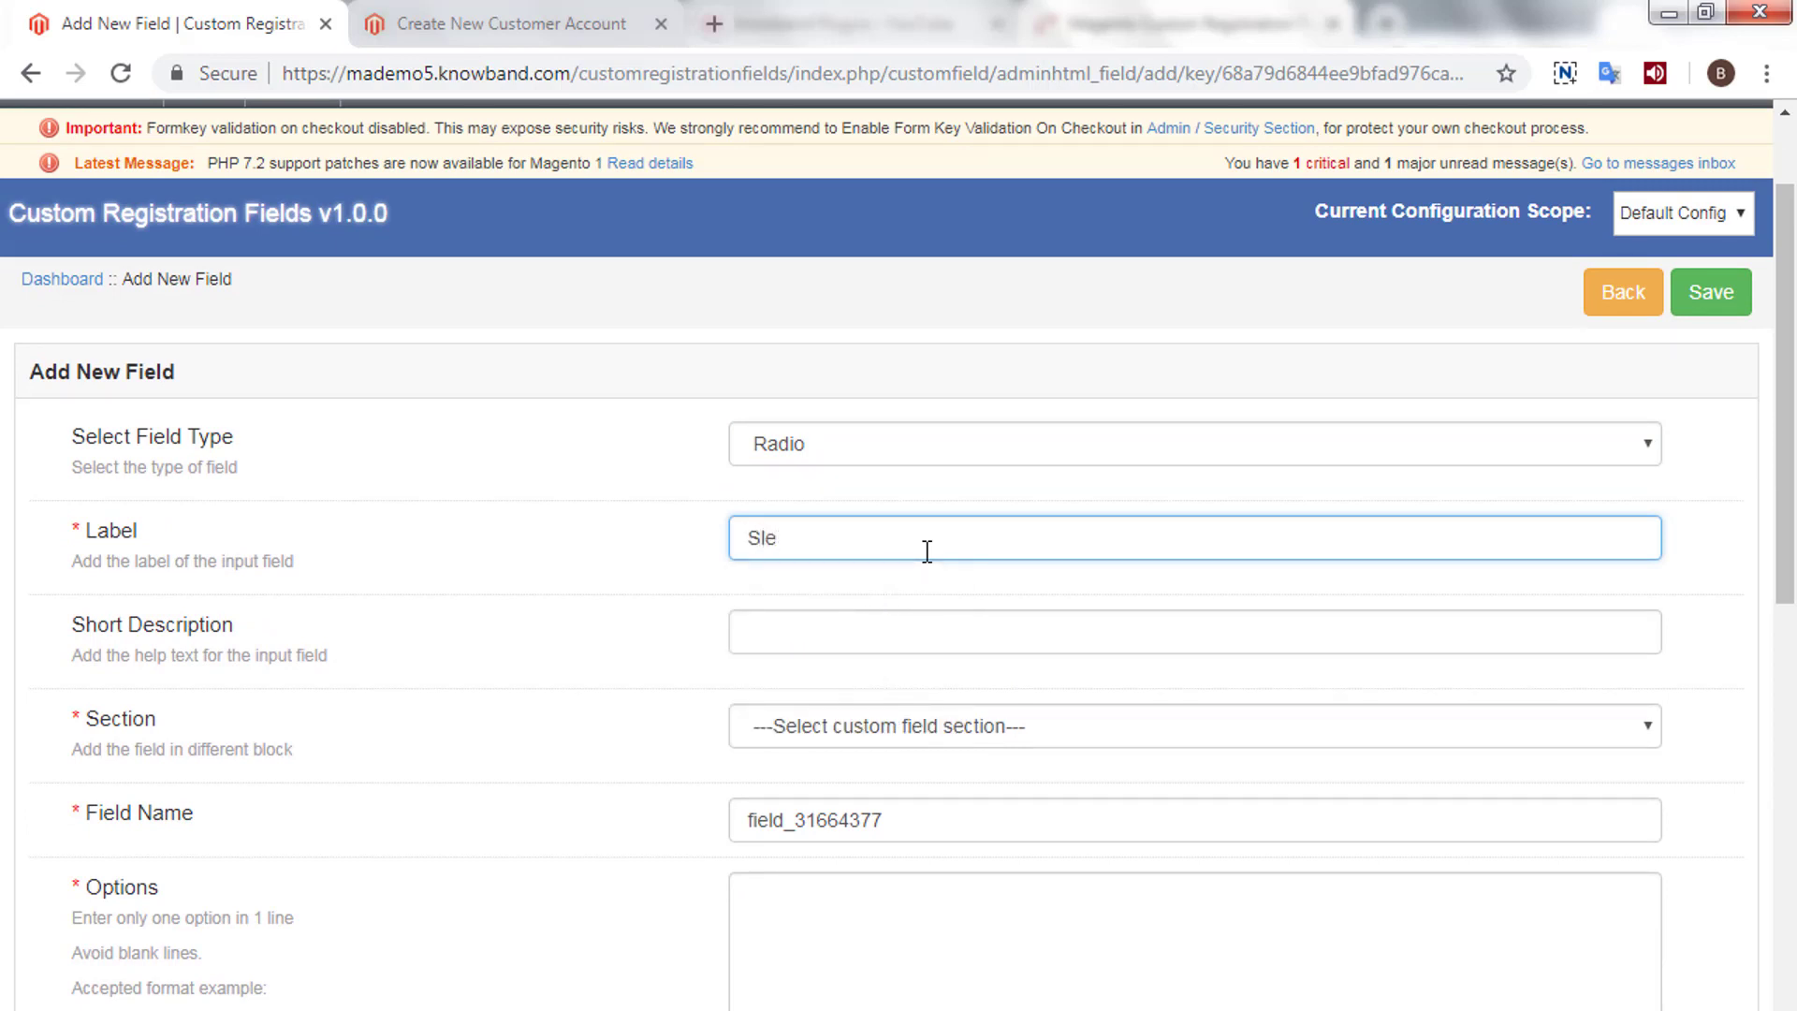
{"action": "key", "text": "BackSpace"}
{"action": "key", "text": "BackSpace"}
{"action": "type", "text": "elect yu"}
{"action": "key", "text": "BackSpace"}
{"action": "type", "text": "o"}
{"action": "key", "text": "BackSpace"}
{"action": "key", "text": "BackSpace"}
{"action": "key", "text": "Tab"}
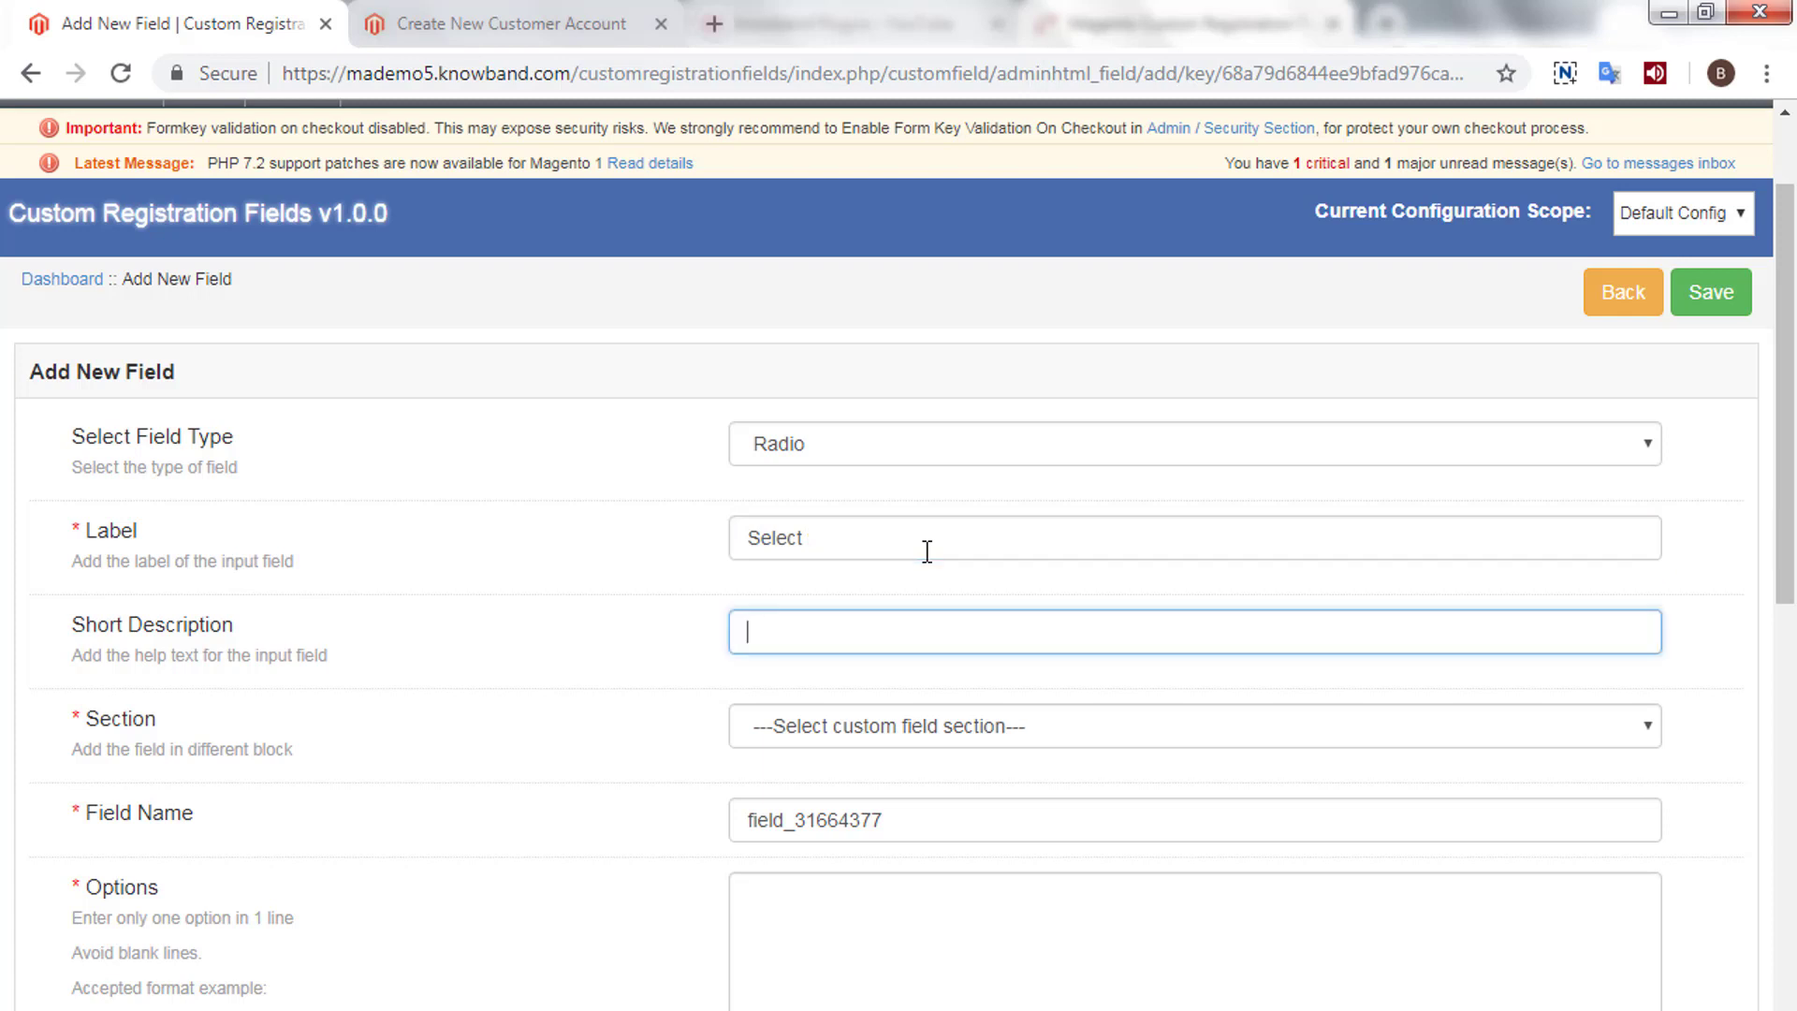
- Describe it as 'Select yes or no' and place it in Test Section
{"action": "type", "text": "Select "}
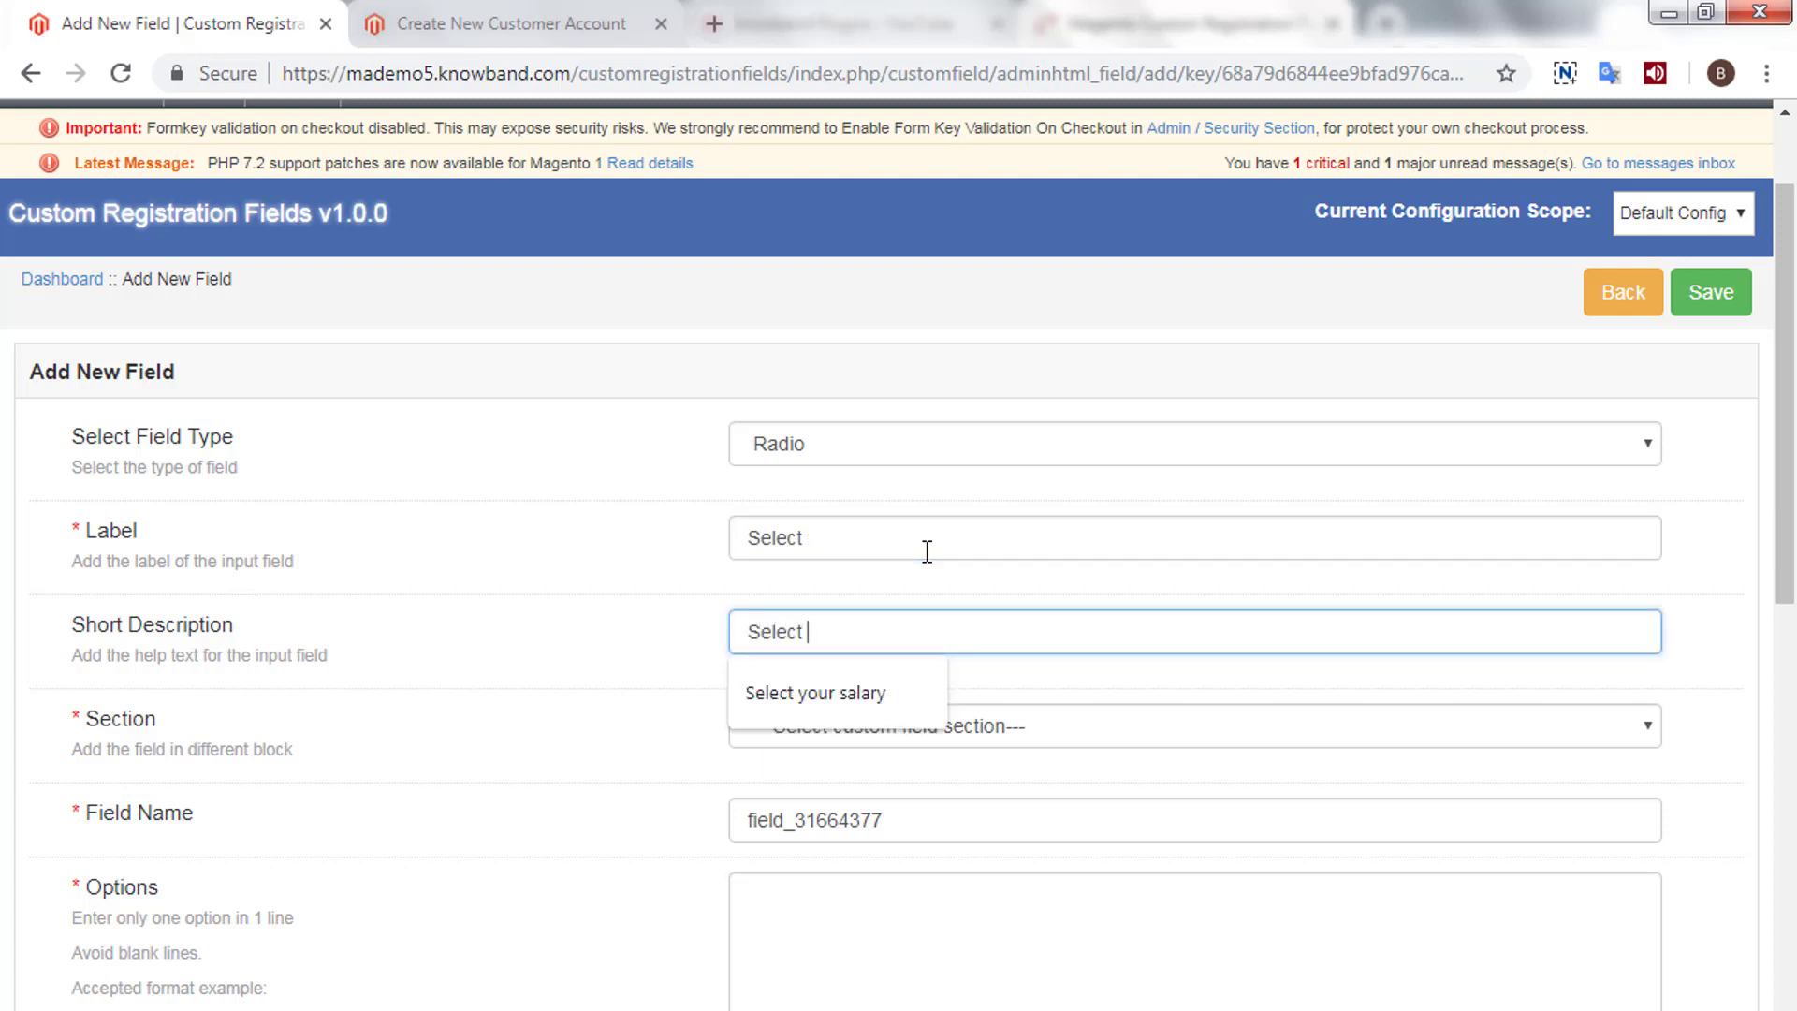
{"action": "type", "text": "yes or no"}
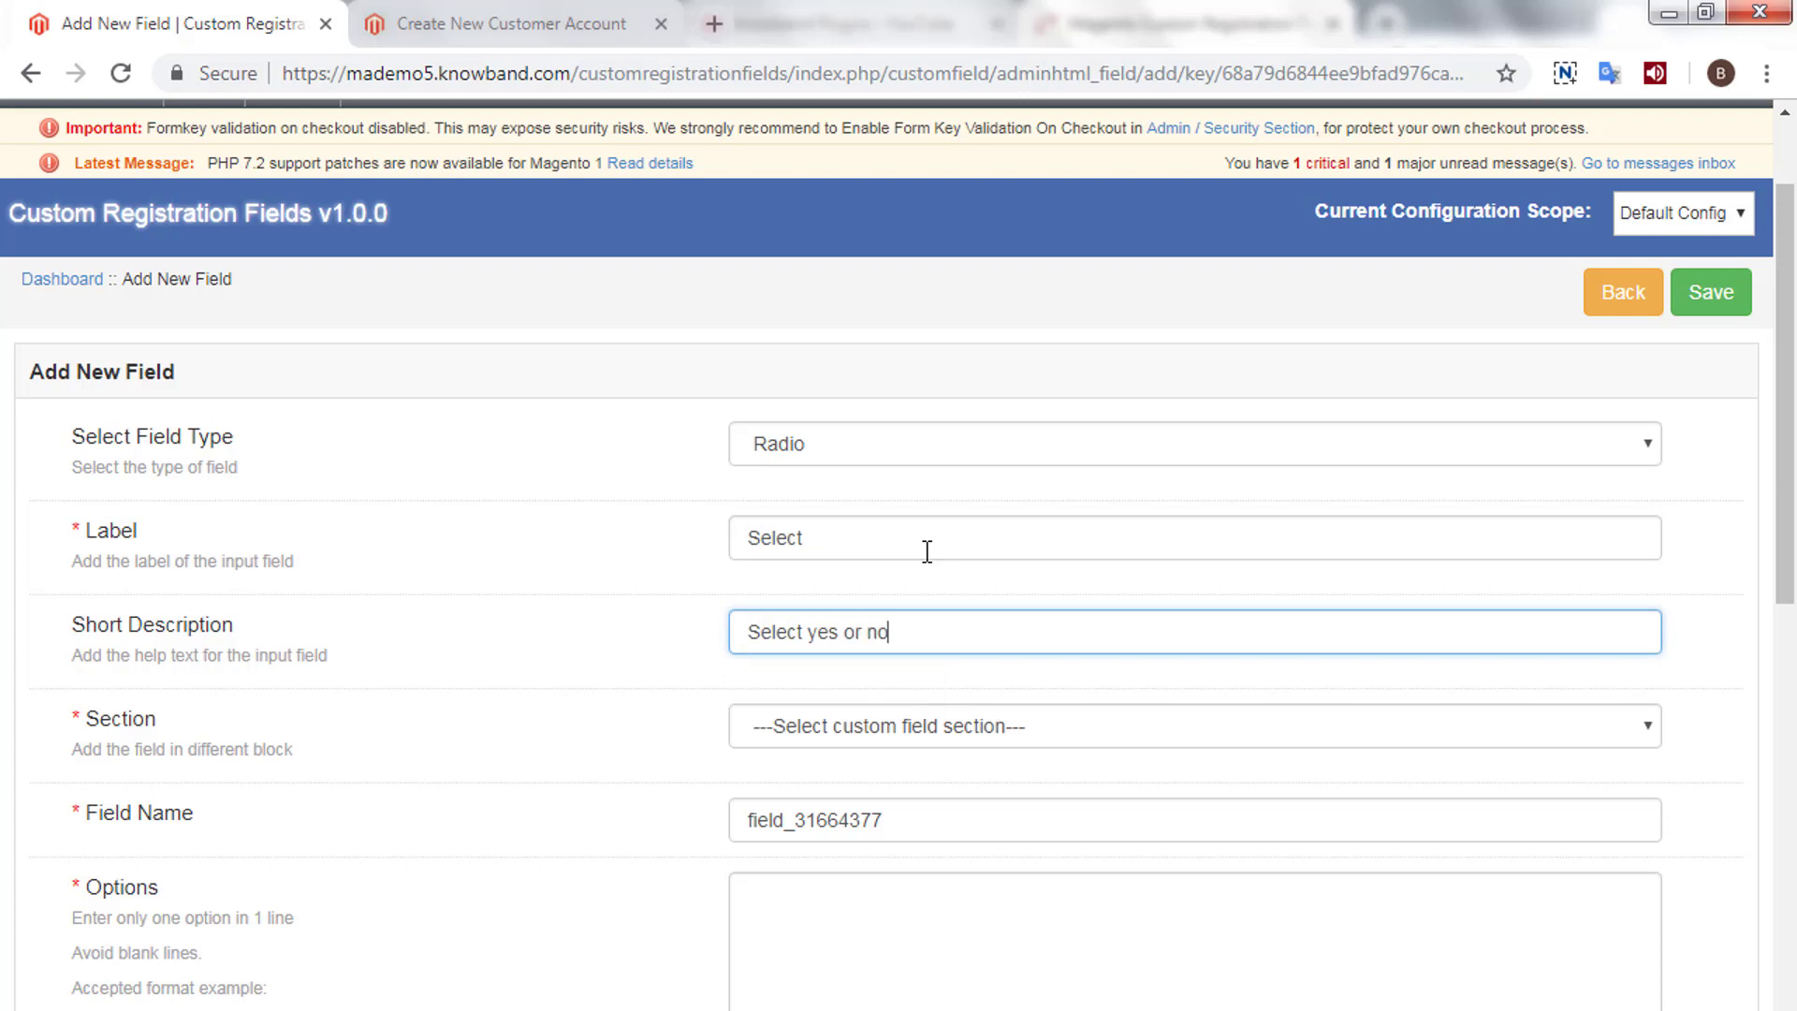
{"action": "left_click", "coordinate": [936, 726]}
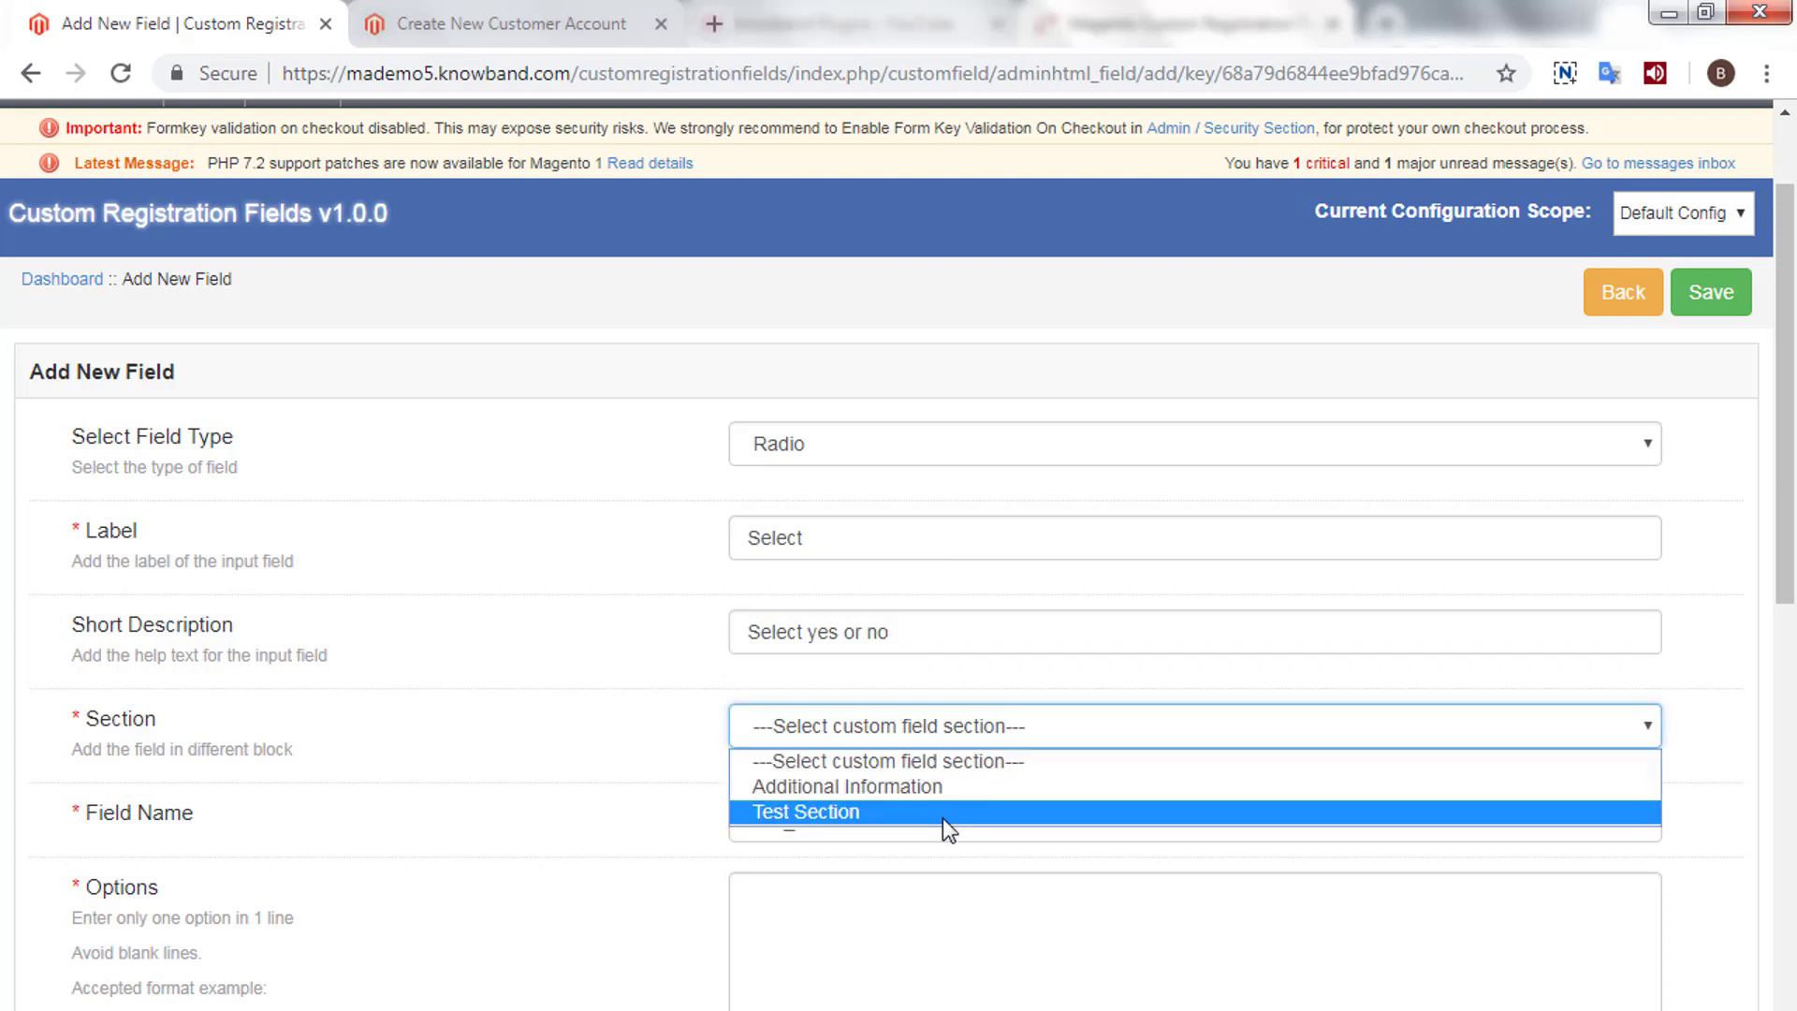
{"action": "left_click", "coordinate": [941, 816]}
{"action": "scroll", "coordinate": [942, 818], "scroll_direction": "down", "scroll_amount": 3}
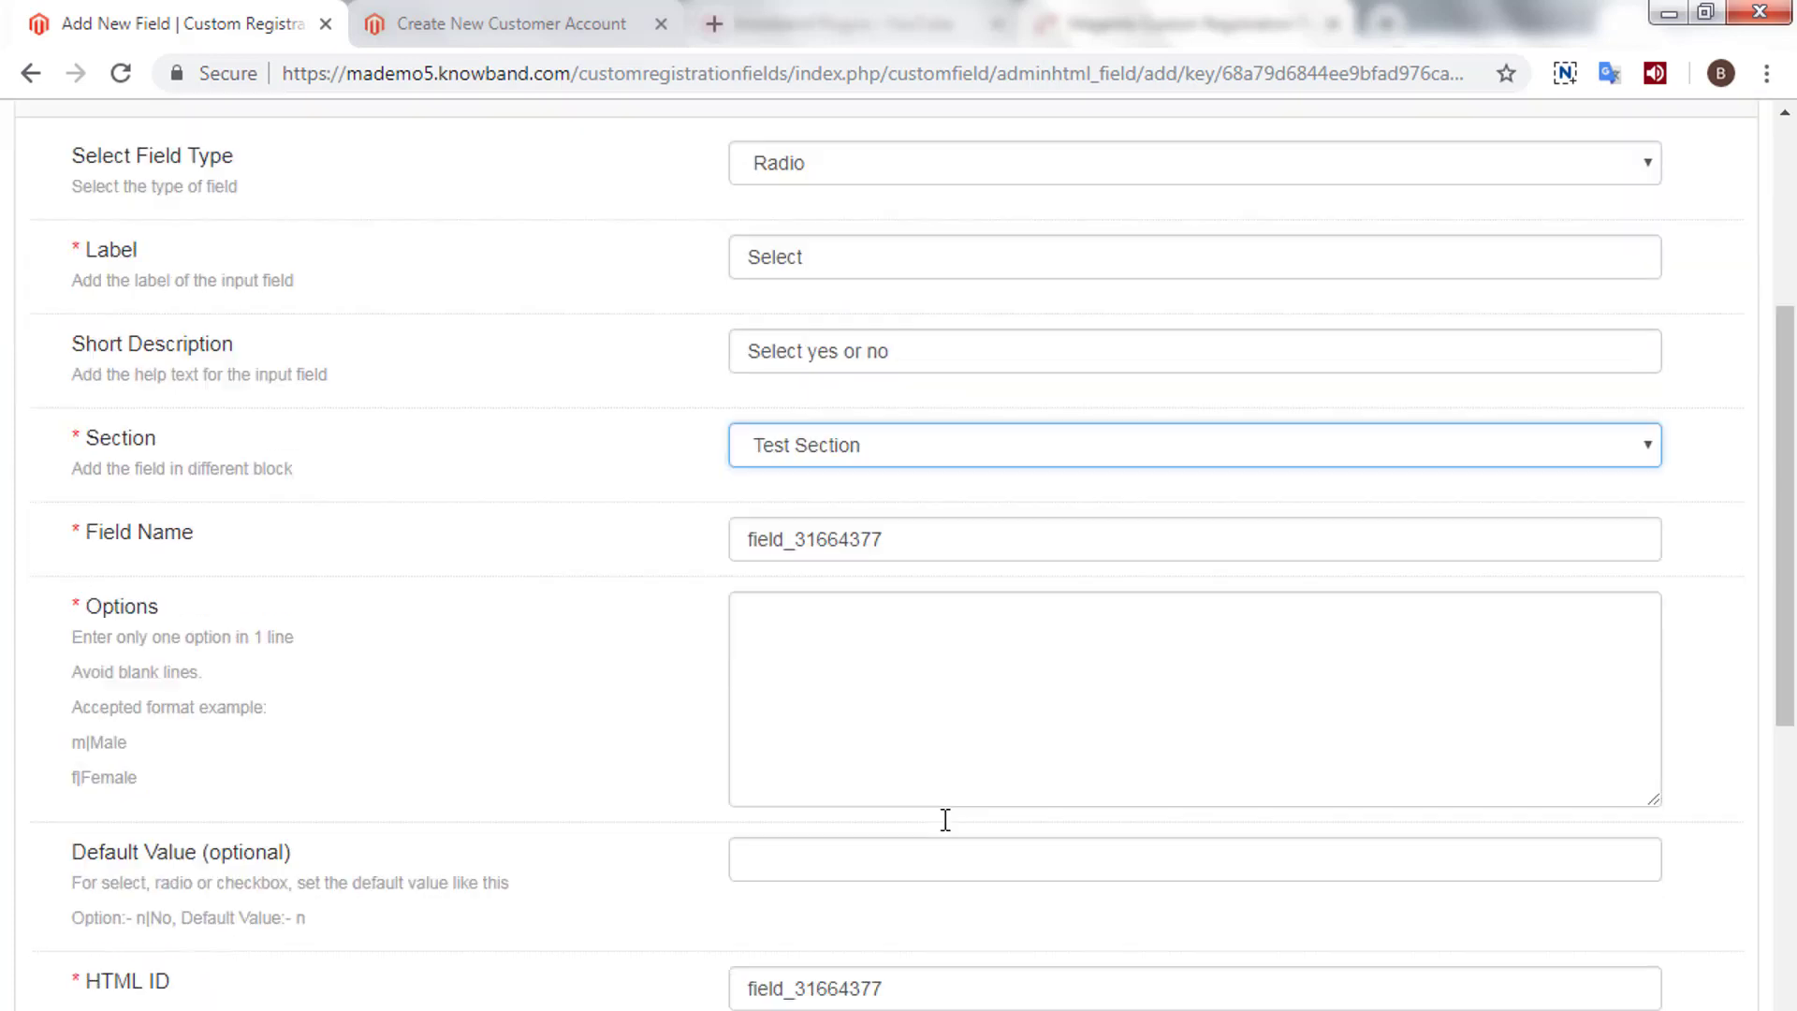
- Enter the radio options 1|Yes and 2|No
{"action": "left_click", "coordinate": [849, 652]}
{"action": "type", "text": "1\\"}
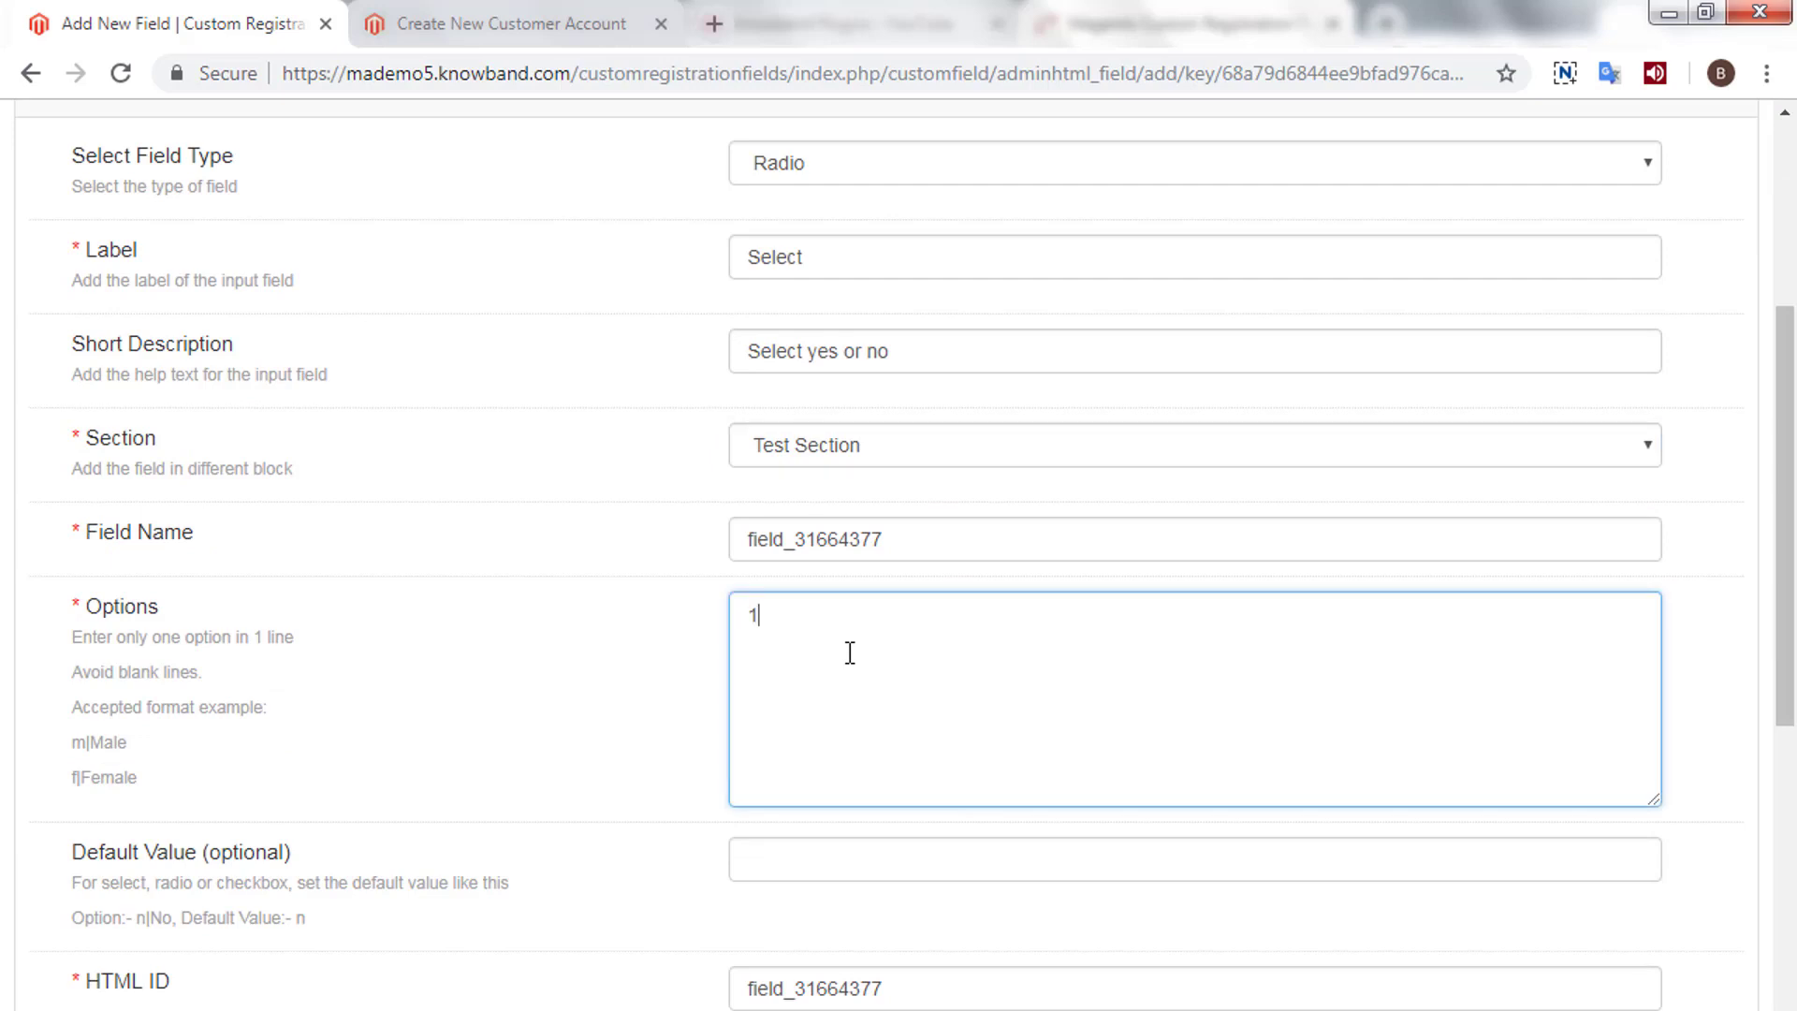
{"action": "type", "text": "|Yes"}
{"action": "key", "text": "ctrl+a"}
{"action": "key", "text": "ctrl+c"}
{"action": "left_click", "coordinate": [849, 653]}
{"action": "key", "text": "Return"}
{"action": "key", "text": "ctrl+v"}
{"action": "key", "text": "Delete"}
{"action": "type", "text": "2"}
{"action": "key", "text": "BackSpace"}
{"action": "key", "text": "BackSpace"}
{"action": "key", "text": "BackSpace"}
{"action": "type", "text": "No"}
{"action": "scroll", "coordinate": [850, 652], "scroll_direction": "down", "scroll_amount": 4}
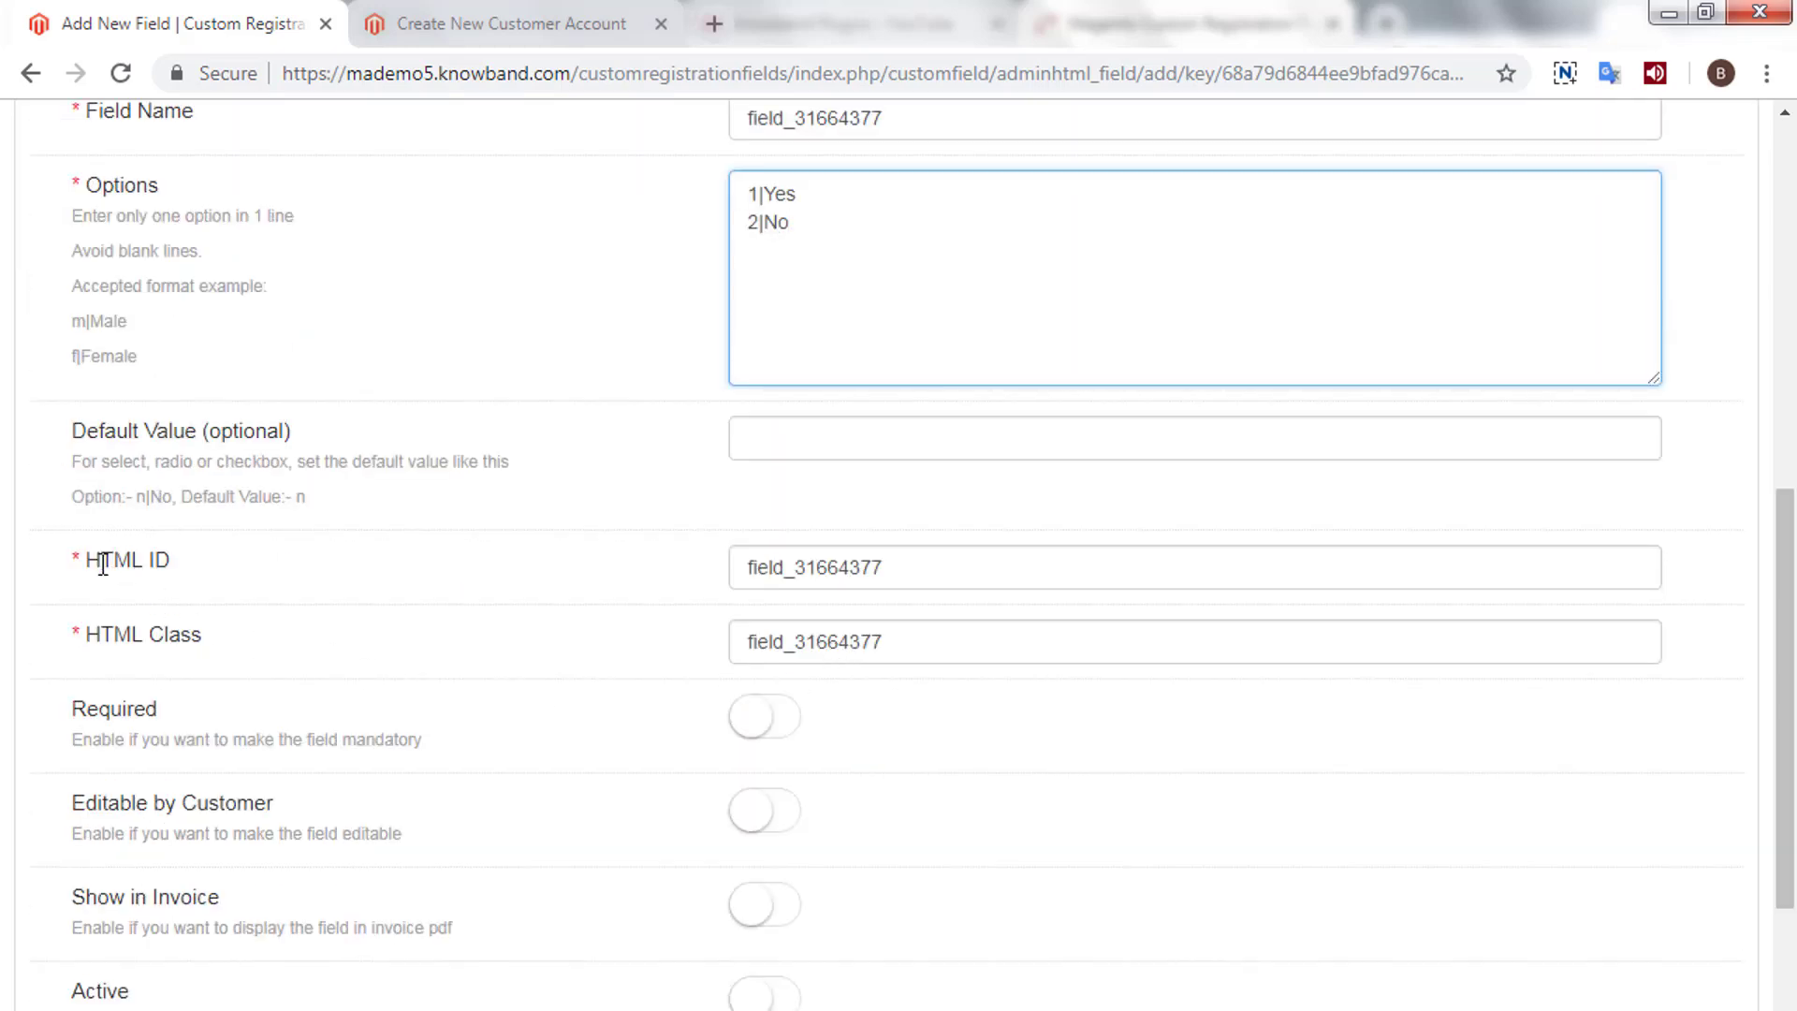
- Switch on Required, Editable by Customer, Show in Invoice and Active, then save
{"action": "left_click_drag", "start_coordinate": [92, 569], "coordinate": [501, 577]}
{"action": "left_click", "coordinate": [209, 586]}
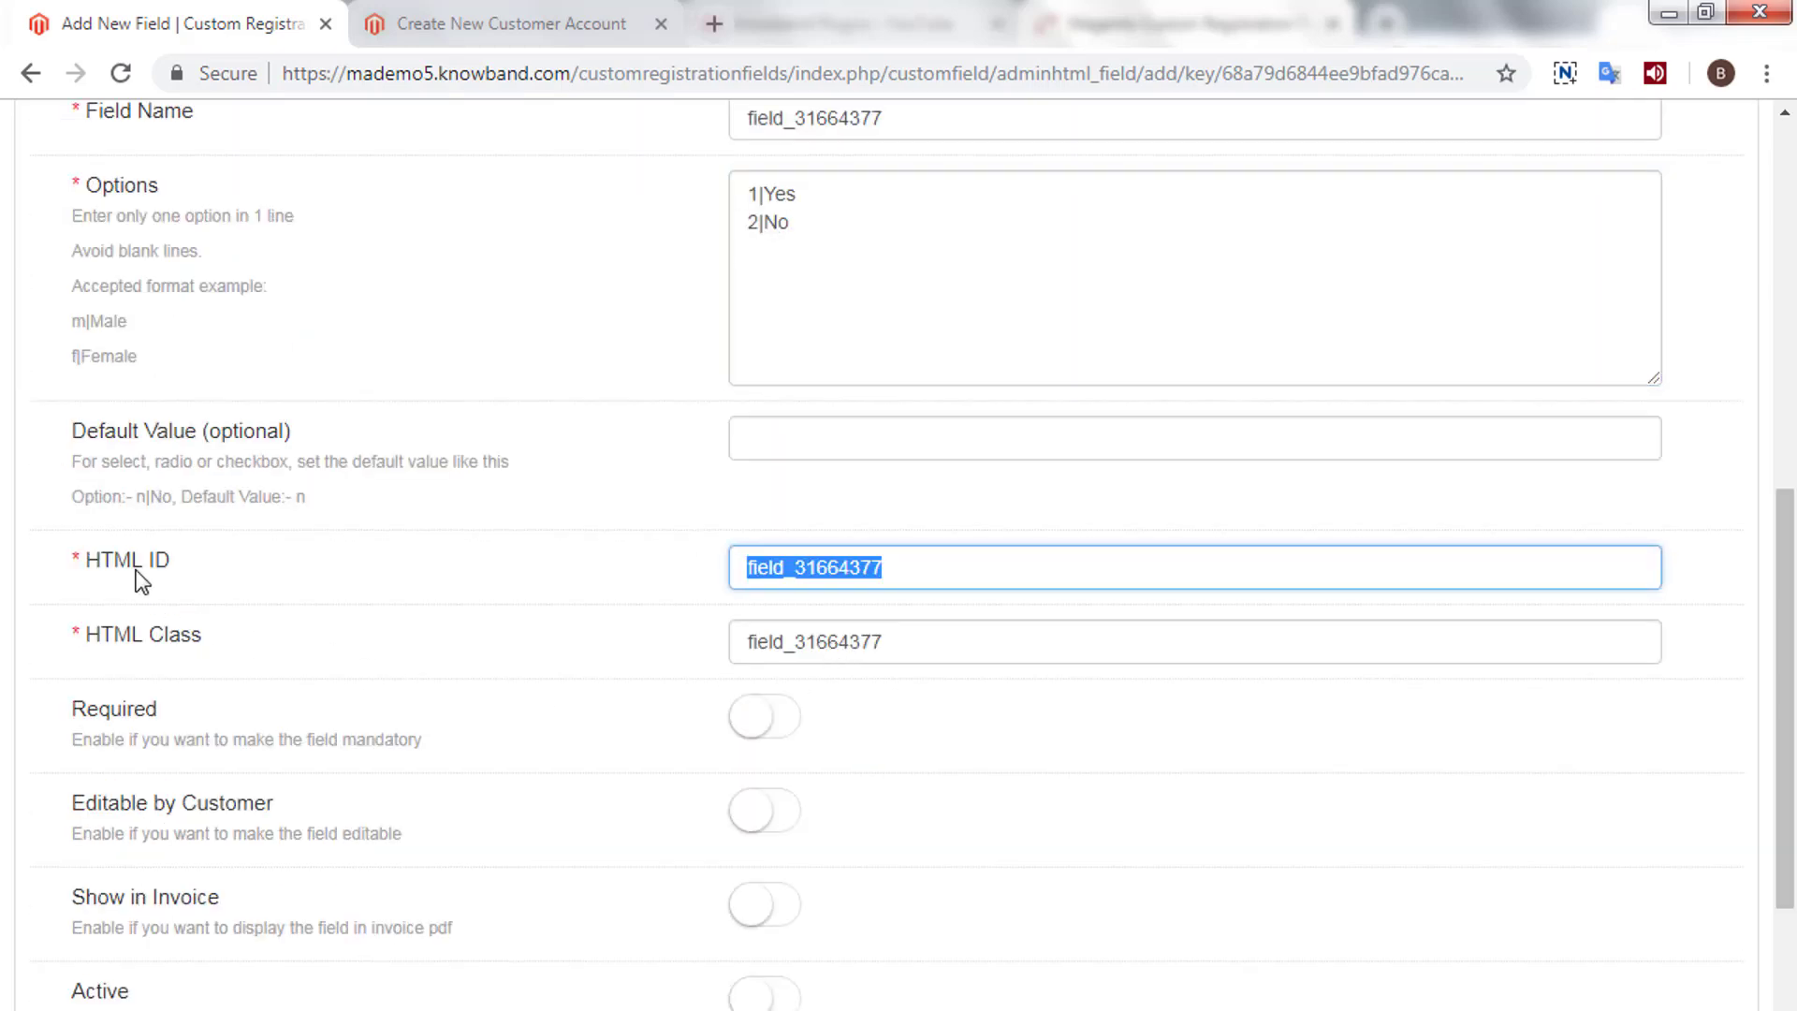
{"action": "left_click_drag", "start_coordinate": [86, 636], "coordinate": [310, 639]}
{"action": "left_click", "coordinate": [540, 655]}
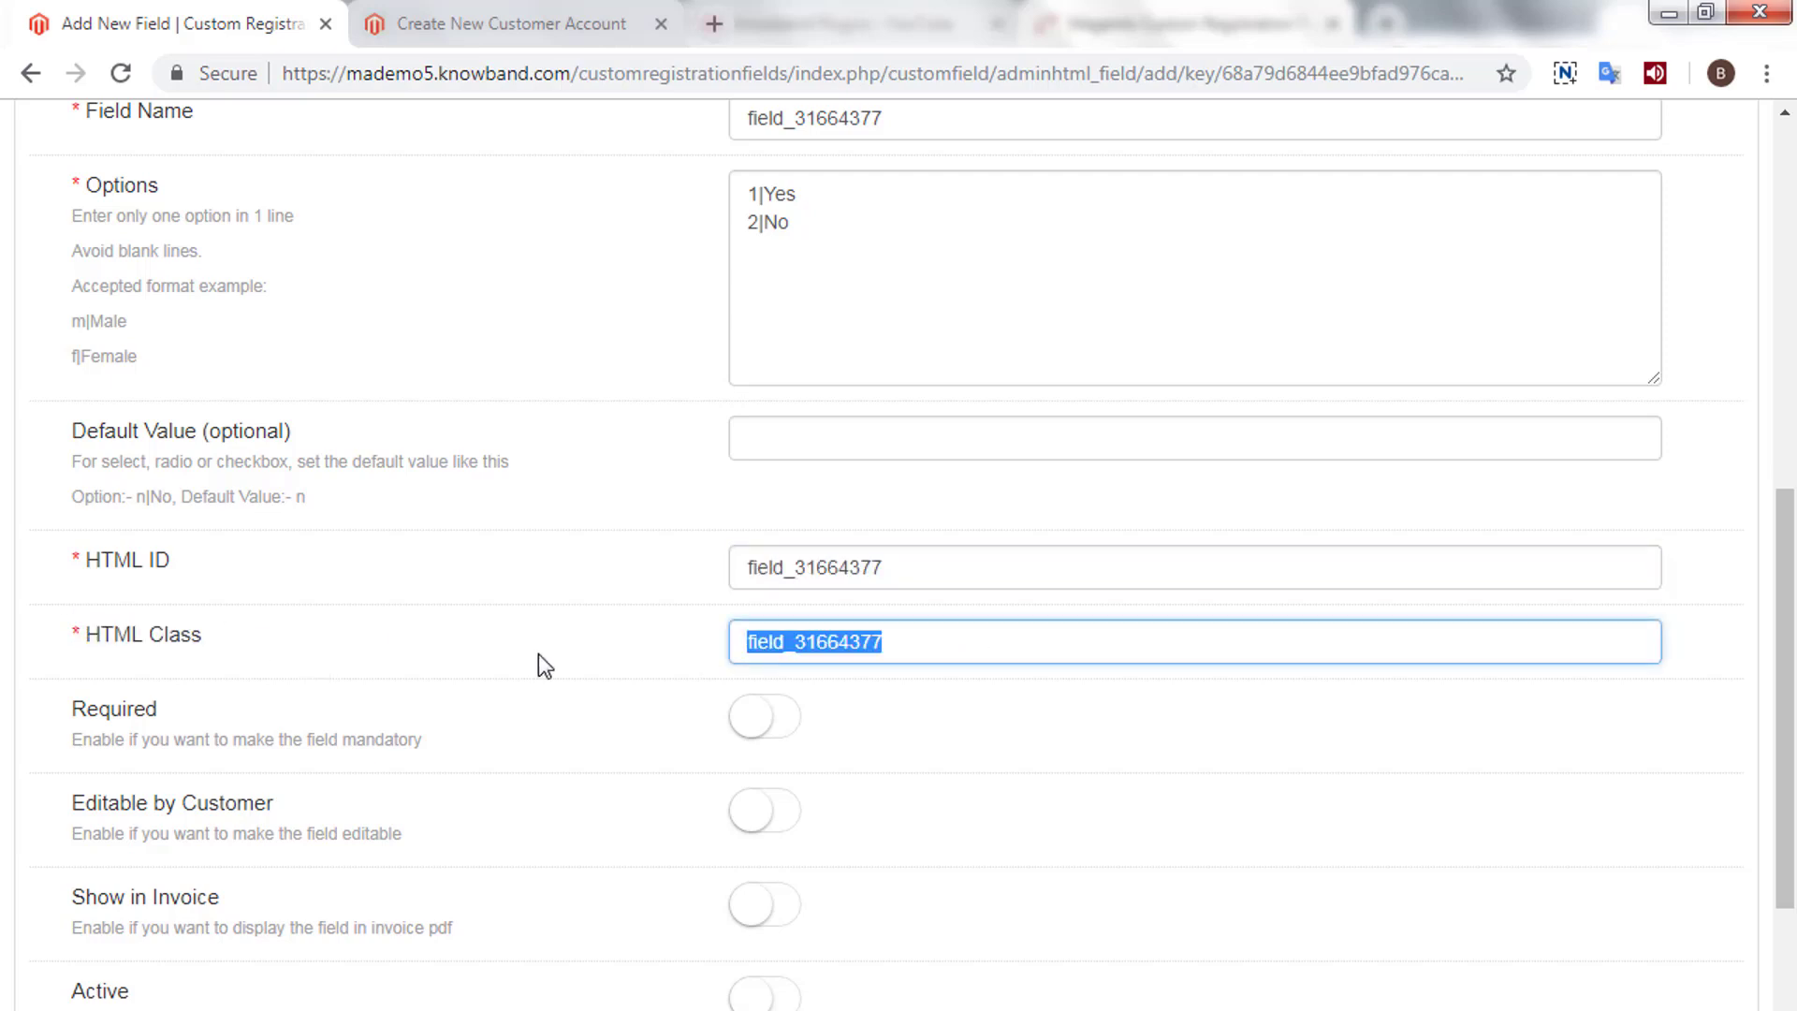
{"action": "left_click", "coordinate": [794, 730]}
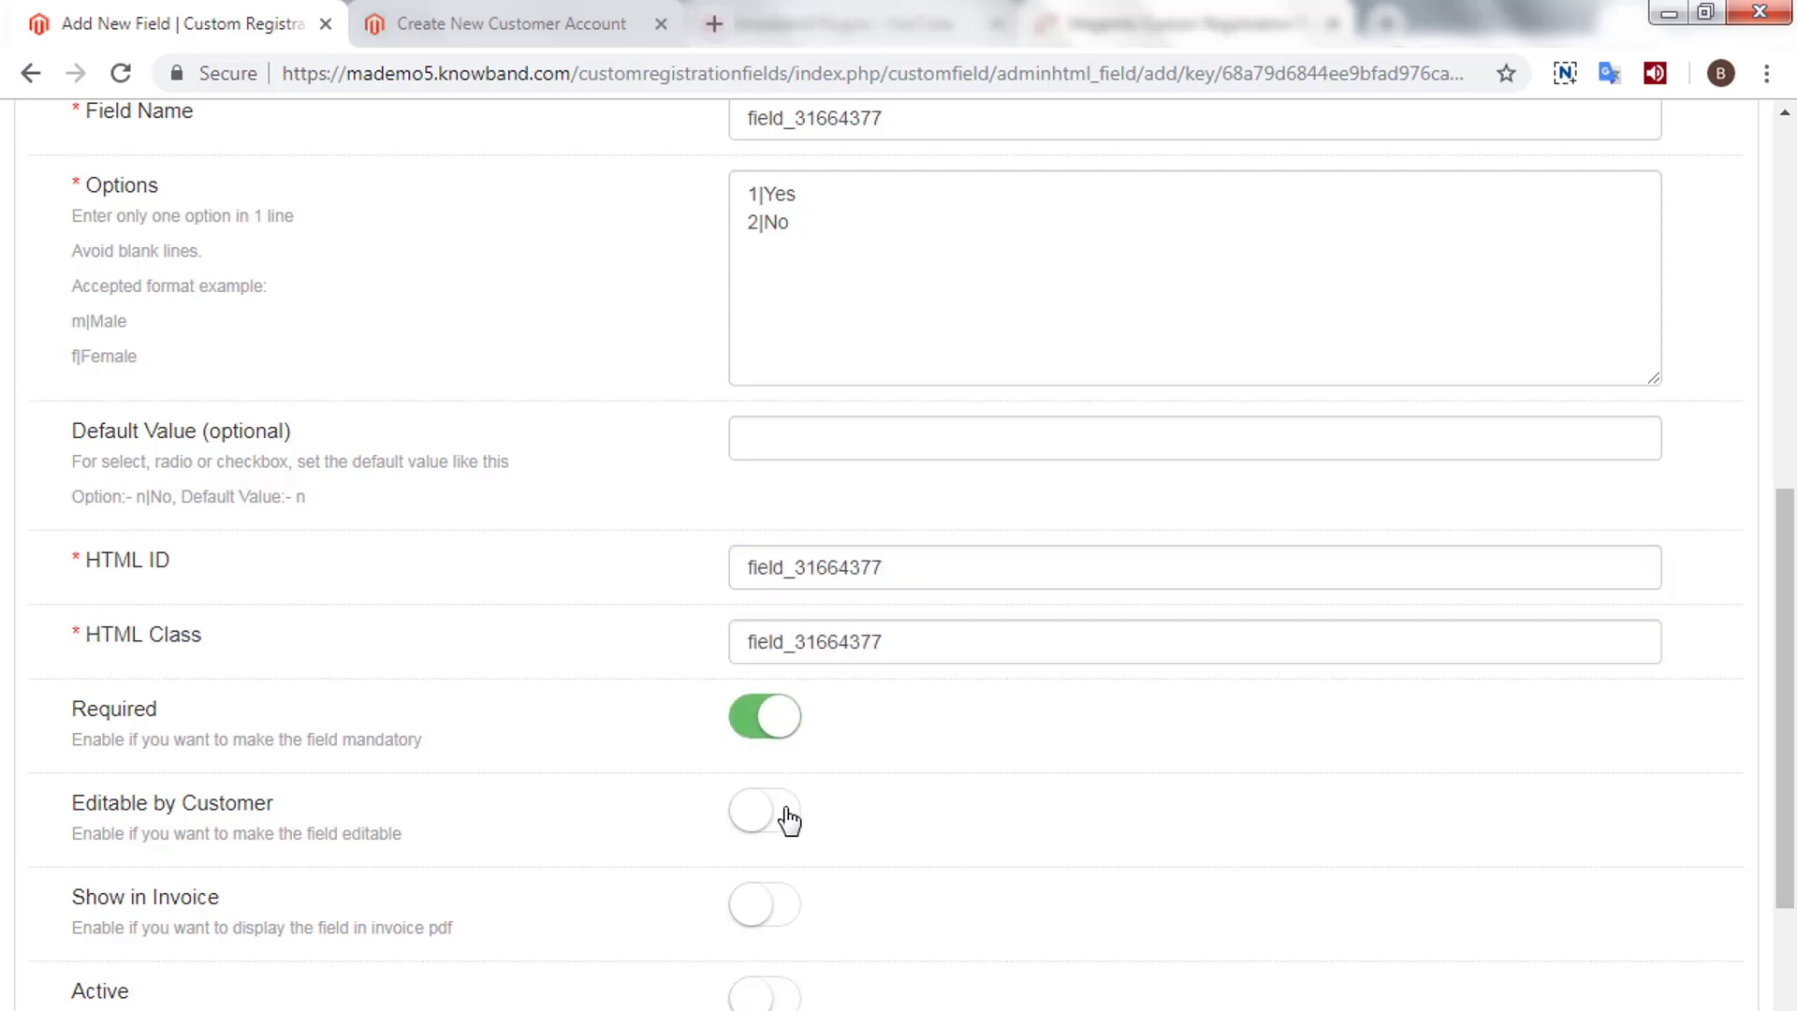
{"action": "left_click", "coordinate": [789, 812]}
{"action": "left_click", "coordinate": [786, 906]}
{"action": "scroll", "coordinate": [786, 905], "scroll_direction": "down", "scroll_amount": 2}
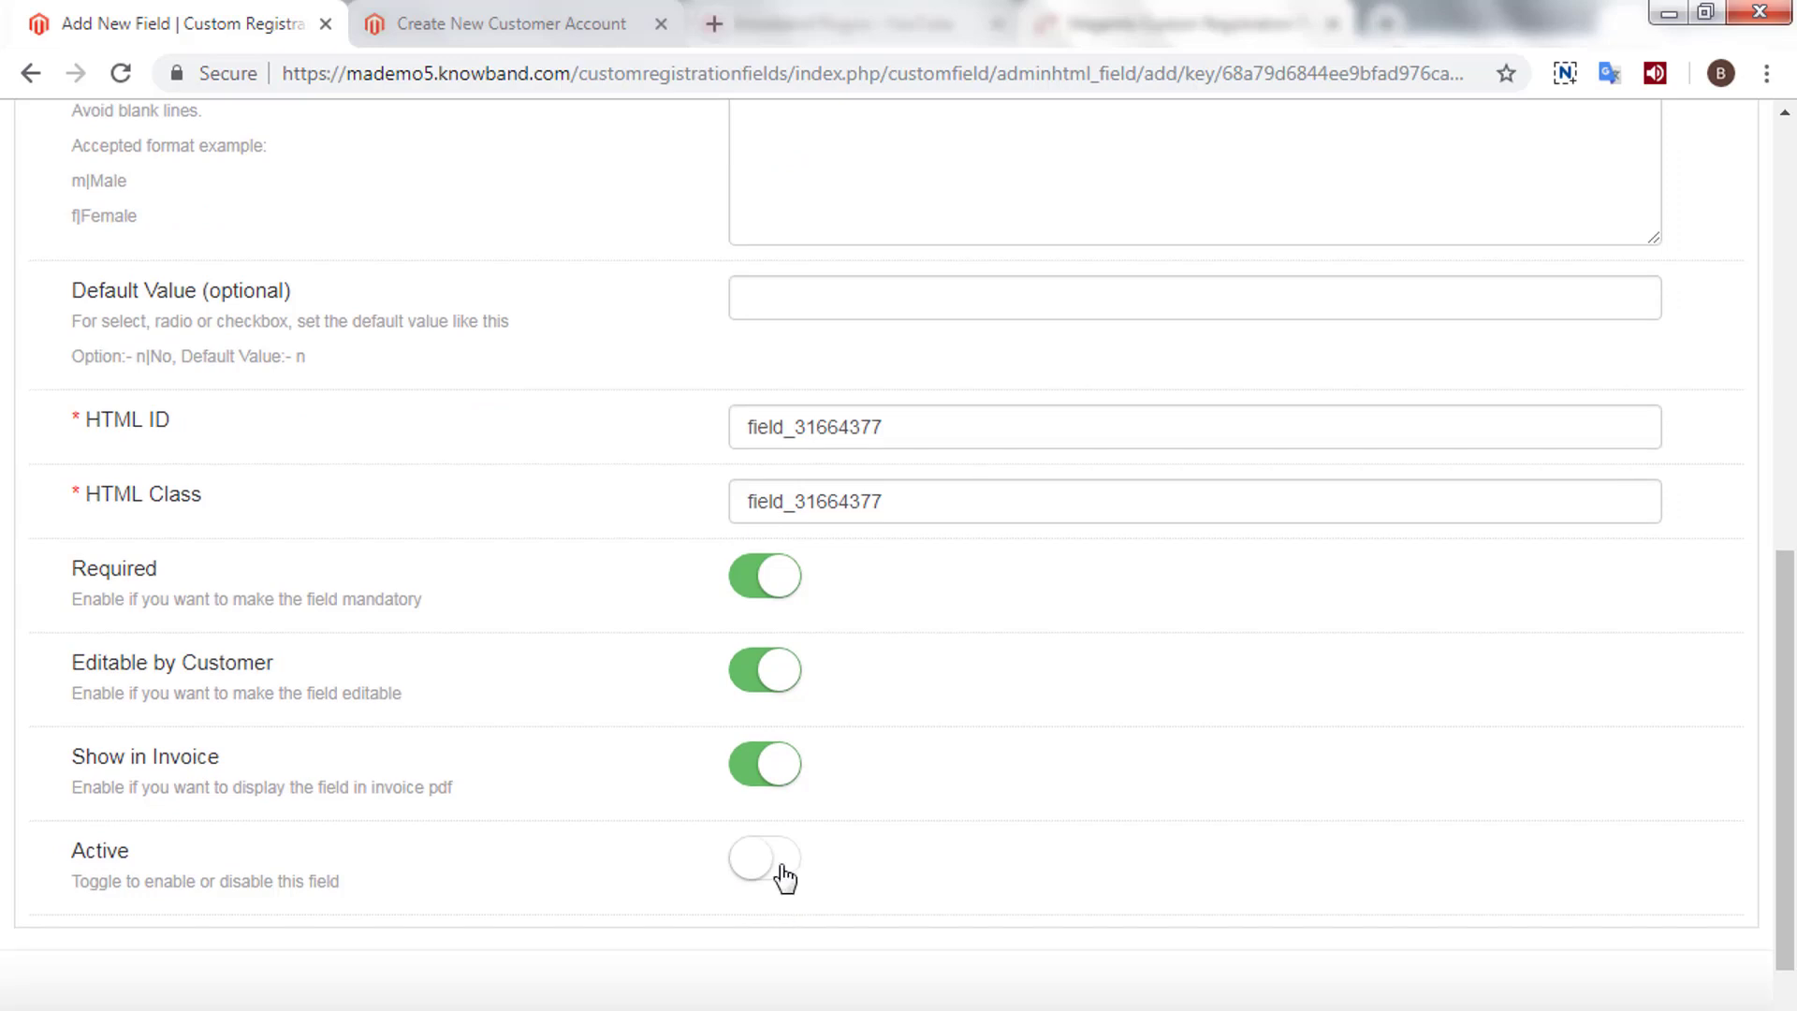
{"action": "left_click", "coordinate": [784, 877]}
{"action": "scroll", "coordinate": [1169, 867], "scroll_direction": "up", "scroll_amount": 9}
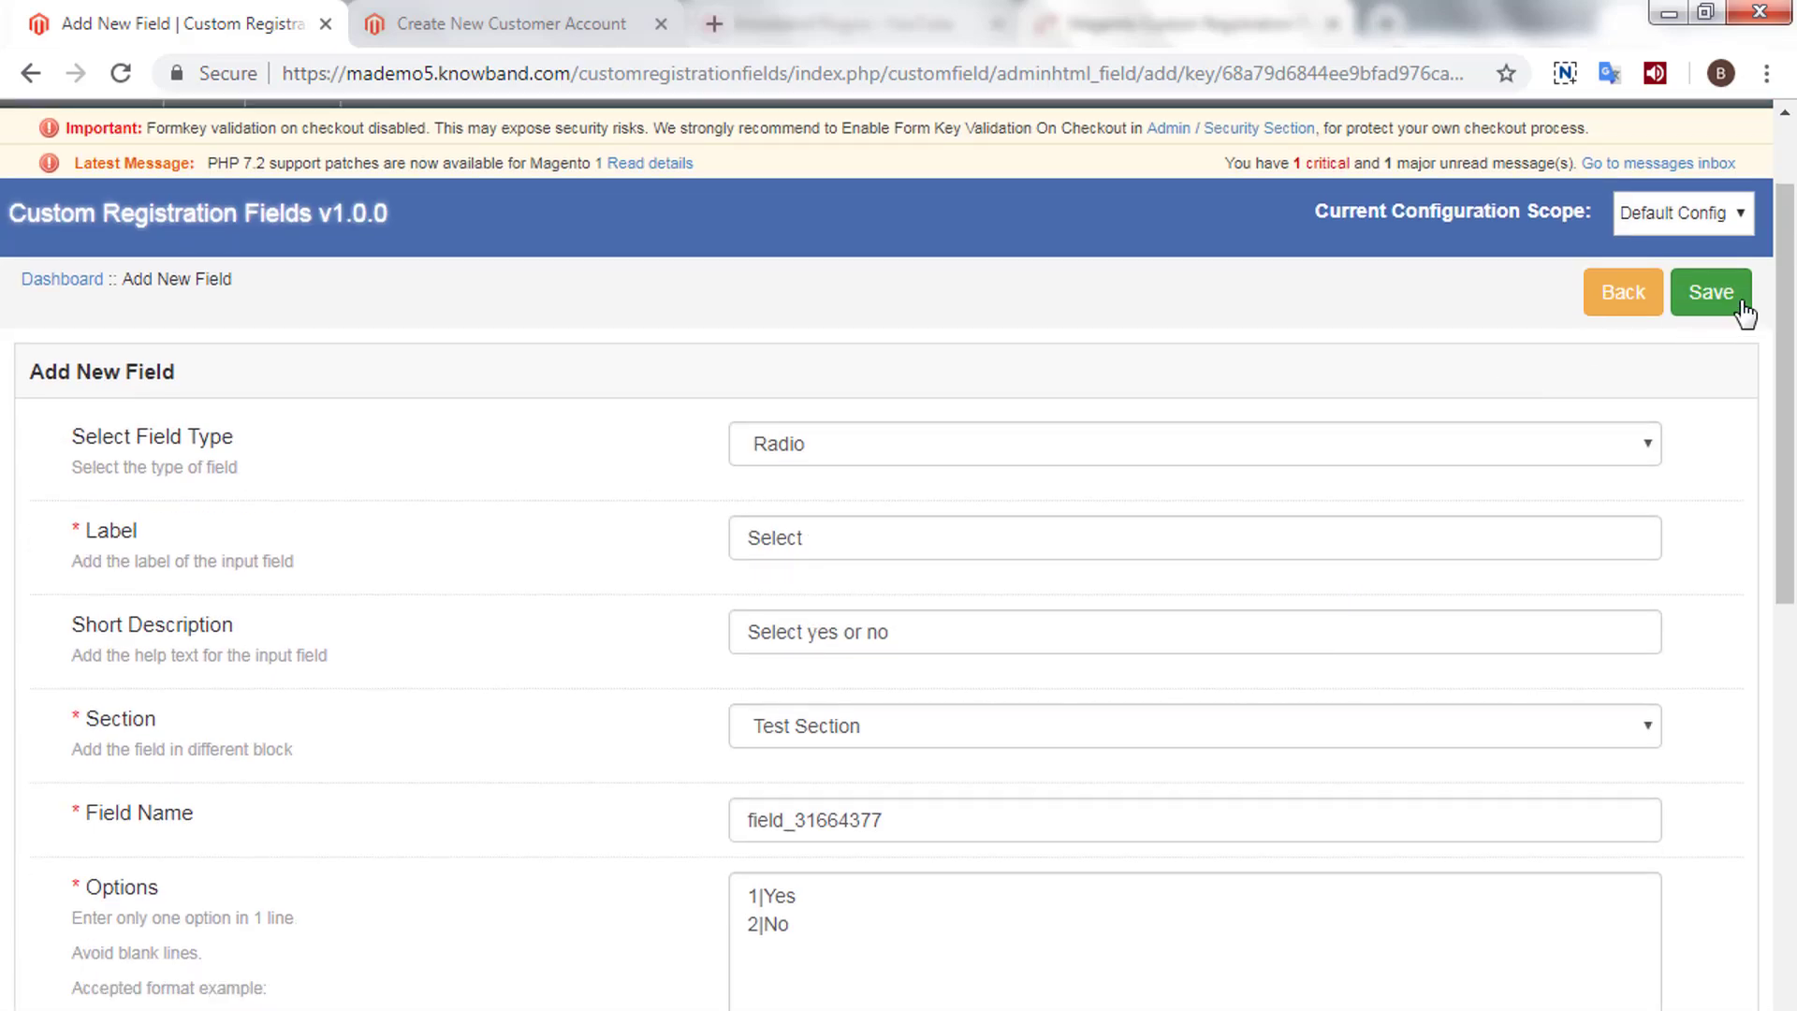
{"action": "left_click", "coordinate": [1713, 293]}
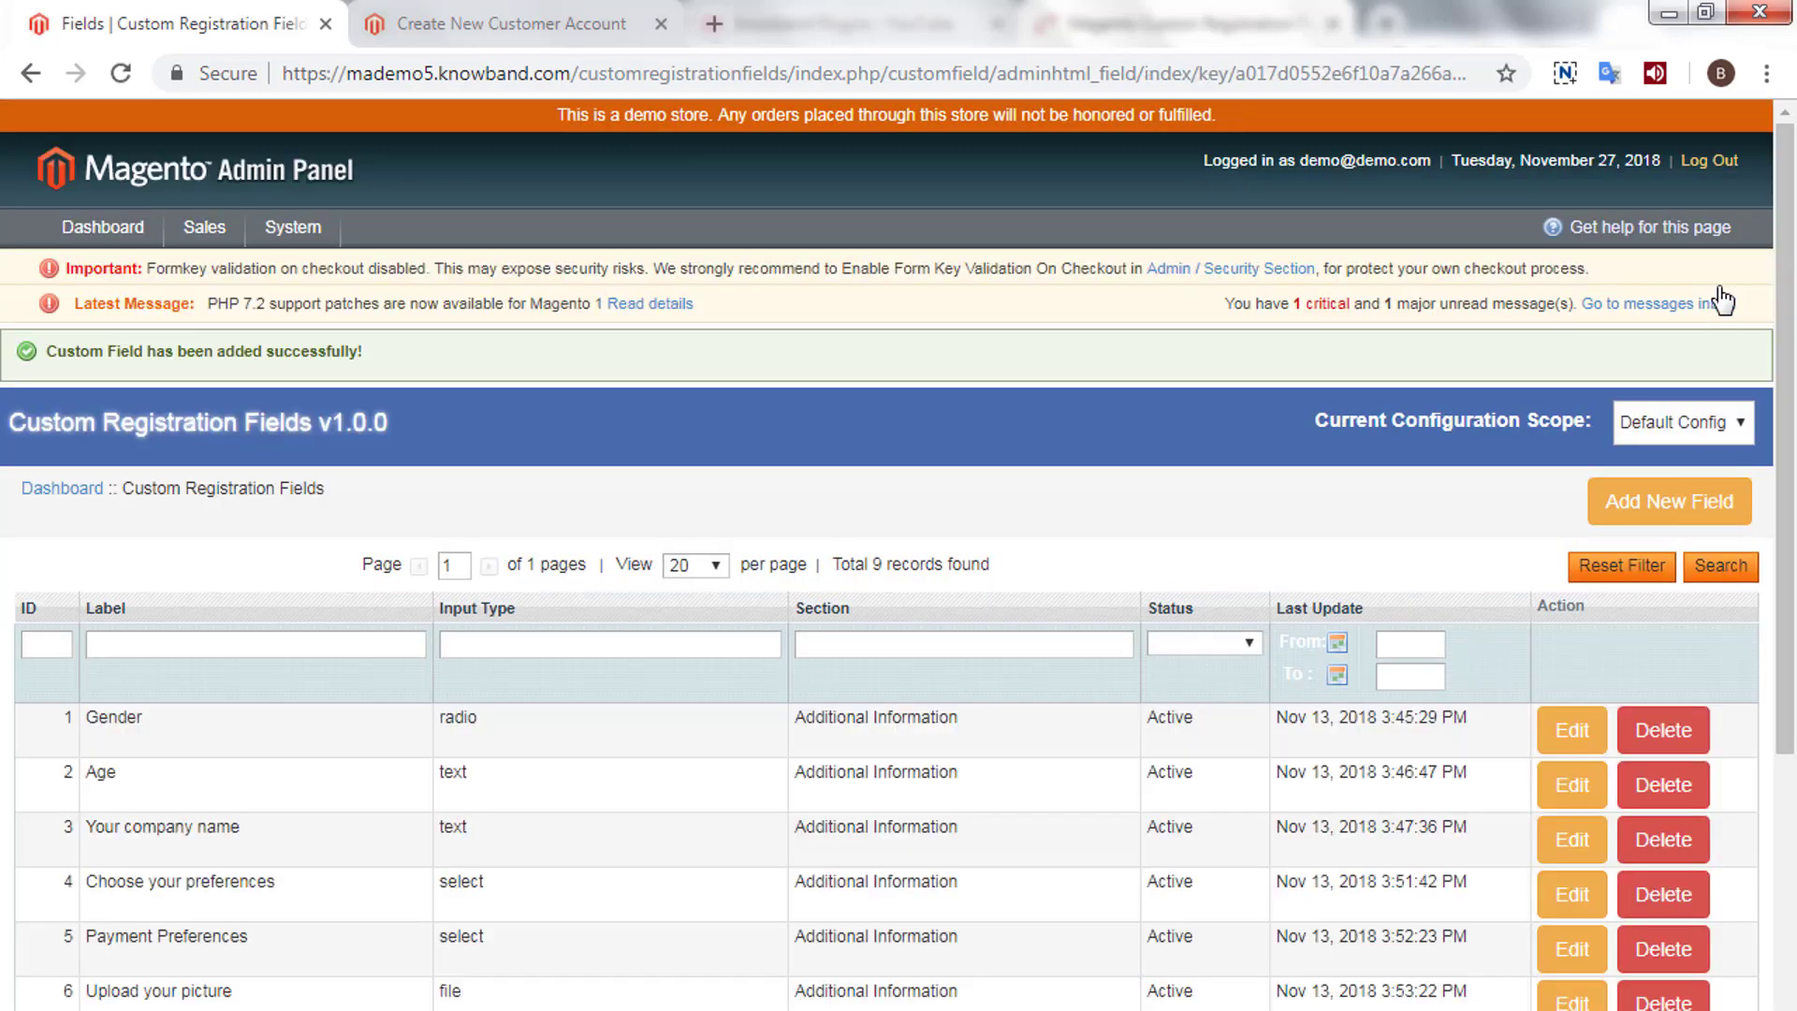
- Check the Select field's Yes/No choices on the reloaded registration form, then edit row 10
{"action": "scroll", "coordinate": [1017, 642], "scroll_direction": "down", "scroll_amount": 5}
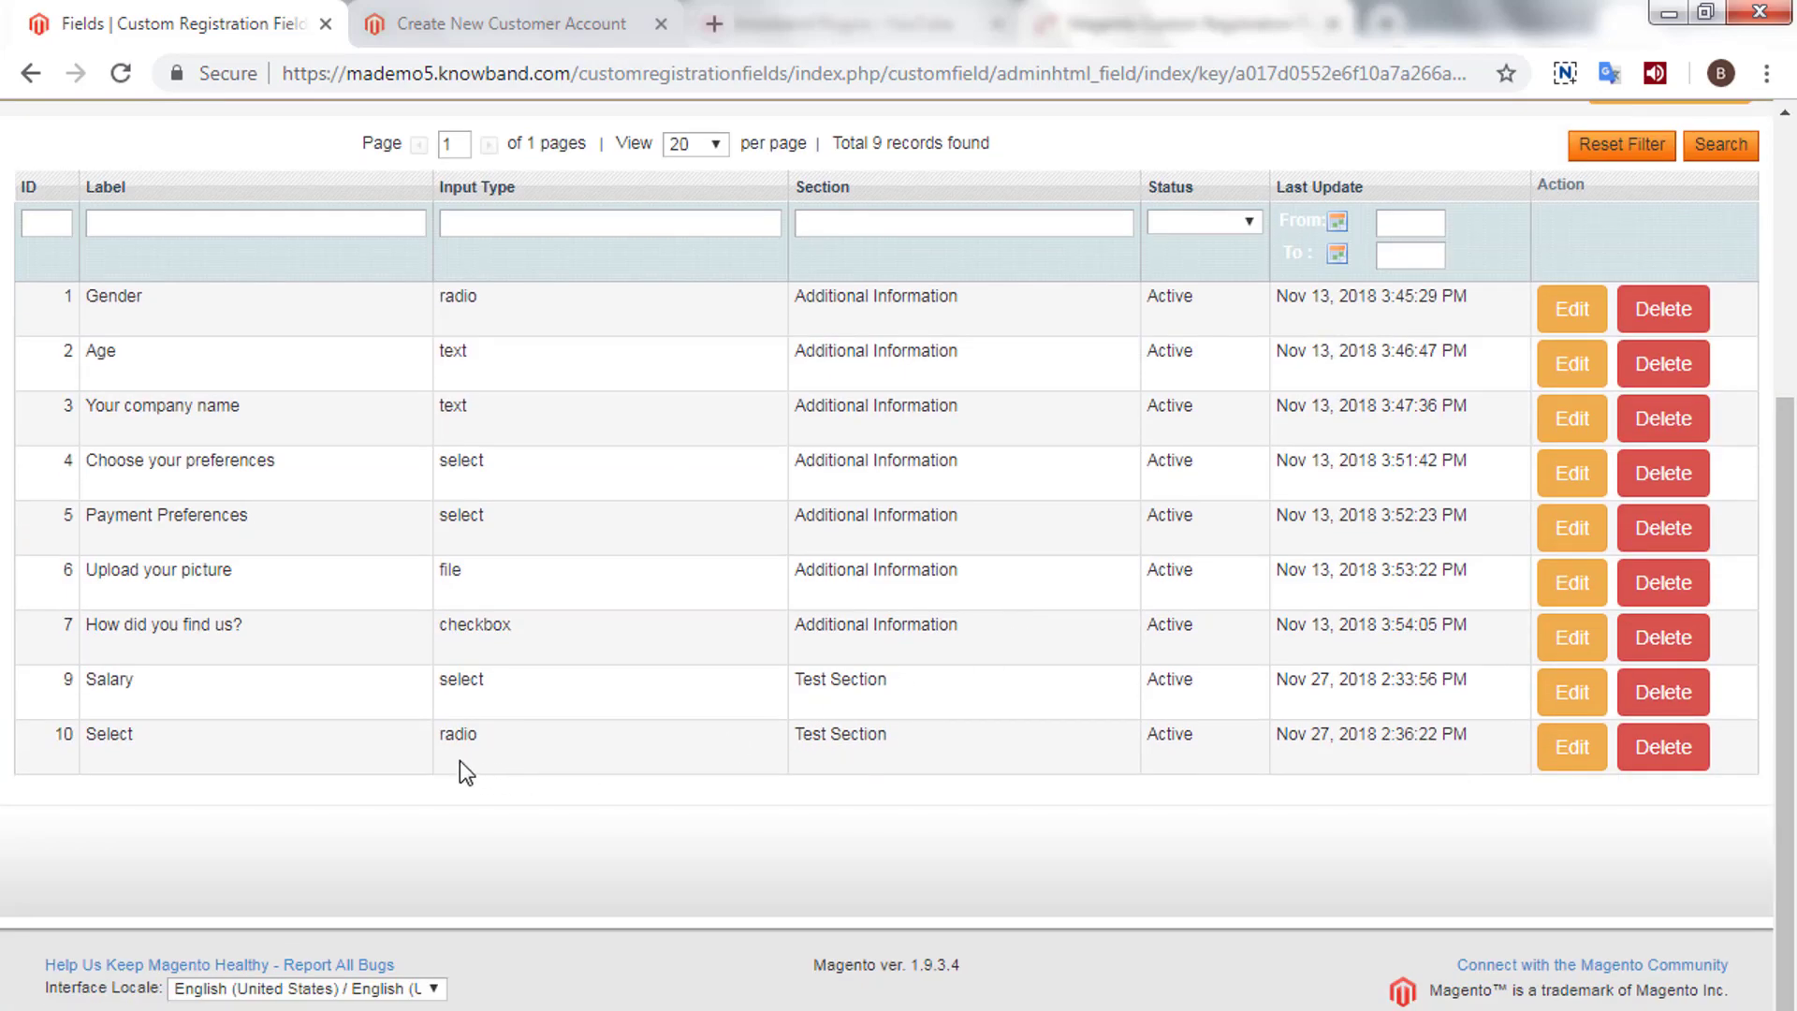
{"action": "left_click_drag", "start_coordinate": [435, 740], "coordinate": [509, 734]}
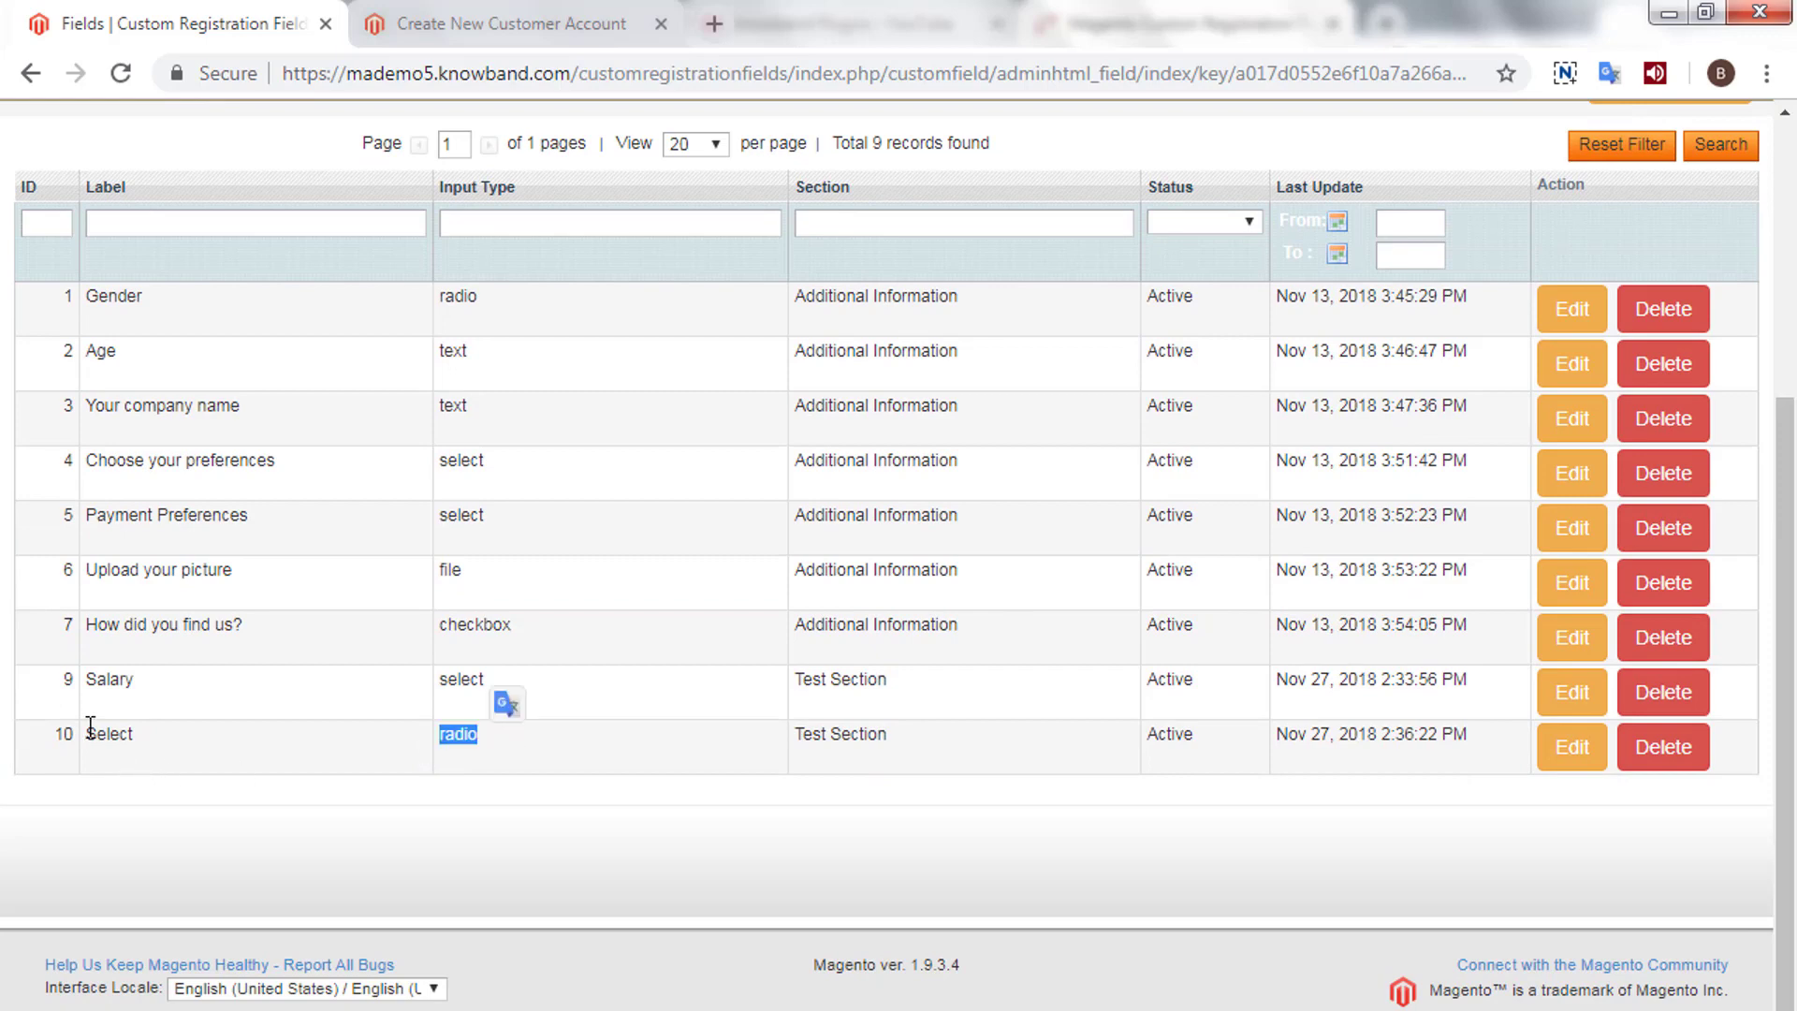
{"action": "left_click_drag", "start_coordinate": [81, 734], "coordinate": [170, 739]}
{"action": "left_click", "coordinate": [547, 21]}
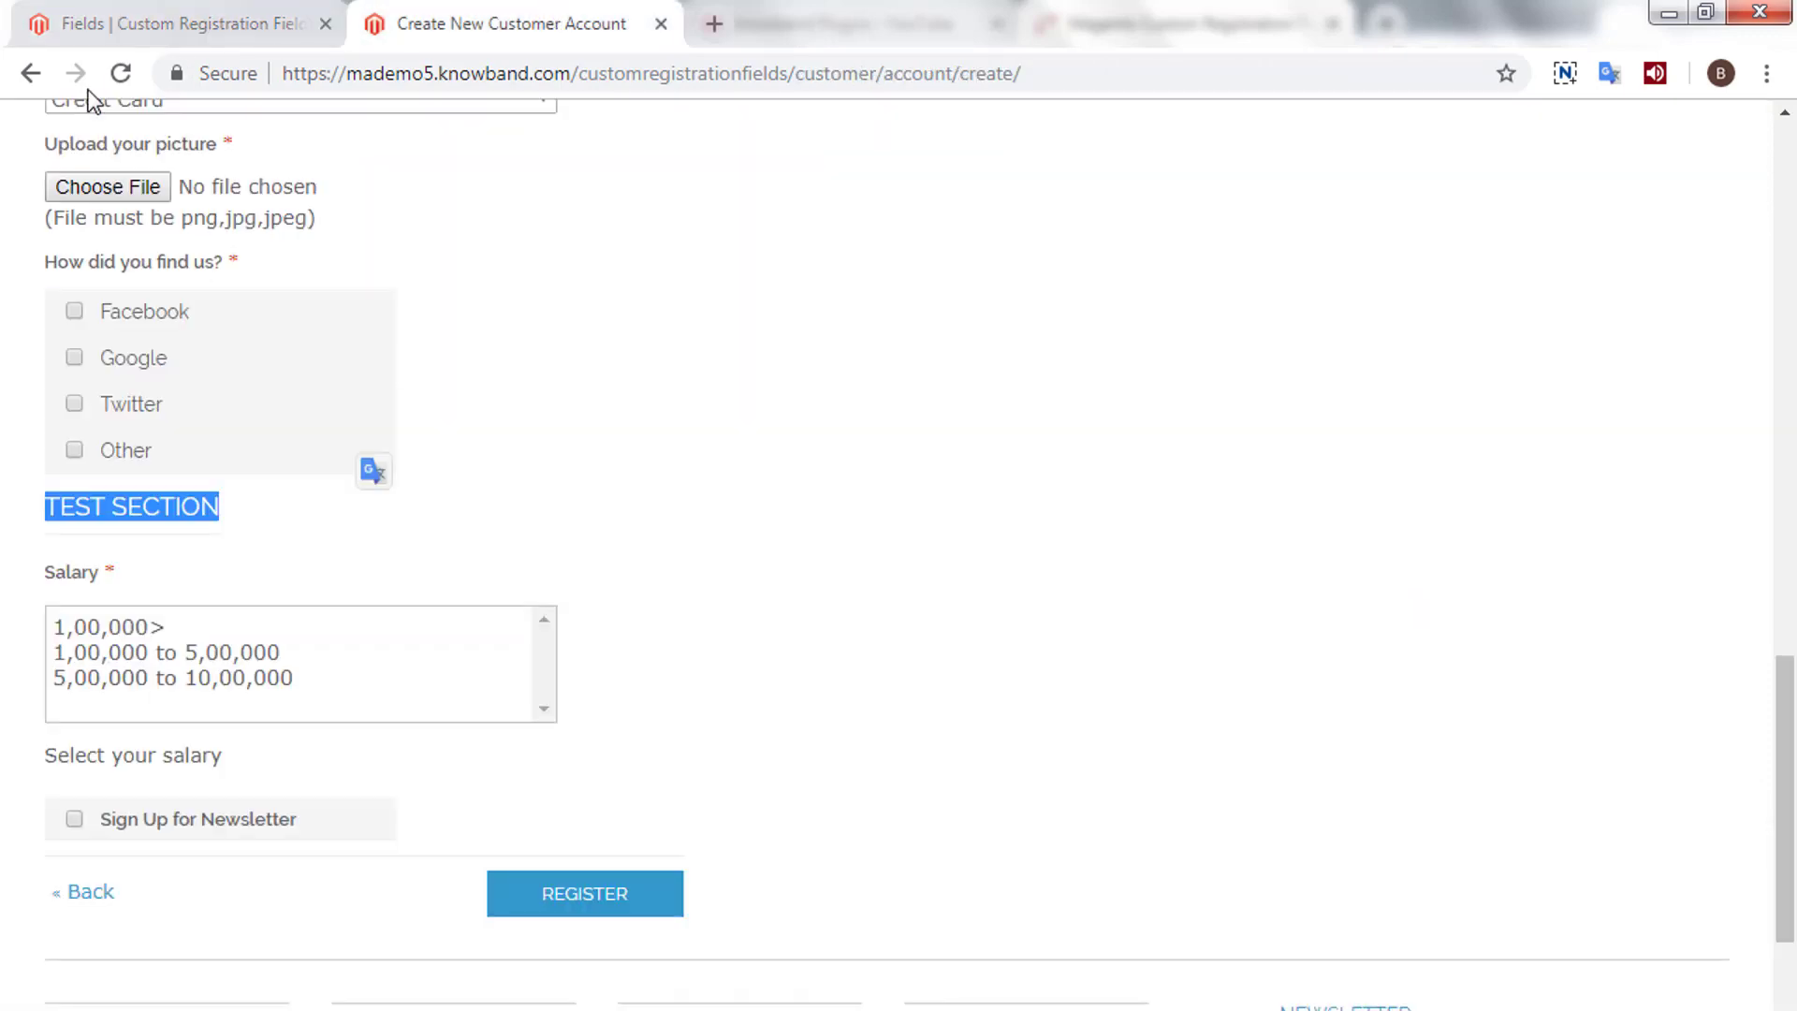
{"action": "left_click", "coordinate": [119, 75]}
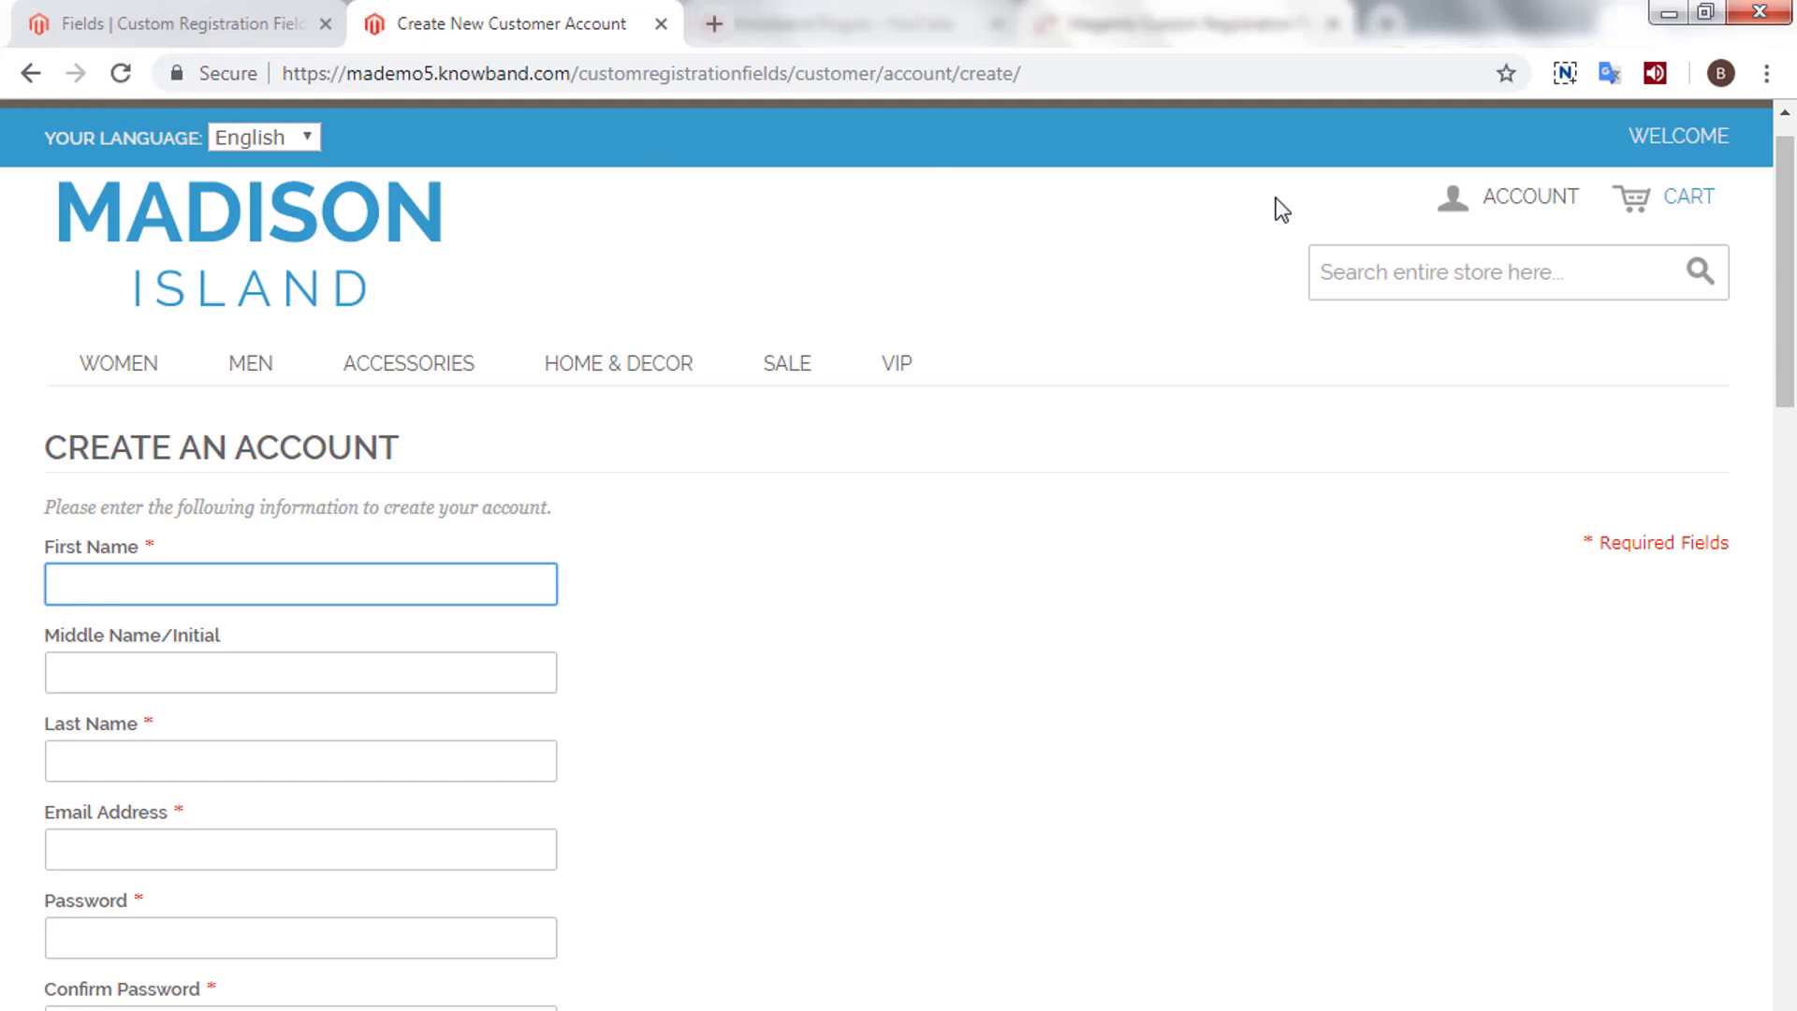
{"action": "left_click_drag", "start_coordinate": [1783, 196], "coordinate": [1757, 734]}
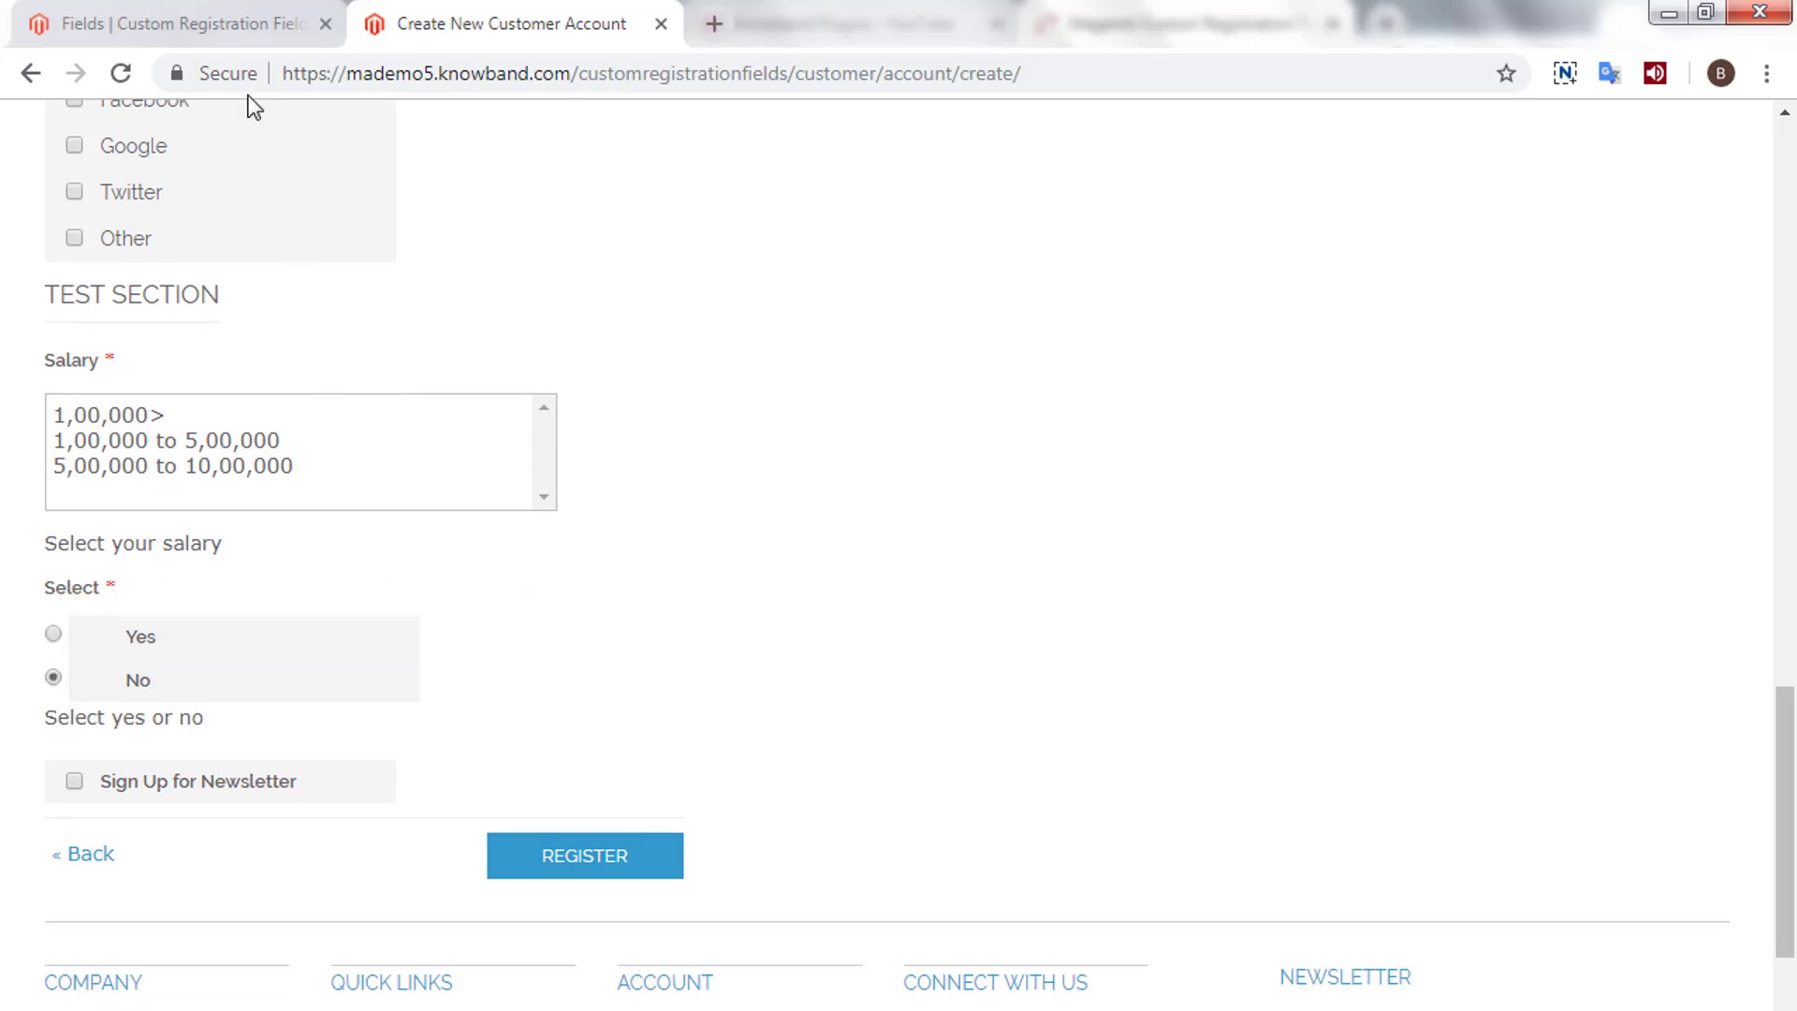
{"action": "left_click", "coordinate": [241, 19]}
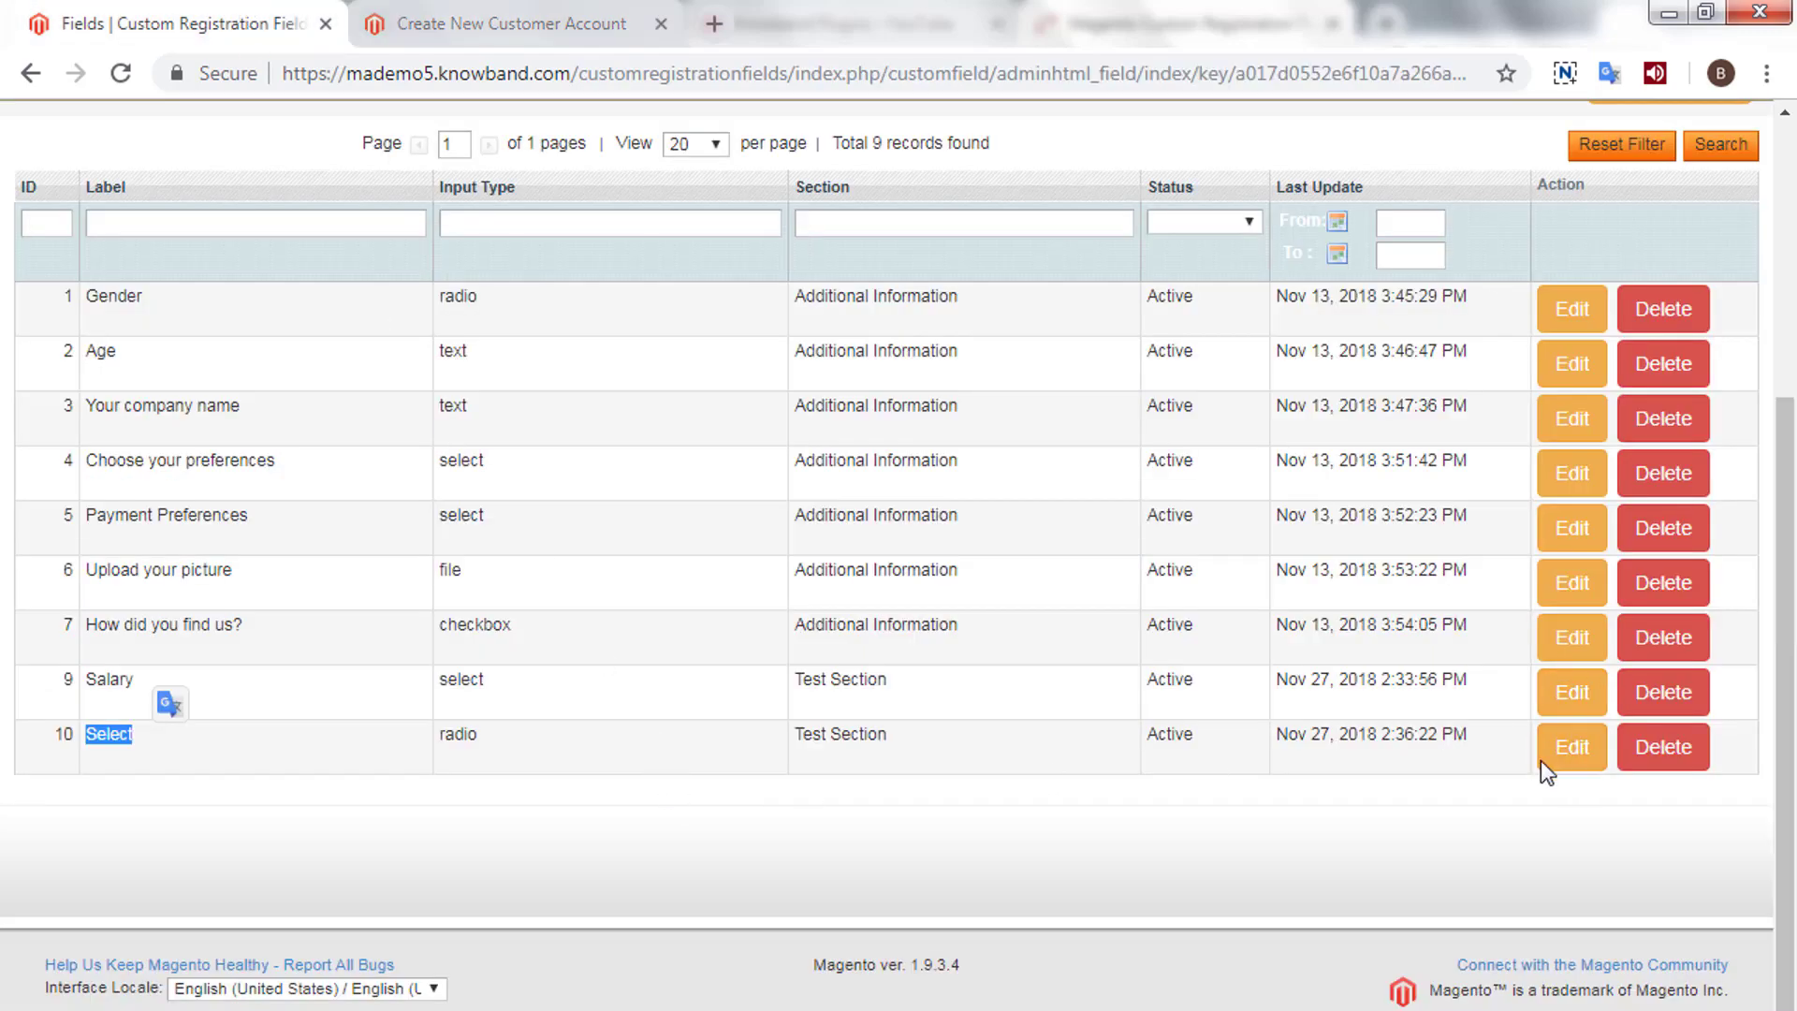
{"action": "left_click", "coordinate": [1571, 760]}
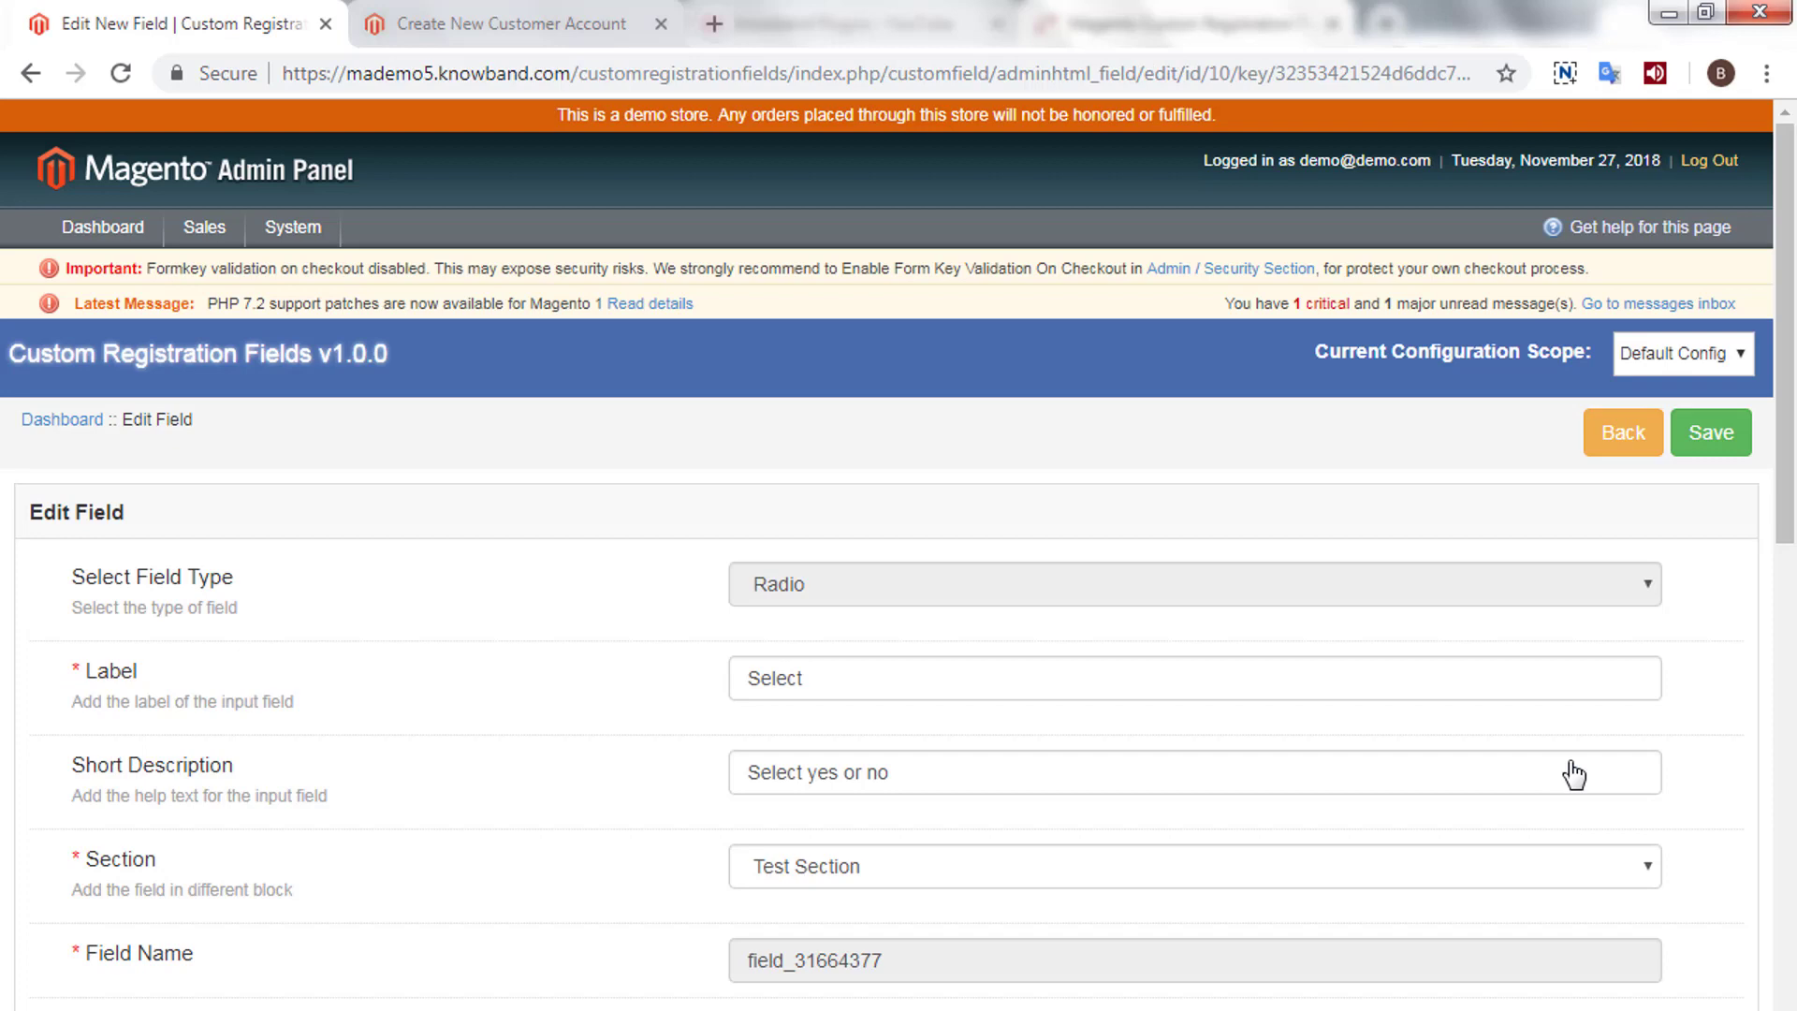
- Turn off Editable by Customer for the Select field and save it
{"action": "left_click_drag", "start_coordinate": [1785, 473], "coordinate": [1787, 840]}
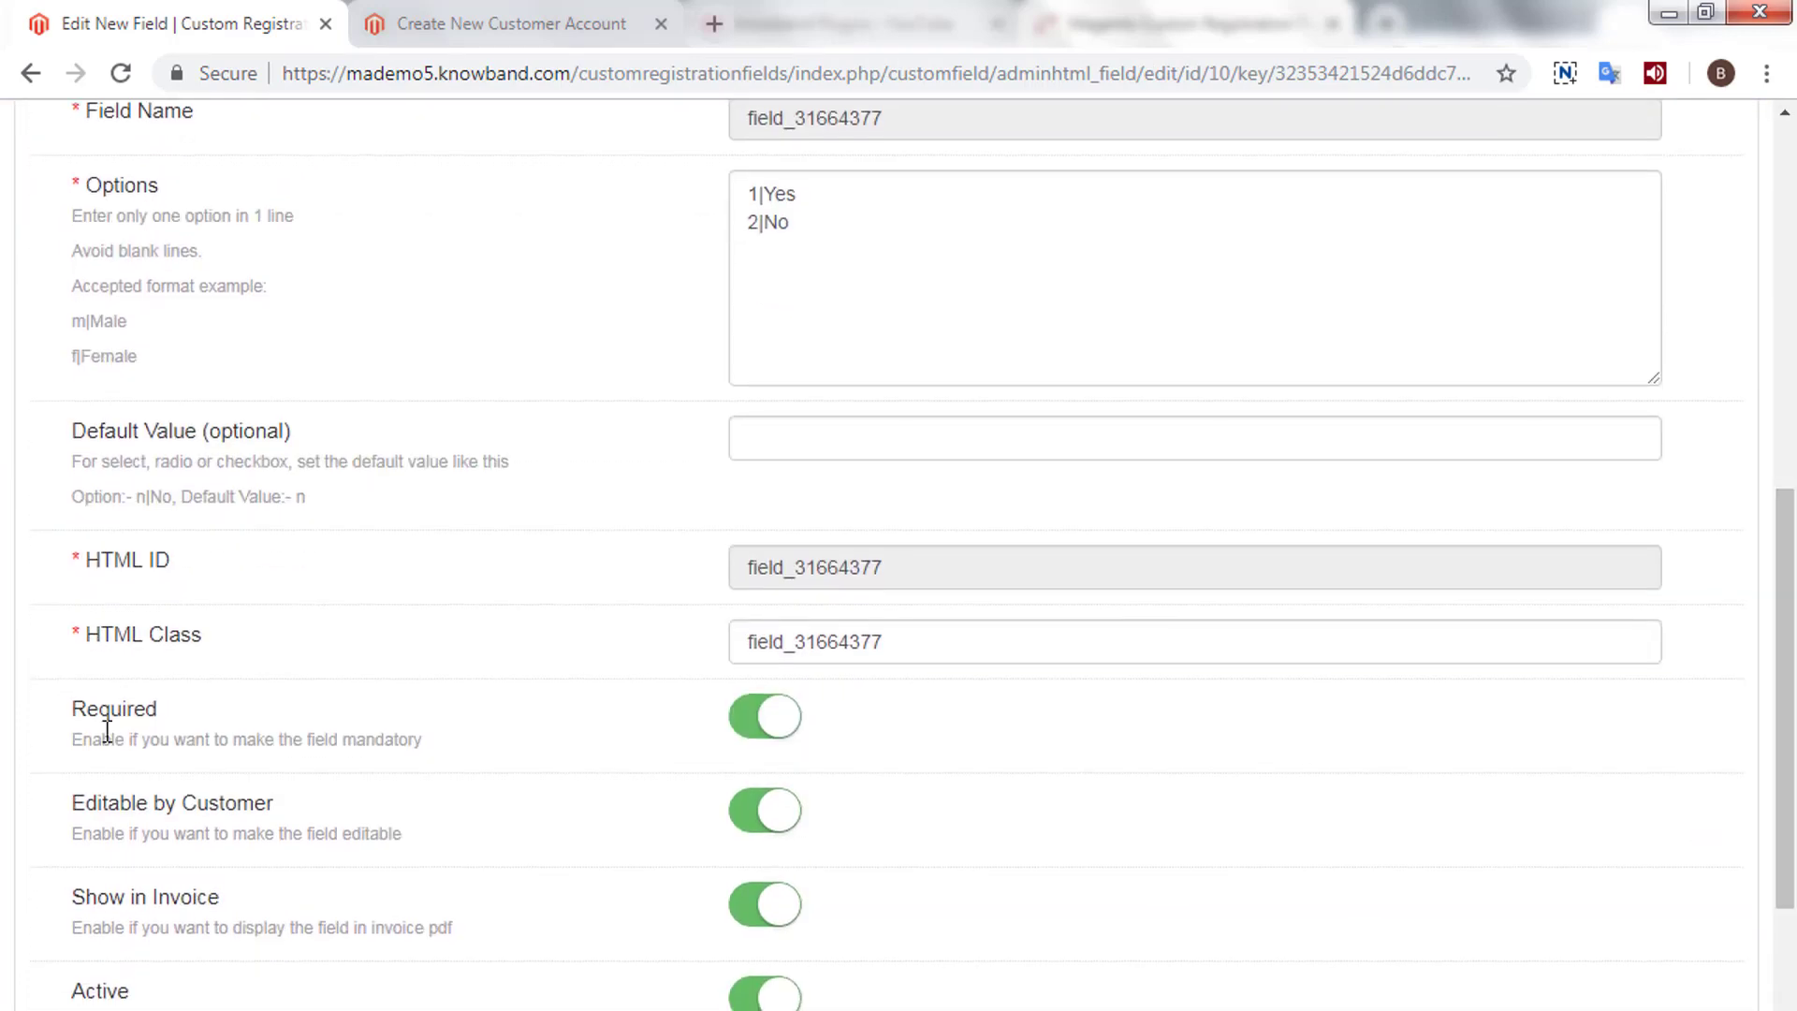
{"action": "triple_click", "coordinate": [132, 807]}
{"action": "left_click", "coordinate": [735, 828]}
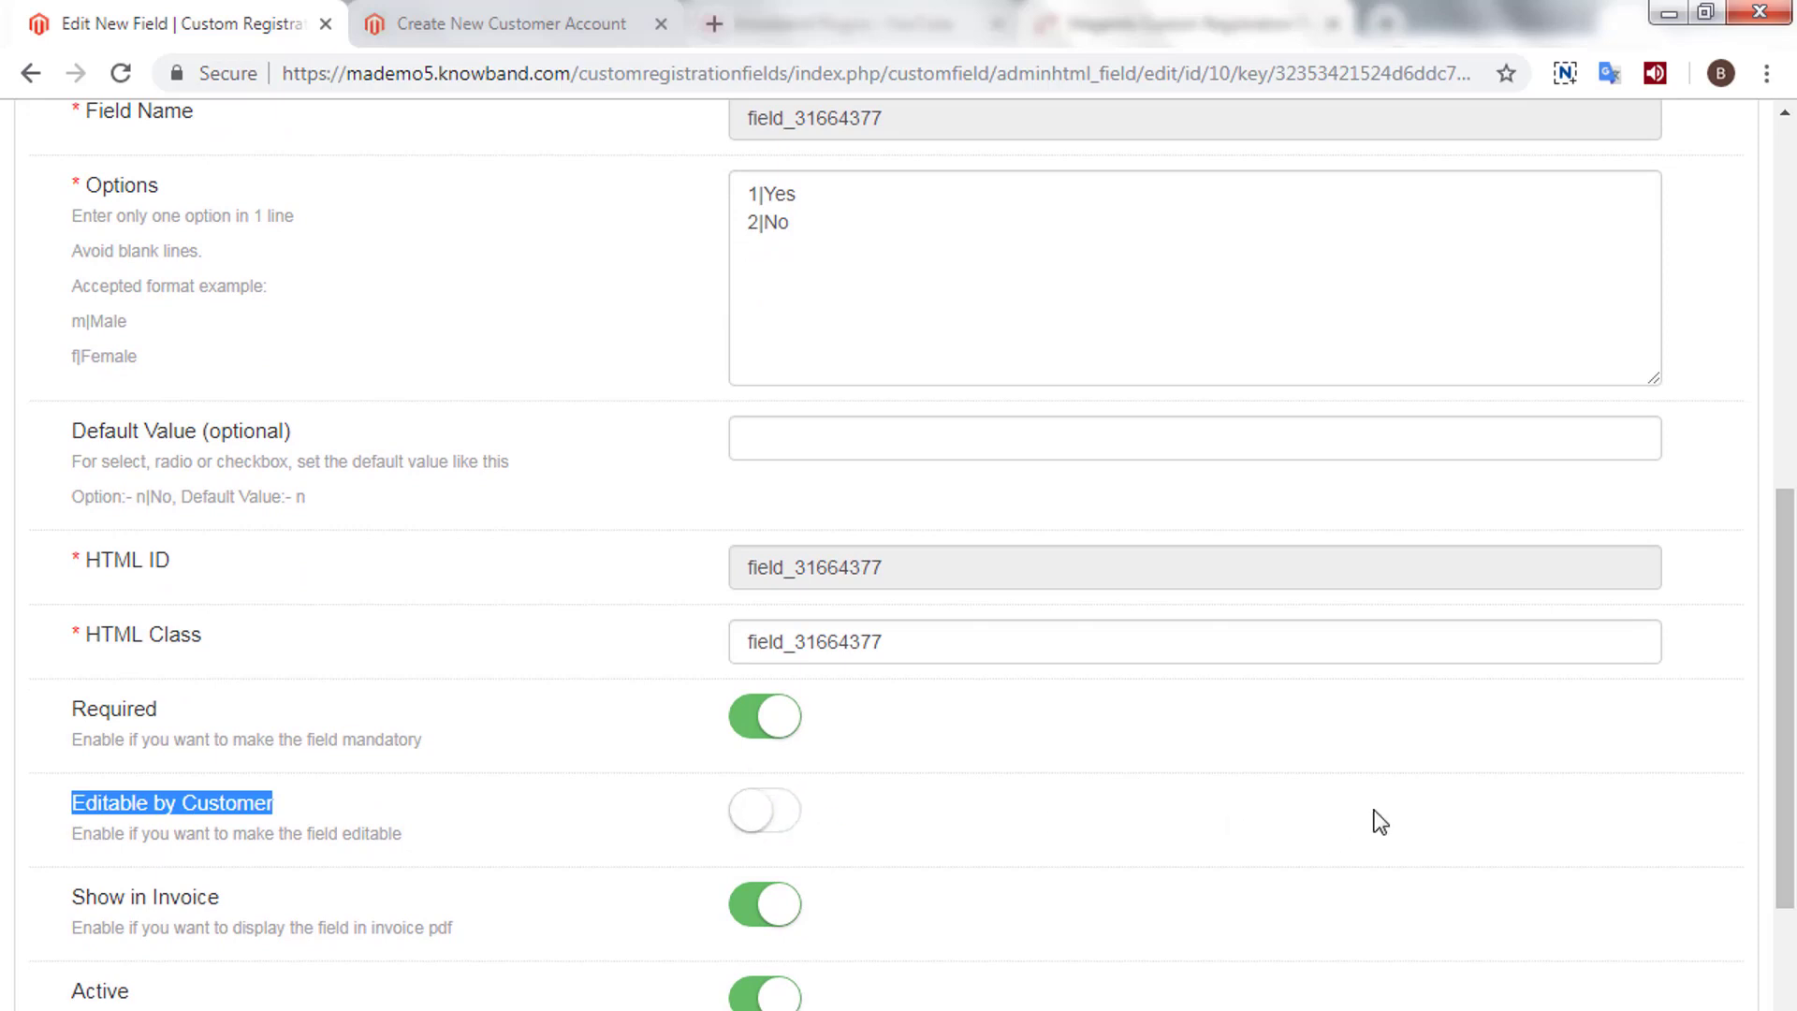
{"action": "scroll", "coordinate": [1413, 823], "scroll_direction": "up", "scroll_amount": 9}
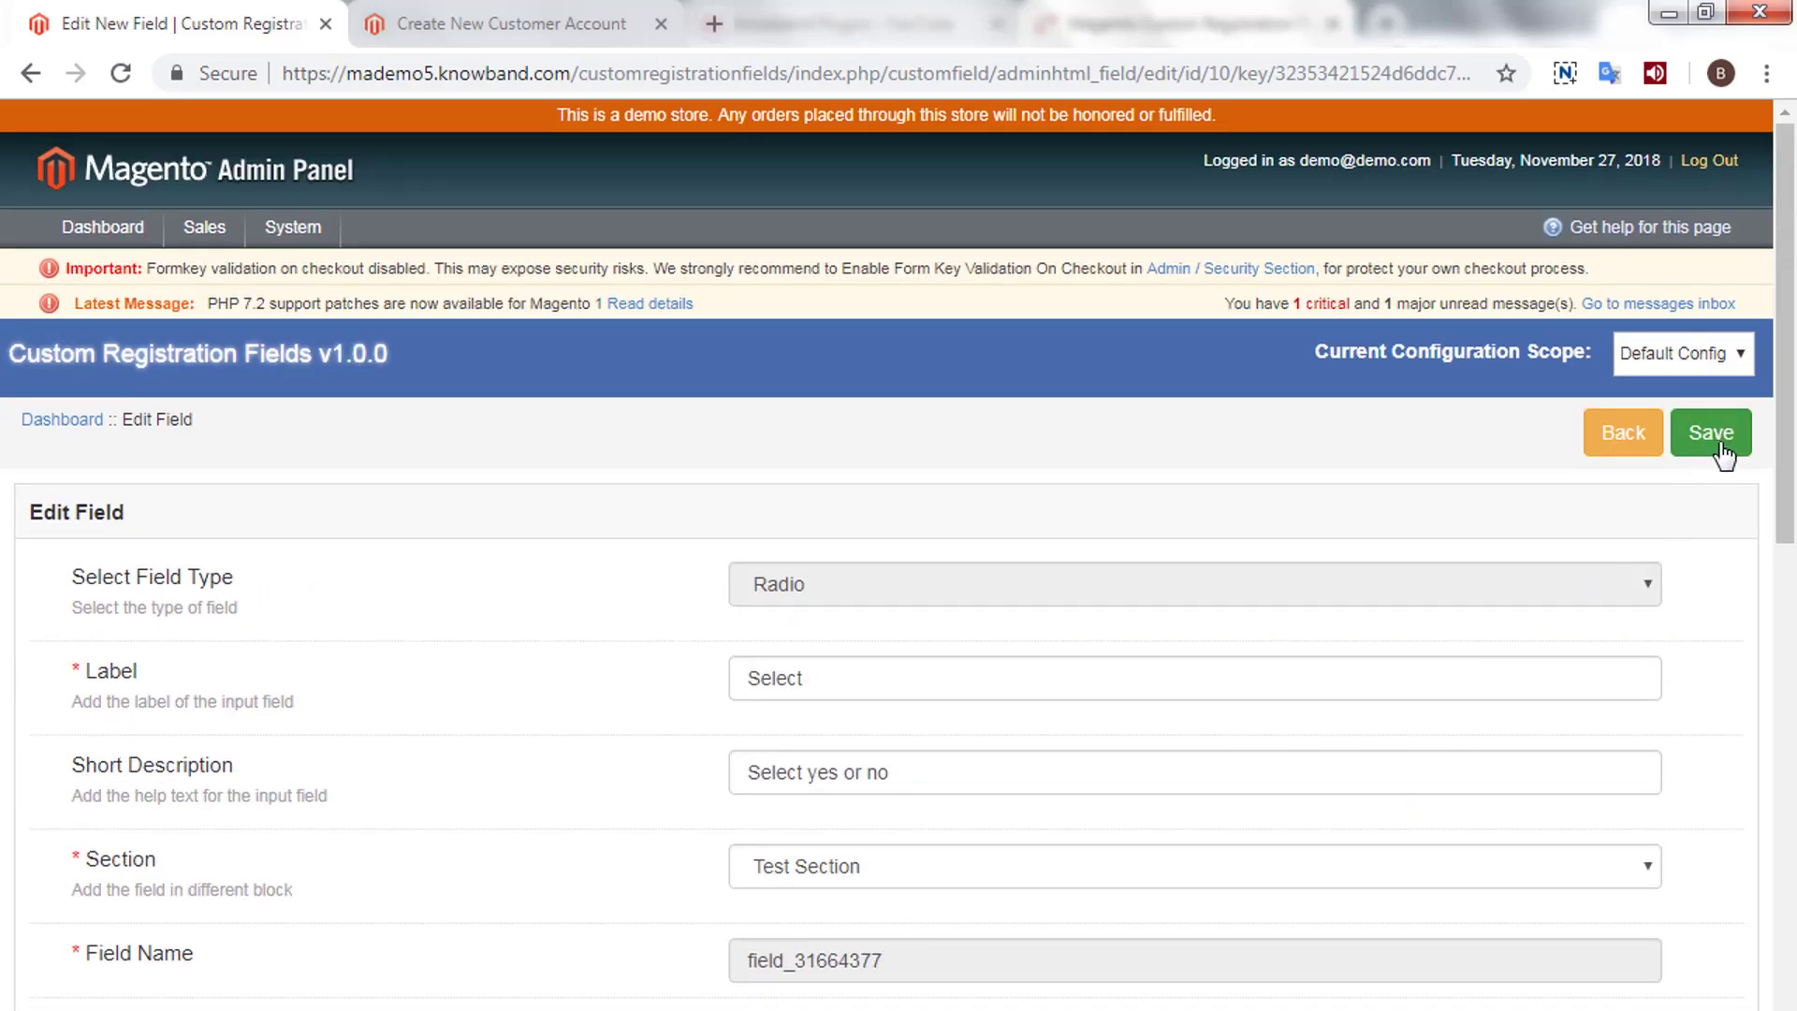
{"action": "left_click", "coordinate": [1725, 437]}
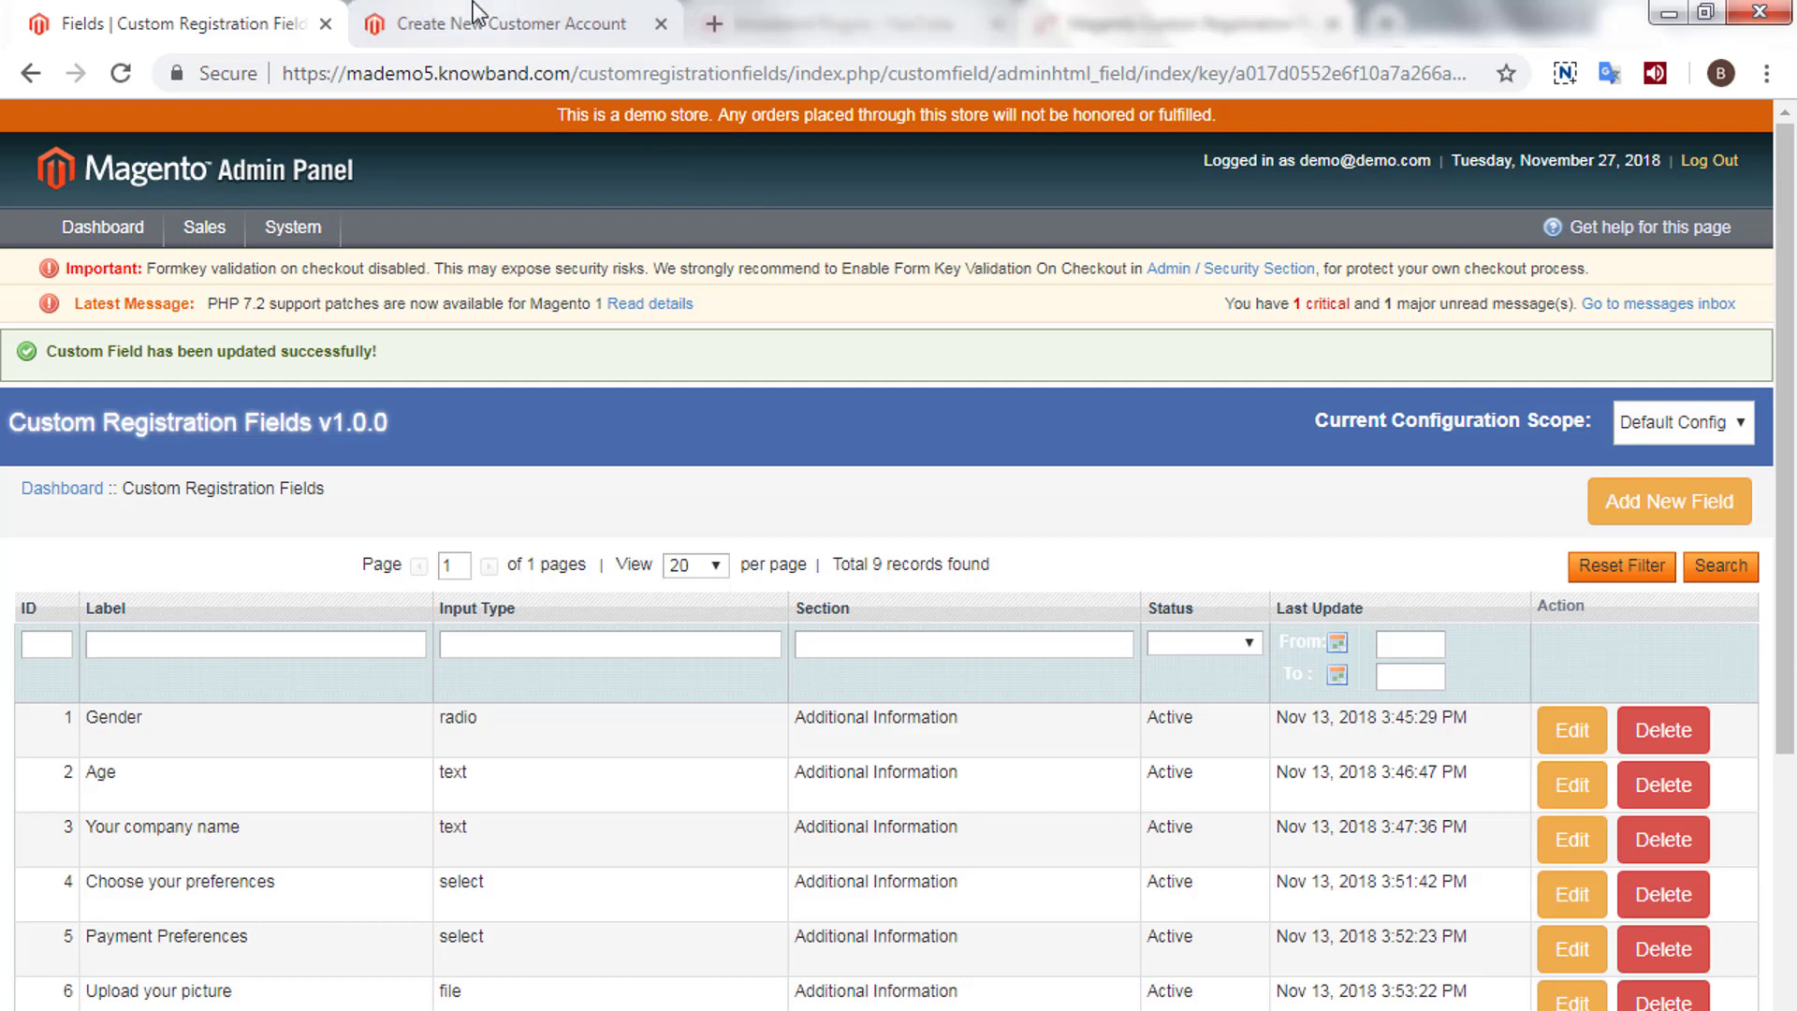
{"action": "left_click", "coordinate": [496, 24]}
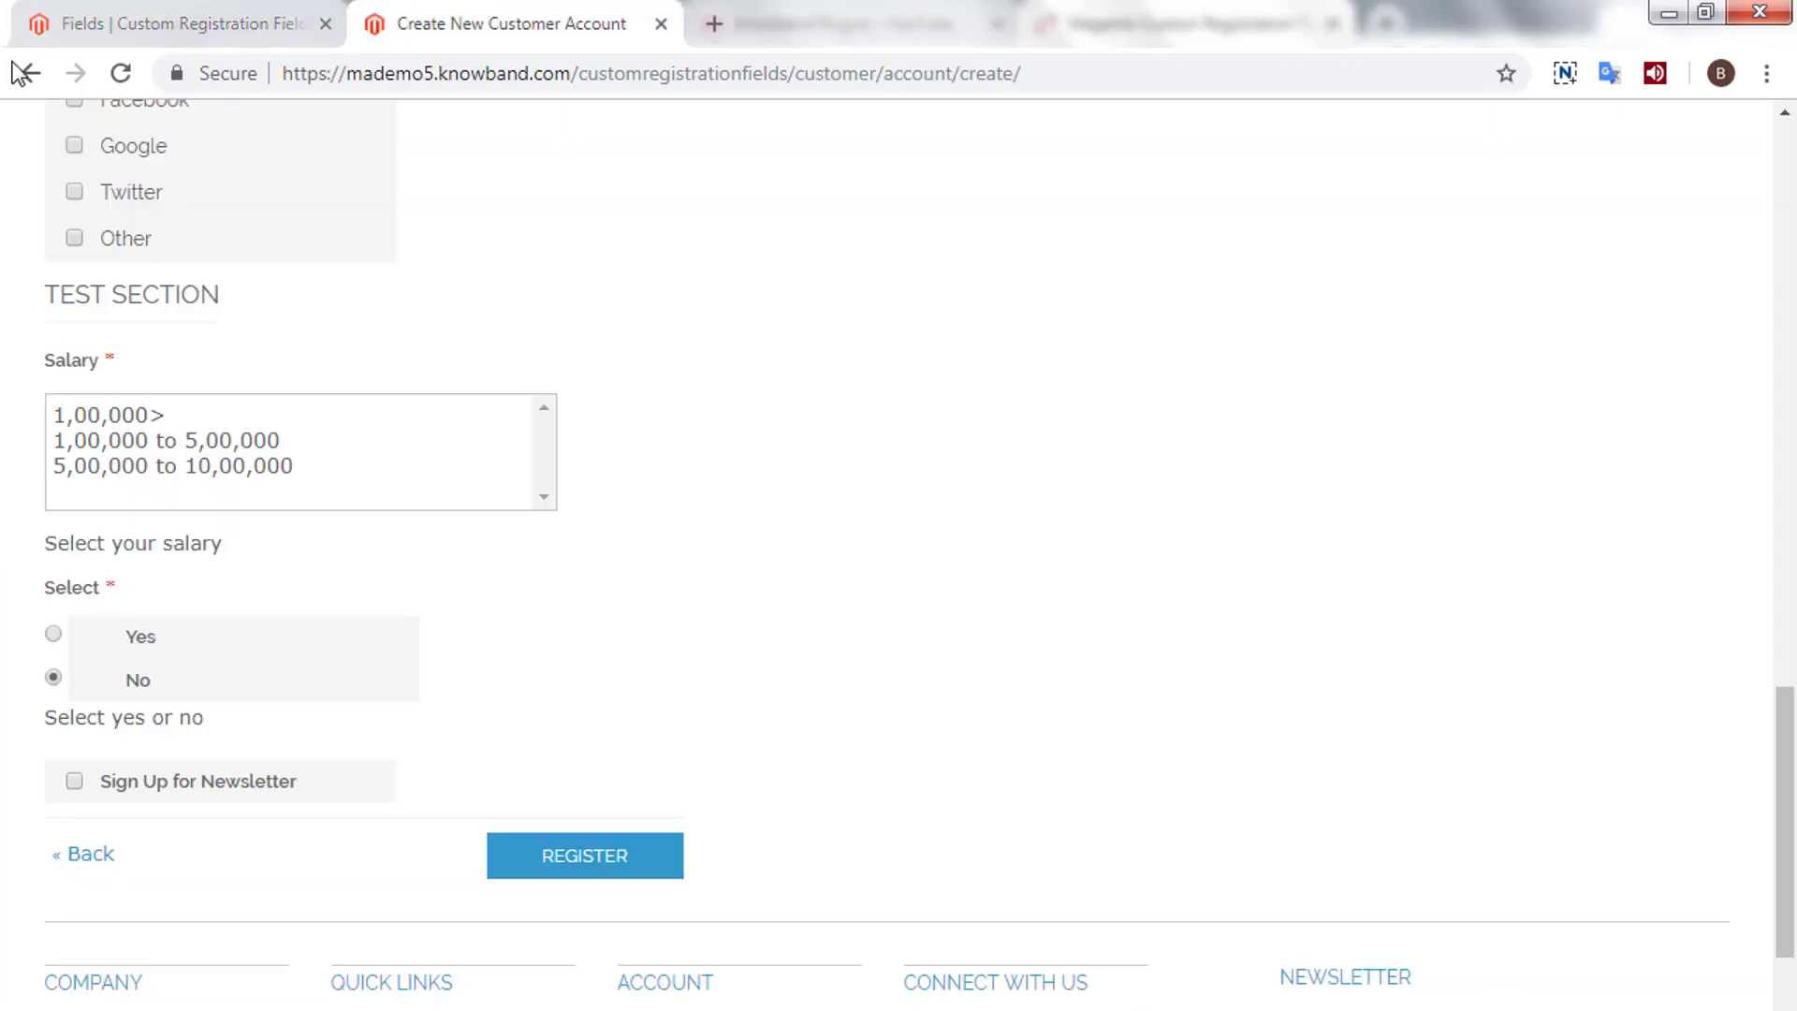
- Reload the registration form and check the Select field's Yes/No choices are unselected
{"action": "left_click", "coordinate": [122, 73]}
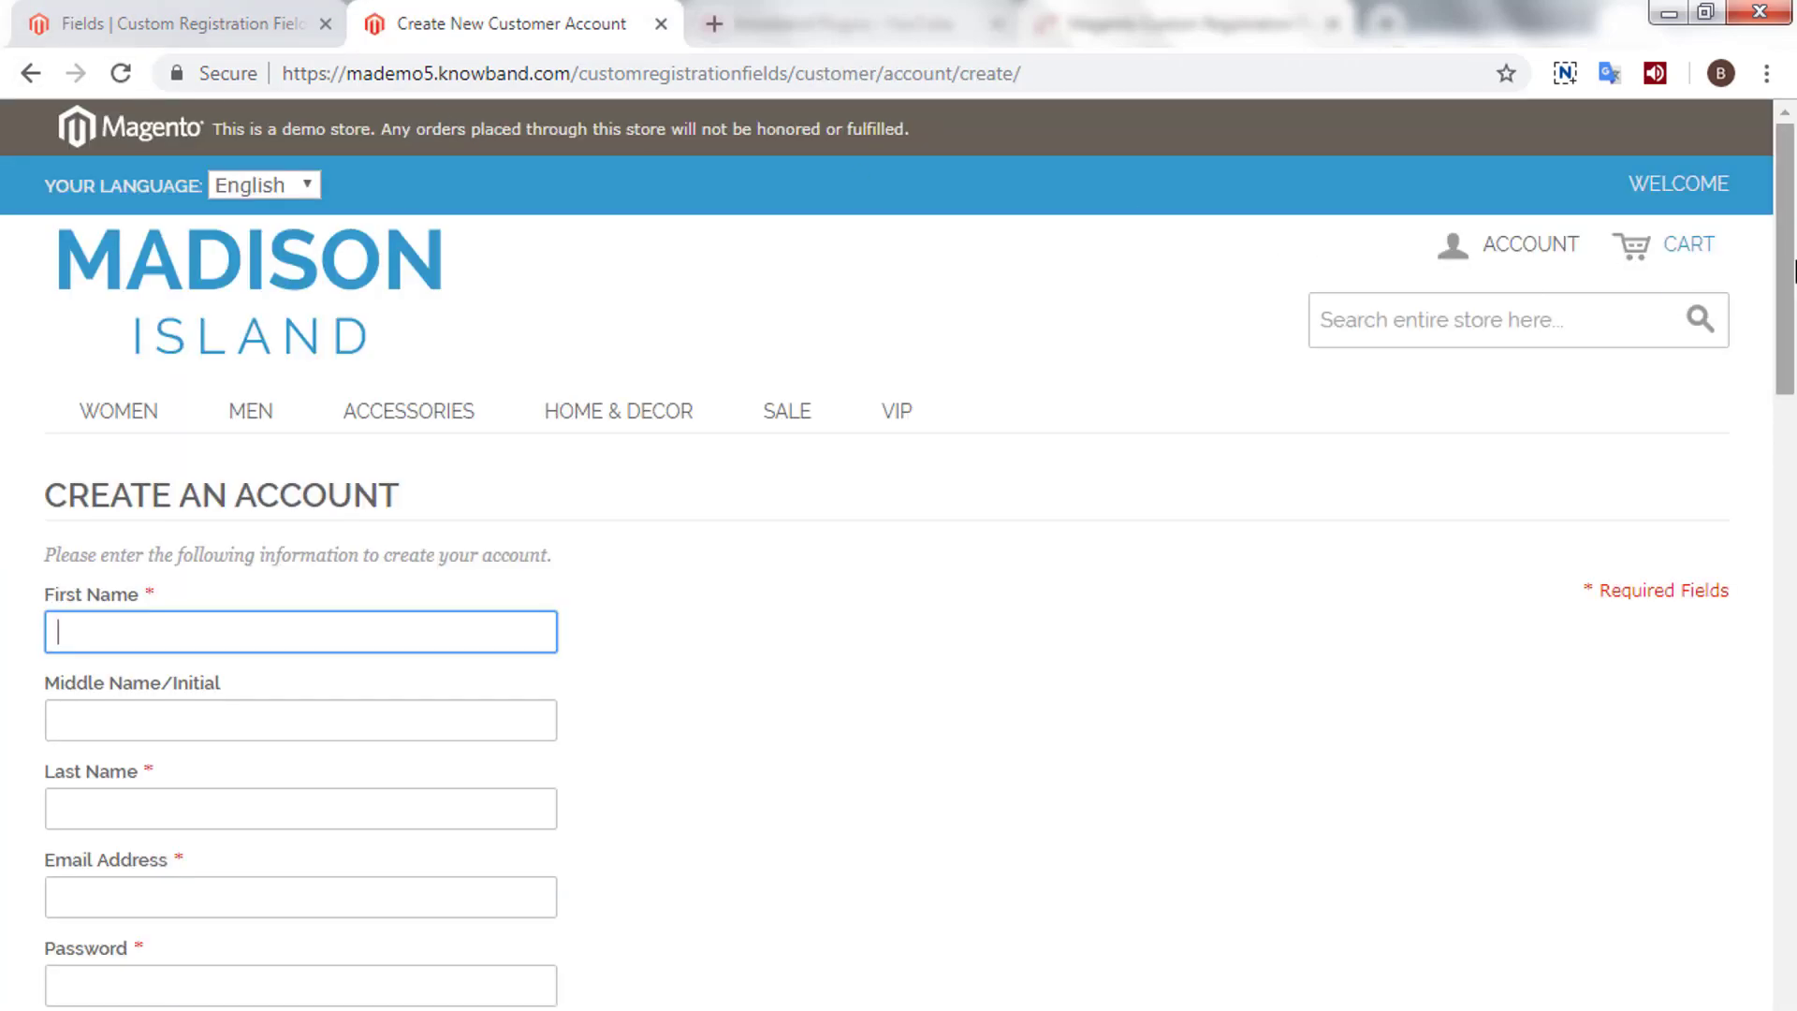
{"action": "left_click_drag", "start_coordinate": [1785, 274], "coordinate": [1676, 818]}
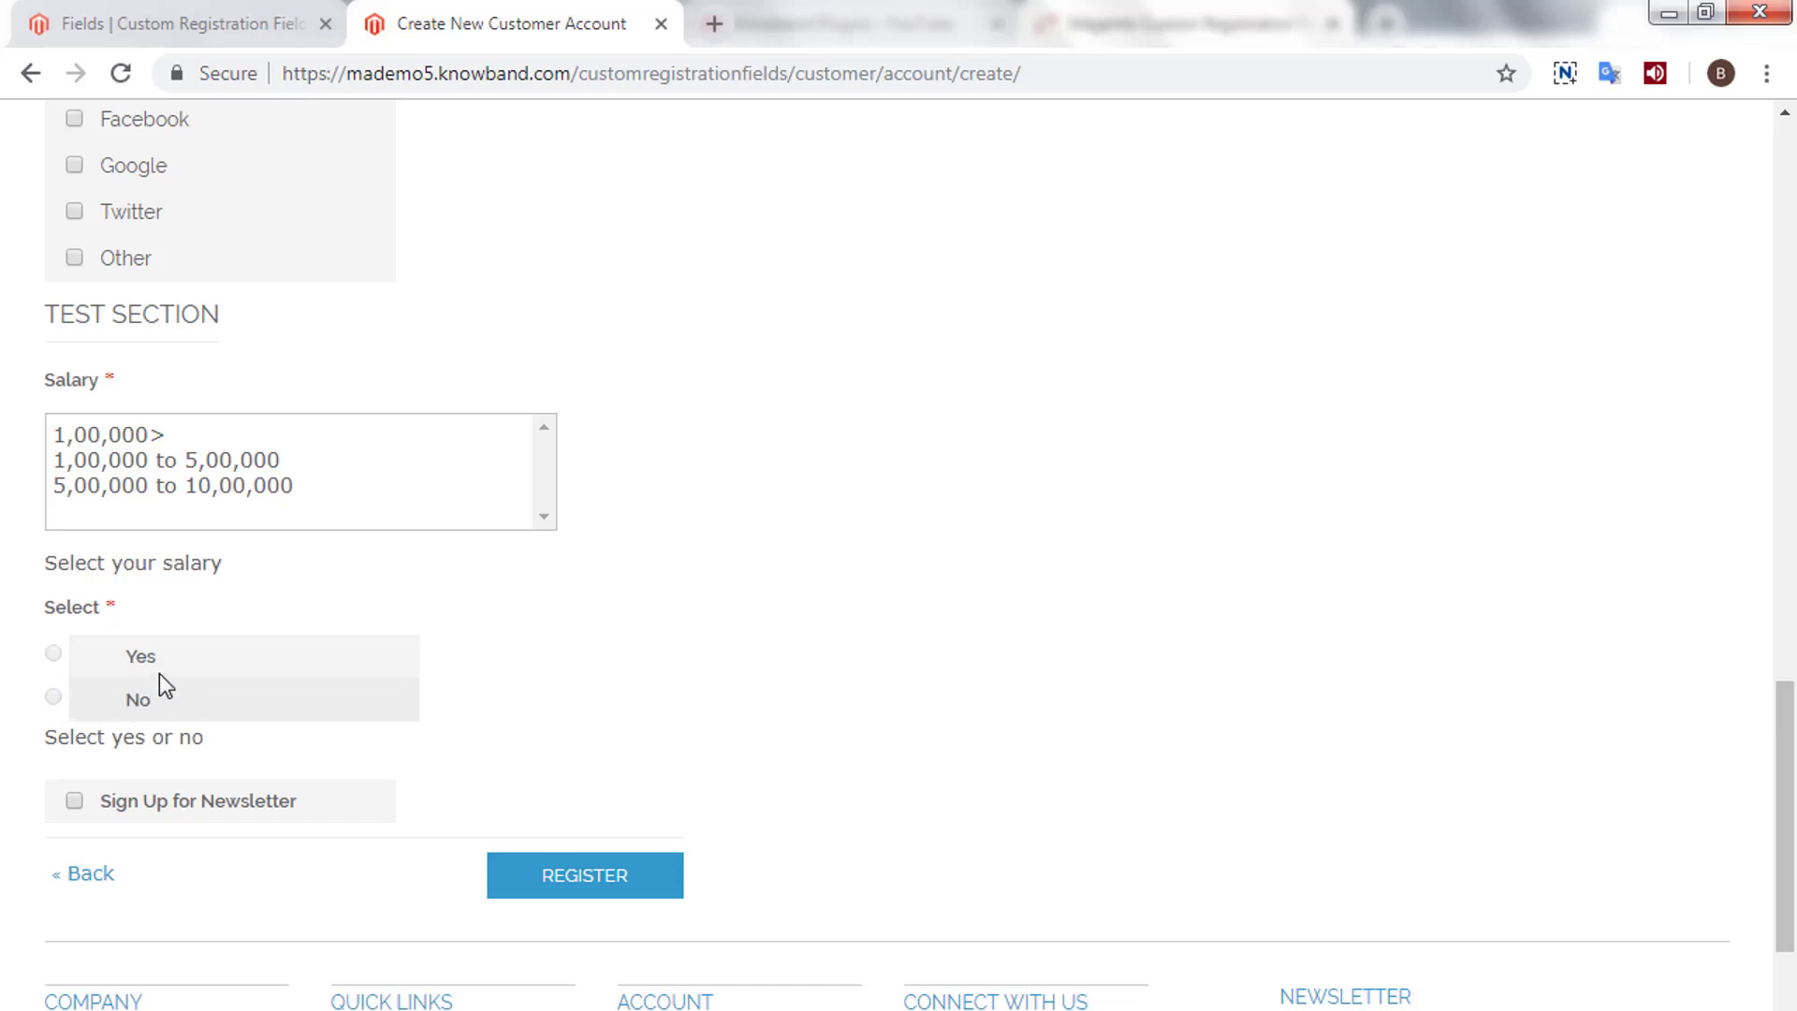
{"action": "scroll", "coordinate": [414, 395], "scroll_direction": "up", "scroll_amount": 2}
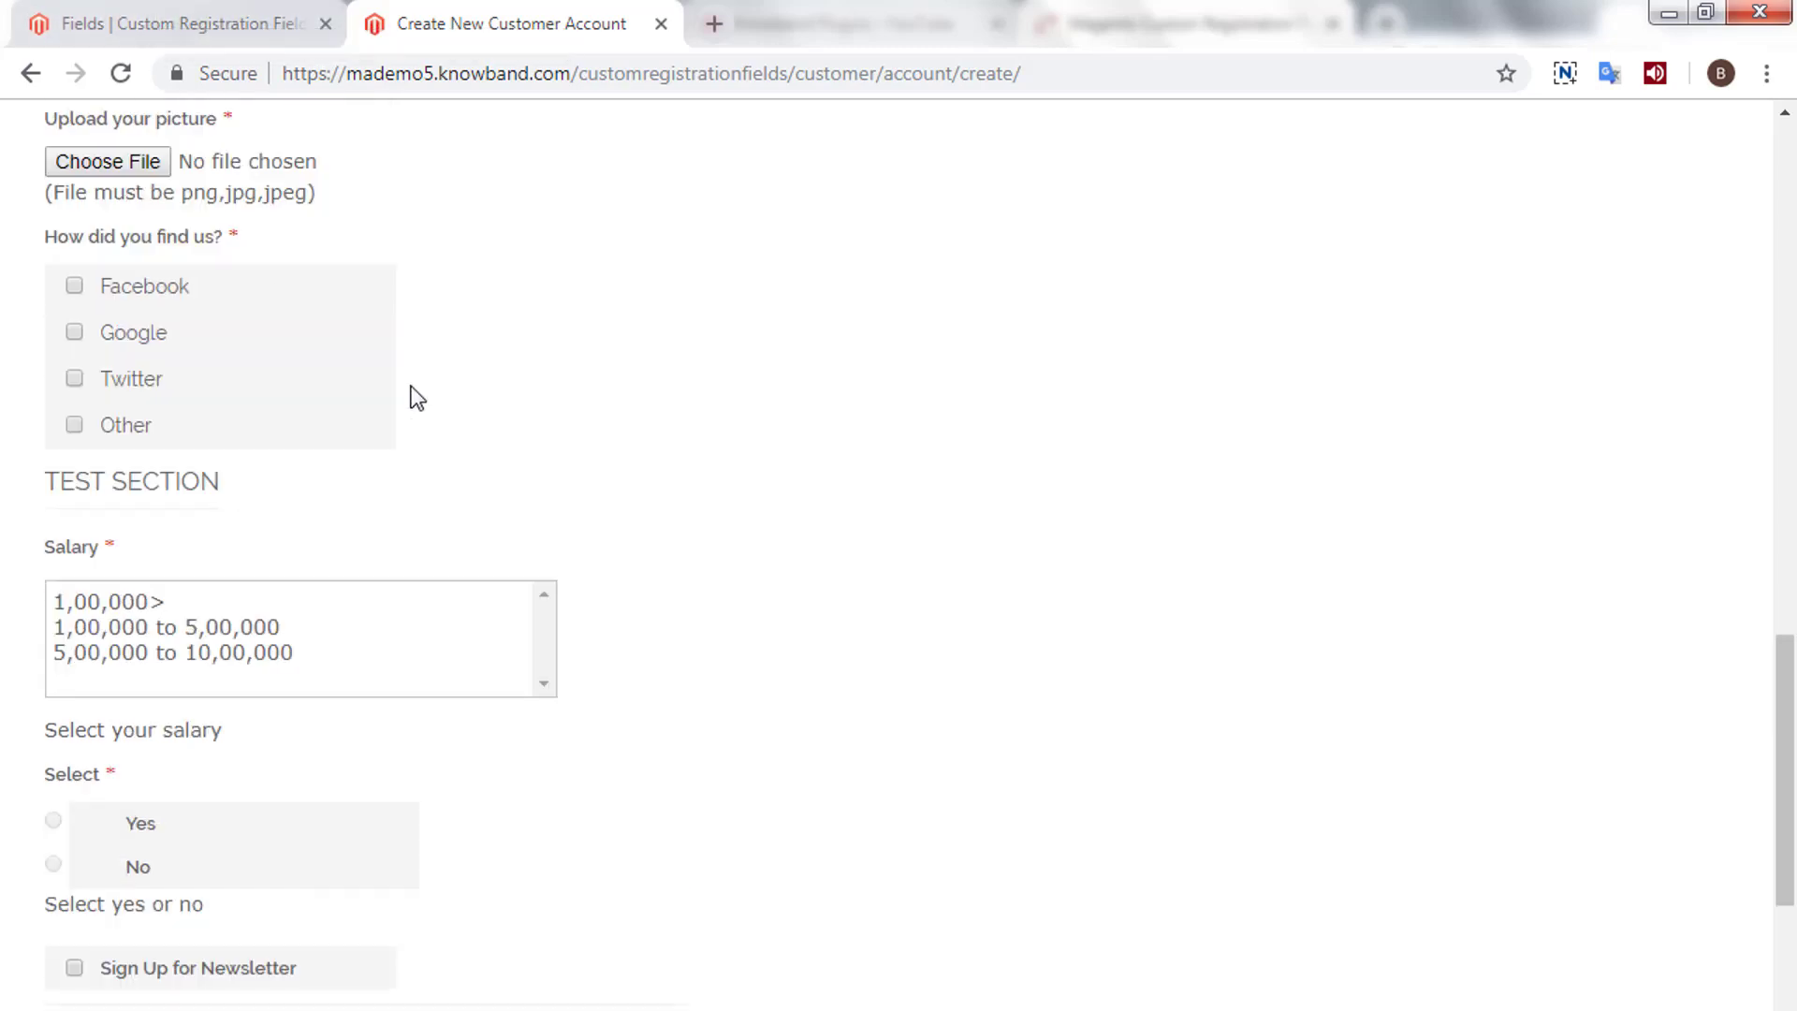
{"action": "scroll", "coordinate": [415, 395], "scroll_direction": "up", "scroll_amount": 20}
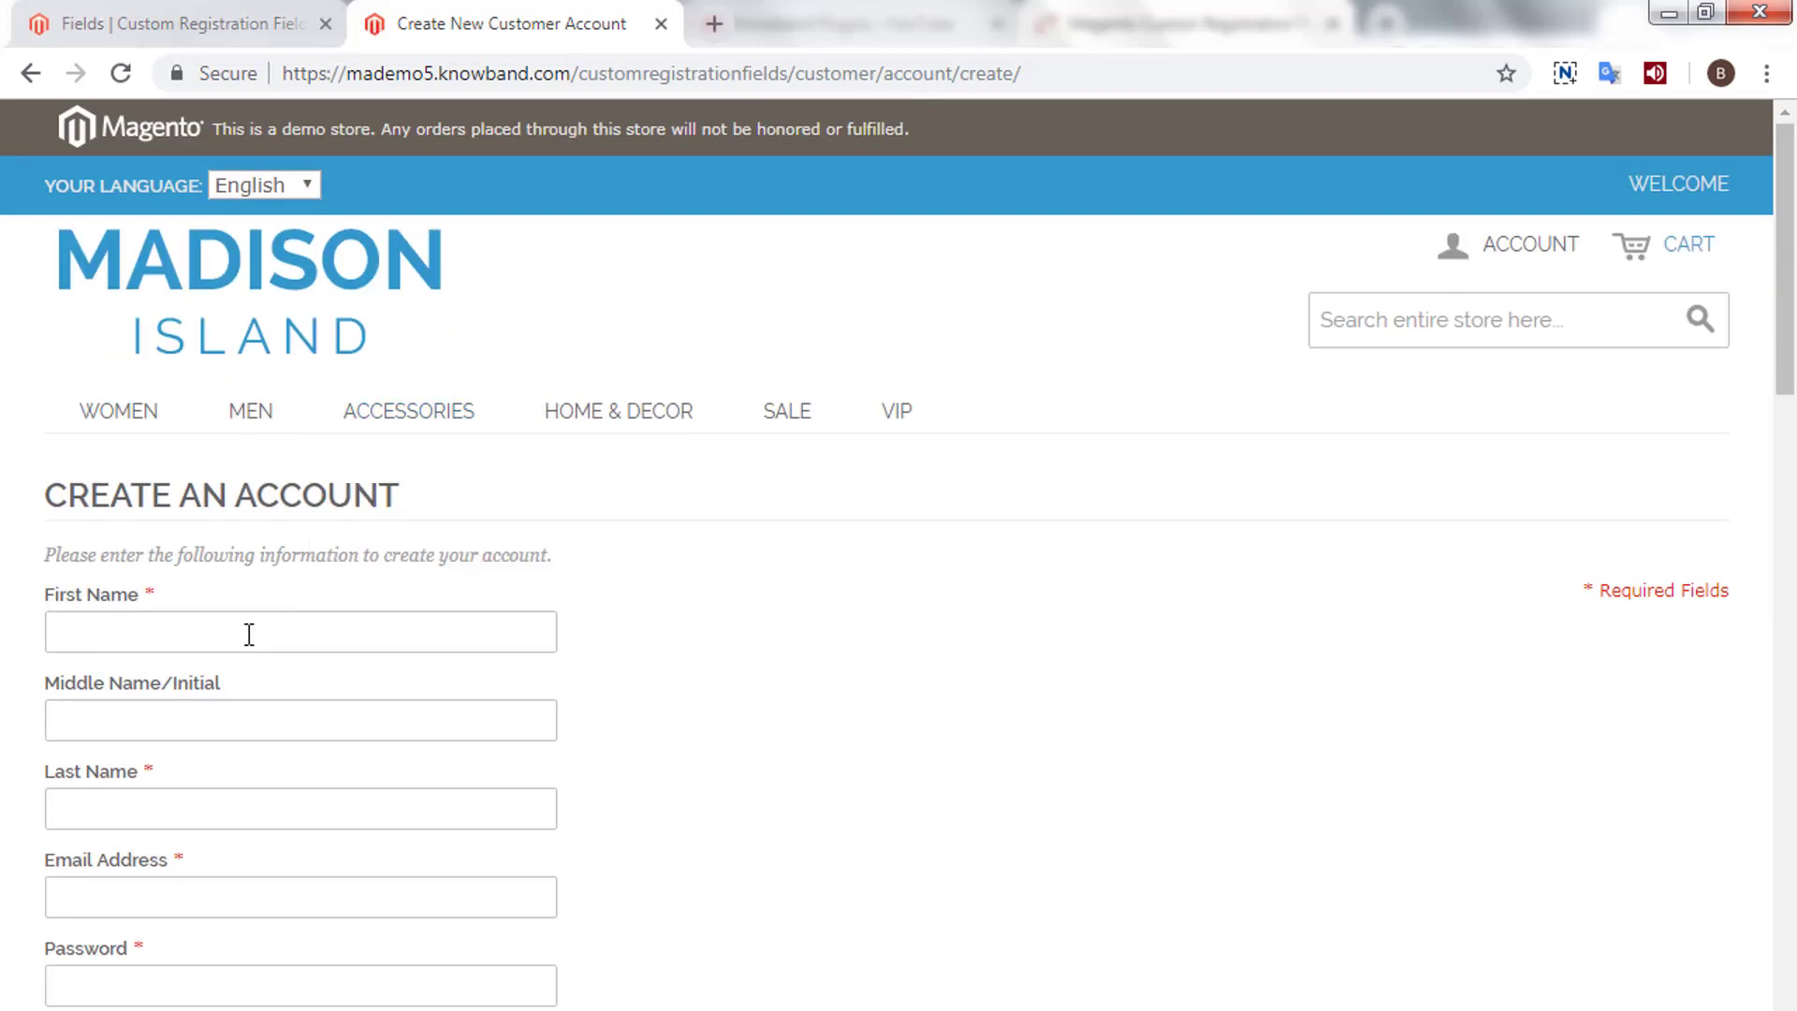
- Autofill name and e-mail, then enter the account password and its confirmation
{"action": "left_click", "coordinate": [243, 634]}
{"action": "left_click", "coordinate": [198, 693]}
{"action": "scroll", "coordinate": [533, 795], "scroll_direction": "down", "scroll_amount": 5}
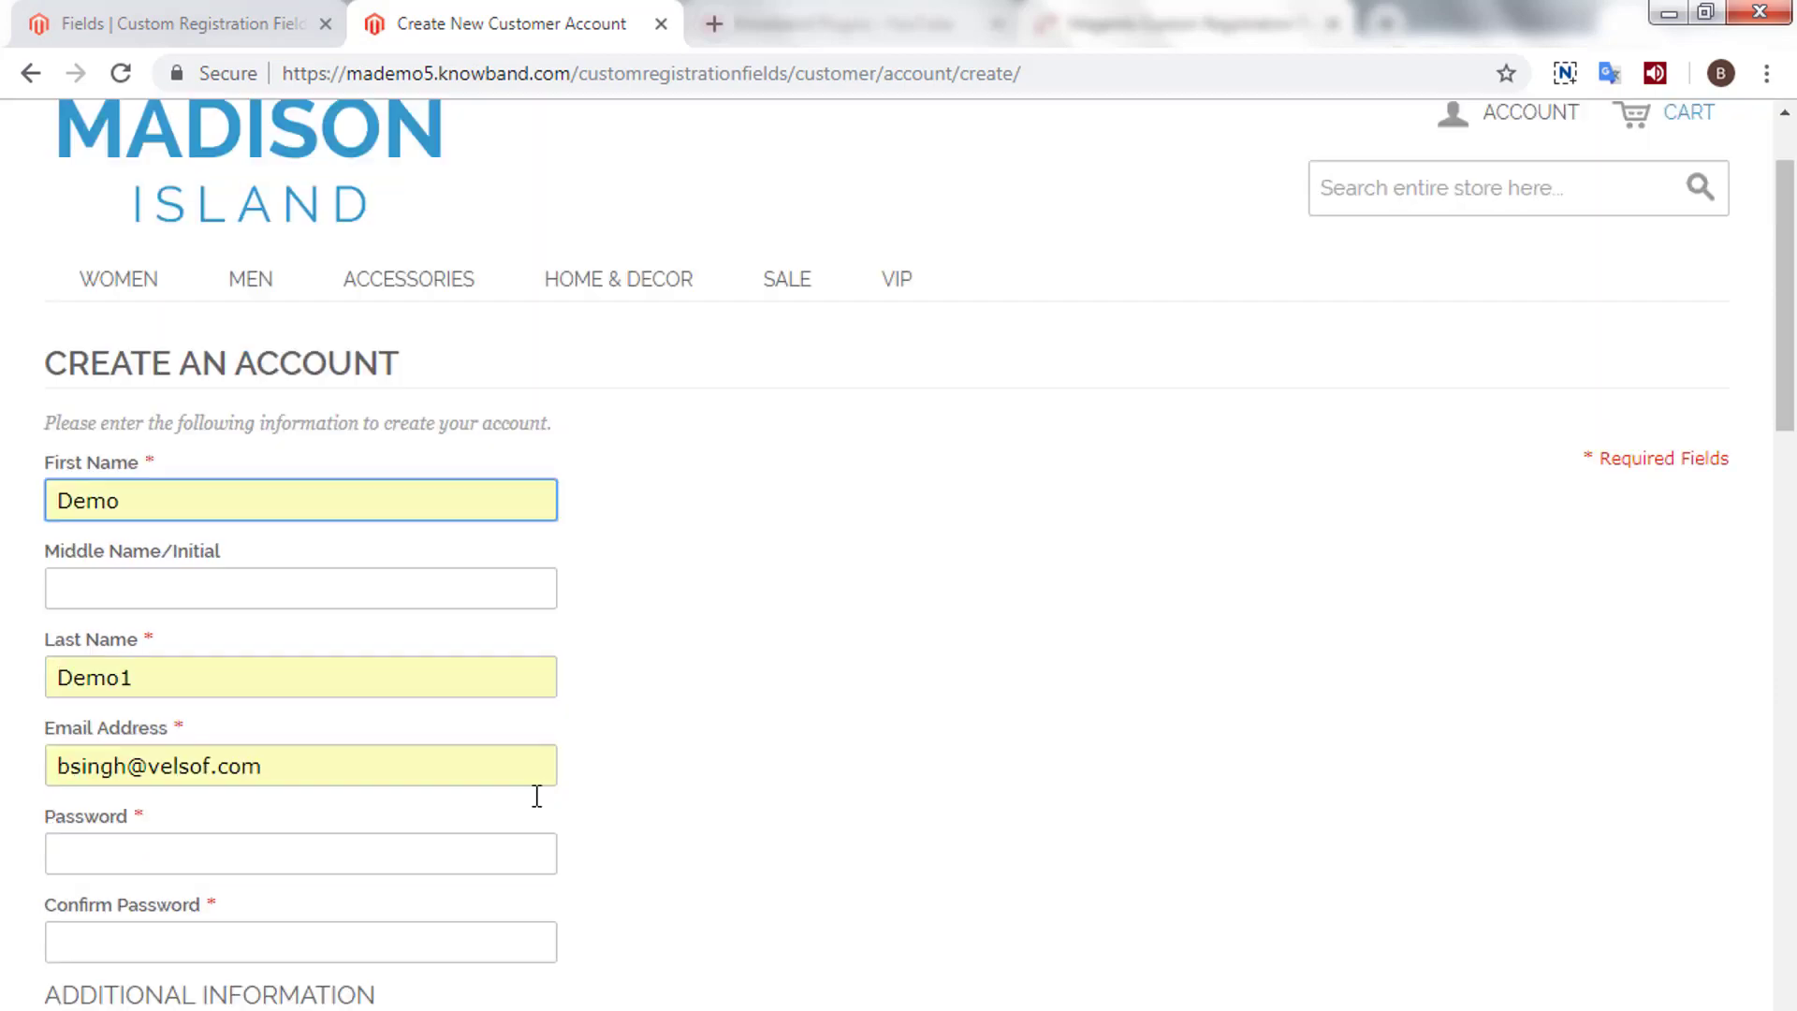
{"action": "left_click", "coordinate": [266, 559]}
{"action": "type", "text": "12"}
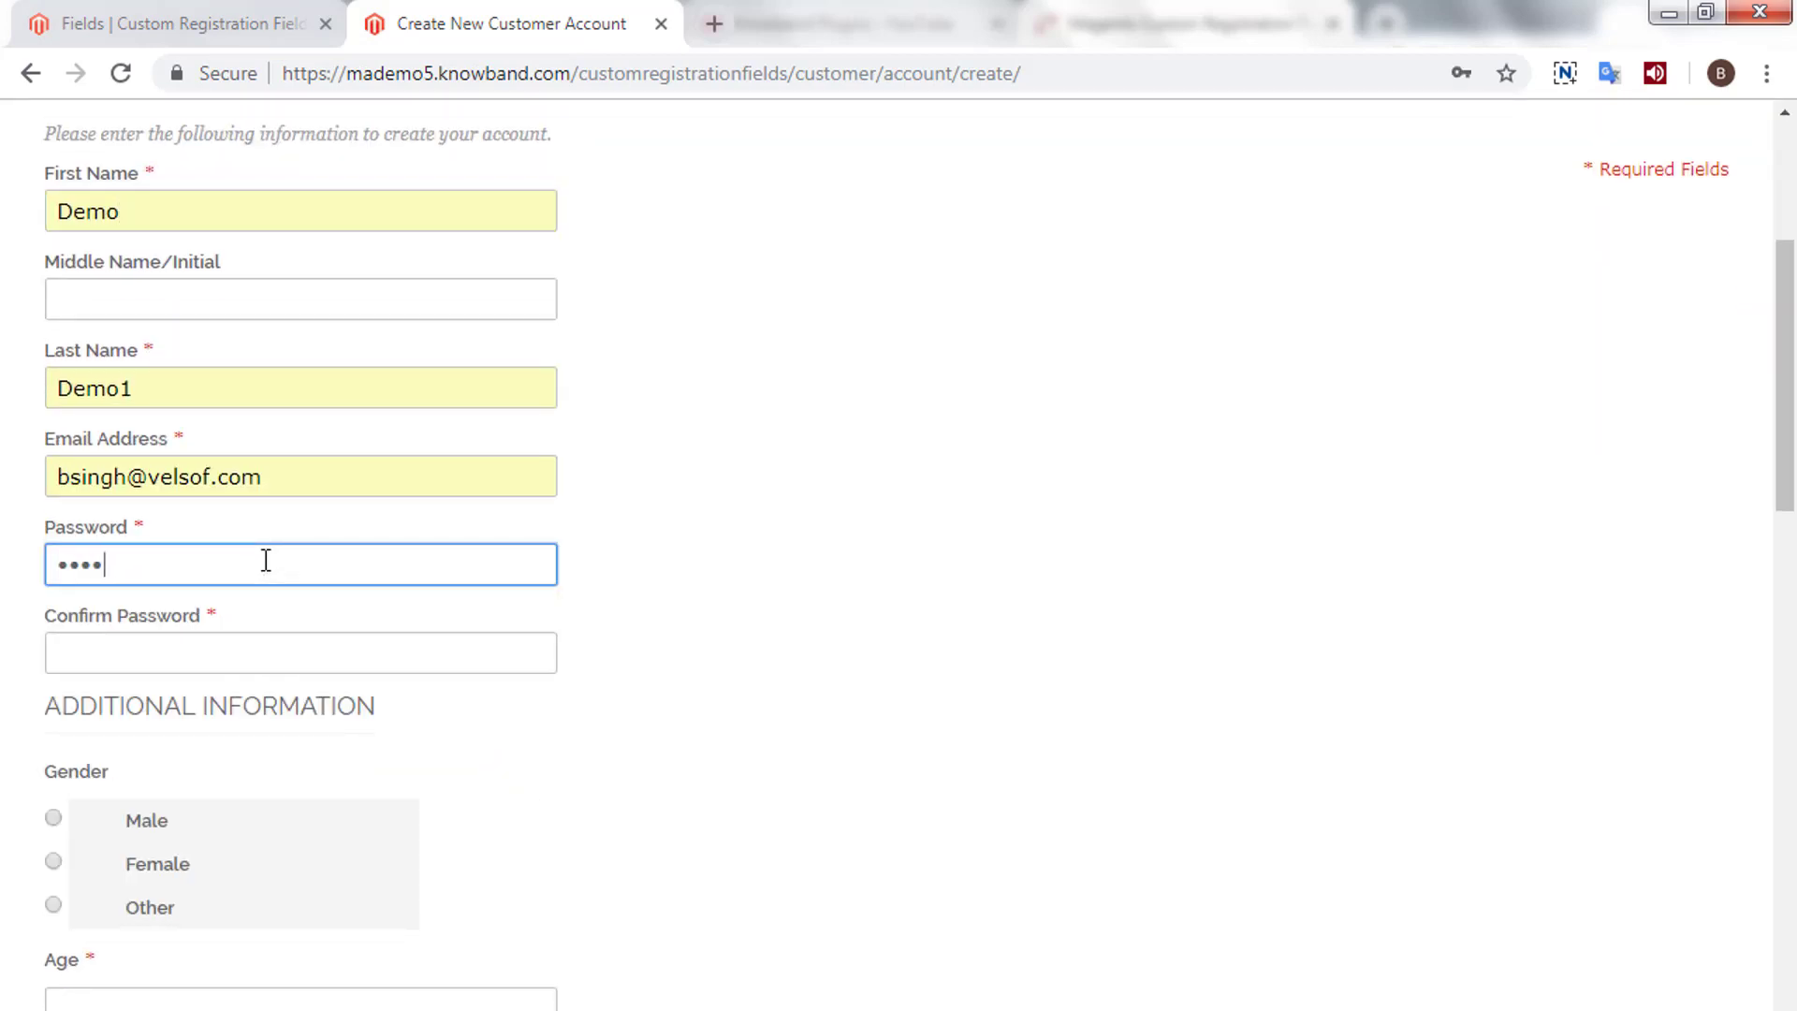
{"action": "type", "text": "3456789"}
{"action": "key", "text": "Tab"}
{"action": "type", "text": "1234"}
{"action": "scroll", "coordinate": [265, 560], "scroll_direction": "down", "scroll_amount": 2}
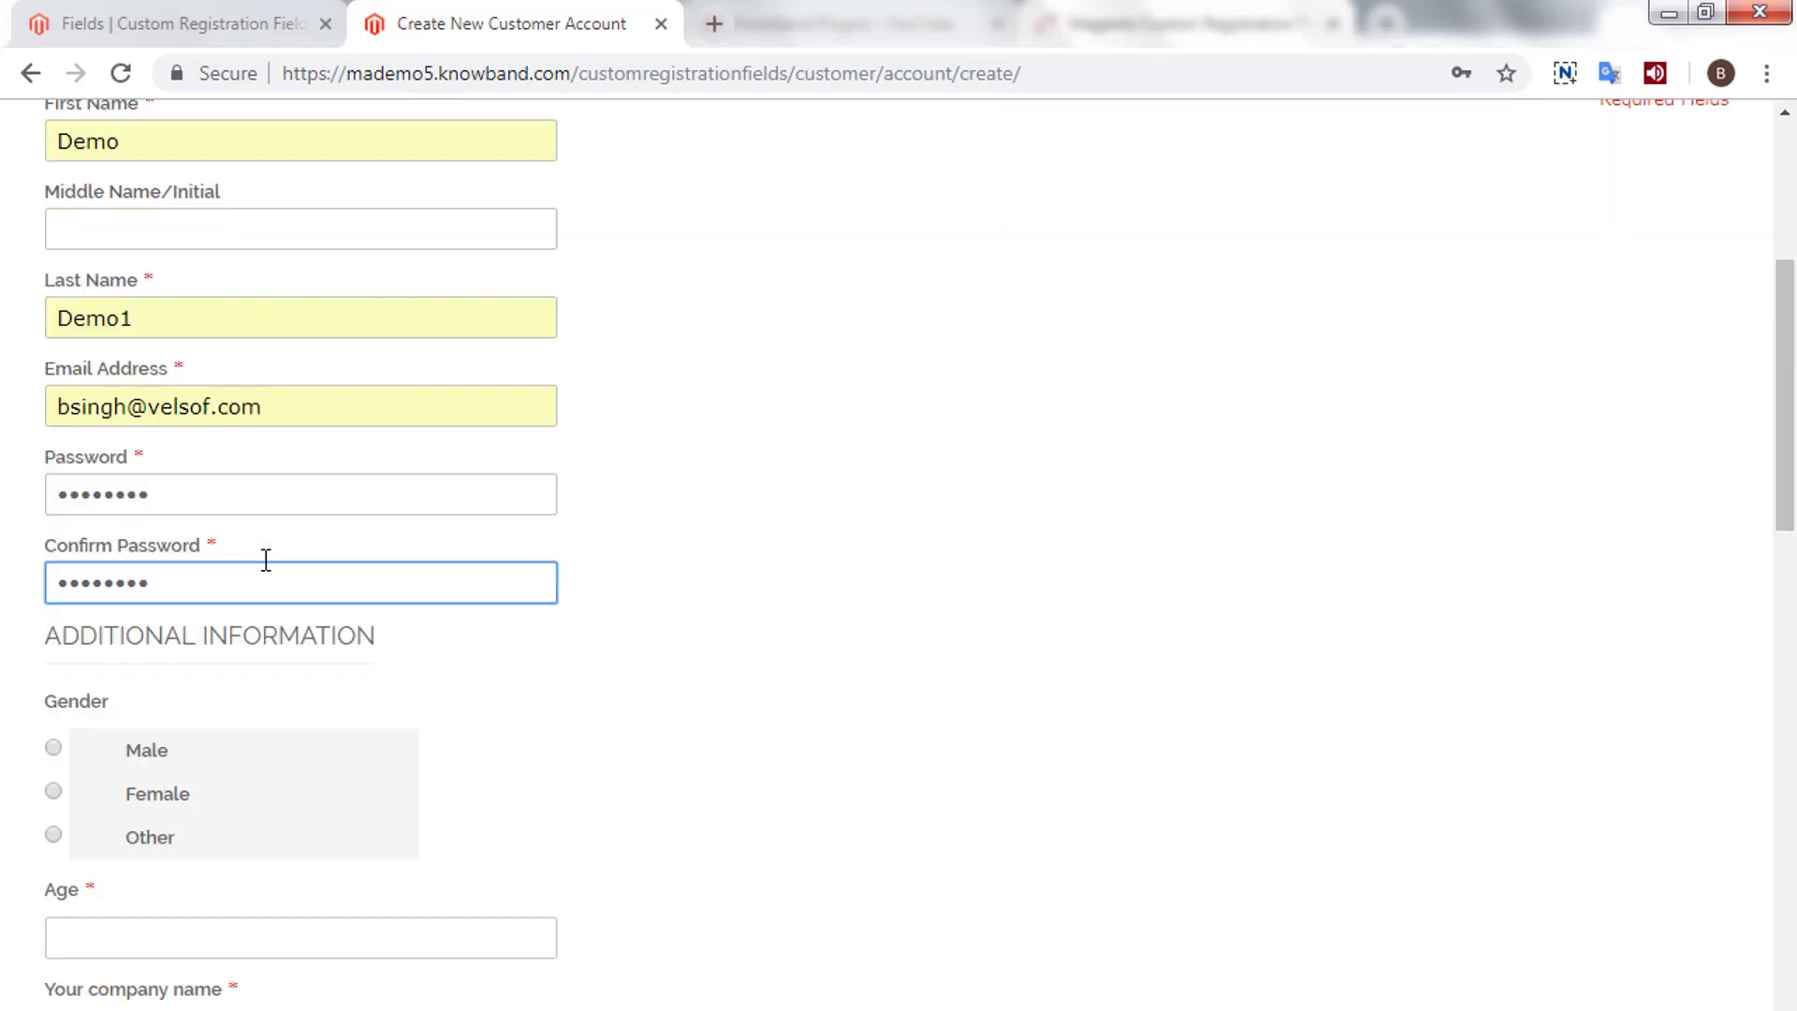
- Set gender to Female and fill in age, company name and shopping preference
{"action": "left_click", "coordinate": [53, 722]}
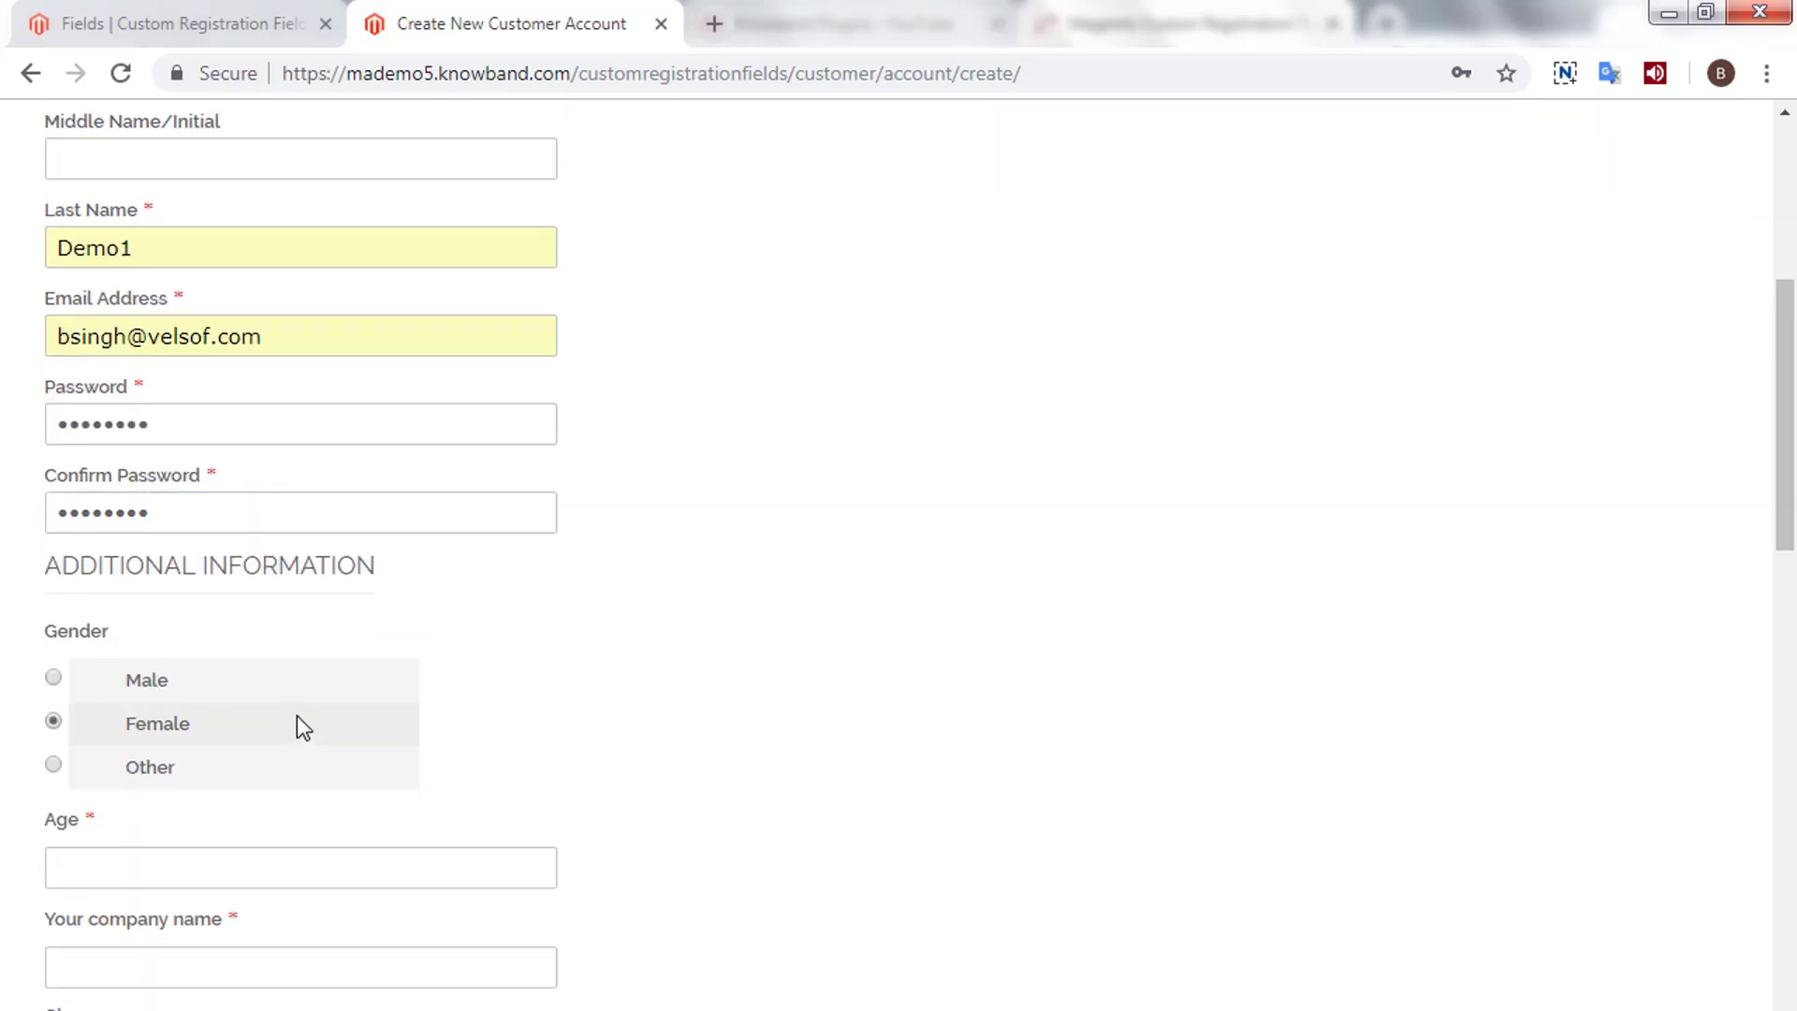
{"action": "scroll", "coordinate": [189, 670], "scroll_direction": "down", "scroll_amount": 3}
{"action": "left_click", "coordinate": [141, 573]}
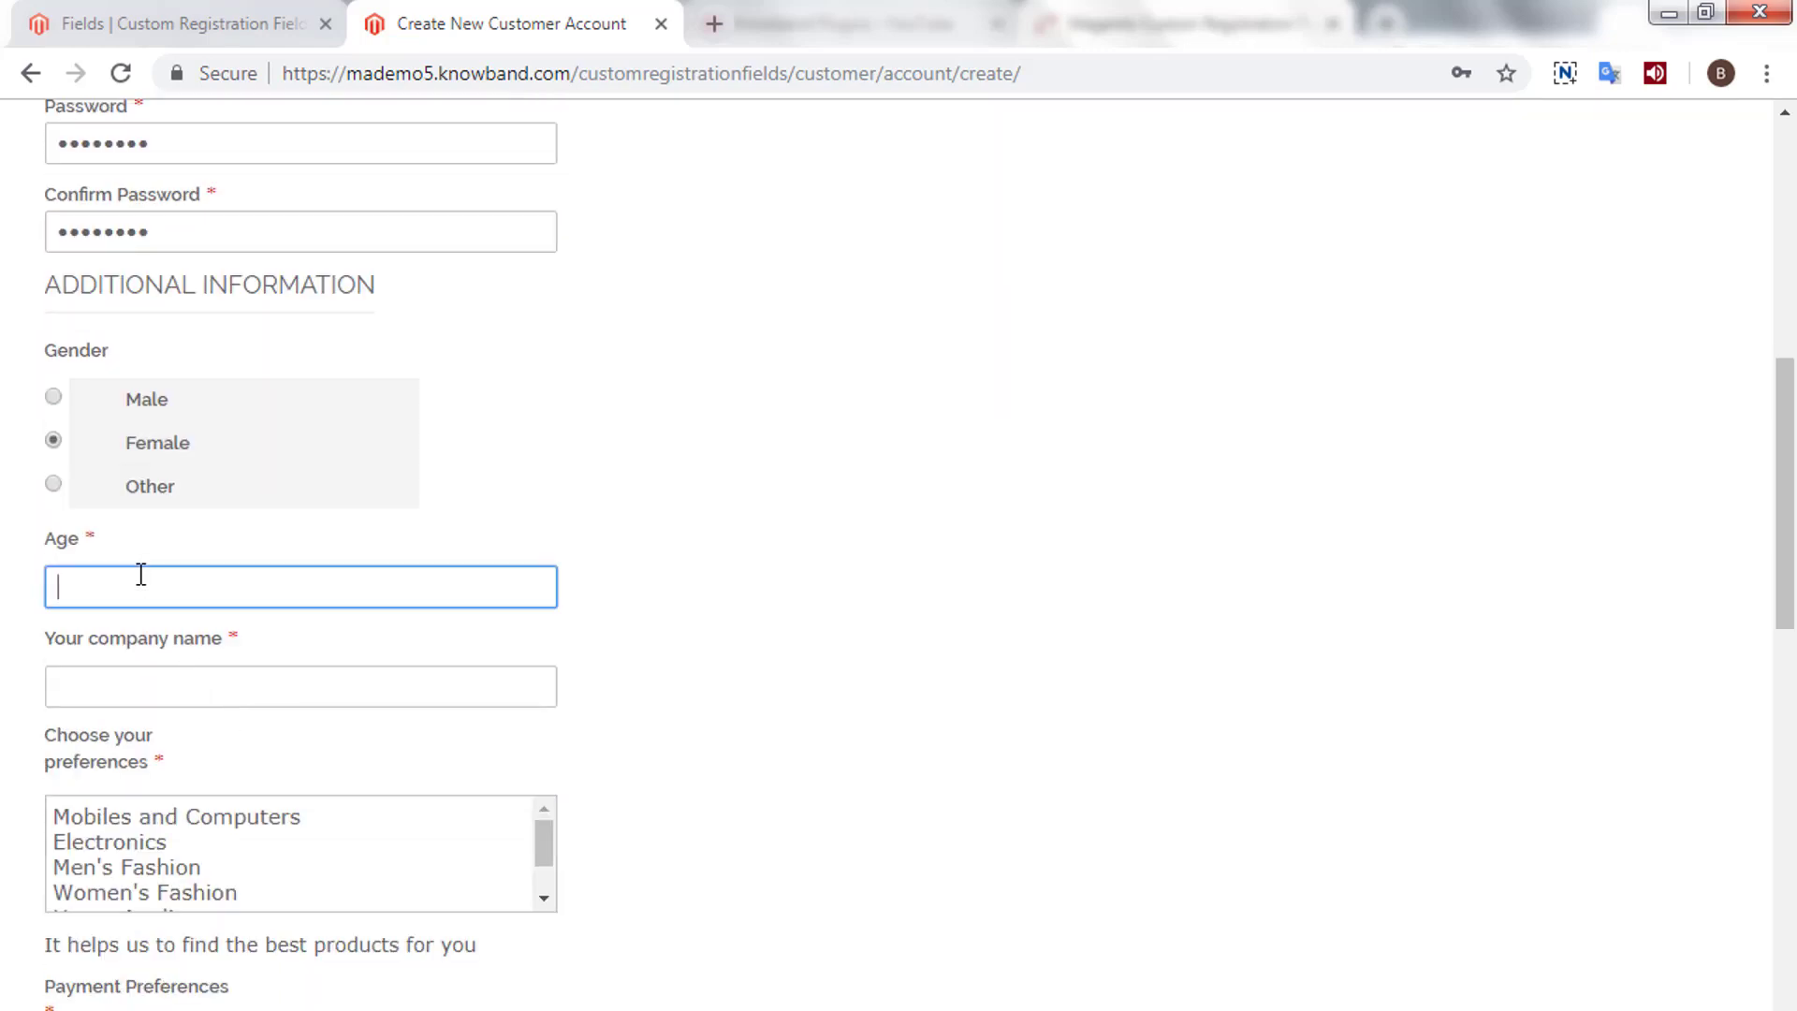
{"action": "left_click", "coordinate": [131, 705]}
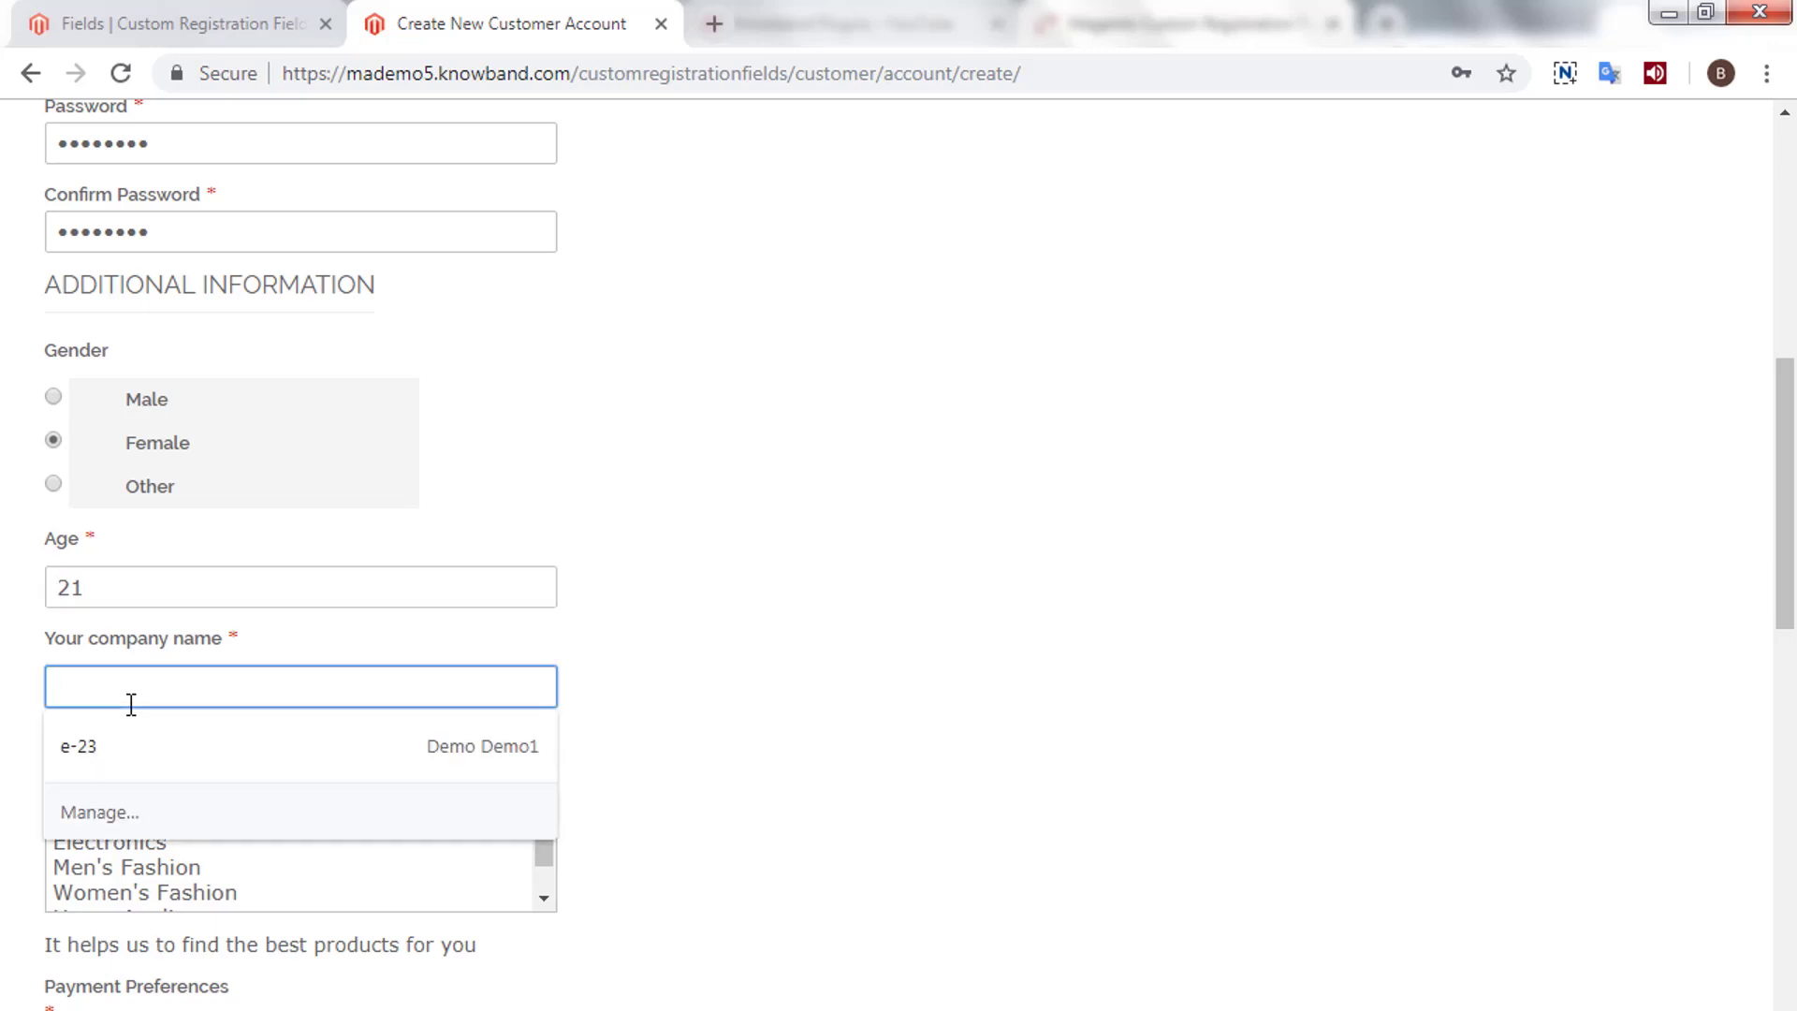
{"action": "type", "text": "Dumm"}
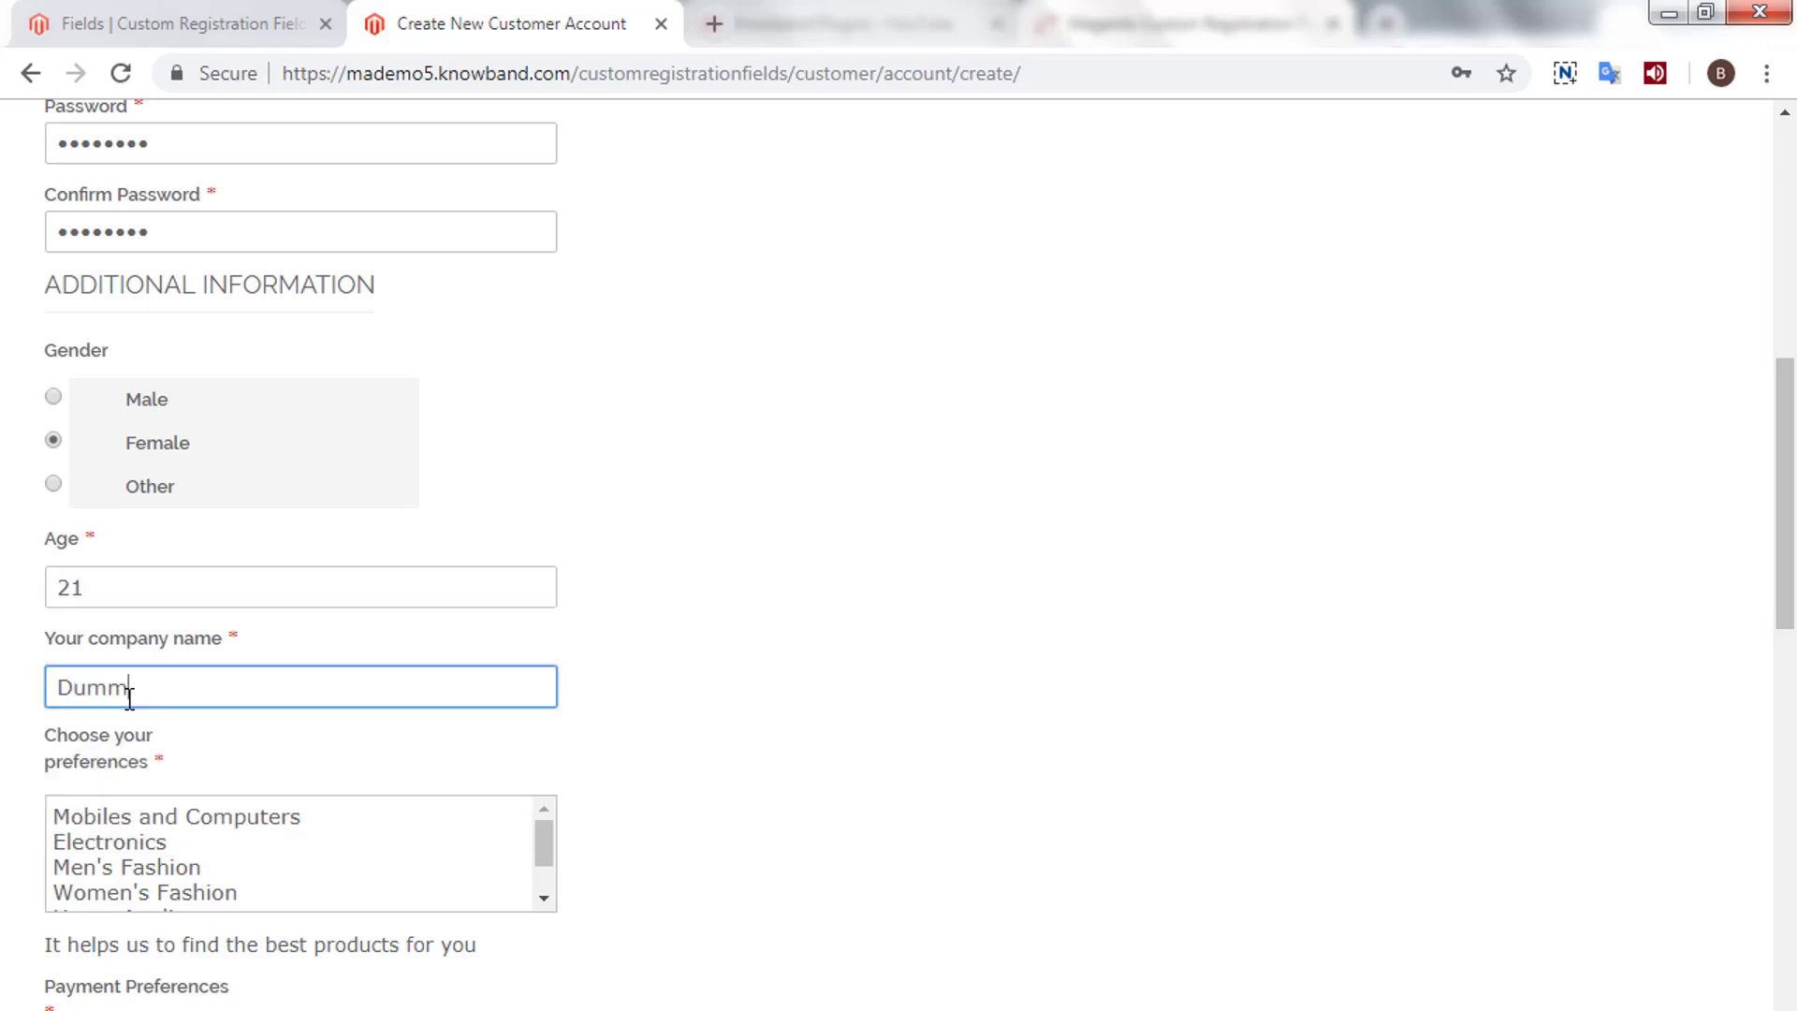
{"action": "left_click", "coordinate": [264, 829]}
{"action": "scroll", "coordinate": [265, 842], "scroll_direction": "down", "scroll_amount": 2}
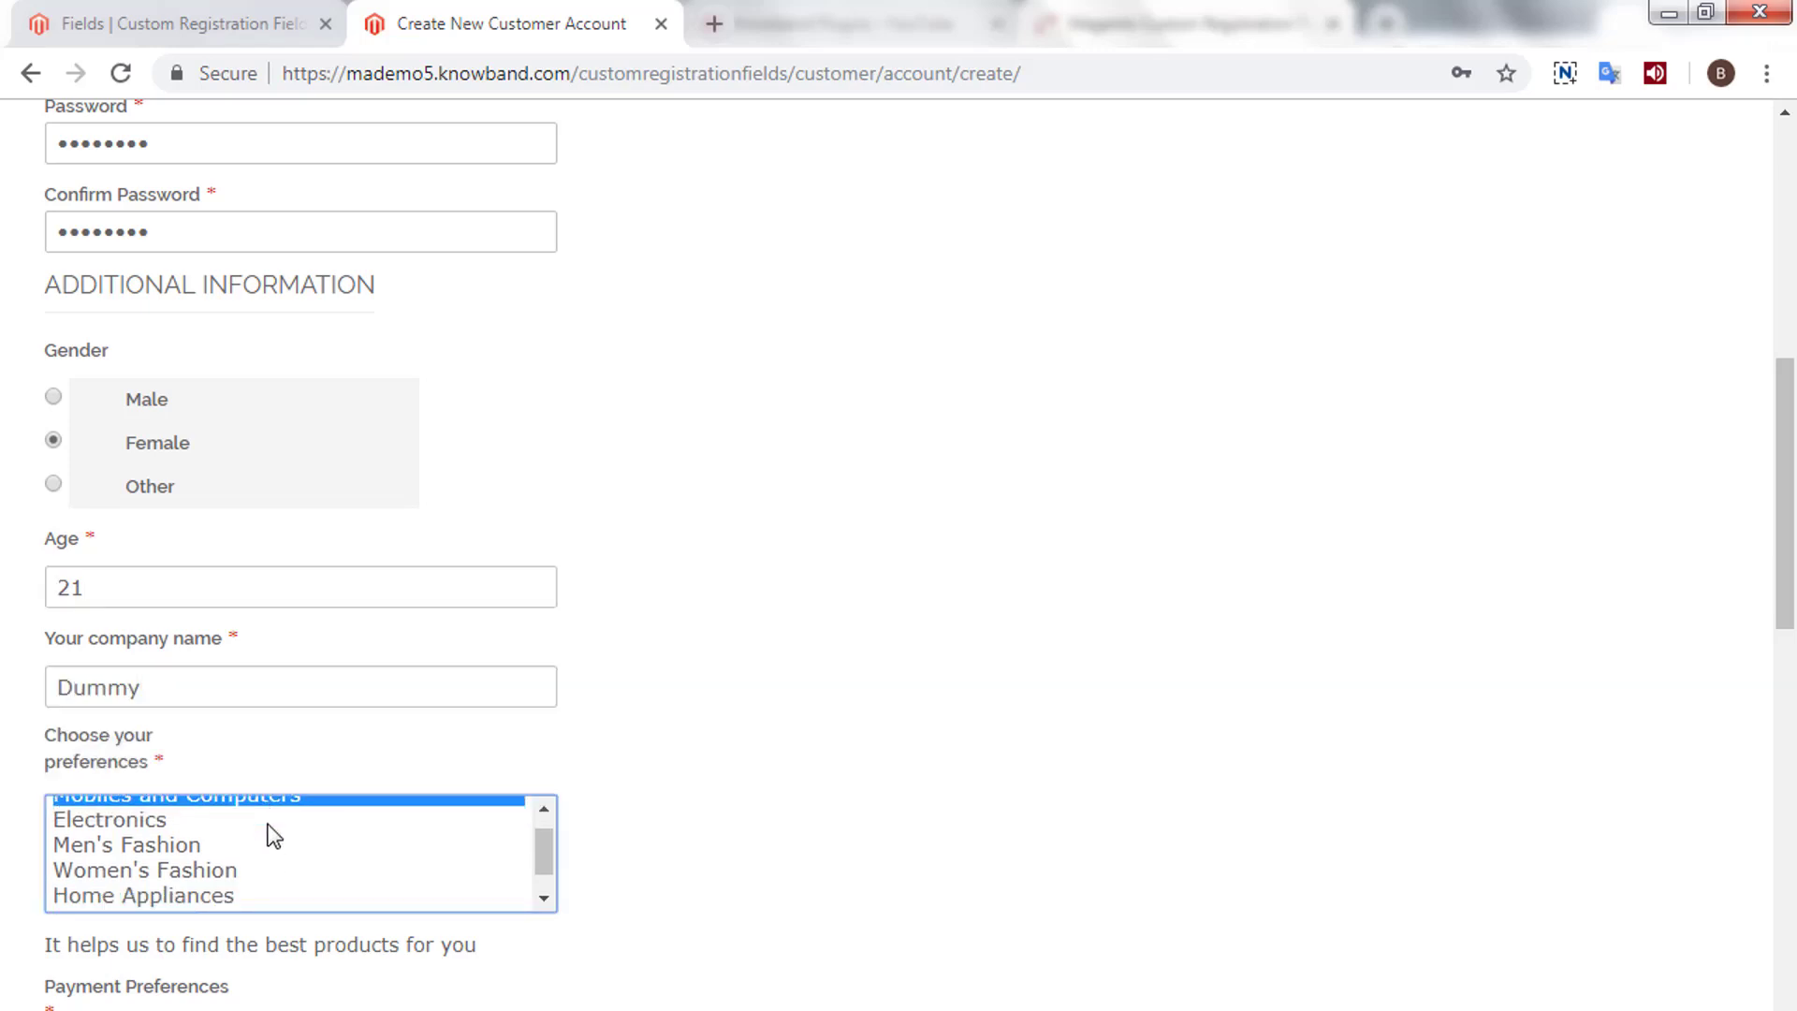
{"action": "scroll", "coordinate": [646, 884], "scroll_direction": "down", "scroll_amount": 4}
- Choose Debit Card as payment preference and upload the profile picture 2..jpg
{"action": "left_click", "coordinate": [316, 644]}
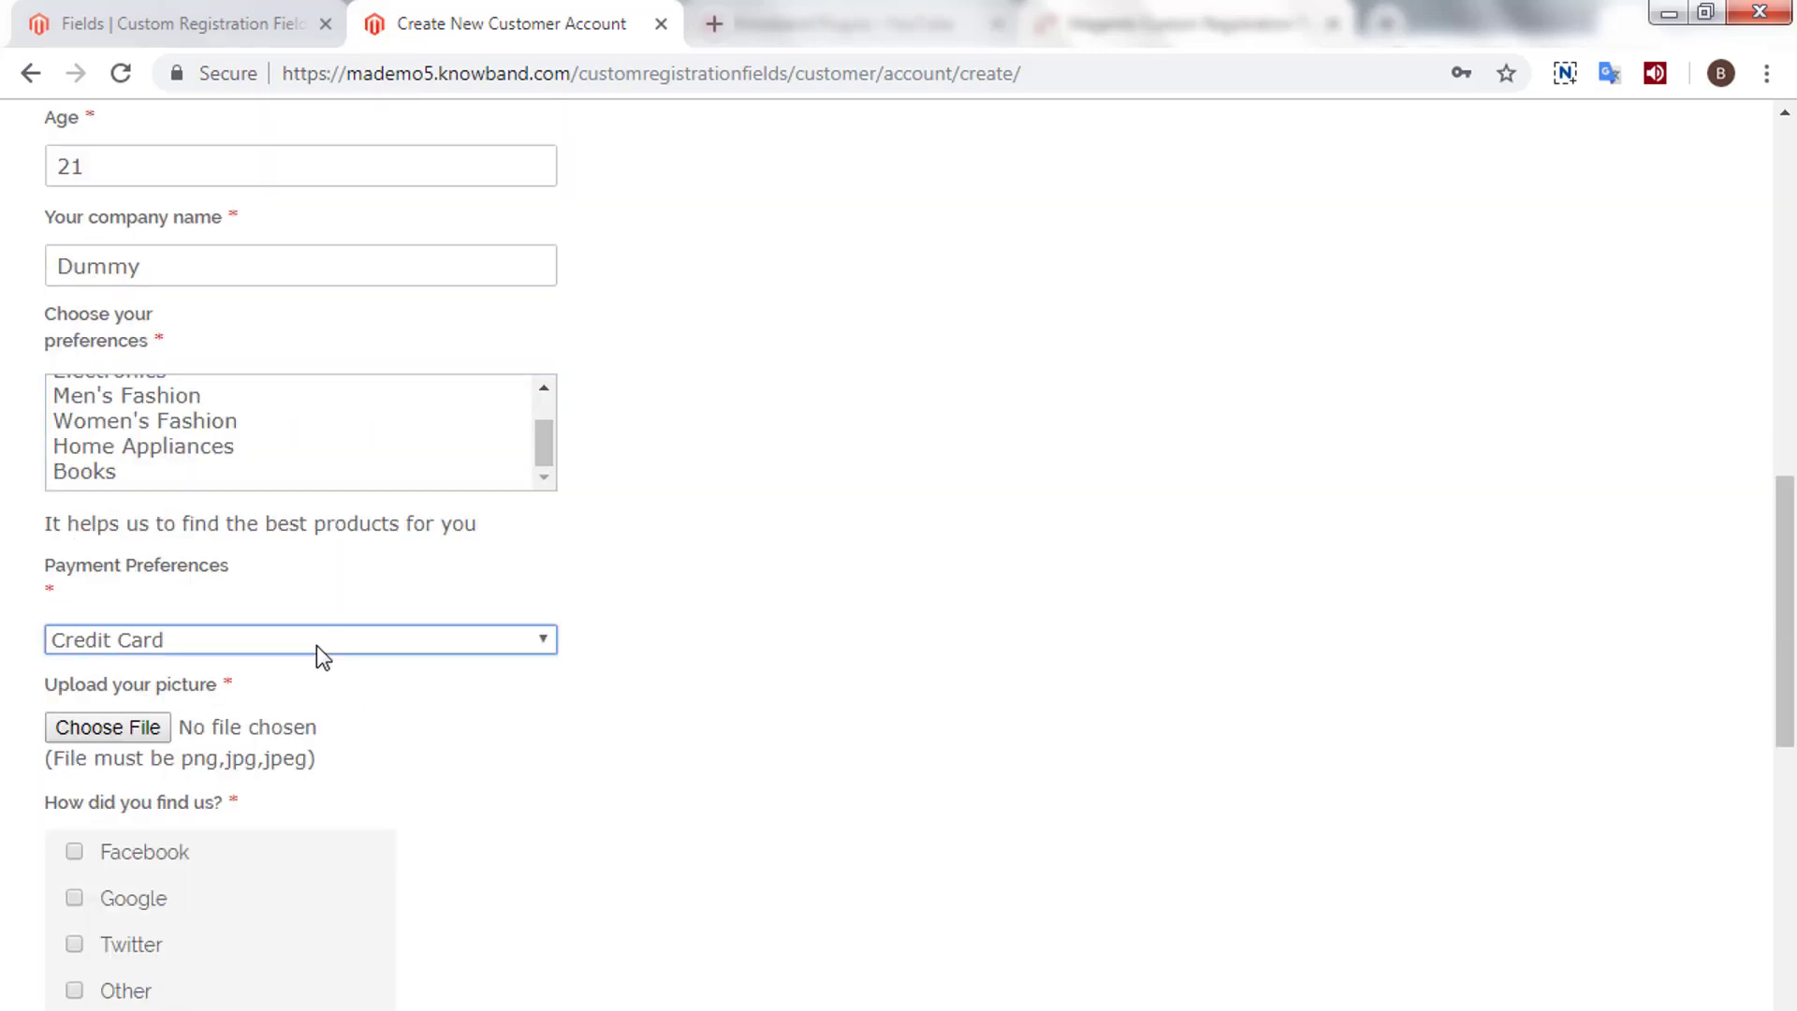
{"action": "left_click", "coordinate": [284, 697]}
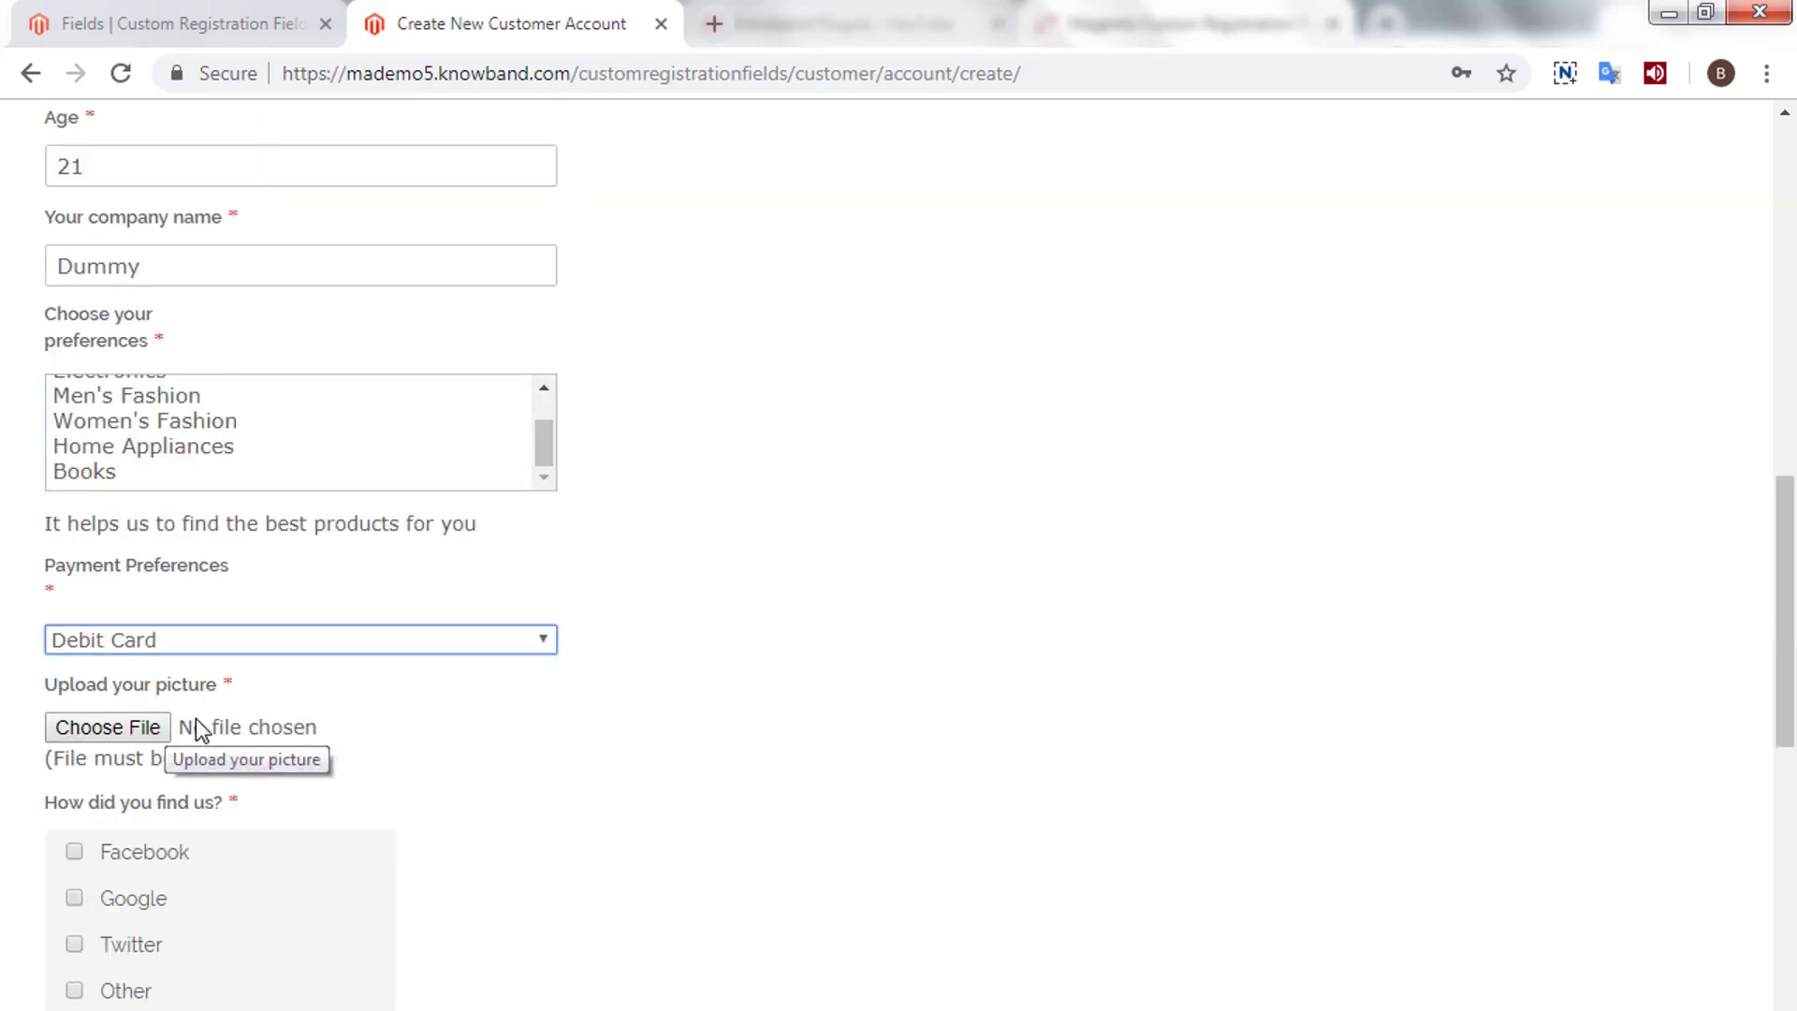
{"action": "left_click", "coordinate": [111, 726]}
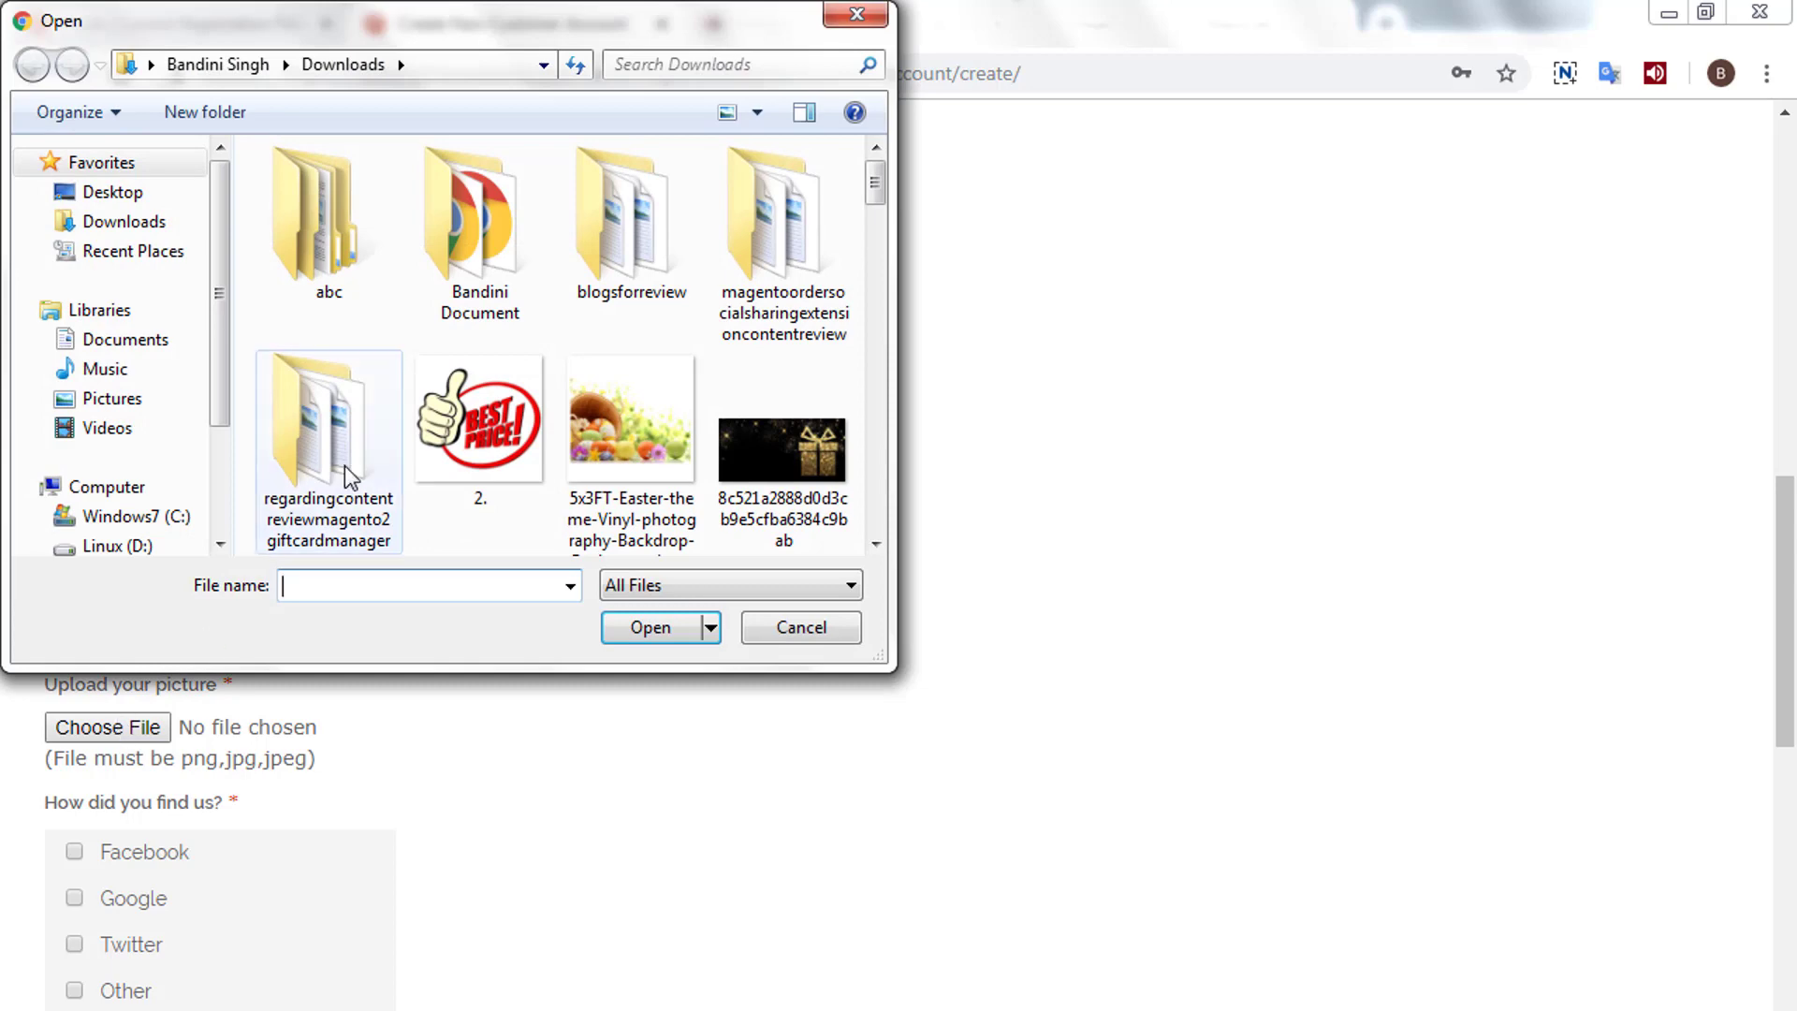
{"action": "left_click", "coordinate": [445, 449]}
{"action": "left_click", "coordinate": [630, 625]}
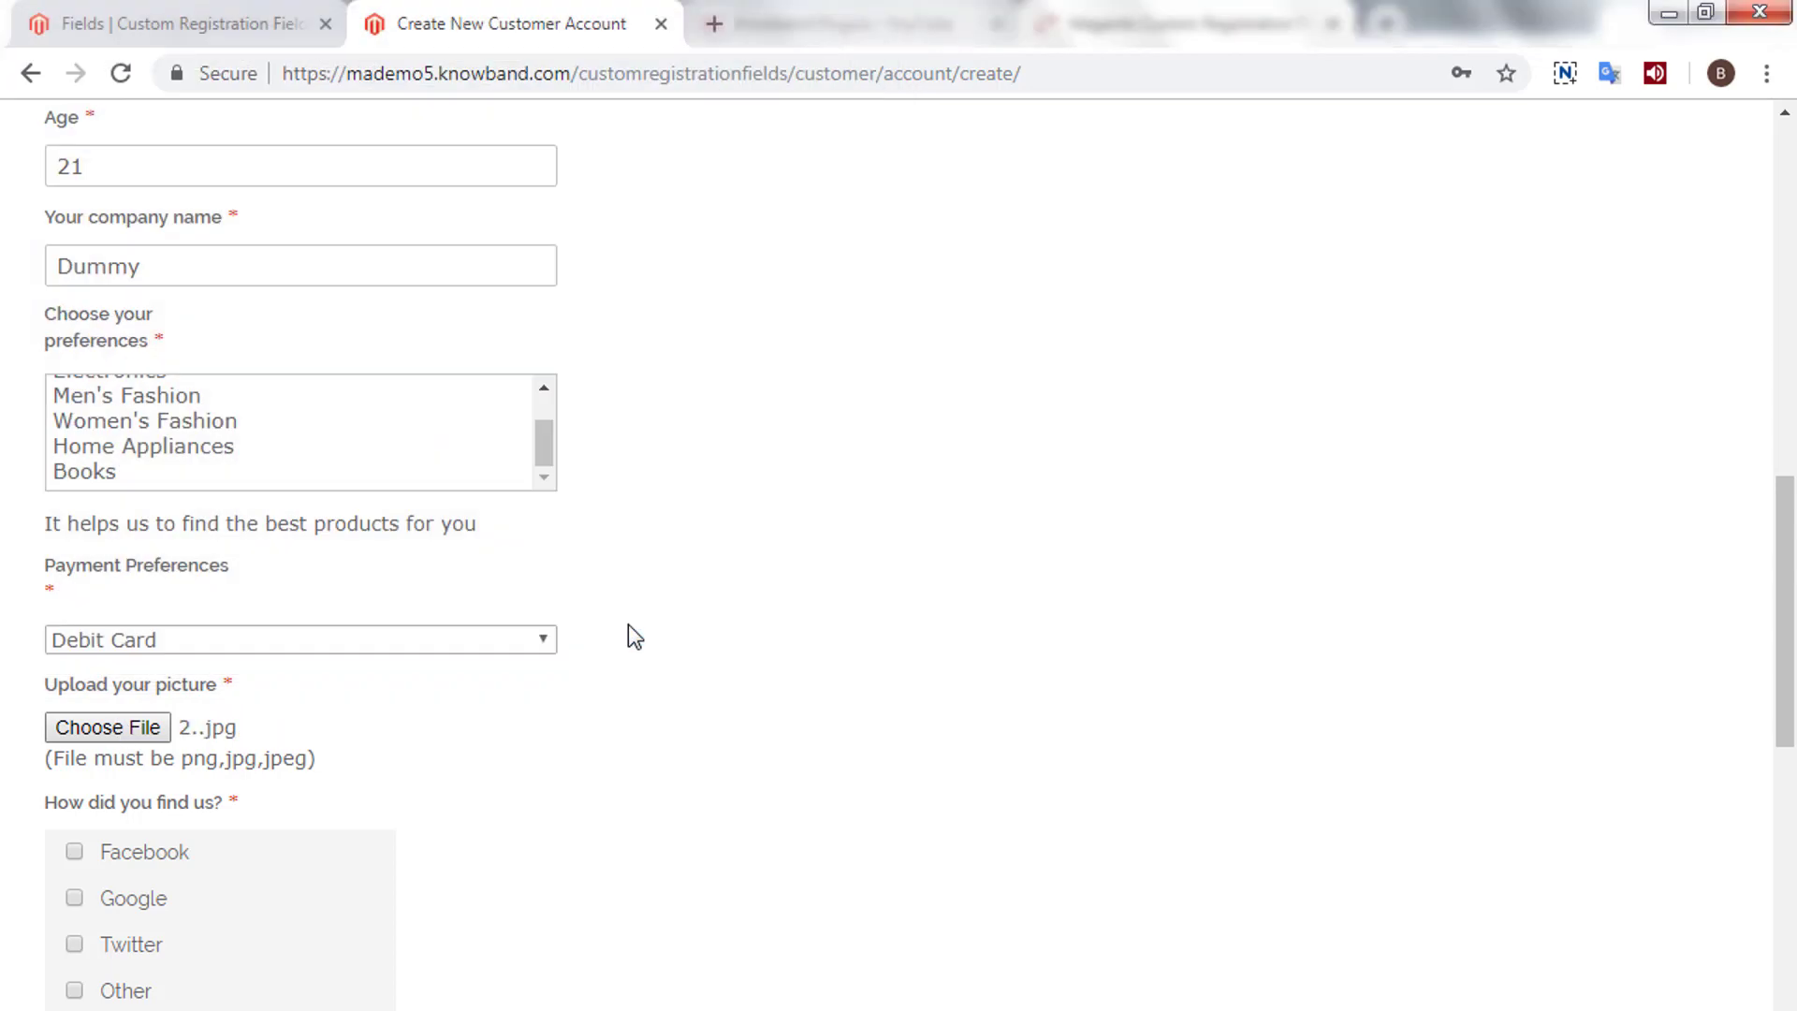
{"action": "scroll", "coordinate": [646, 636], "scroll_direction": "down", "scroll_amount": 5}
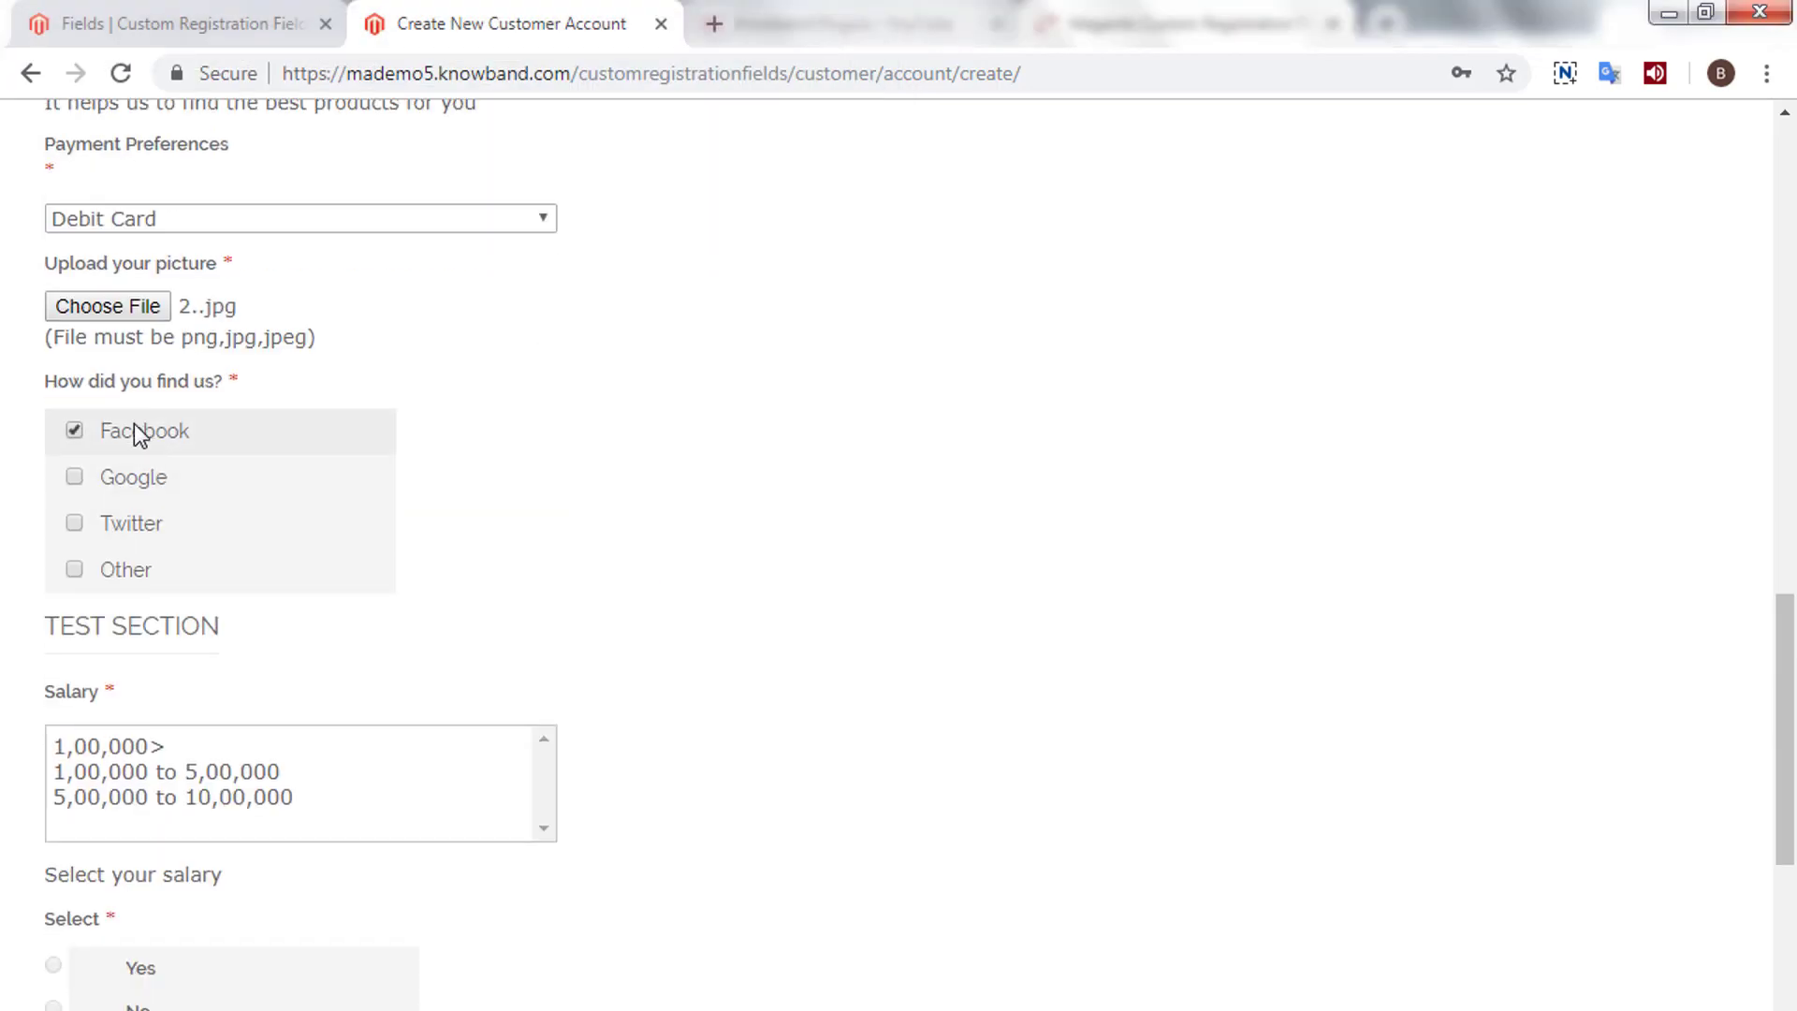
- Set Salary to 1,00,000 to 5,00,000 and answer Yes for Select
{"action": "left_click", "coordinate": [183, 751]}
{"action": "left_click", "coordinate": [181, 772]}
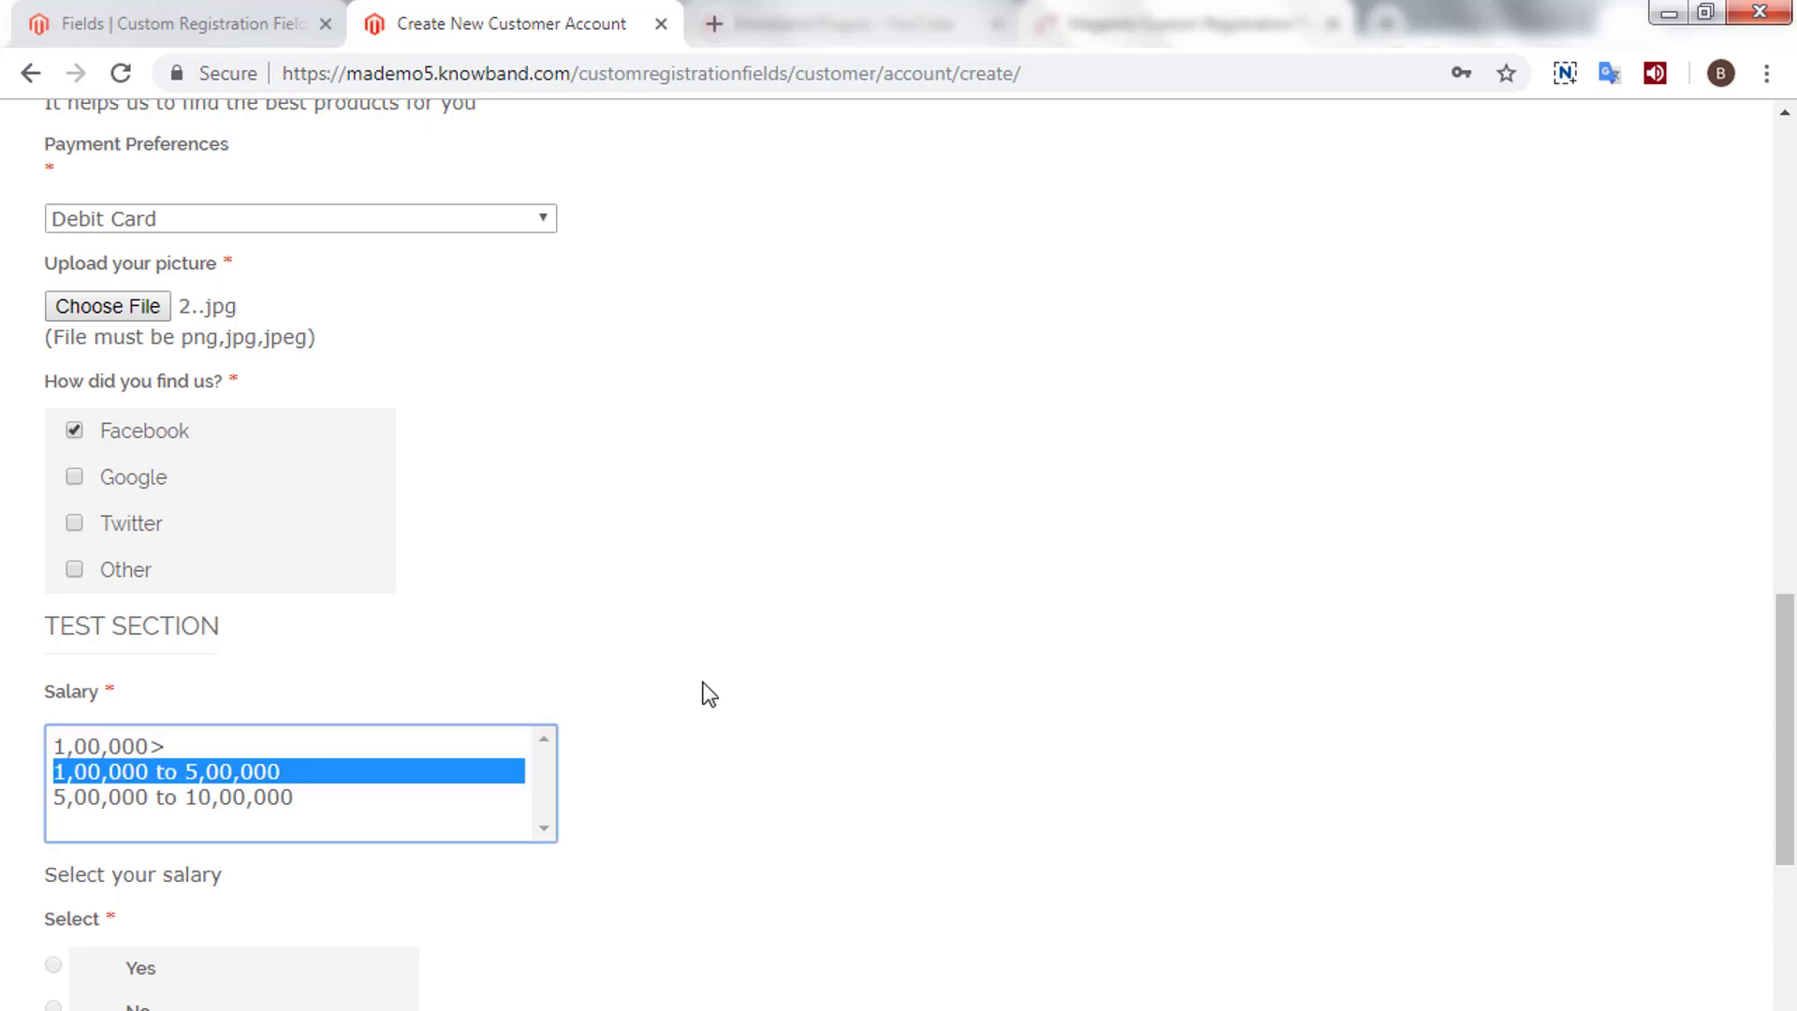
{"action": "scroll", "coordinate": [708, 693], "scroll_direction": "down", "scroll_amount": 3}
{"action": "left_click", "coordinate": [140, 697]}
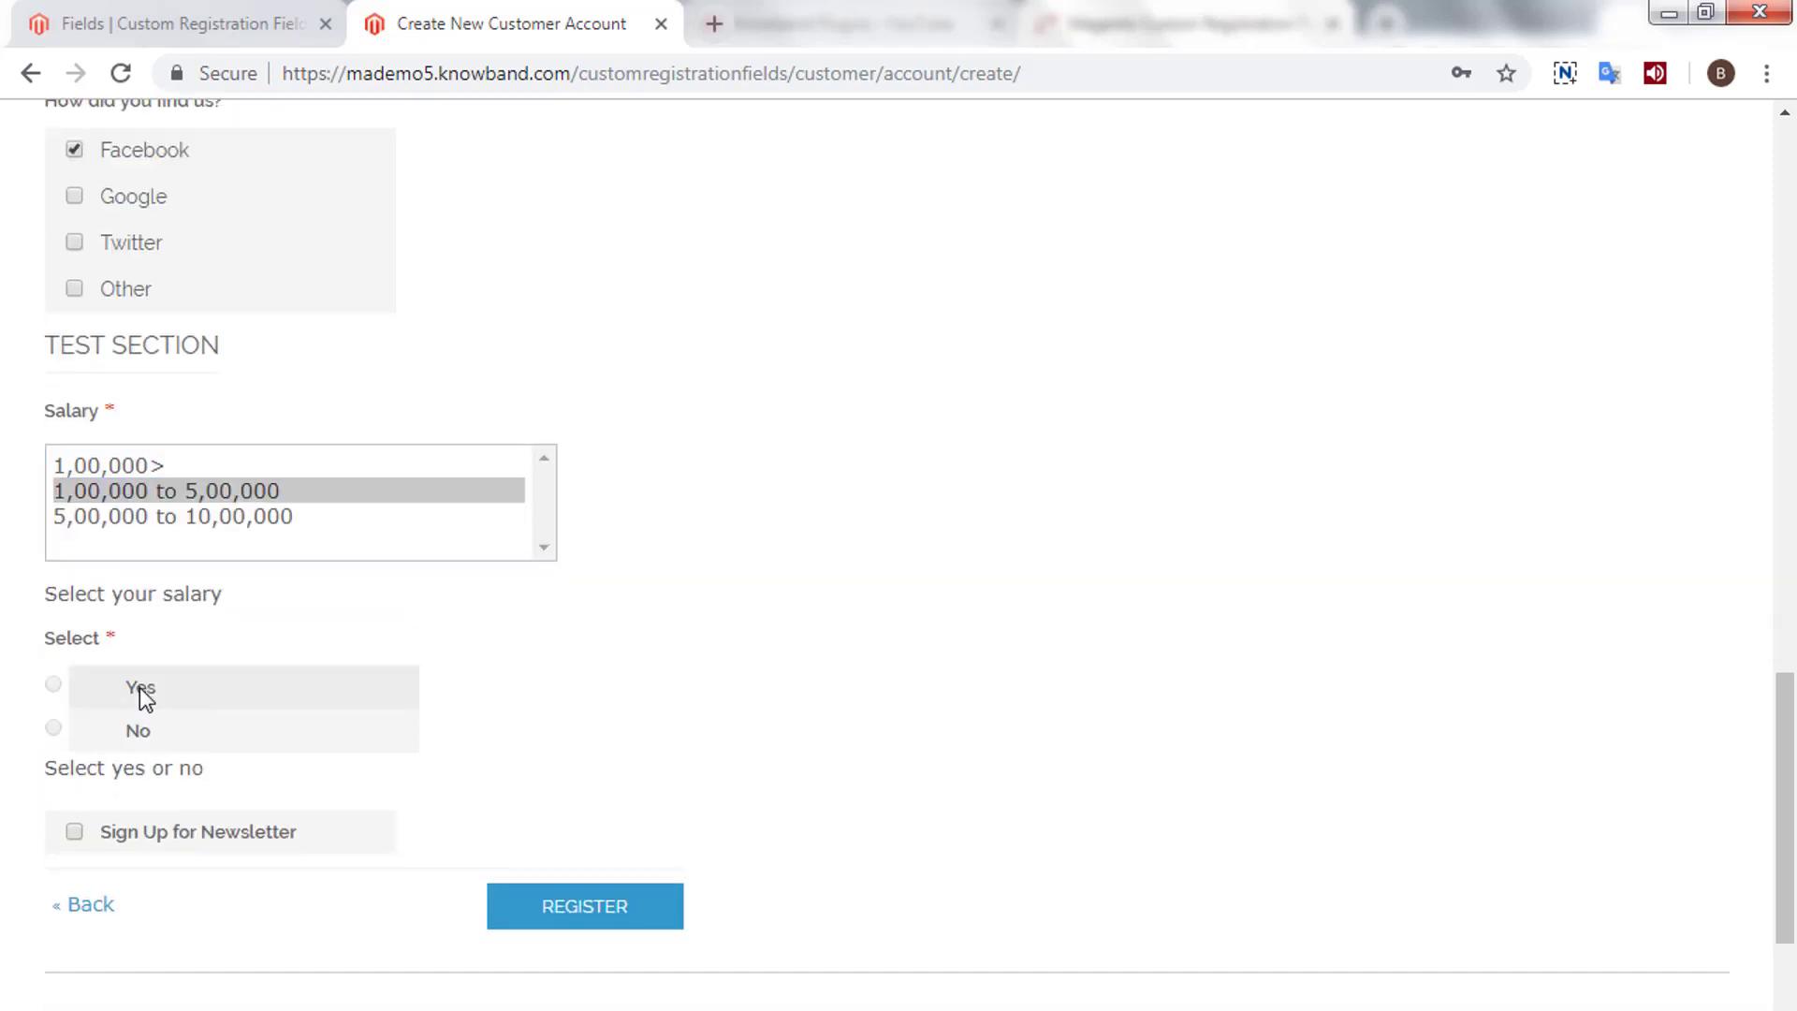
{"action": "scroll", "coordinate": [141, 698], "scroll_direction": "down", "scroll_amount": 2}
{"action": "left_click", "coordinate": [100, 557]}
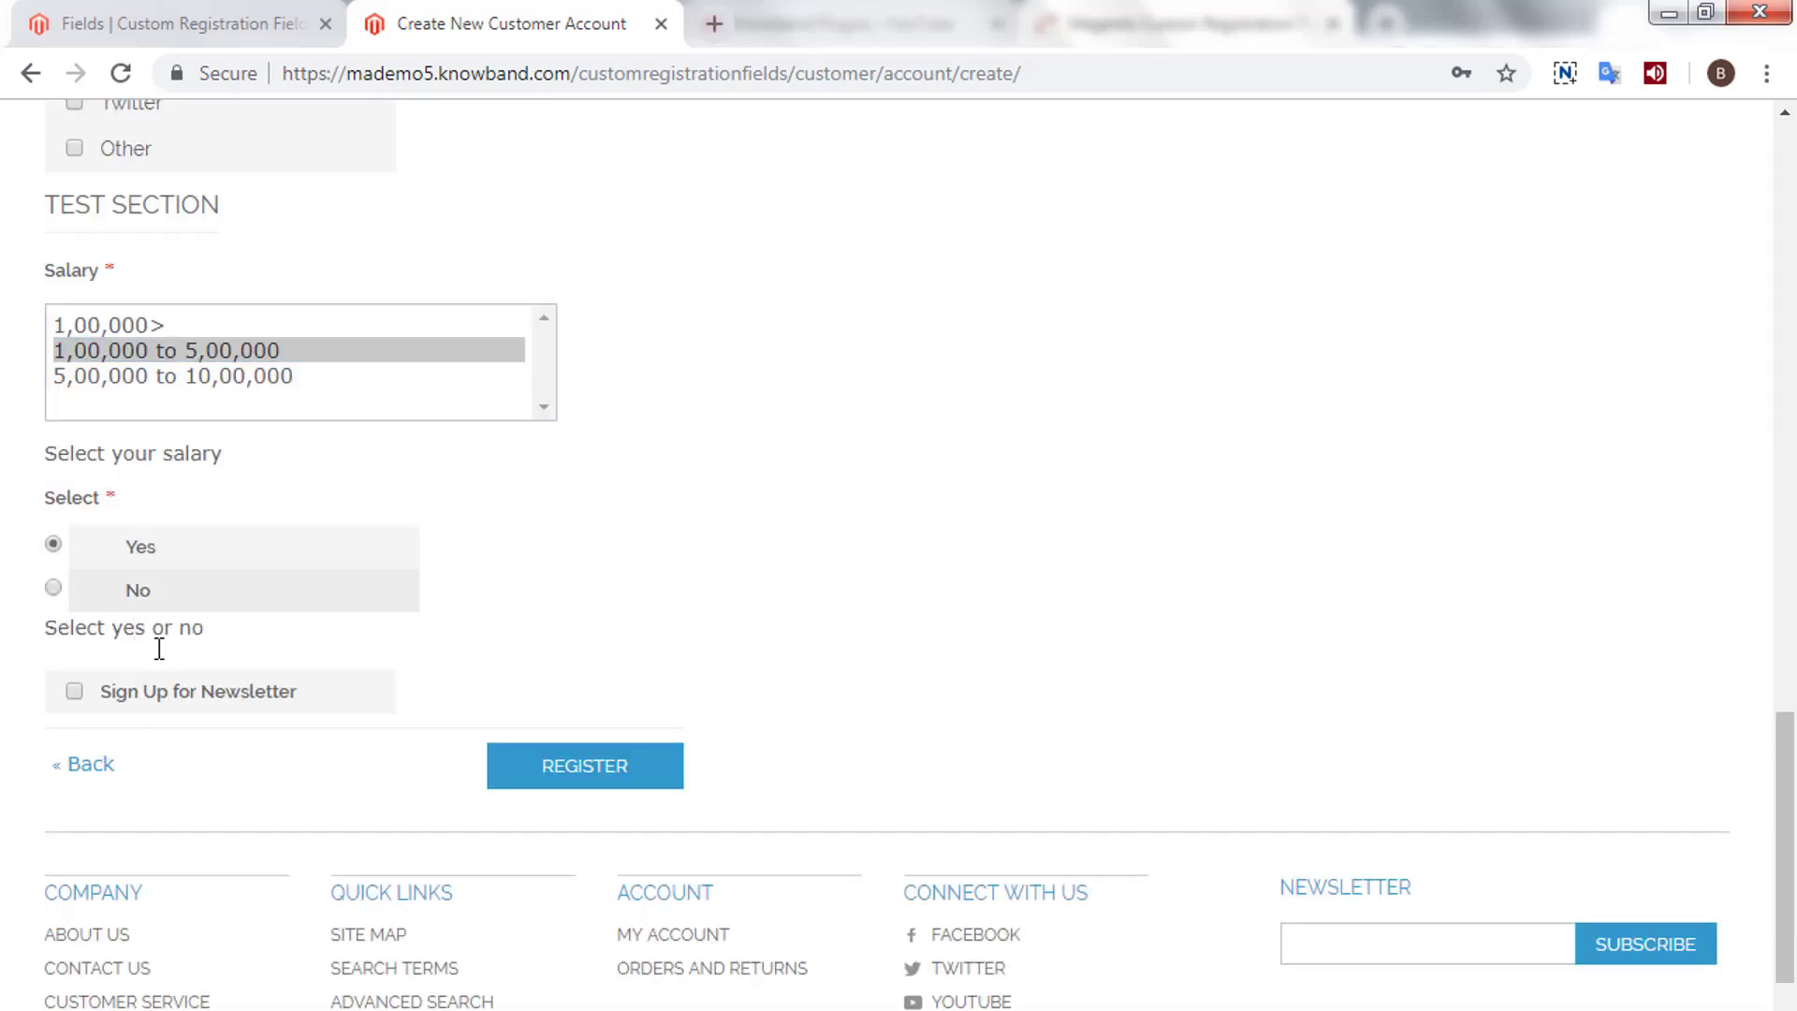
- Register the account and browse to Women > Tops & Blouses
{"action": "left_click", "coordinate": [539, 767]}
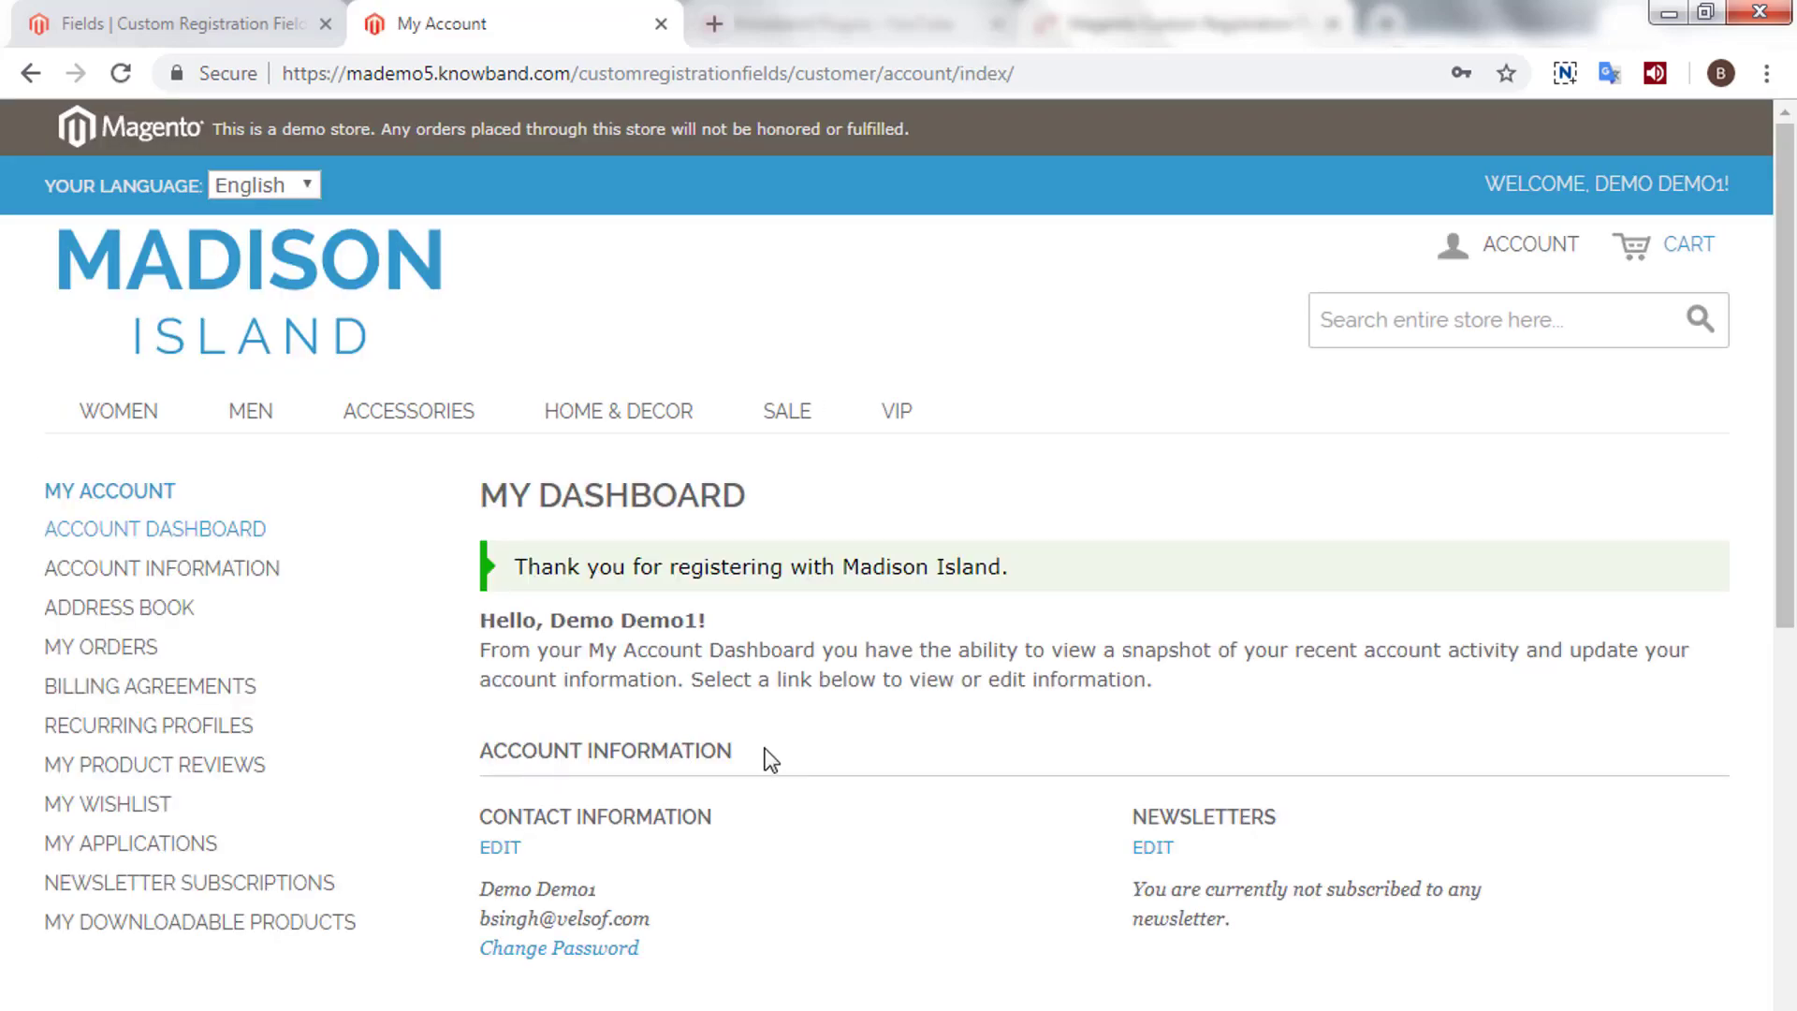
{"action": "left_click", "coordinate": [114, 416]}
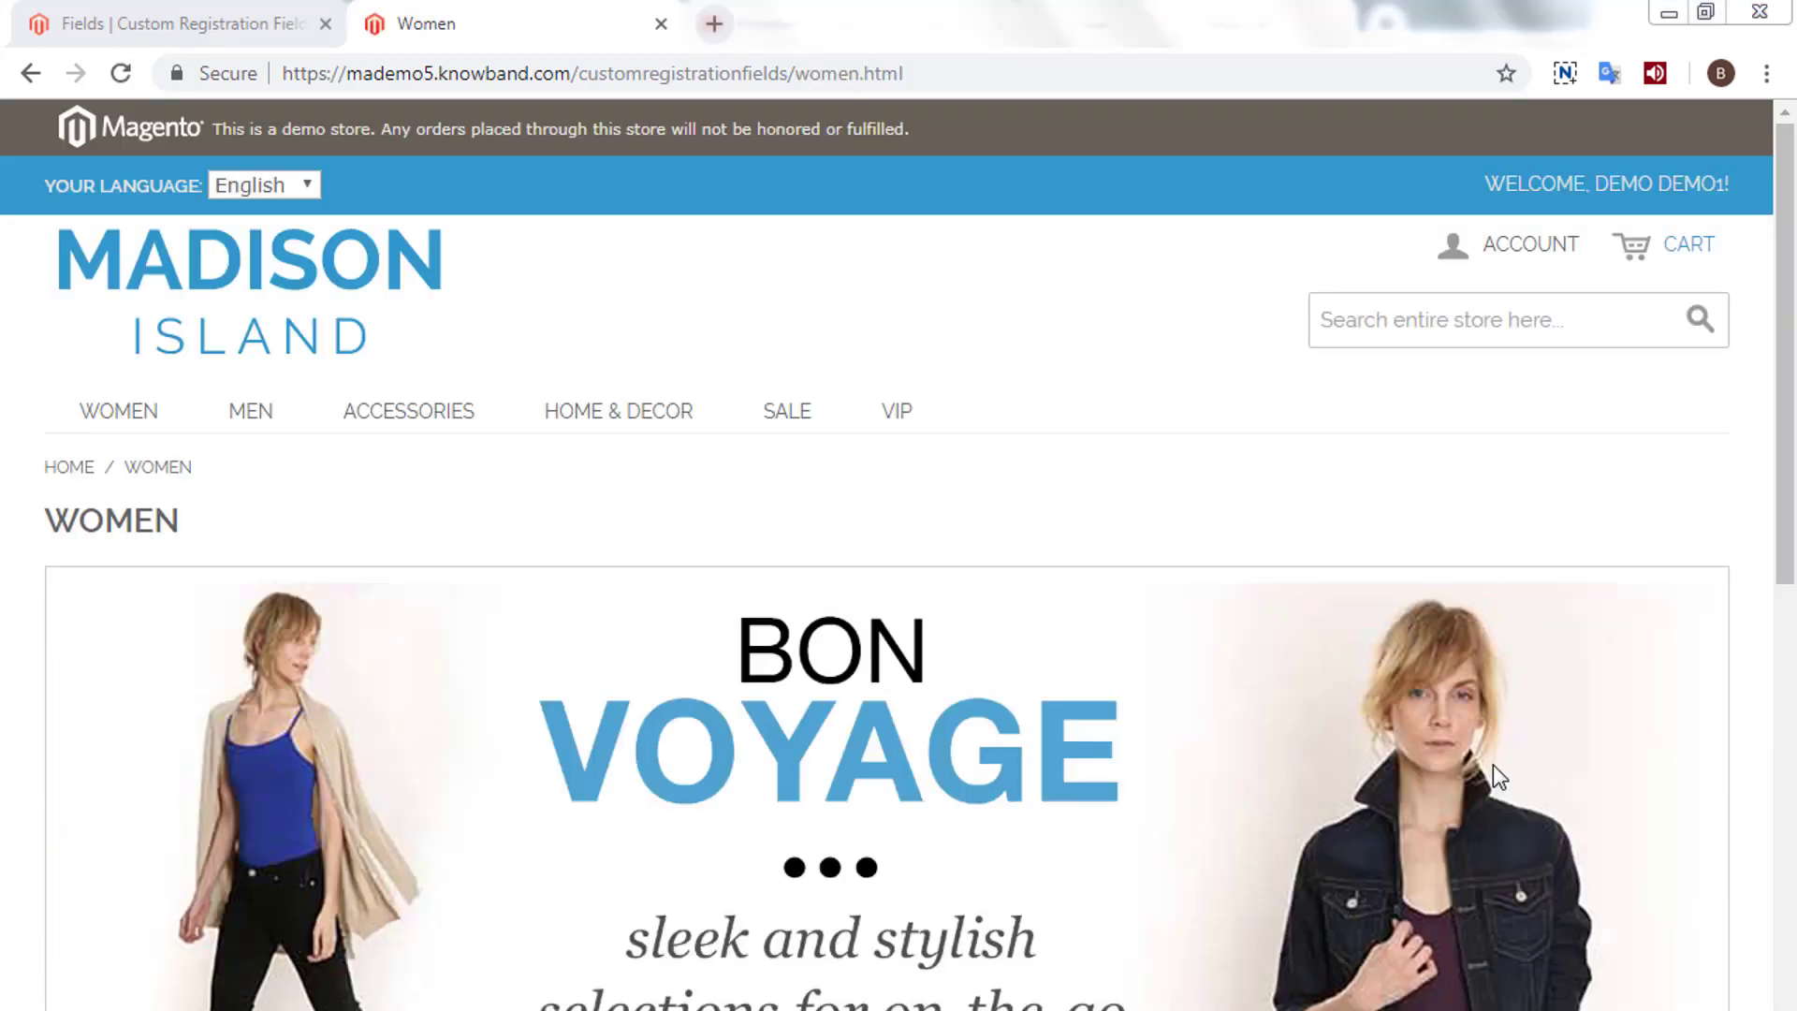
{"action": "scroll", "coordinate": [830, 530], "scroll_direction": "down", "scroll_amount": 9}
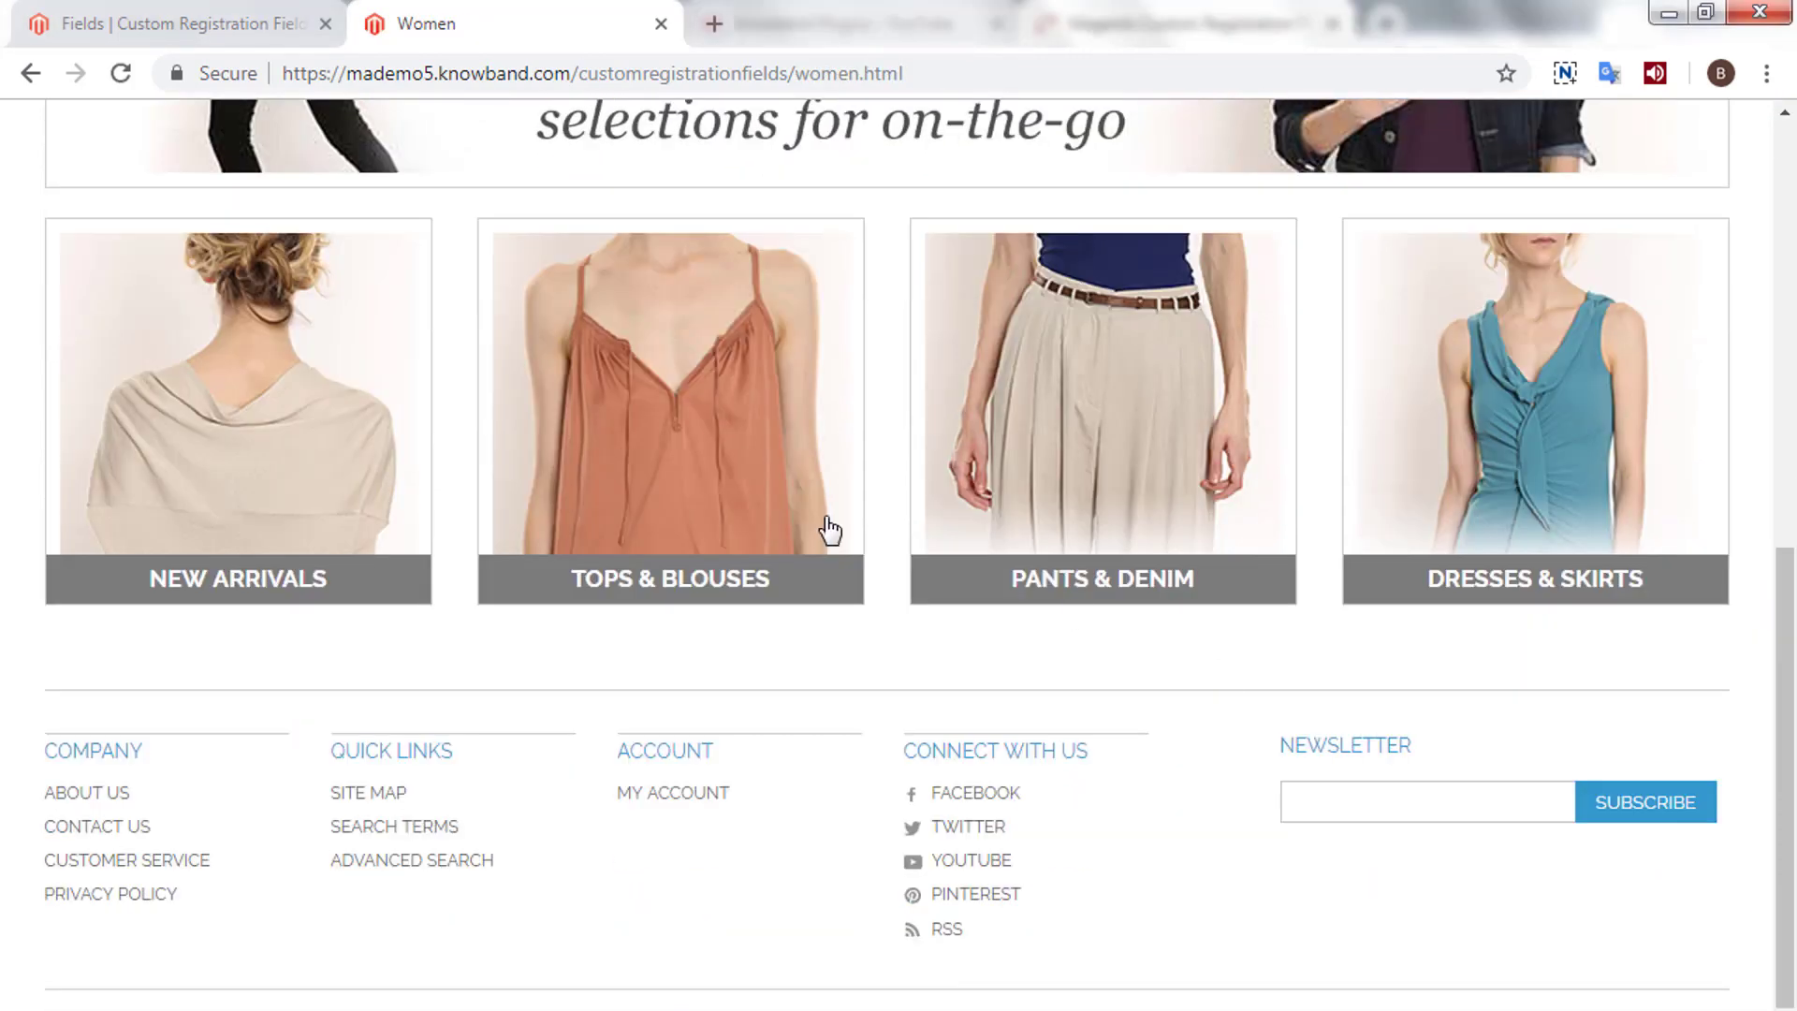
{"action": "left_click", "coordinate": [665, 395]}
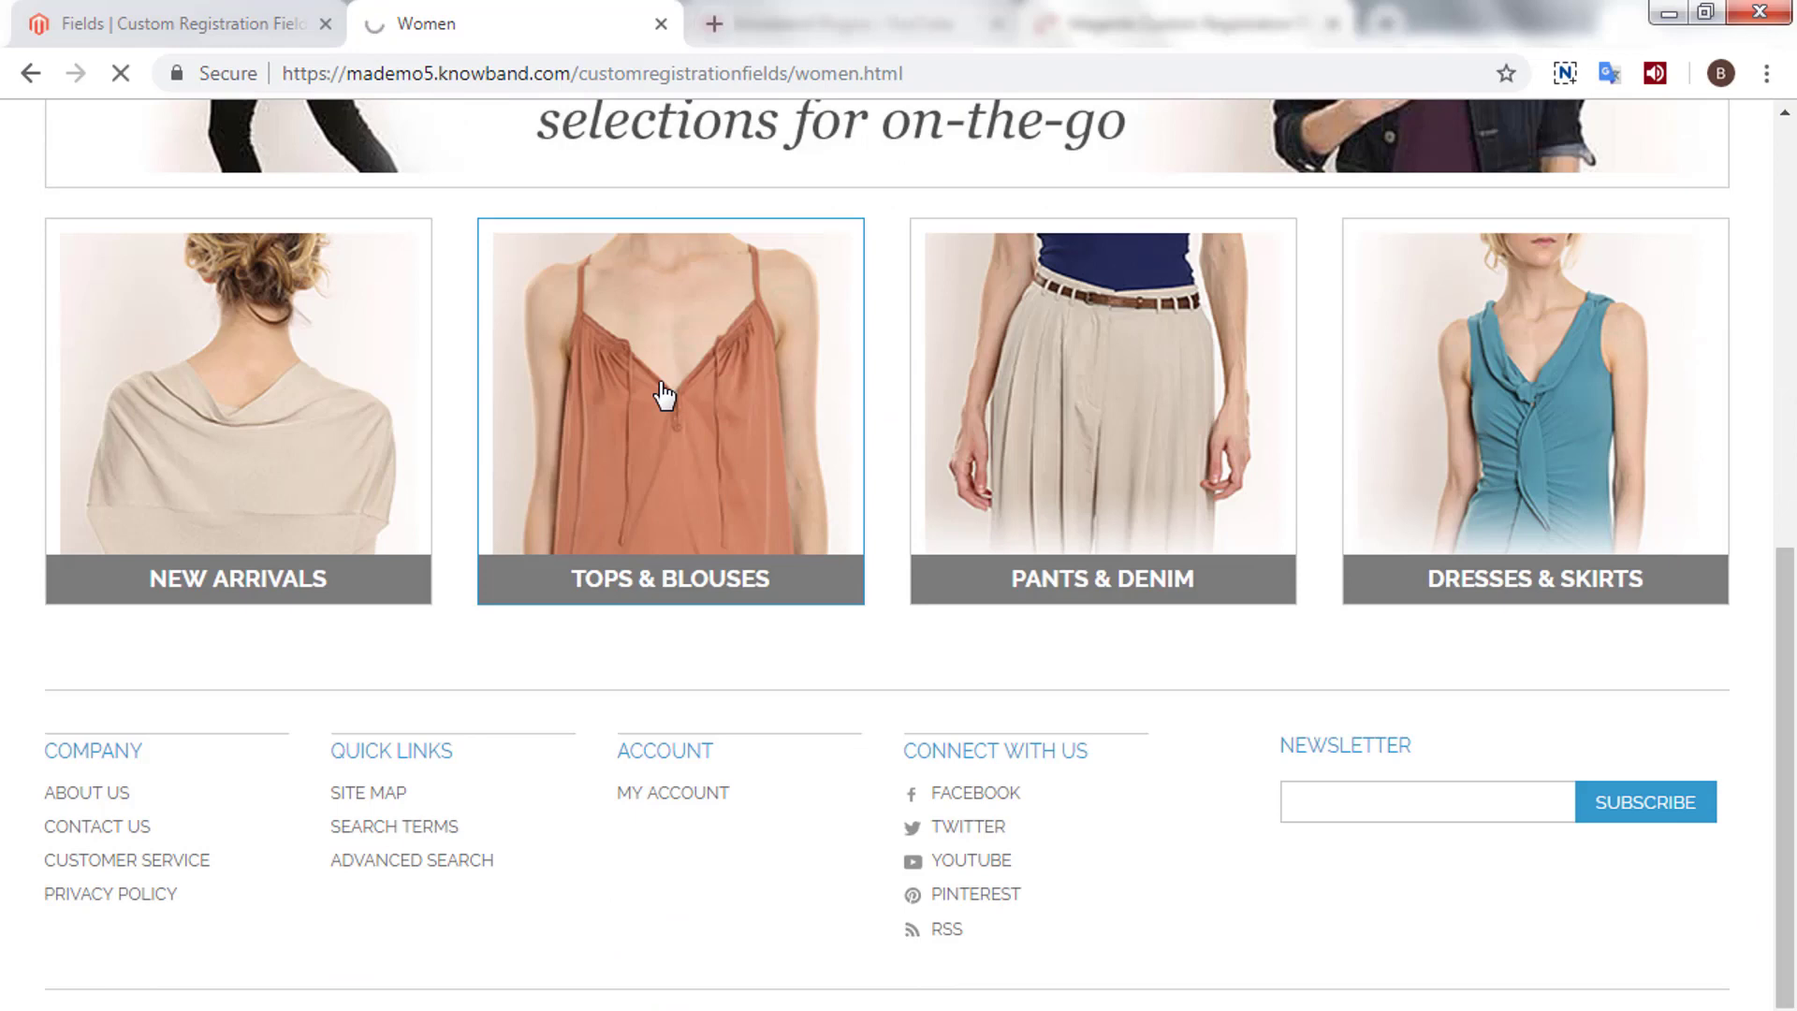
{"action": "scroll", "coordinate": [545, 662], "scroll_direction": "down", "scroll_amount": 1}
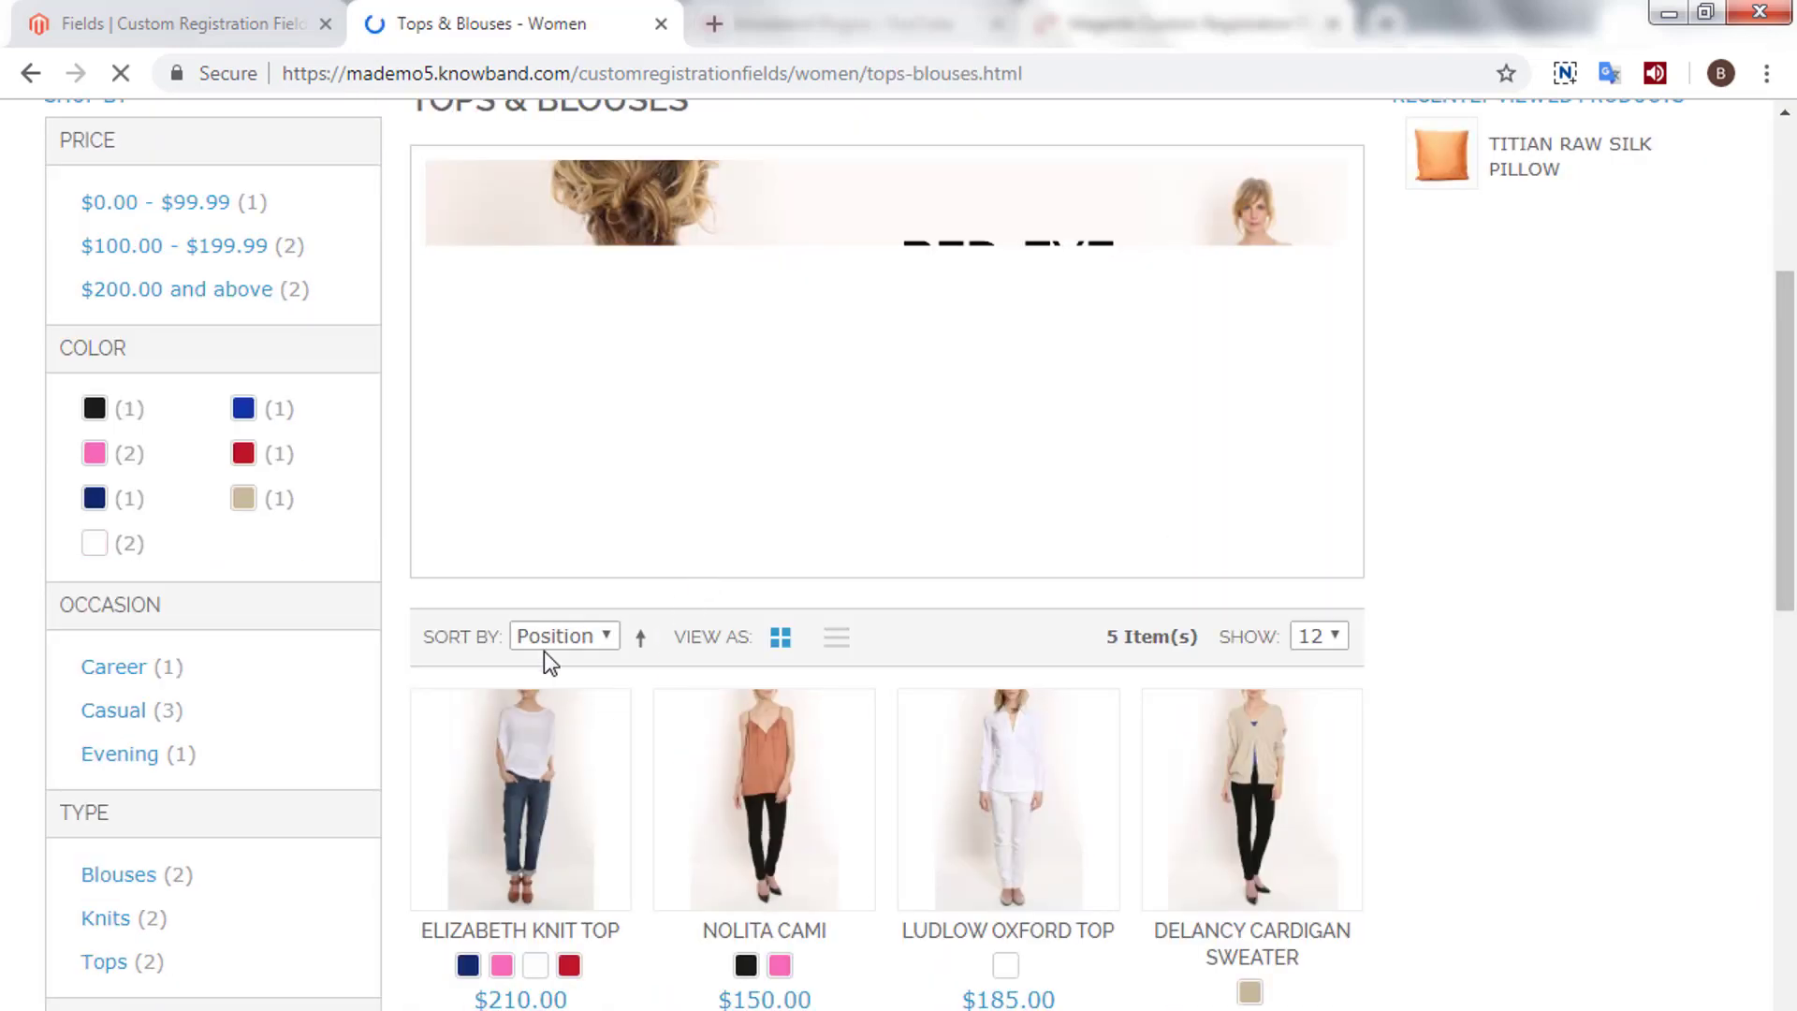
{"action": "scroll", "coordinate": [581, 726], "scroll_direction": "down", "scroll_amount": 3}
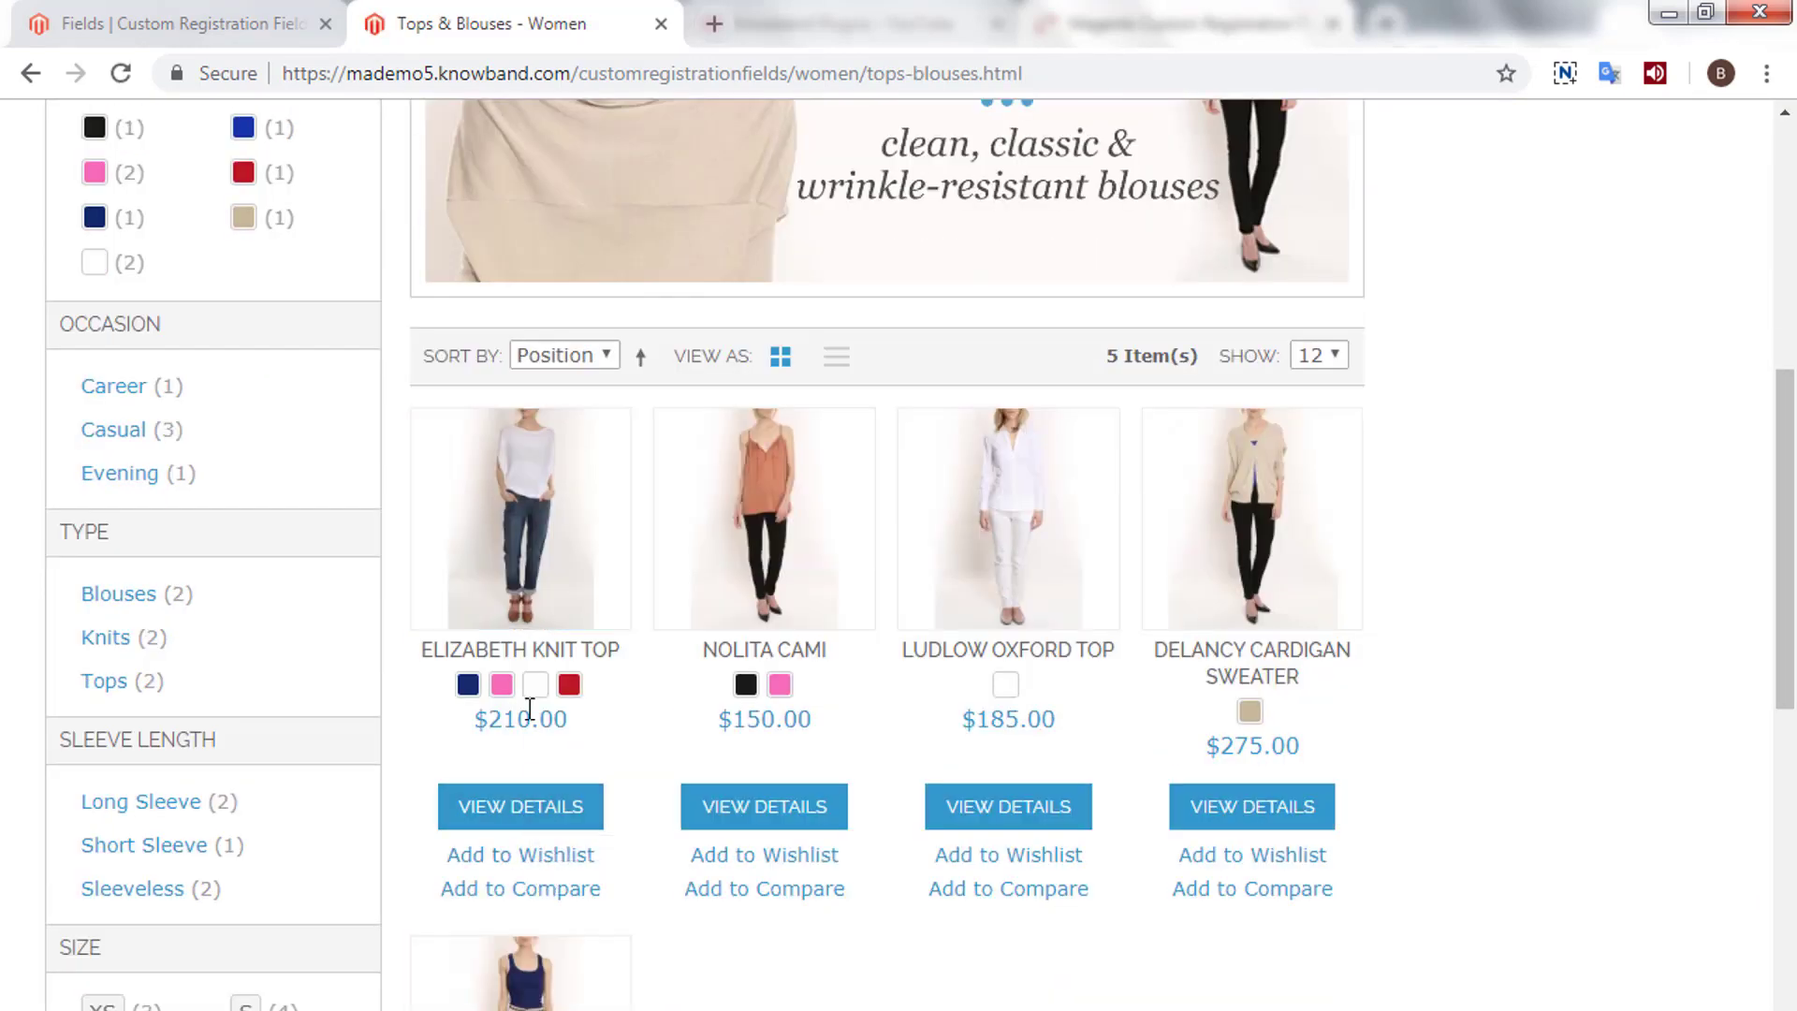
{"action": "scroll", "coordinate": [530, 712], "scroll_direction": "down", "scroll_amount": 1}
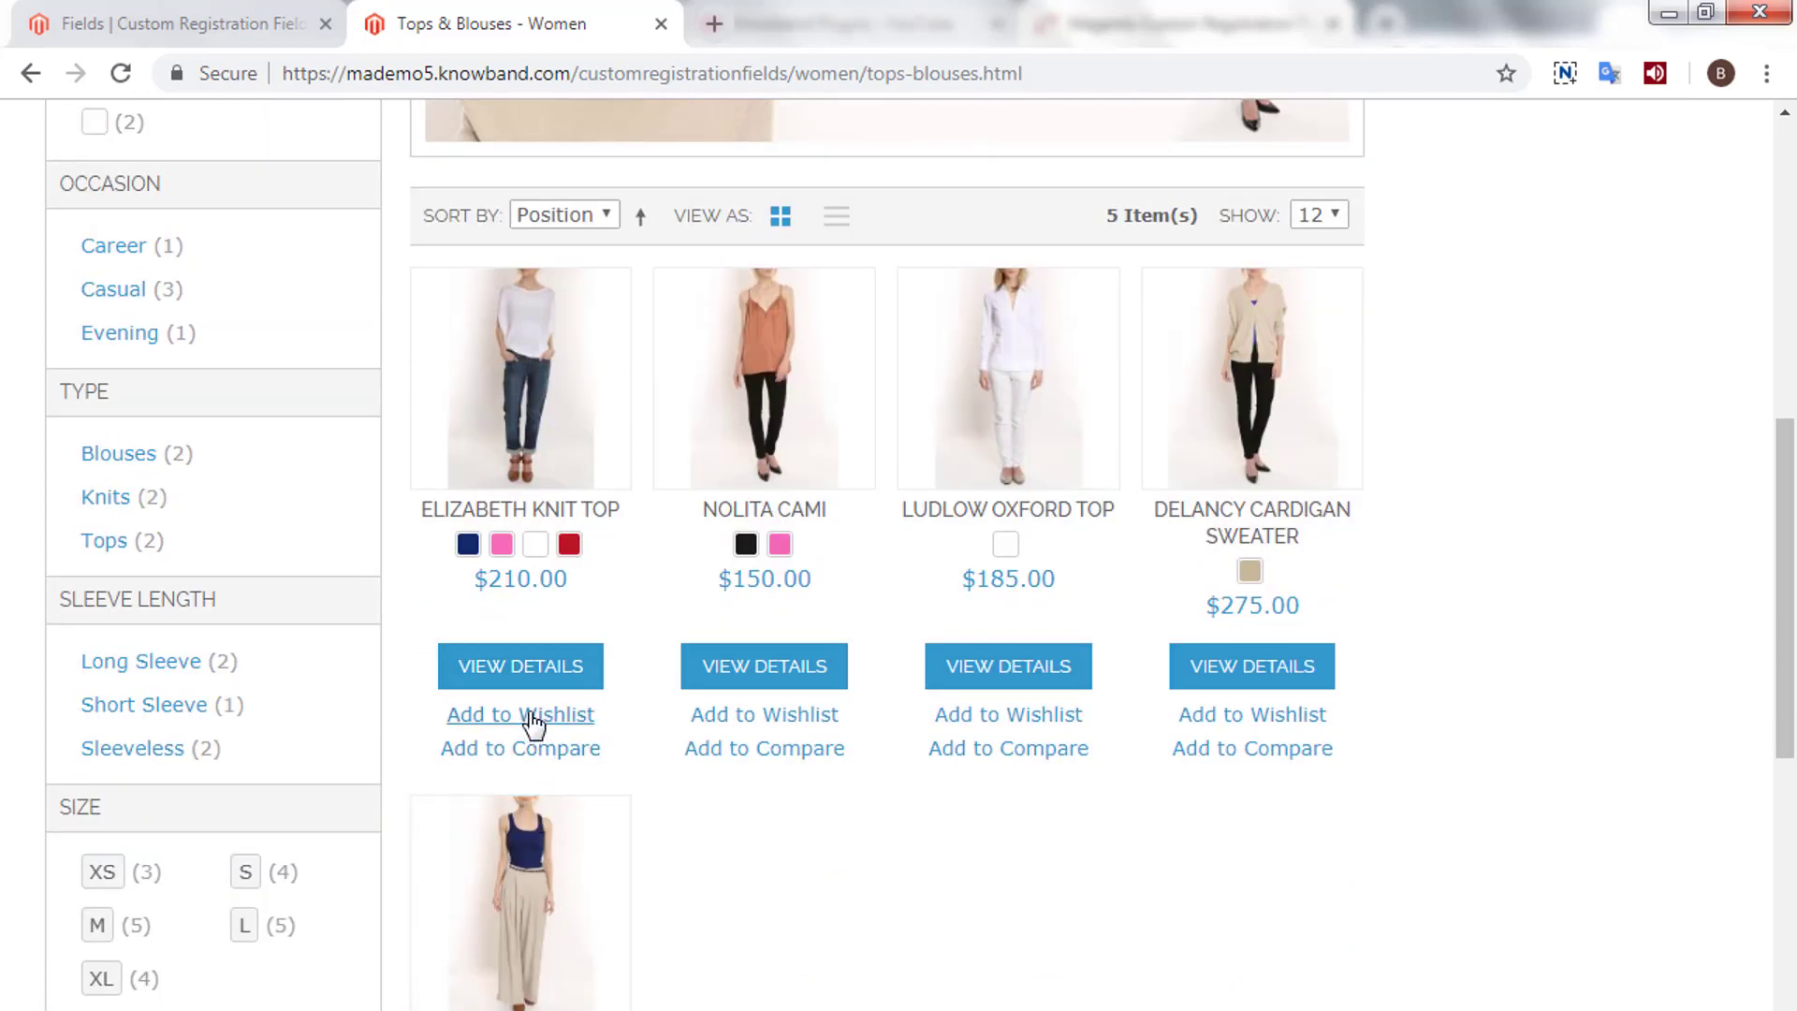
{"action": "scroll", "coordinate": [533, 721], "scroll_direction": "up", "scroll_amount": 3}
- Add the Elizabeth Knit Top in Royal Blue, size L, to the cart
{"action": "left_click", "coordinate": [532, 681]}
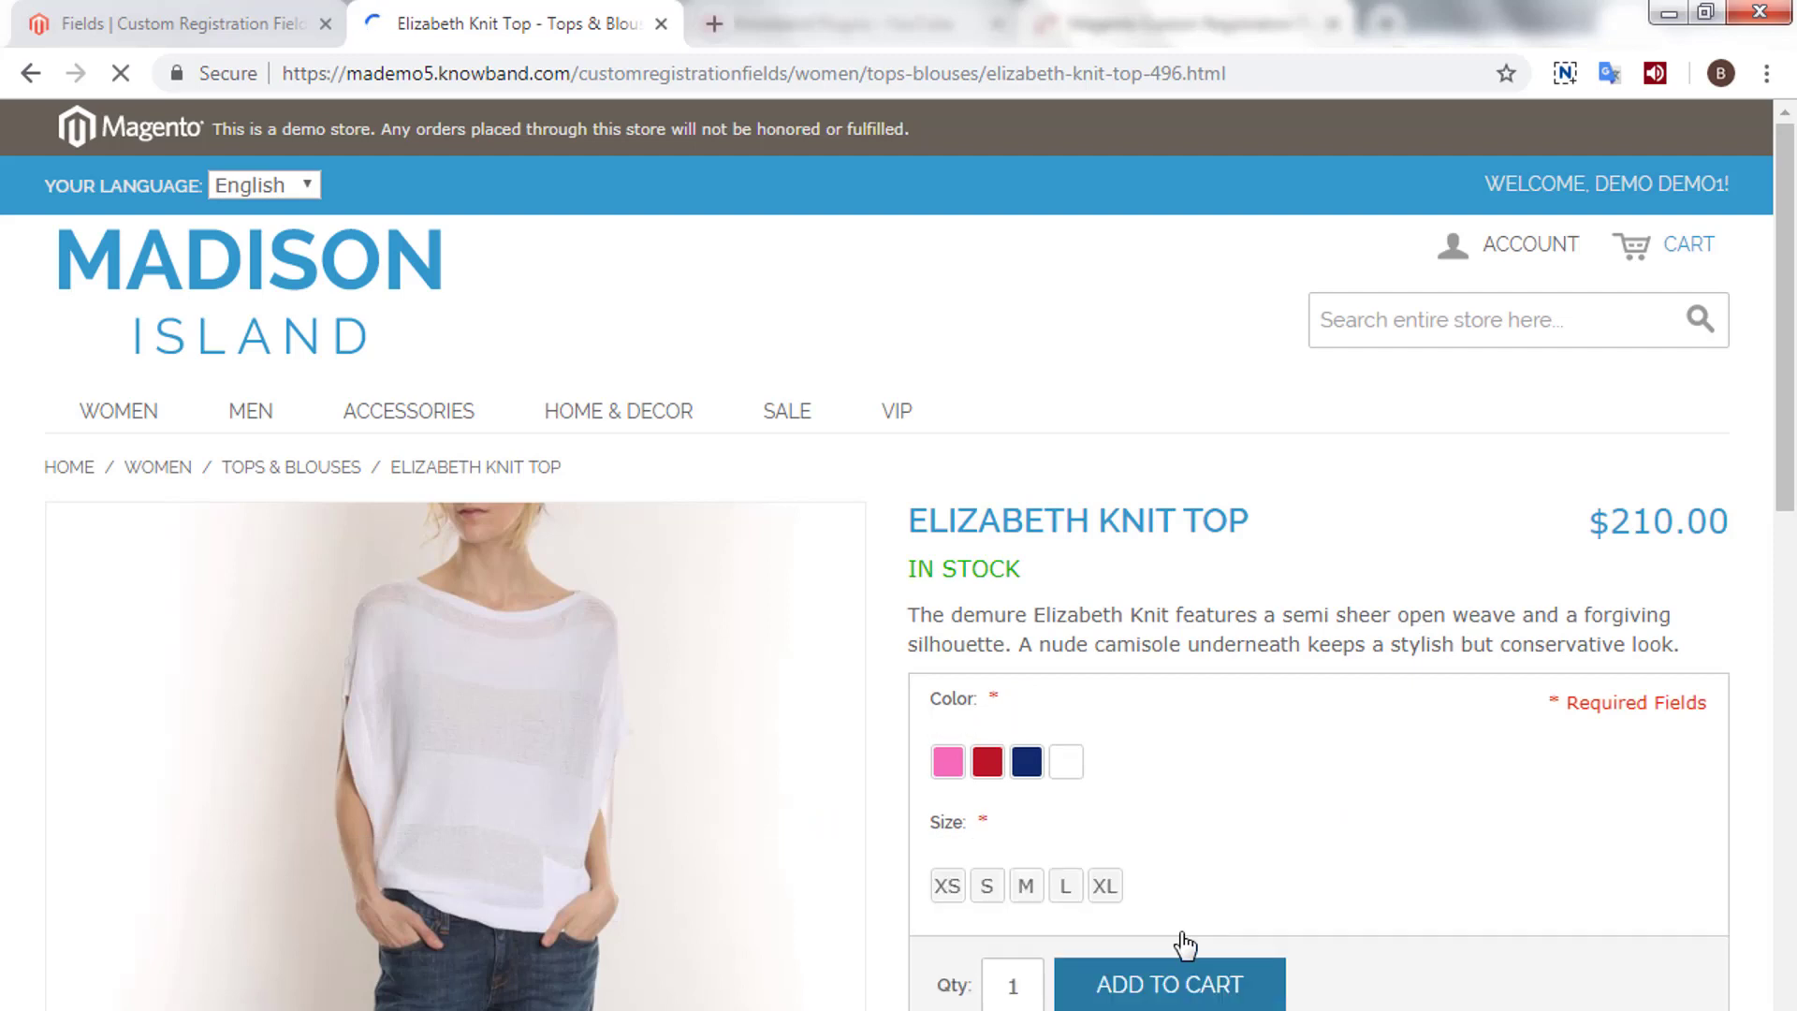
{"action": "left_click", "coordinate": [1184, 947]}
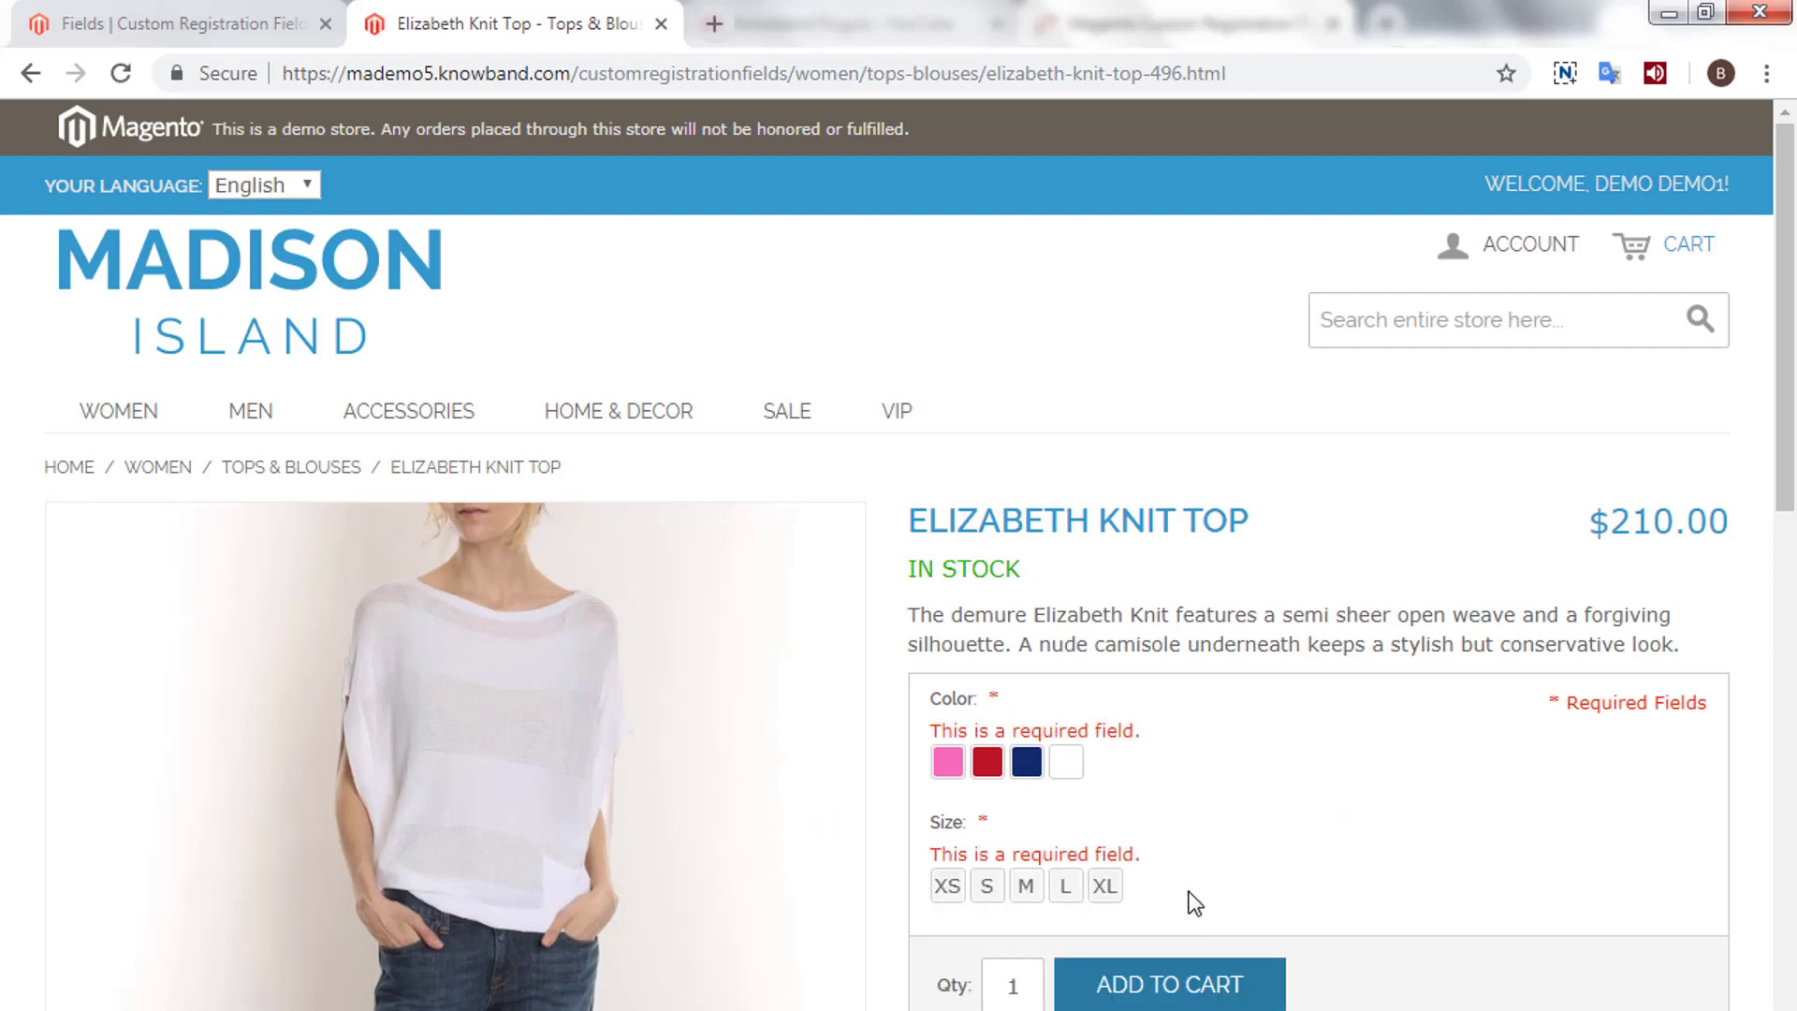
{"action": "left_click", "coordinate": [1027, 761]}
{"action": "left_click", "coordinate": [1065, 887]}
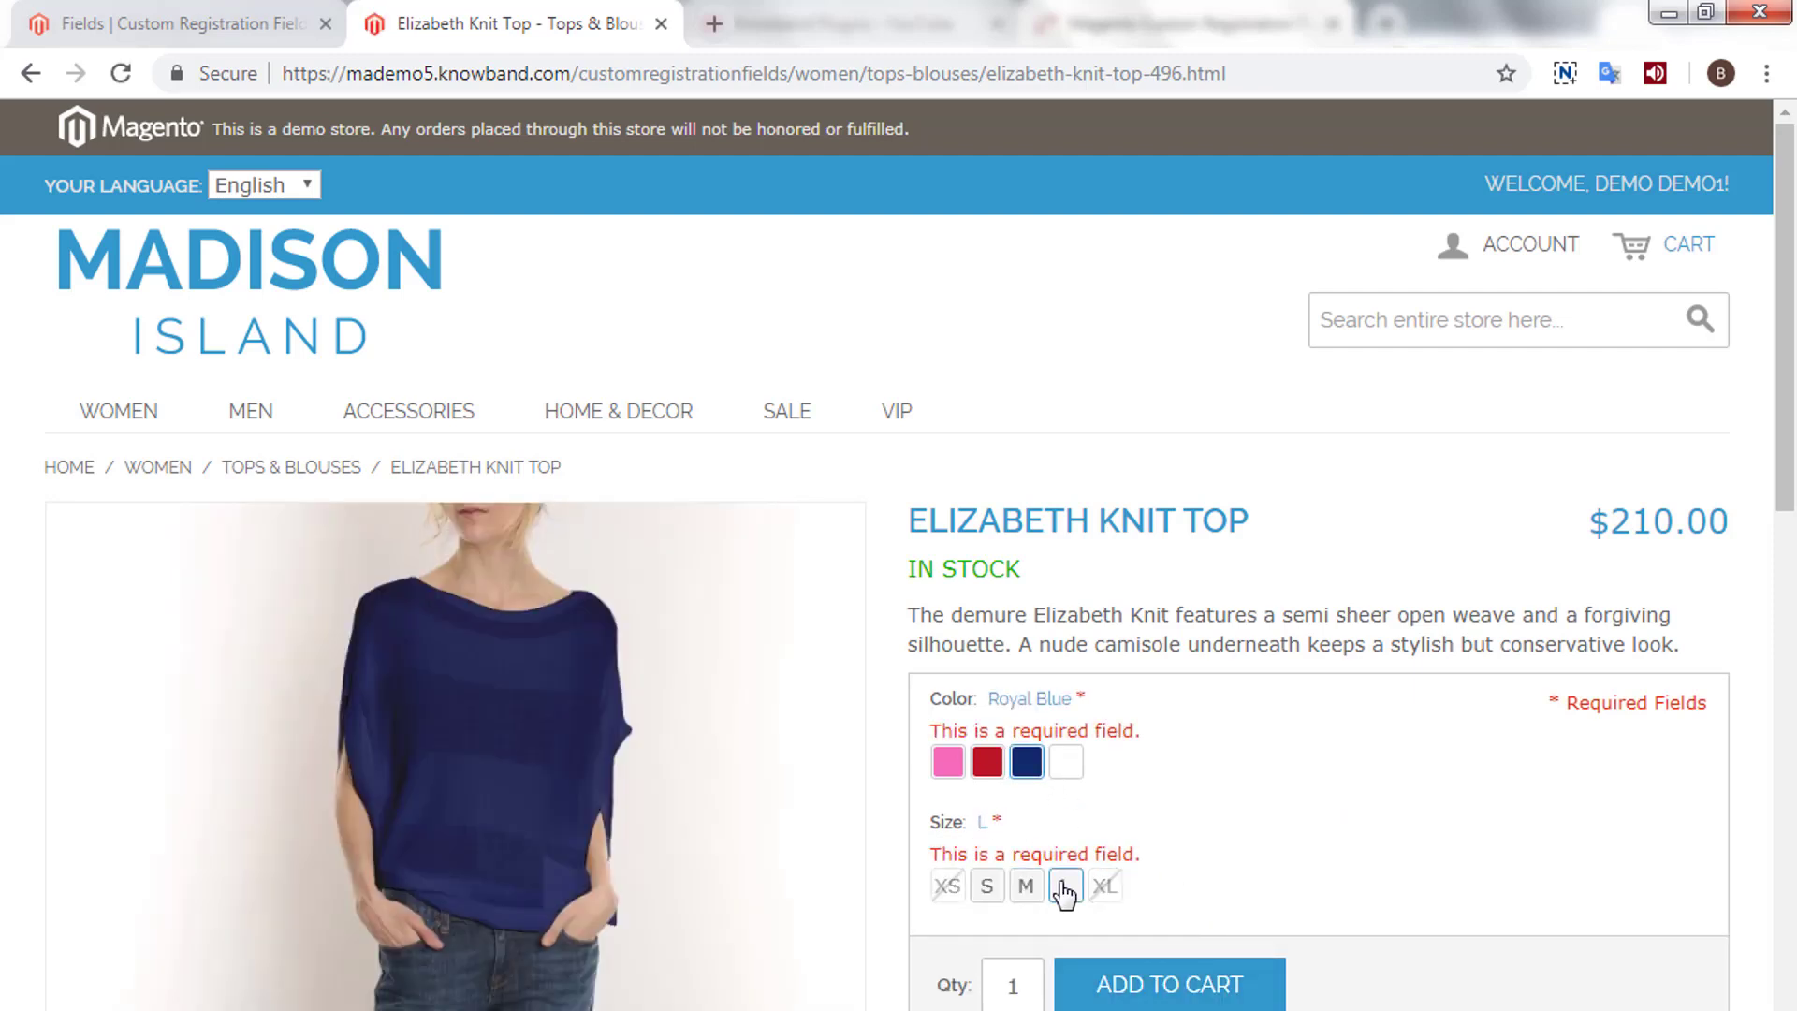
{"action": "left_click", "coordinate": [1168, 982]}
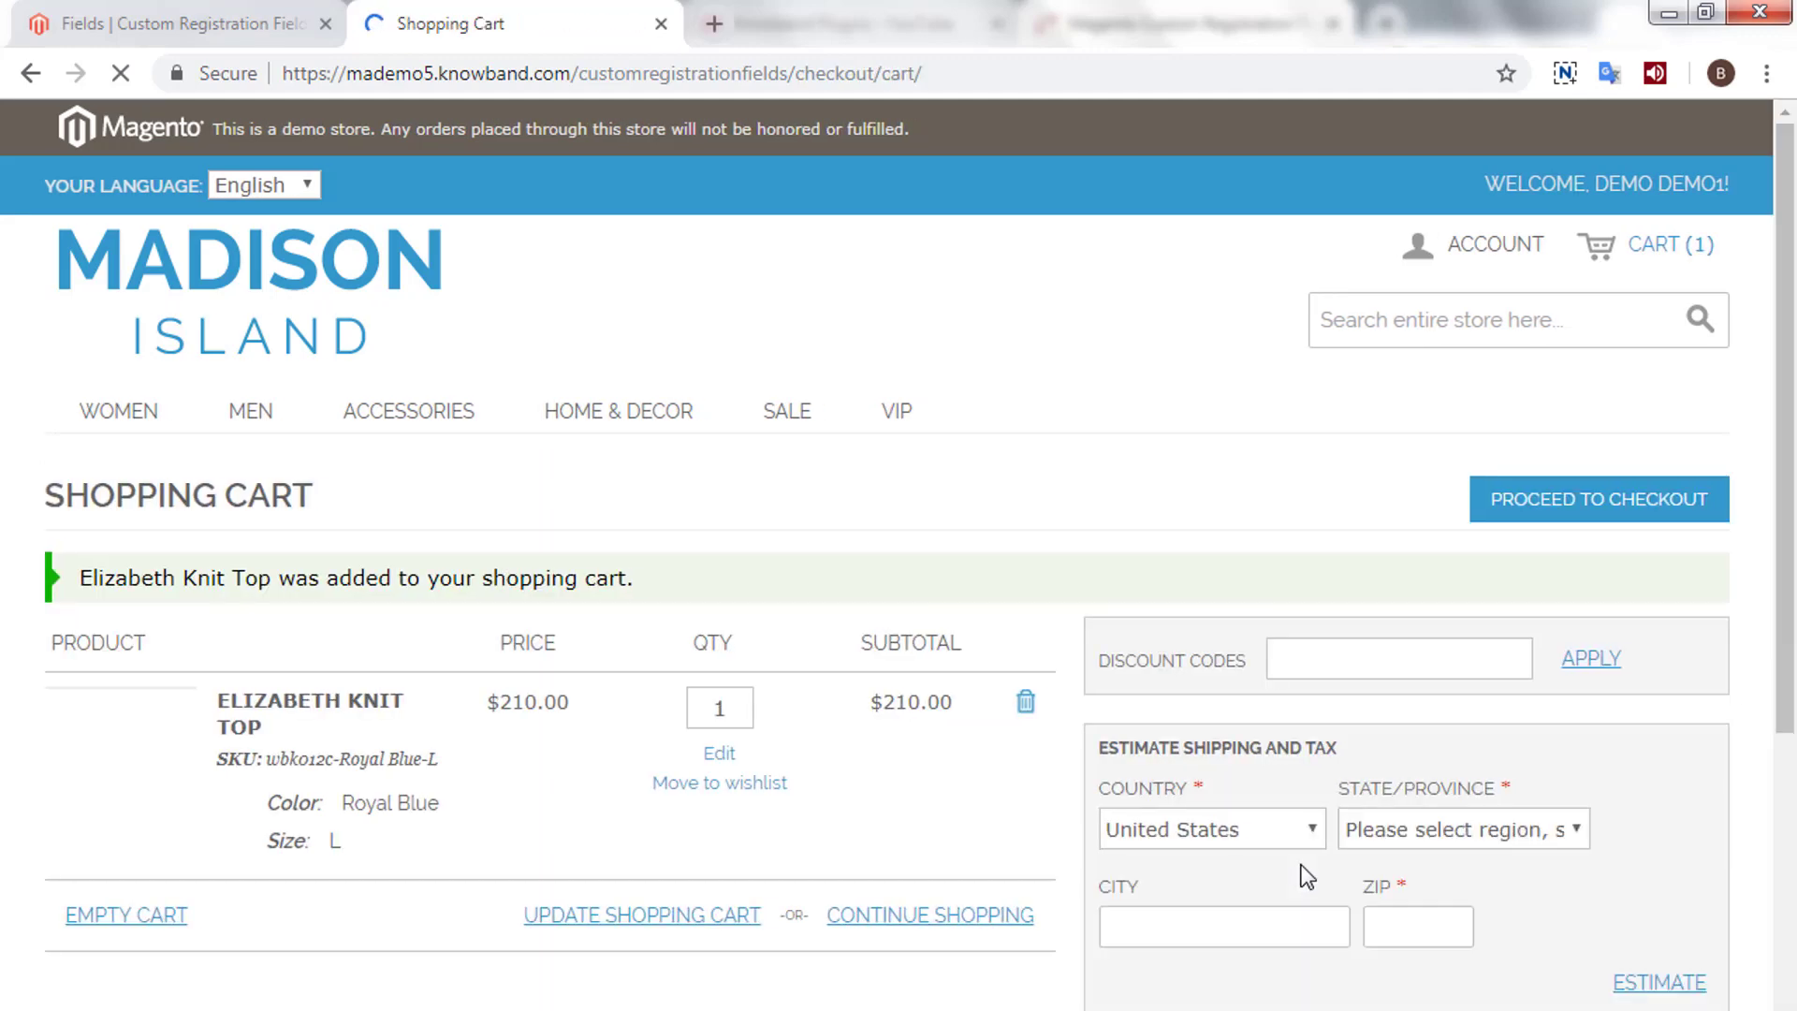
- Fill the shipping estimate with the saved address and proceed to checkout
{"action": "scroll", "coordinate": [1340, 746], "scroll_direction": "down", "scroll_amount": 1}
{"action": "scroll", "coordinate": [1340, 746], "scroll_direction": "down", "scroll_amount": 3}
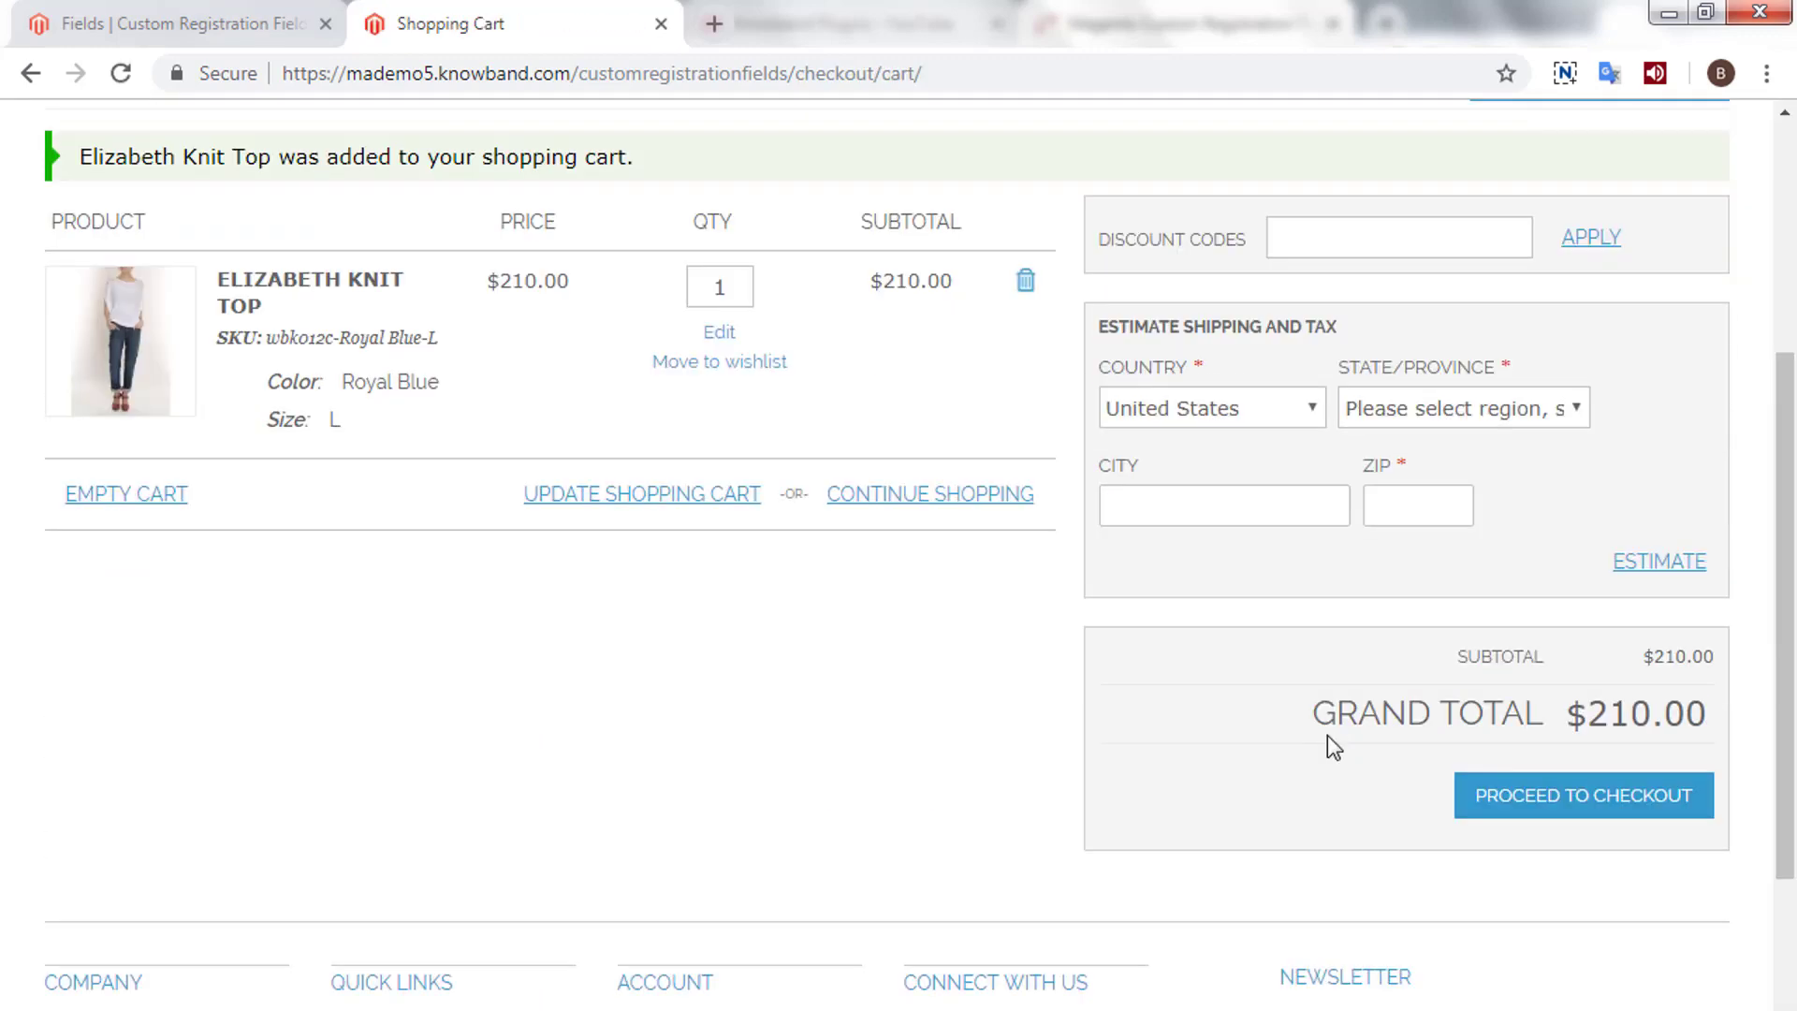
{"action": "left_click", "coordinate": [1401, 505]}
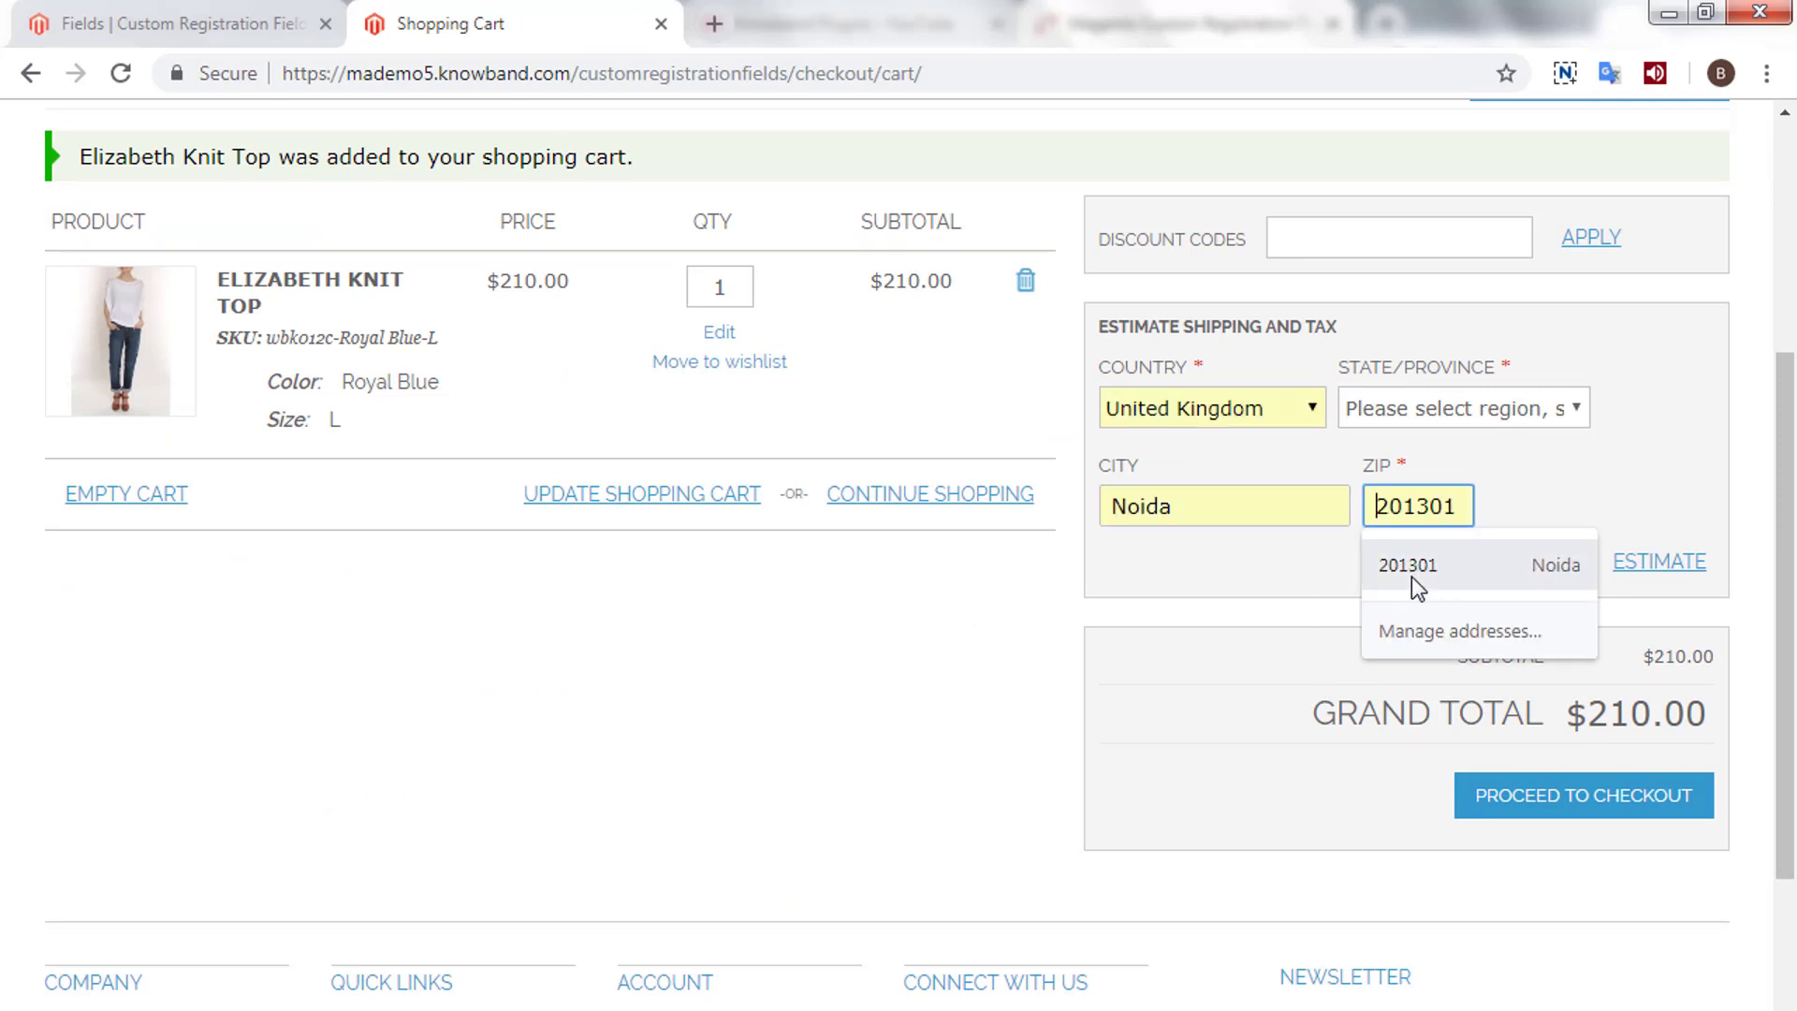
{"action": "left_click", "coordinate": [1411, 576]}
{"action": "left_click", "coordinate": [1569, 807]}
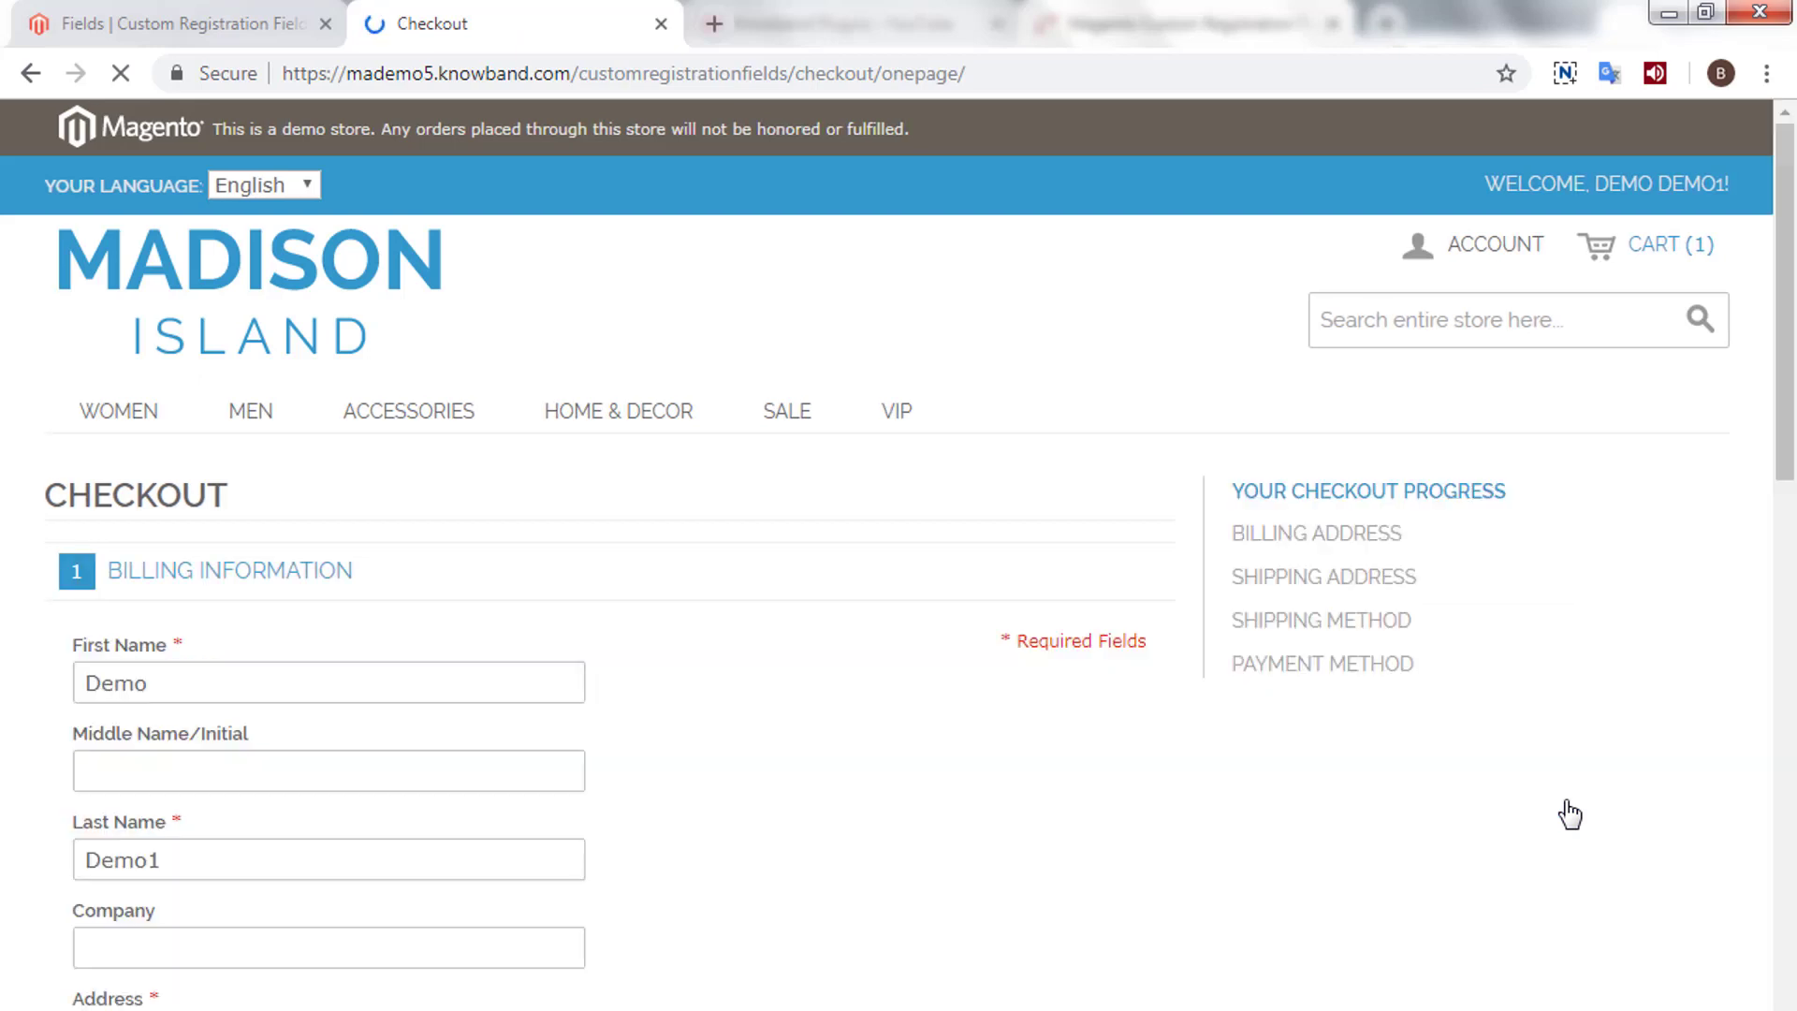
- Fill billing information from the saved address and continue
{"action": "scroll", "coordinate": [1570, 814], "scroll_direction": "down", "scroll_amount": 3}
{"action": "scroll", "coordinate": [375, 510], "scroll_direction": "down", "scroll_amount": 3}
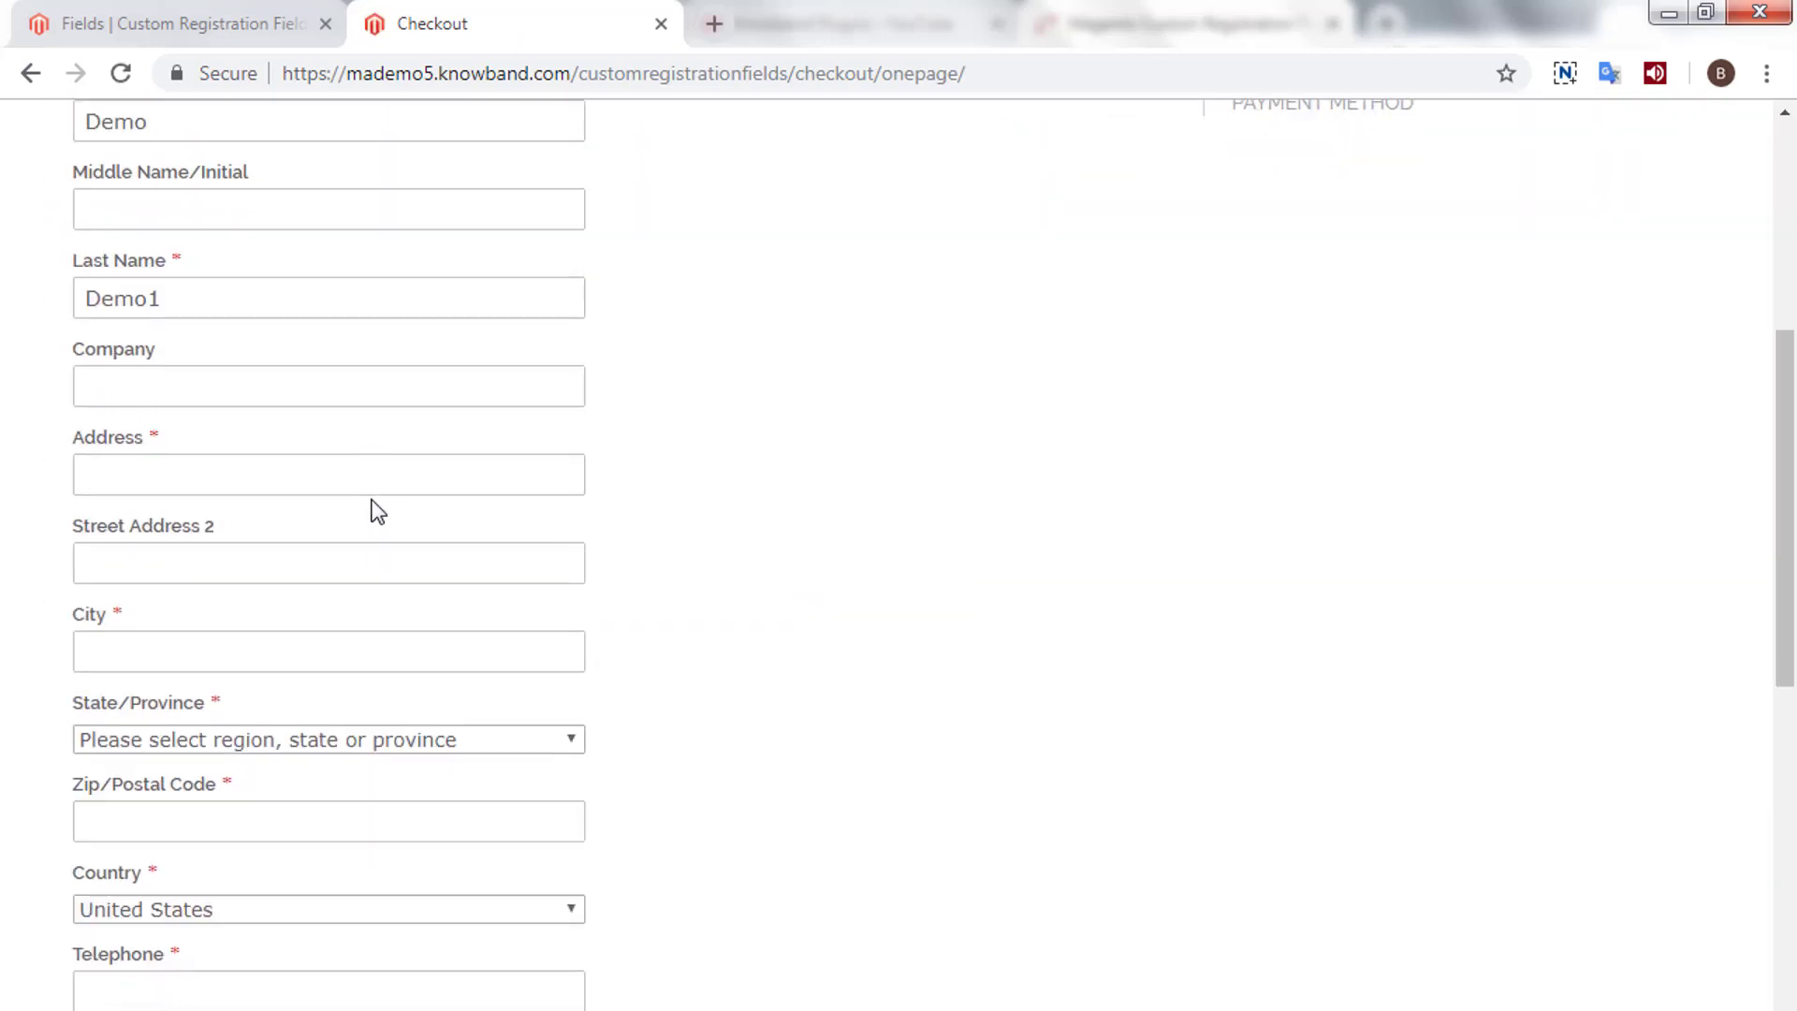
{"action": "left_click", "coordinate": [356, 479]}
{"action": "left_click", "coordinate": [313, 524]}
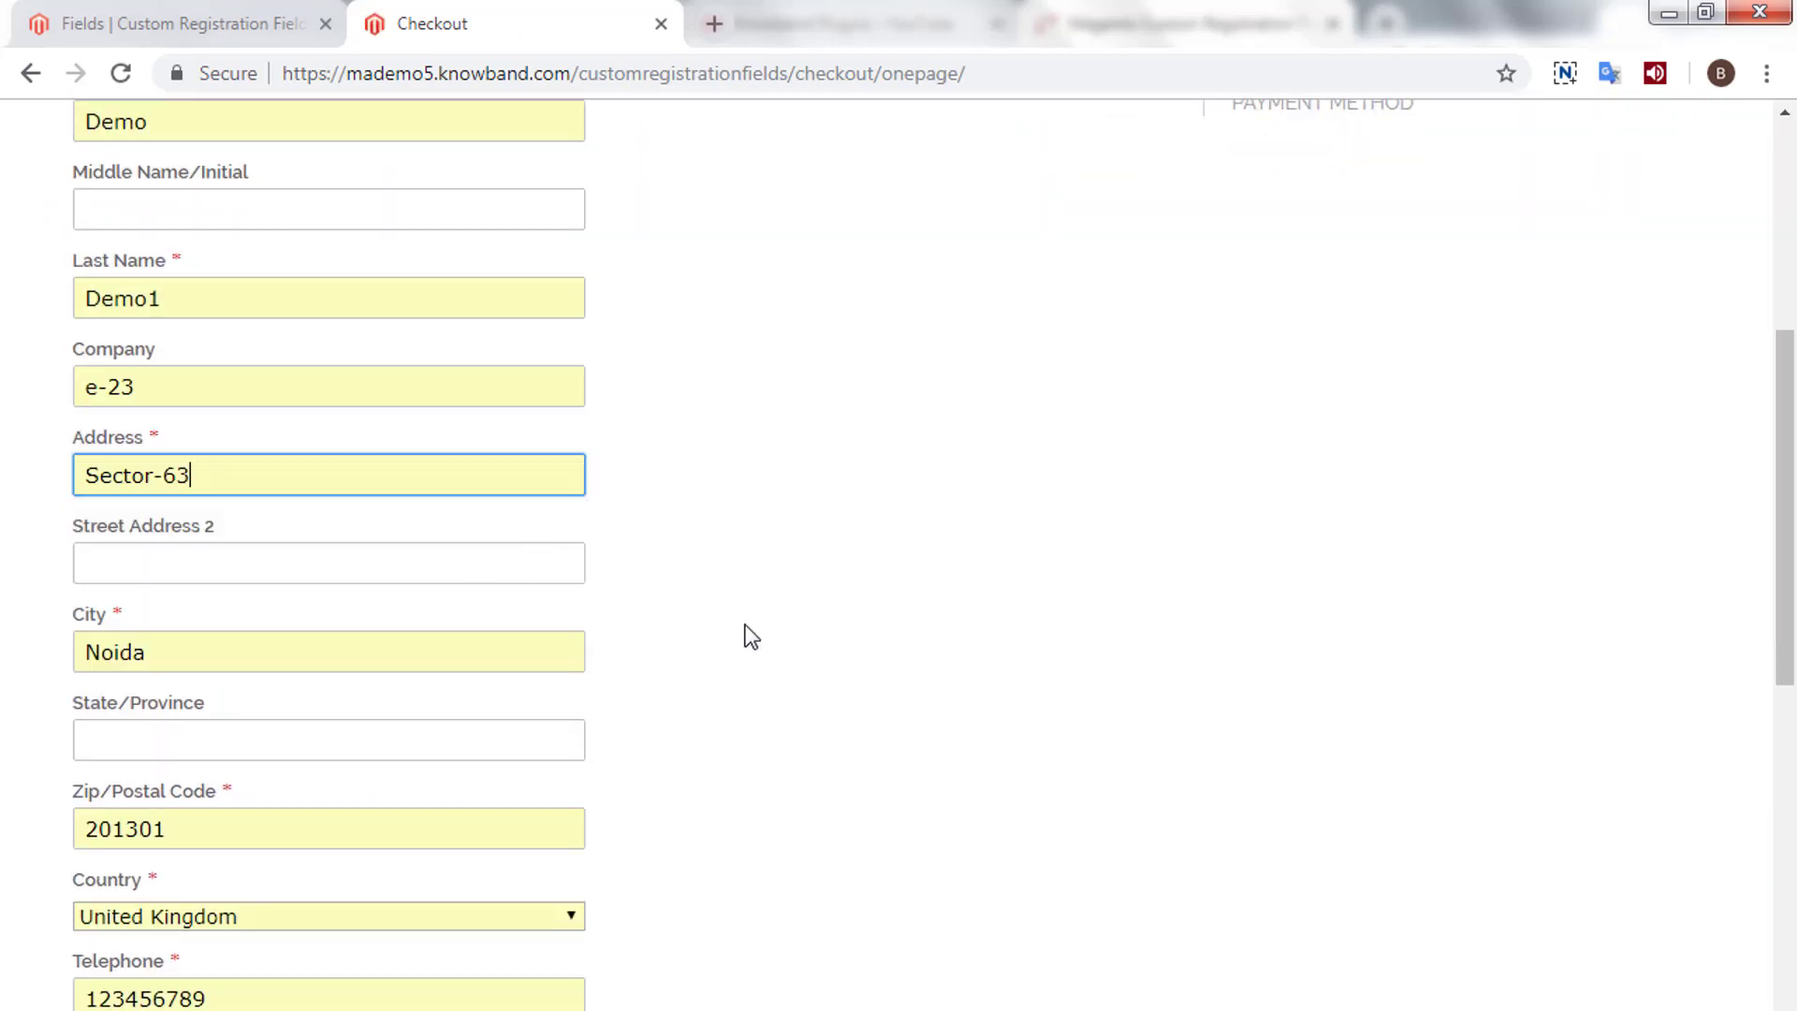
{"action": "scroll", "coordinate": [754, 637], "scroll_direction": "down", "scroll_amount": 6}
{"action": "left_click", "coordinate": [215, 711]}
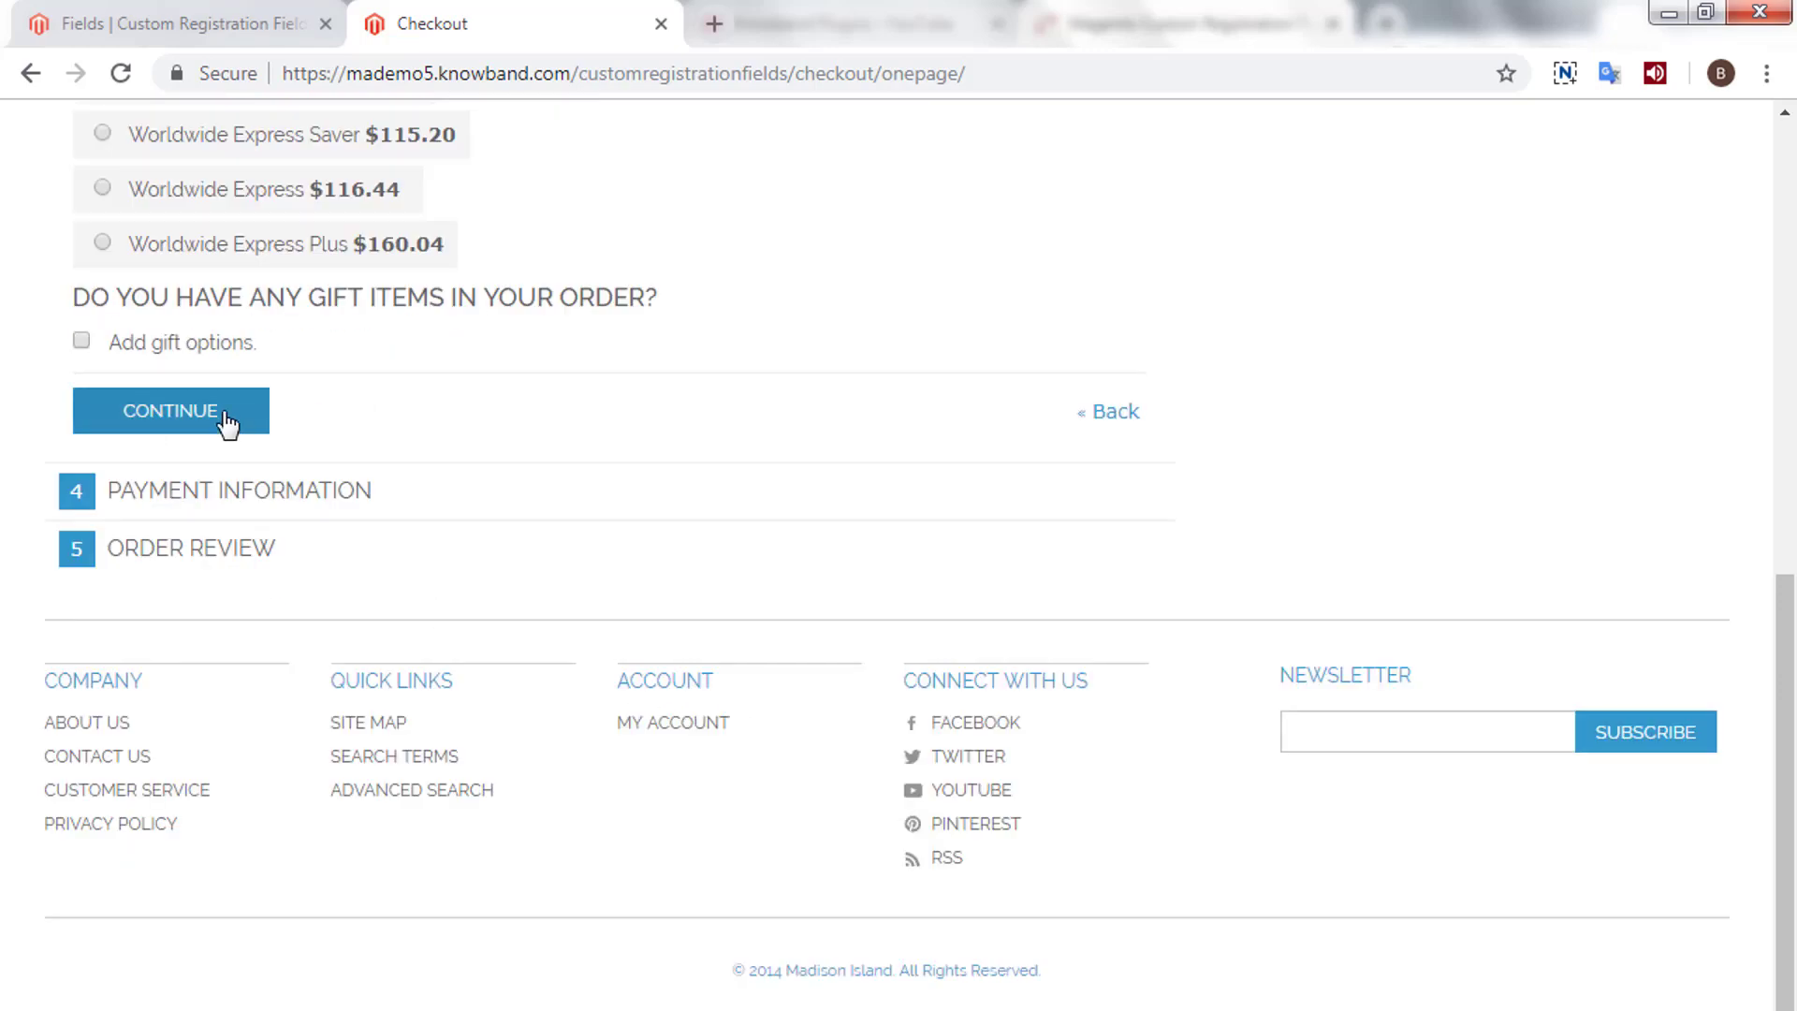
- Choose a shipping method, accept Cash On Delivery, and place the order
{"action": "left_click", "coordinate": [227, 422]}
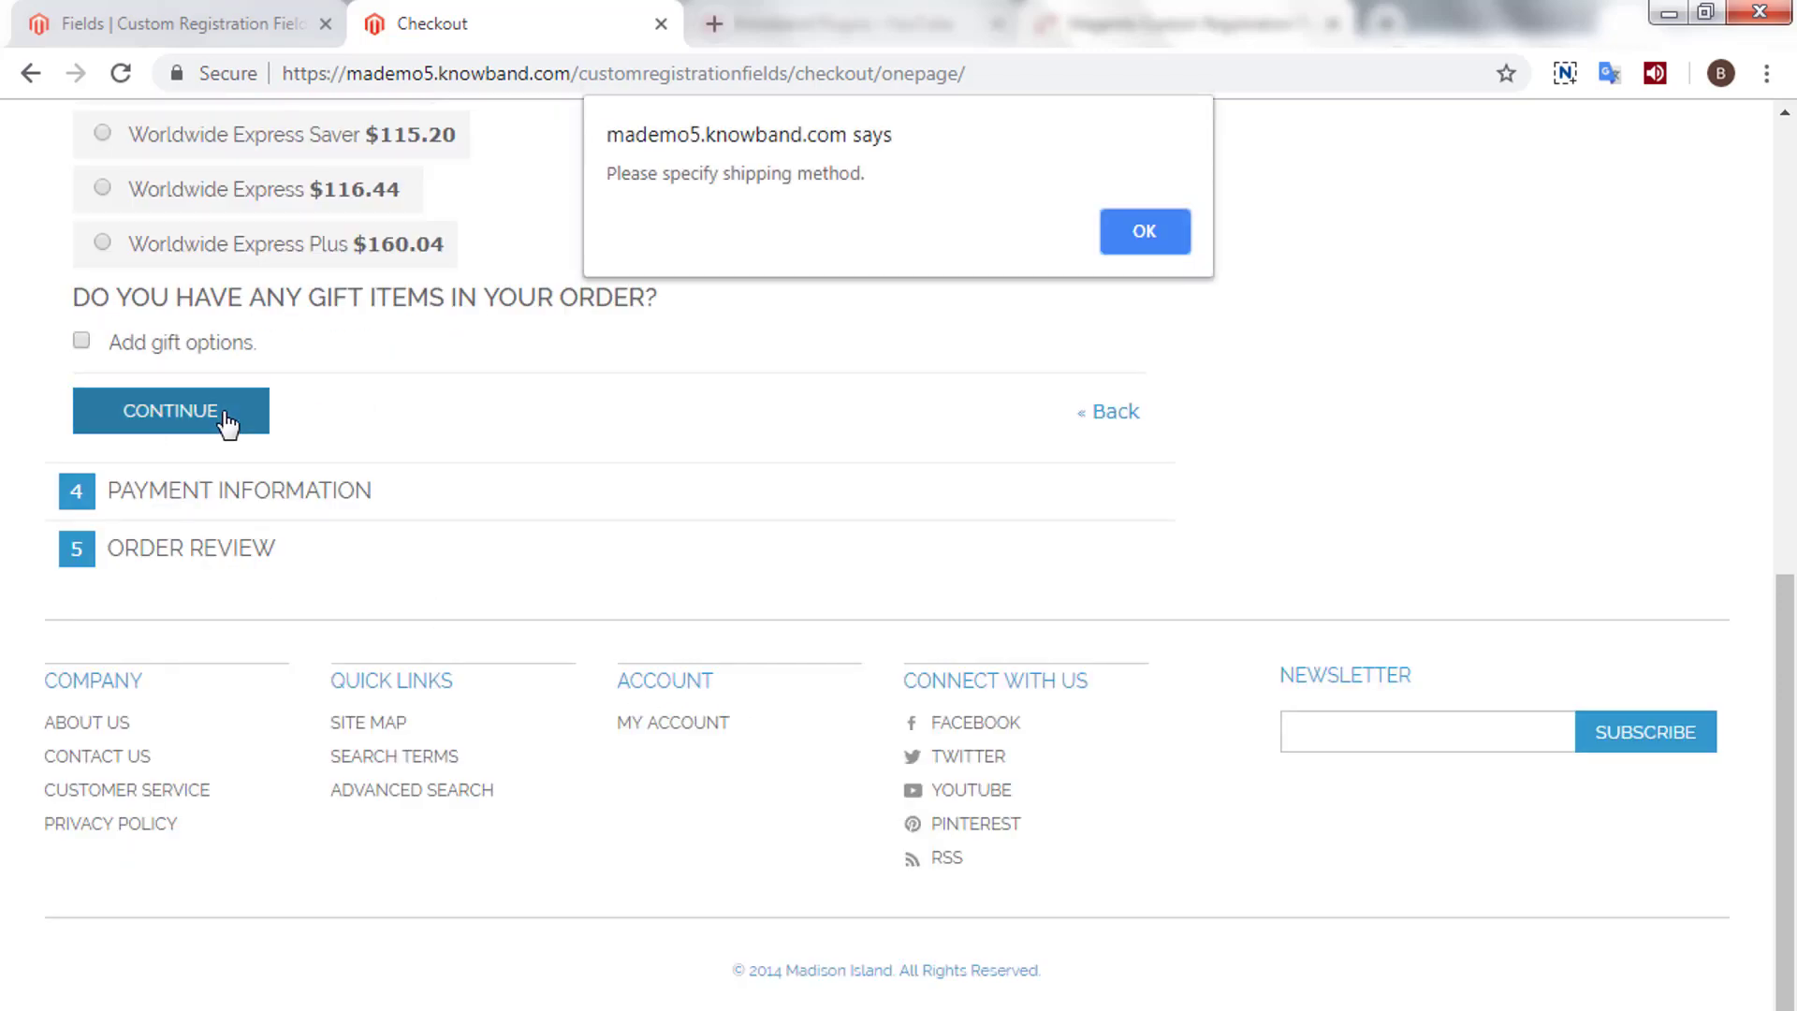
{"action": "left_click", "coordinate": [1123, 234]}
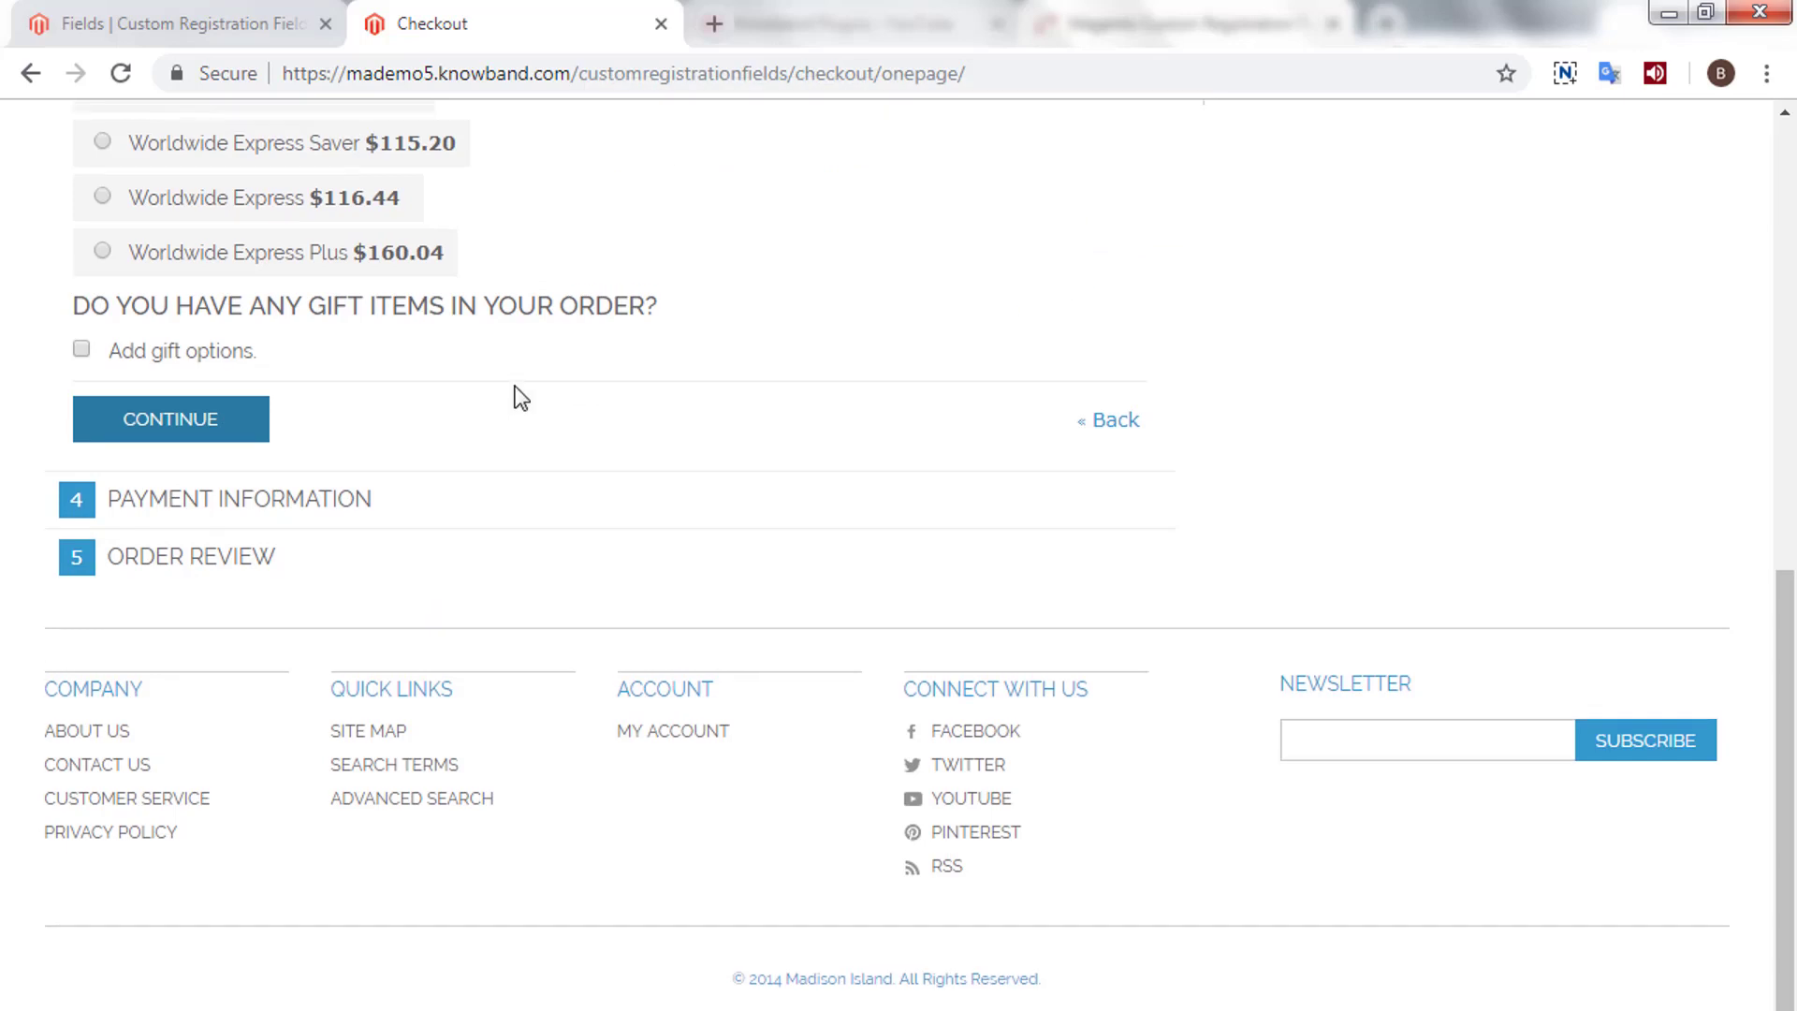
{"action": "scroll", "coordinate": [514, 393], "scroll_direction": "up", "scroll_amount": 4}
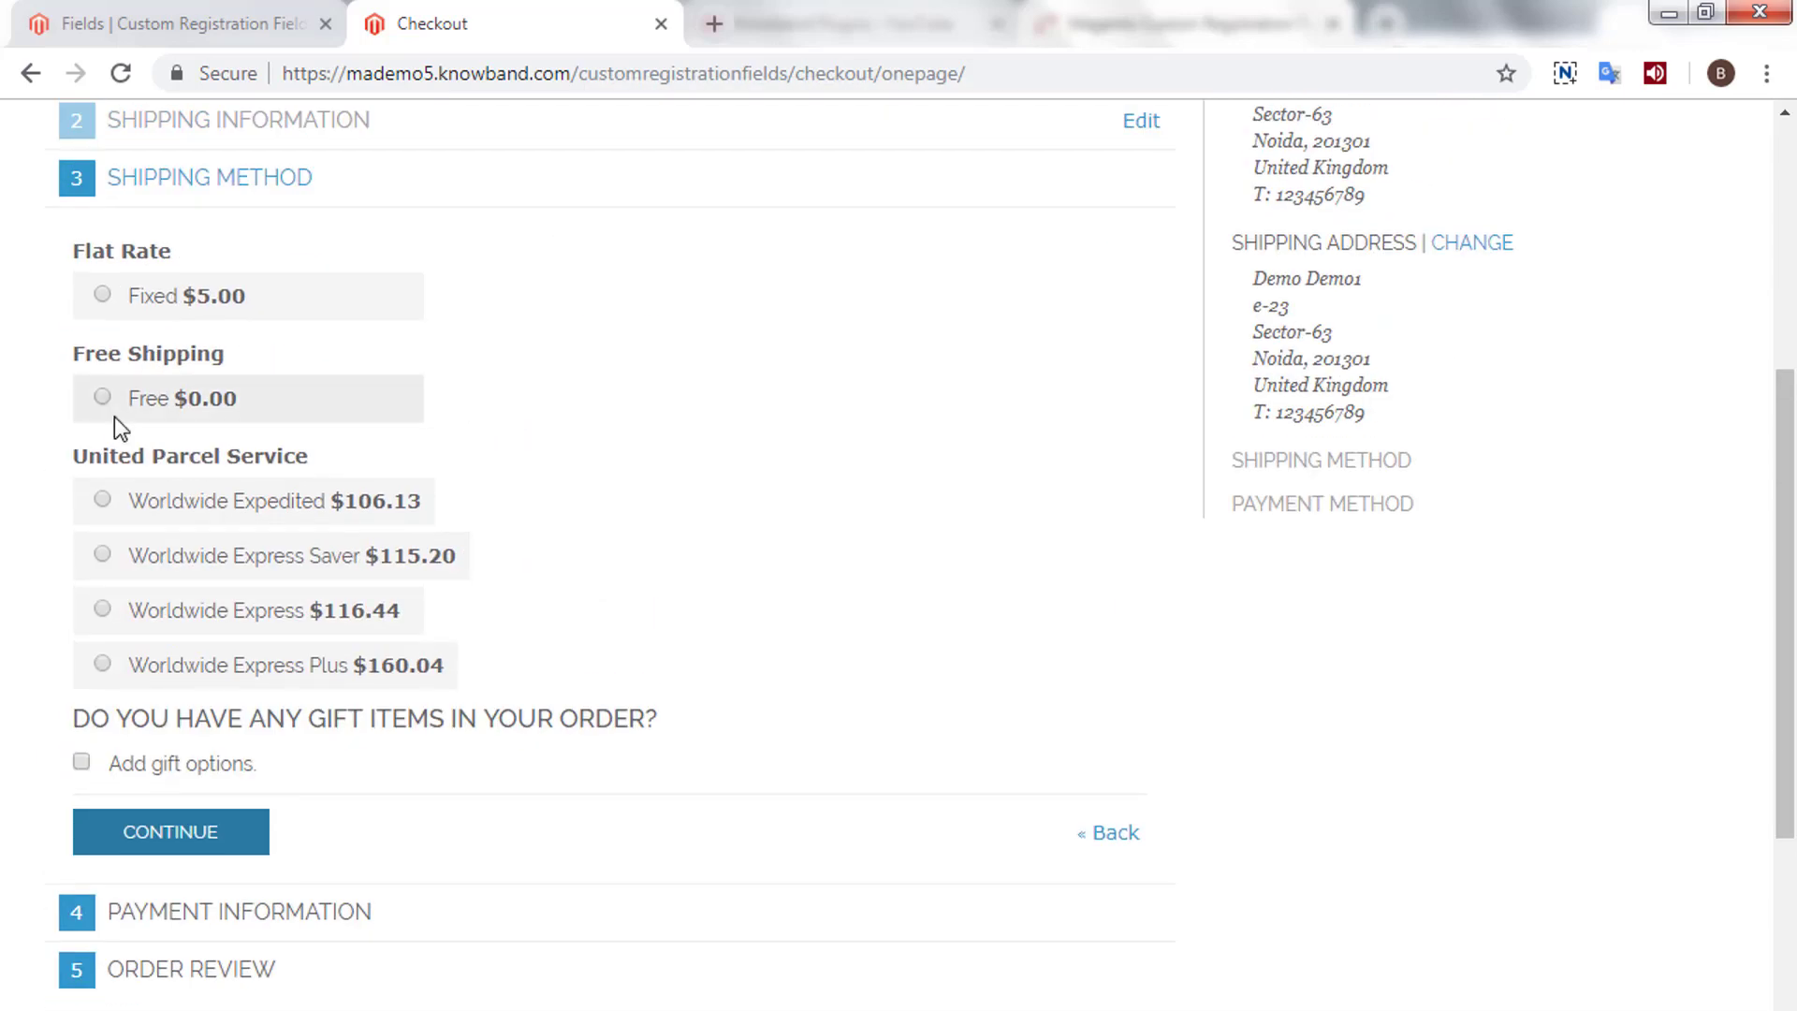
{"action": "left_click", "coordinate": [105, 399]}
{"action": "scroll", "coordinate": [564, 524], "scroll_direction": "down", "scroll_amount": 2}
{"action": "scroll", "coordinate": [568, 530], "scroll_direction": "down", "scroll_amount": 3}
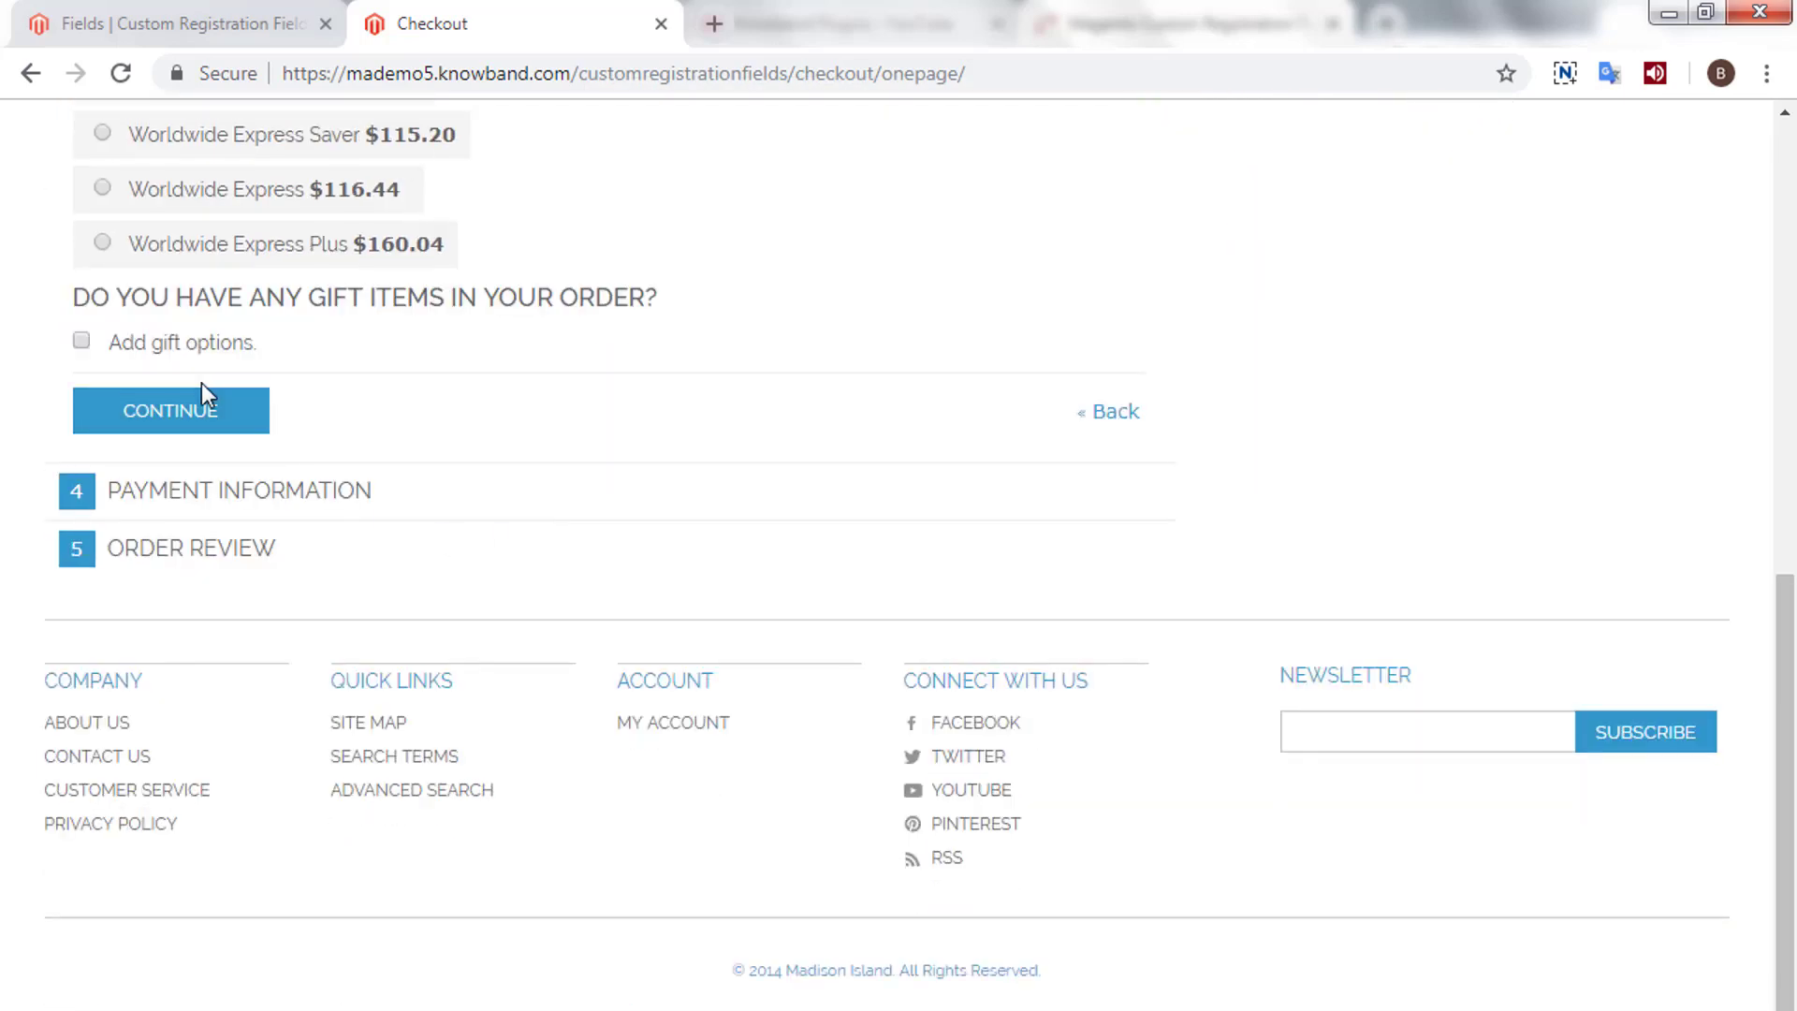
{"action": "left_click", "coordinate": [219, 411]}
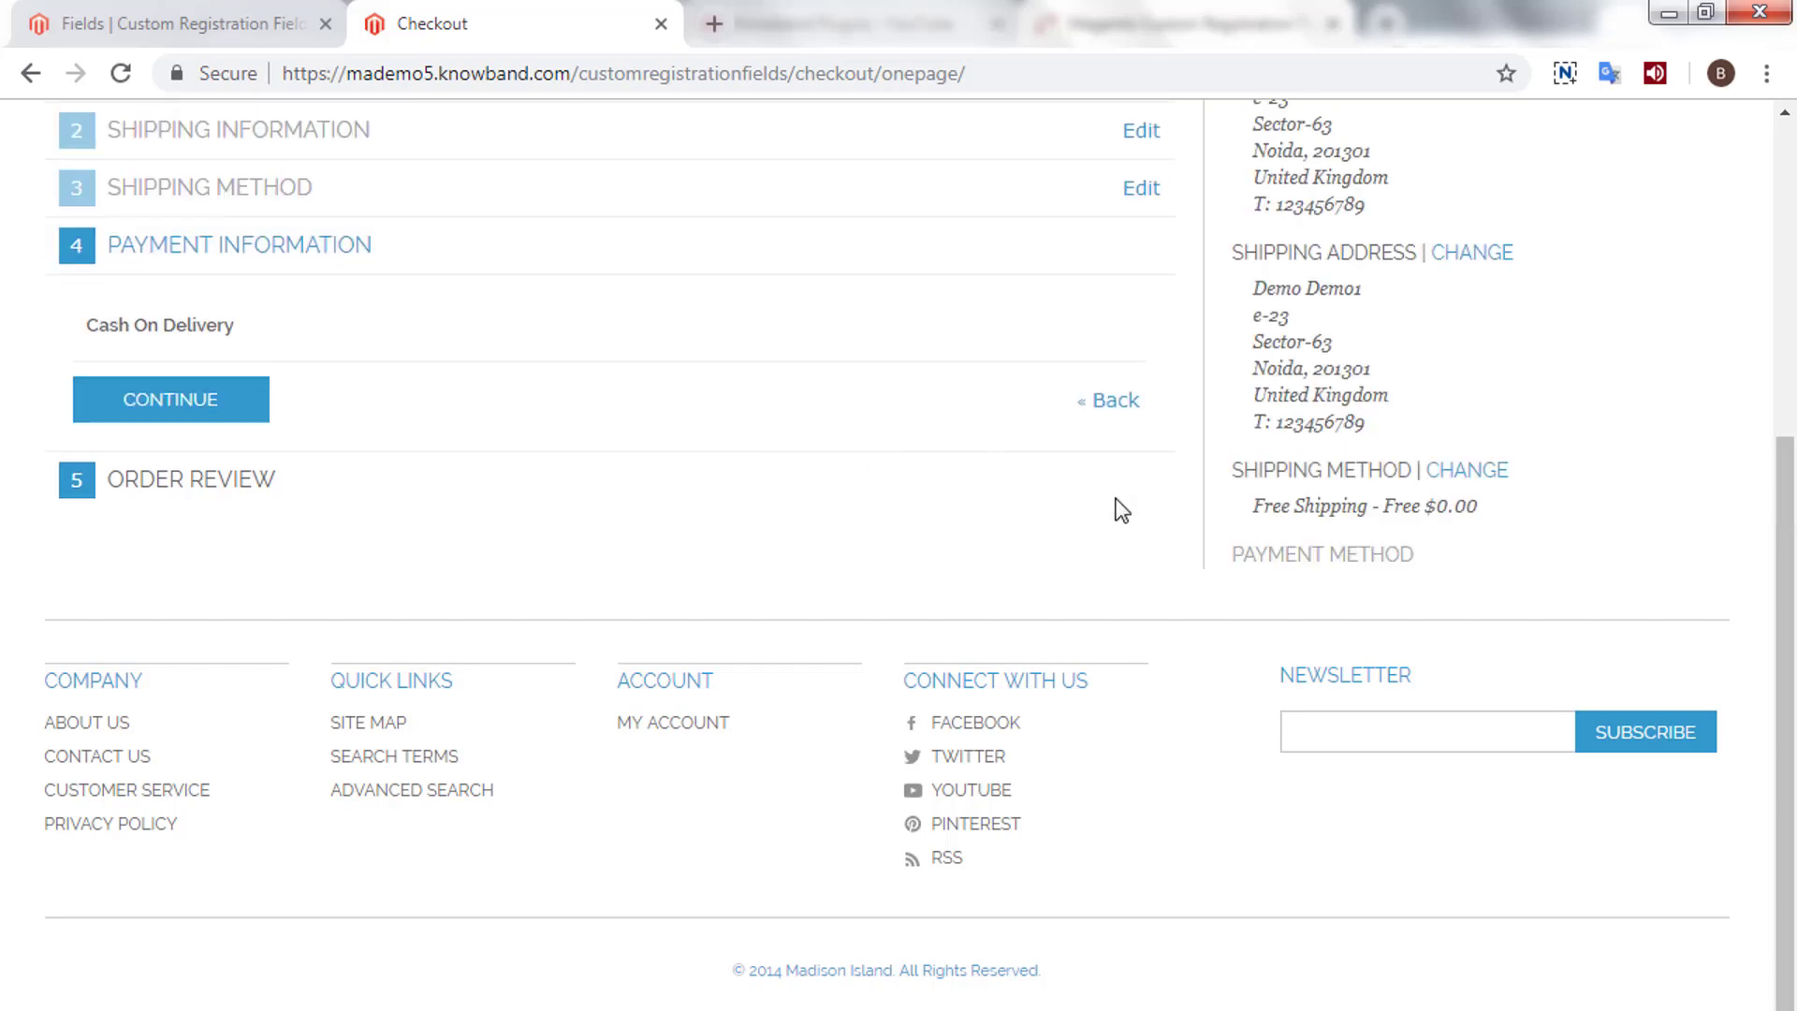
{"action": "left_click", "coordinate": [233, 412]}
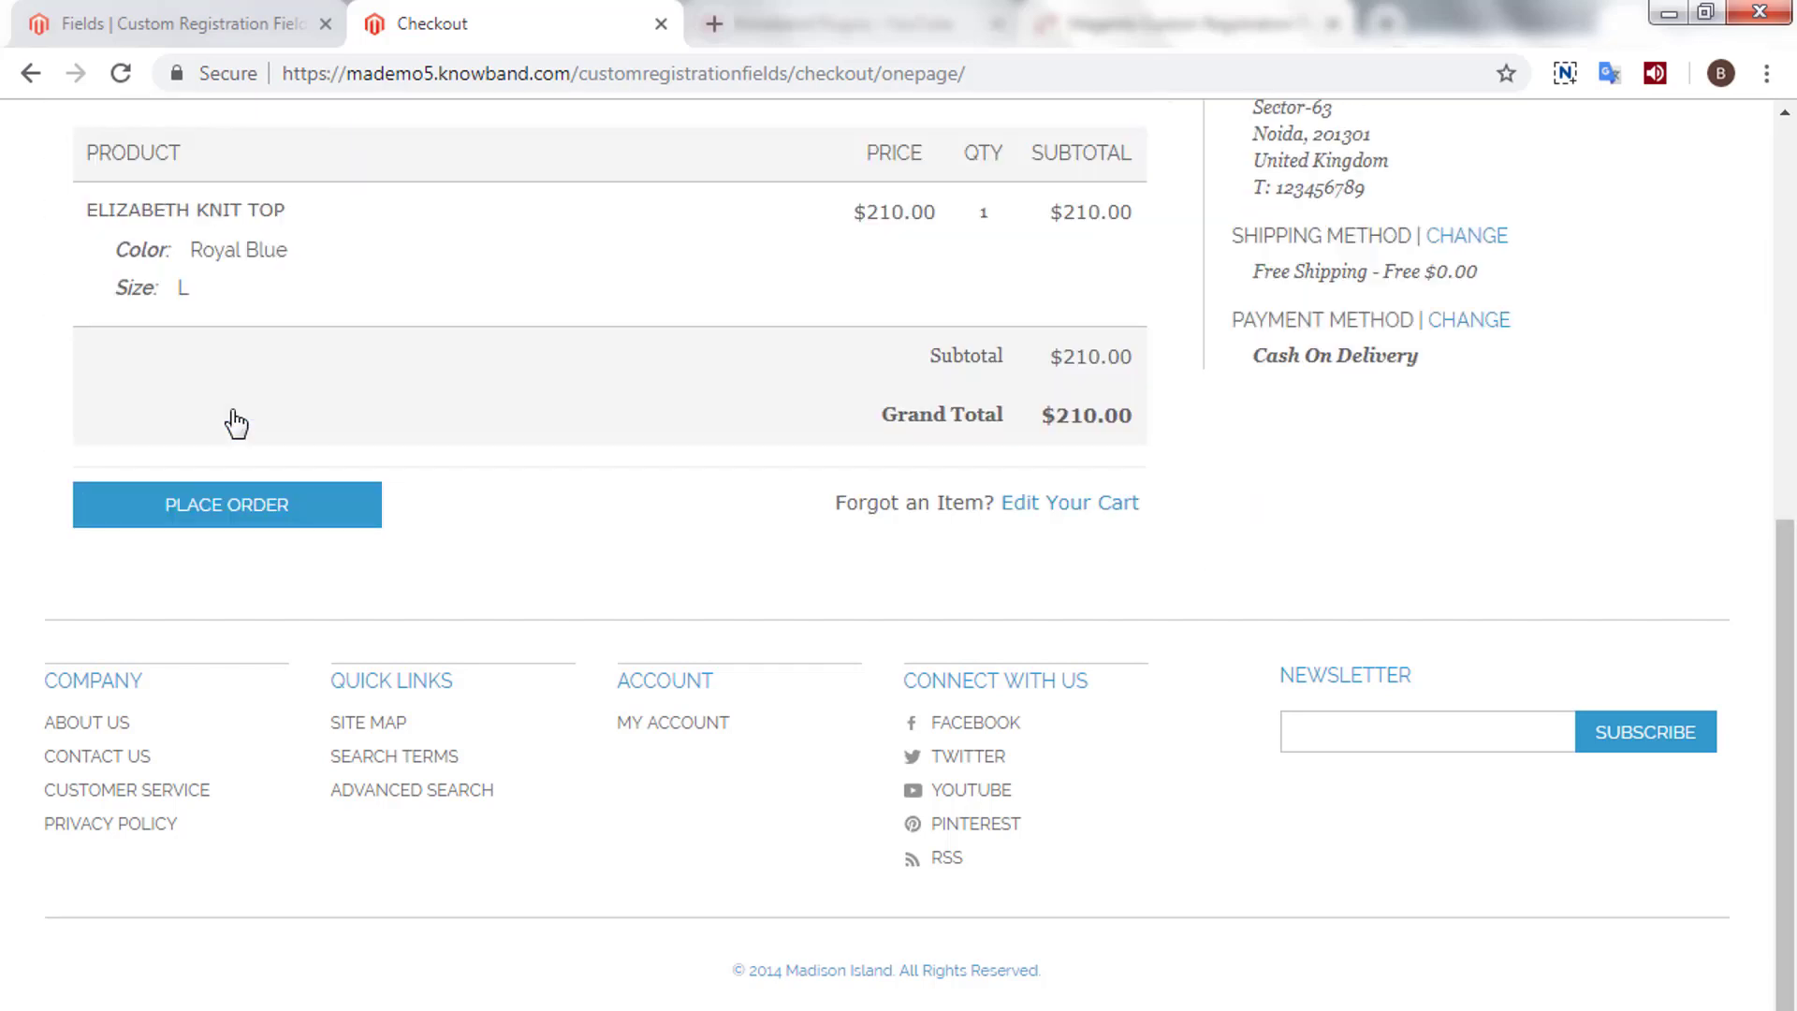
{"action": "left_click", "coordinate": [255, 508]}
{"action": "left_click", "coordinate": [228, 596]}
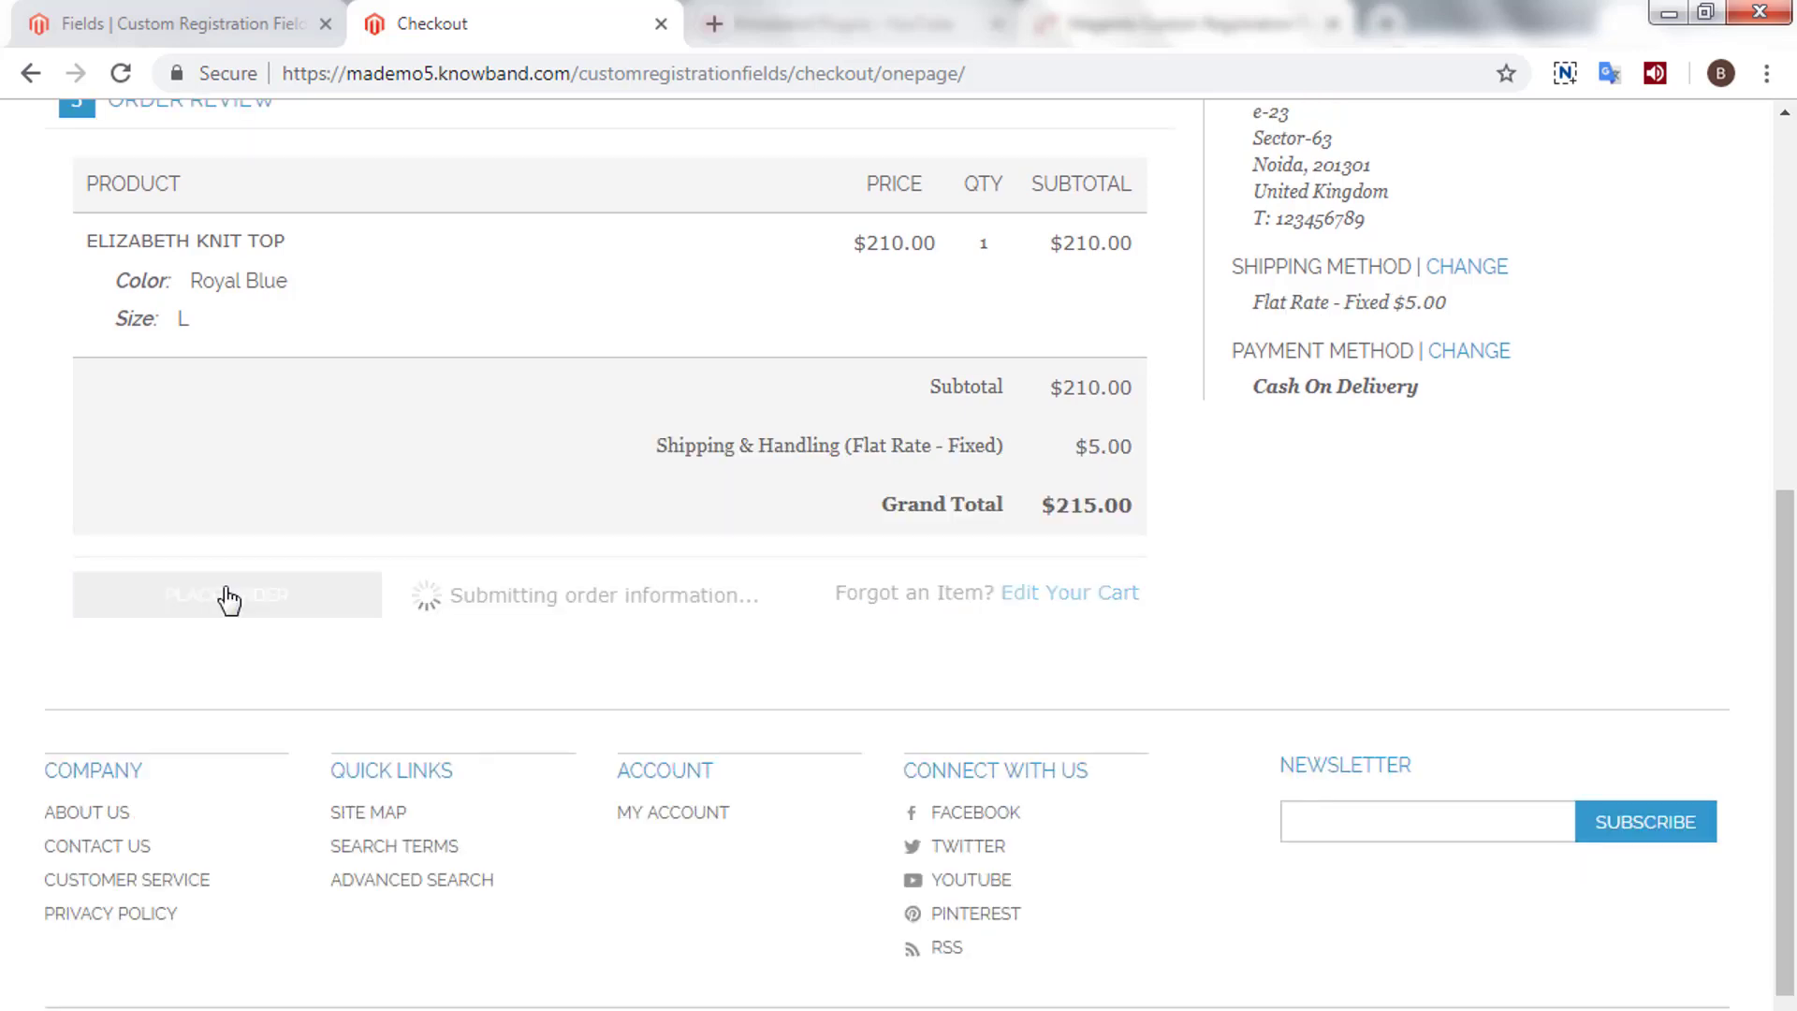